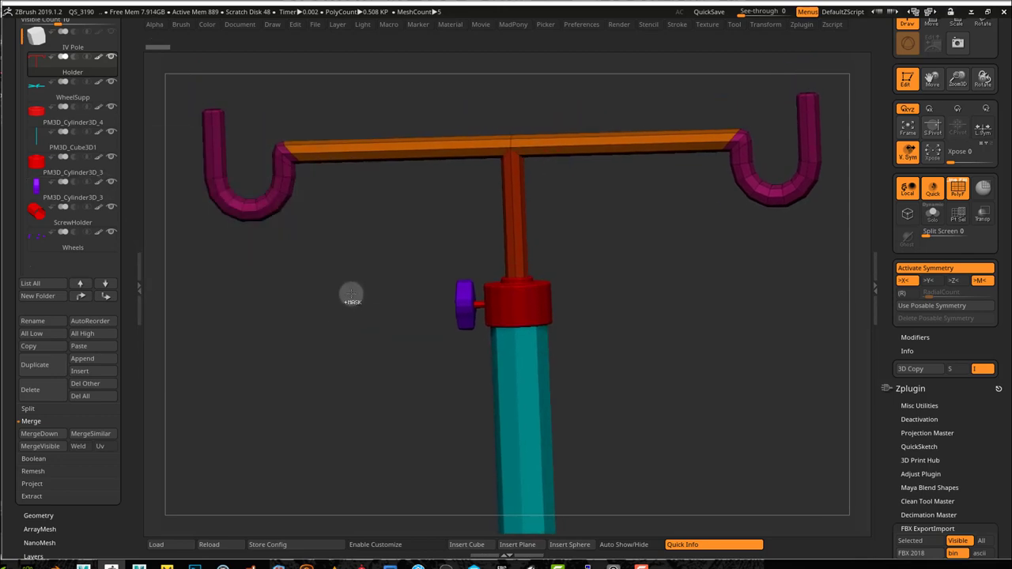
- Go through the subtools from WheelSupp down to Wheels and examine the whole IV stand from hooks to base
left_click(43, 97)
left_click_drag(330, 300, 335, 370)
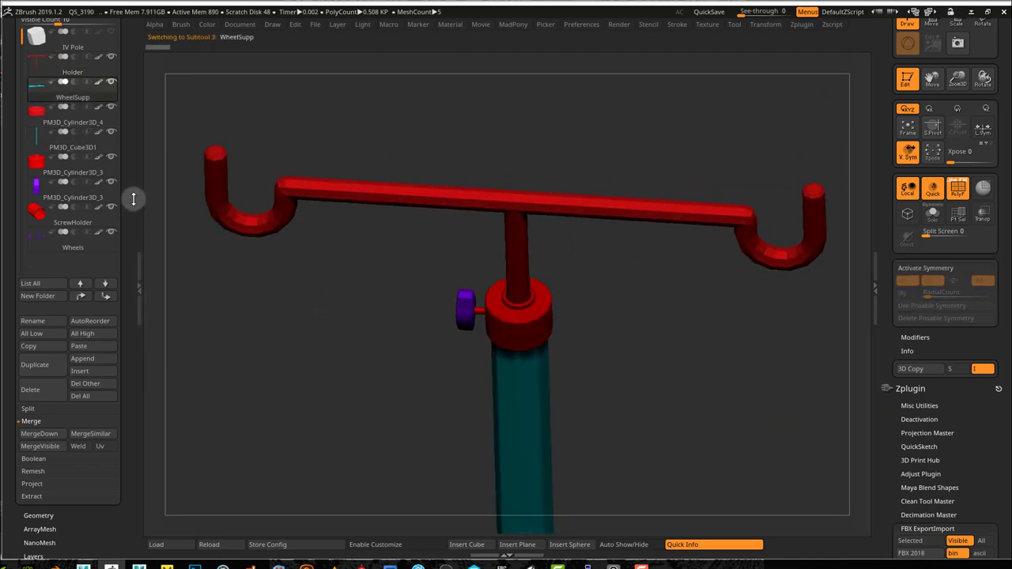
key("Down")
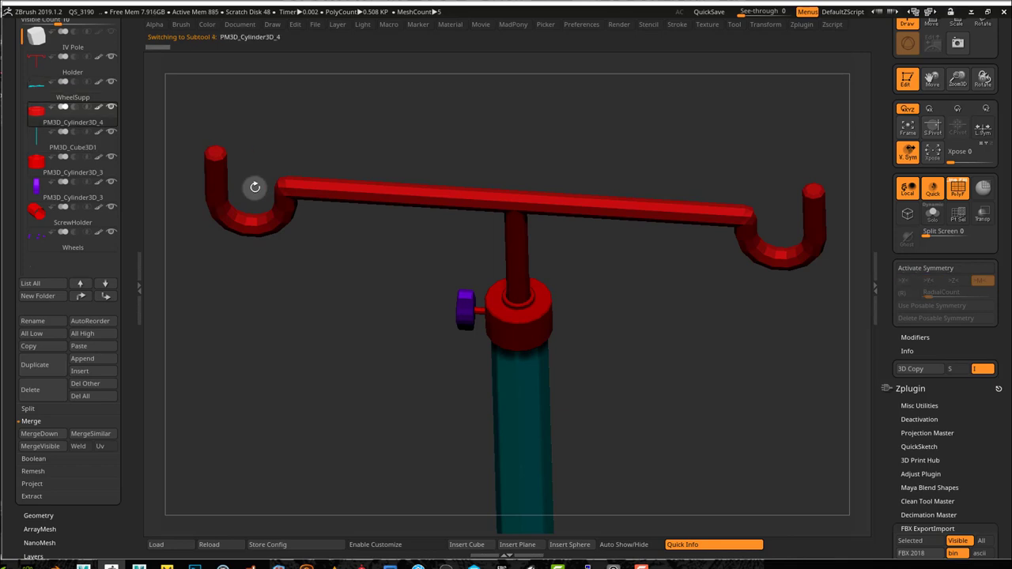
key("Down")
key("Down")
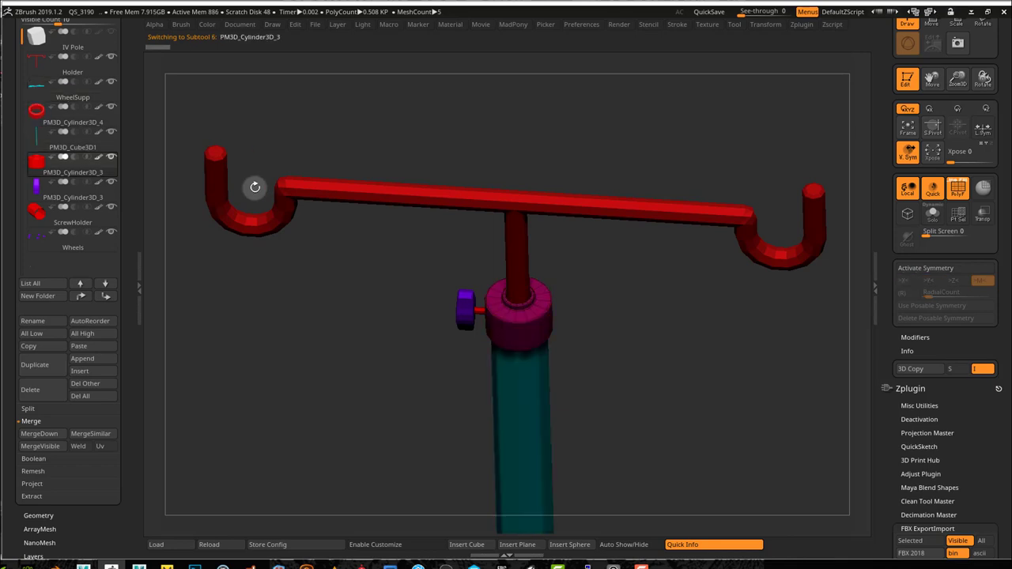
key("Down")
key("Down")
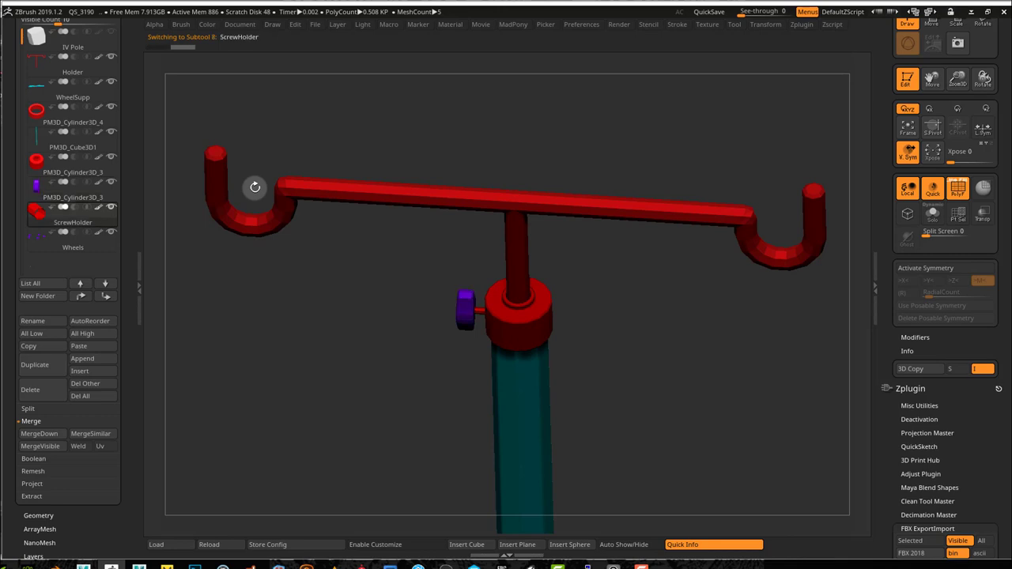
key("Down")
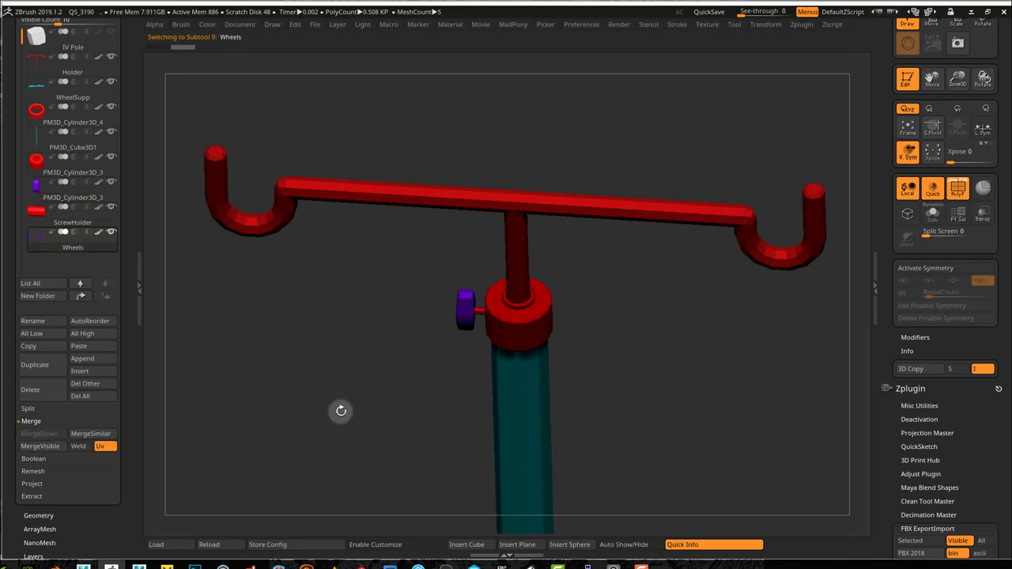
mouse_move(344, 409)
left_mouse_down()
mouse_move(359, 407)
mouse_move(356, 418)
left_mouse_up()
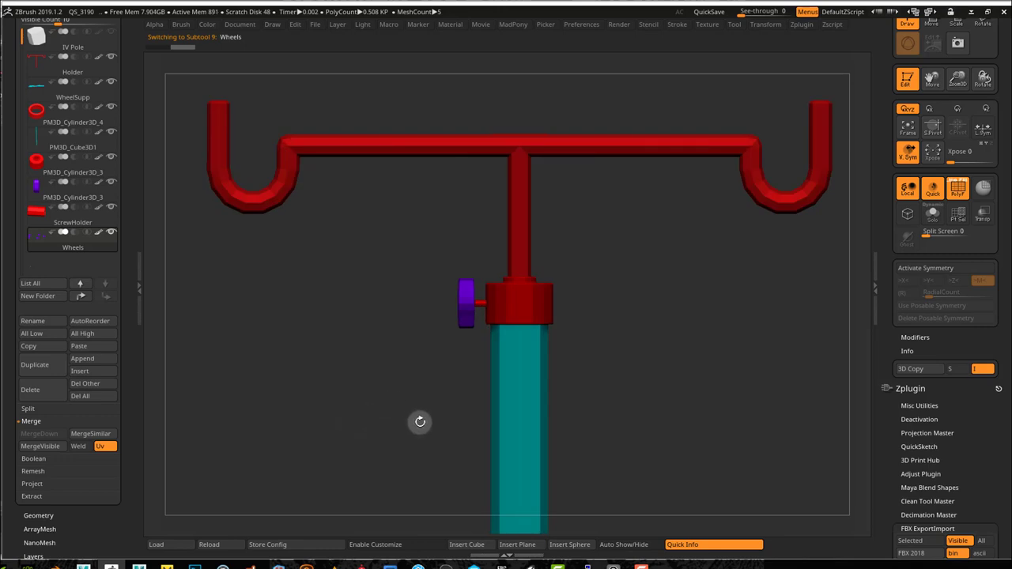
right_click_drag(419, 422, 269, 356, "ctrl")
left_click_drag(454, 444, 425, 115, "alt")
right_click_drag(443, 241, 371, 229, "ctrl")
left_click_drag(396, 166, 370, 311, "alt")
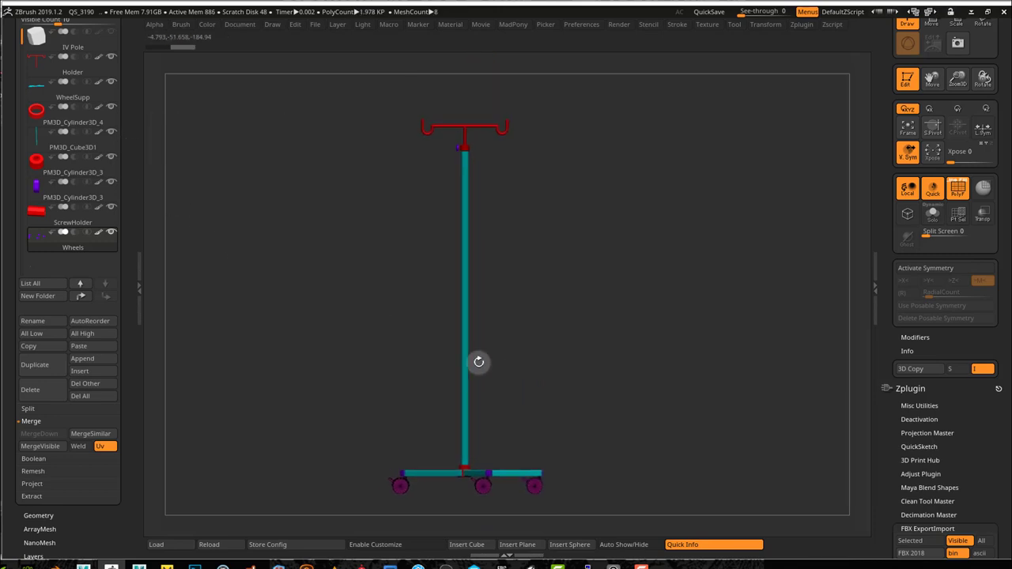
- Merge the Holder subtool with all subtools below it, down to Wheels, keeping UVs enabled for the merge
left_click(23, 63)
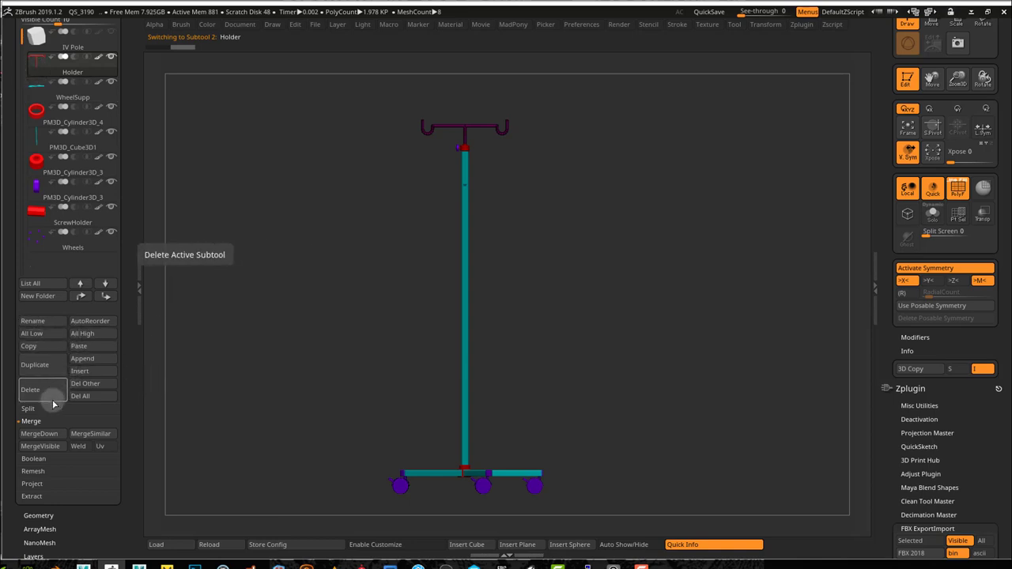
left_click(100, 446)
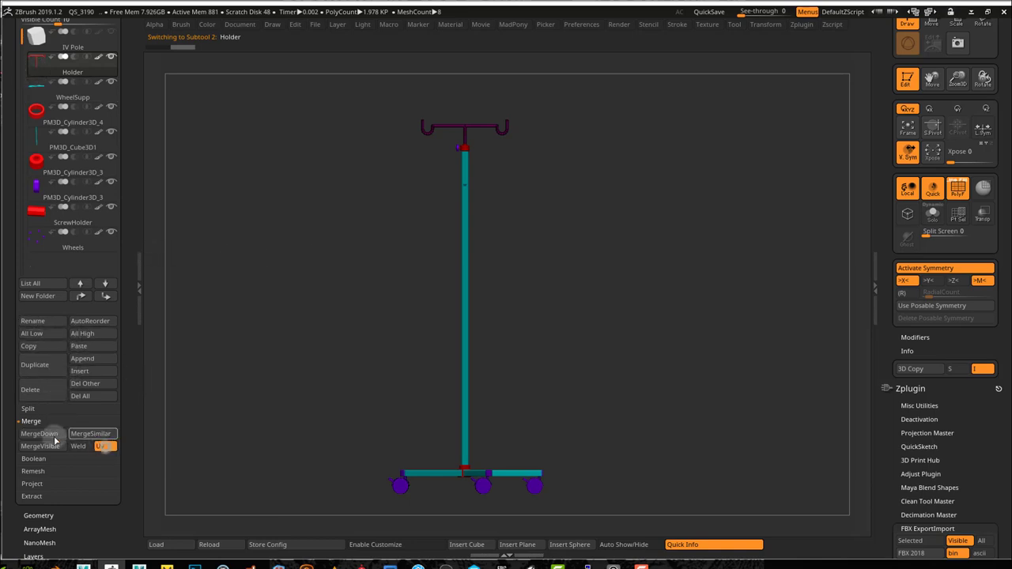
left_click(48, 437)
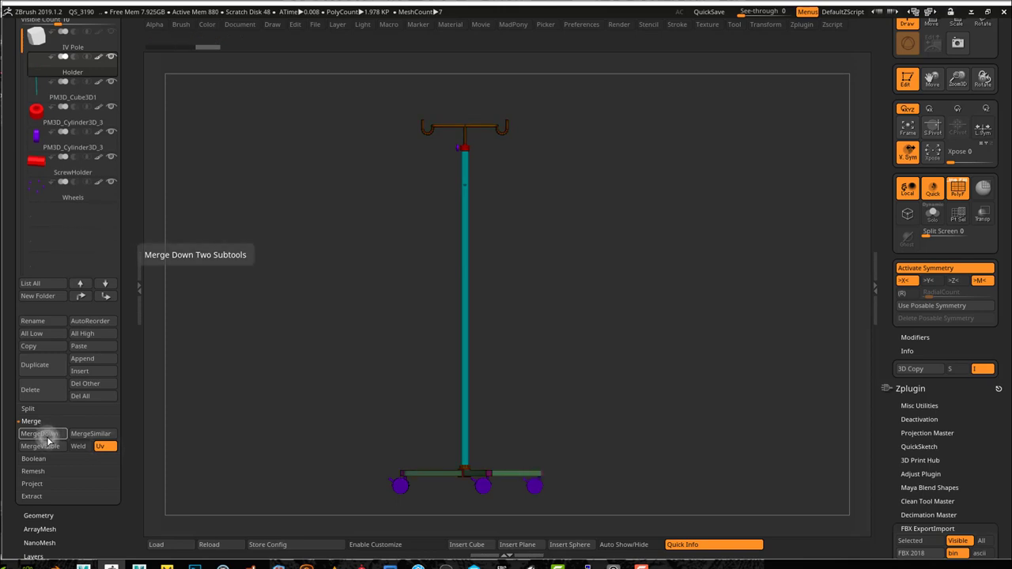
left_click(47, 438)
left_click(48, 437)
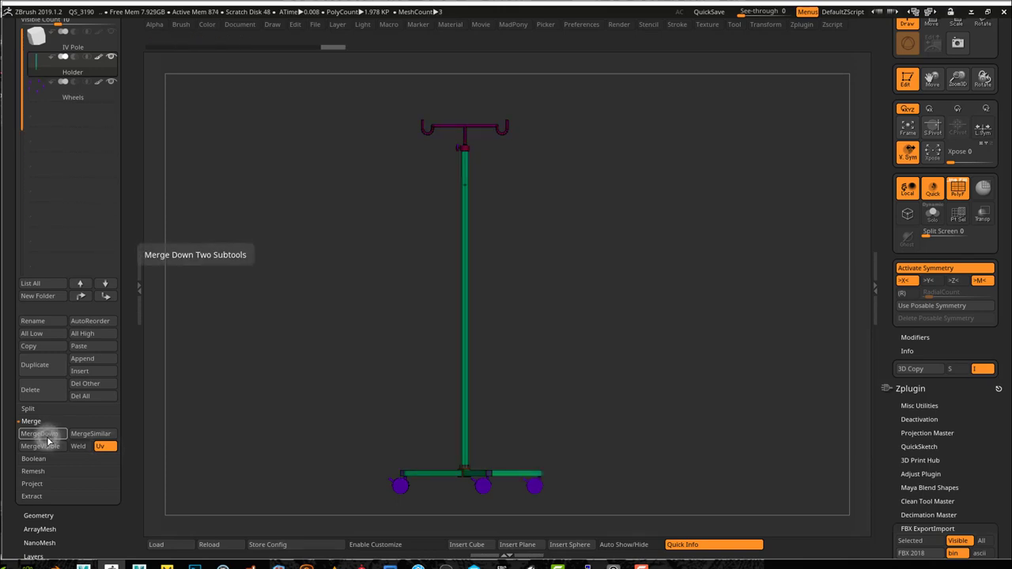
left_click(48, 437)
left_click(46, 437)
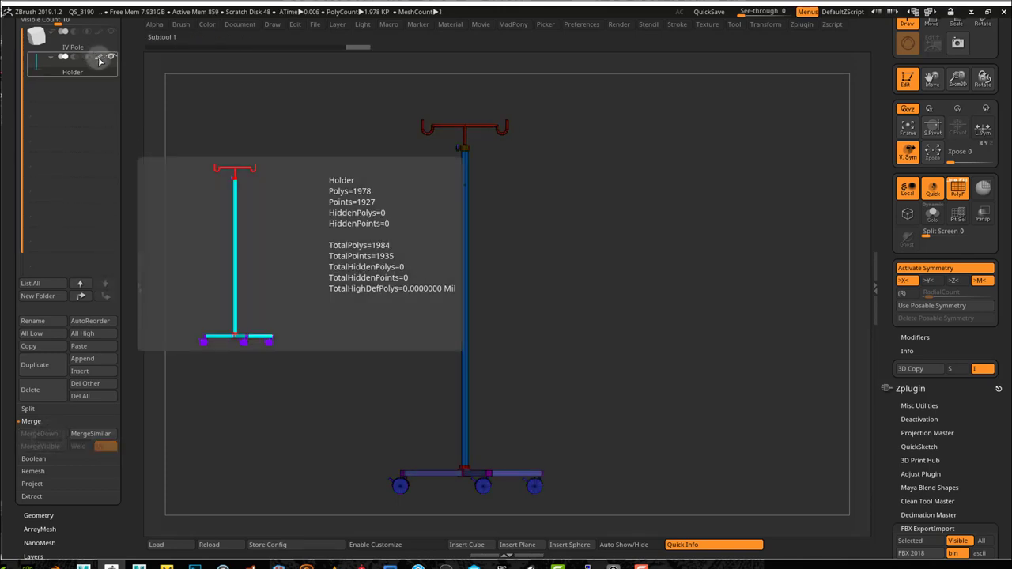
- Inspect the merged mesh by isolating the hook bar, collar and wheel polygroups in turn, and view the subtool split options
left_click_drag(359, 274, 501, 353)
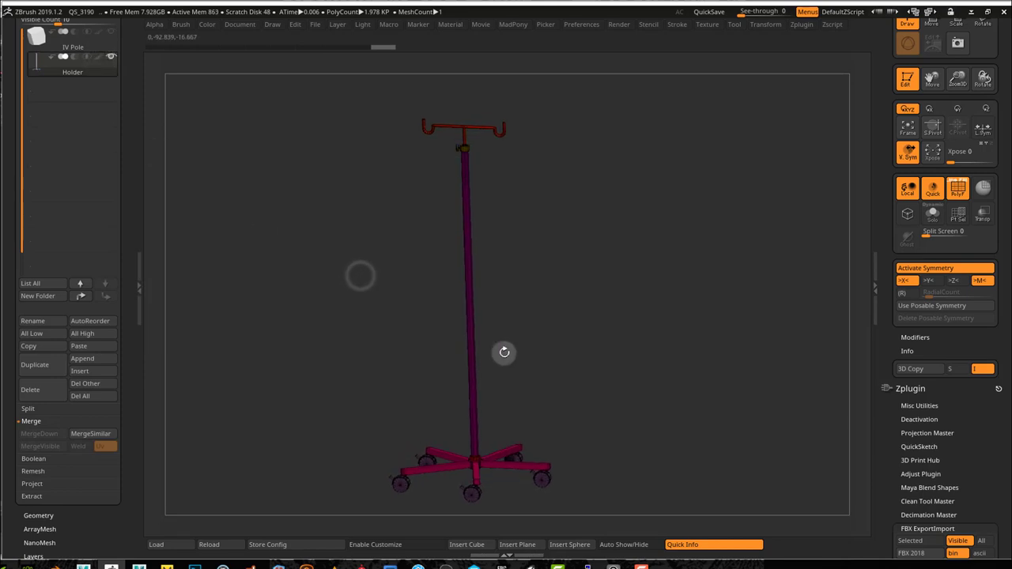
left_click(469, 321, "ctrl+alt+shift")
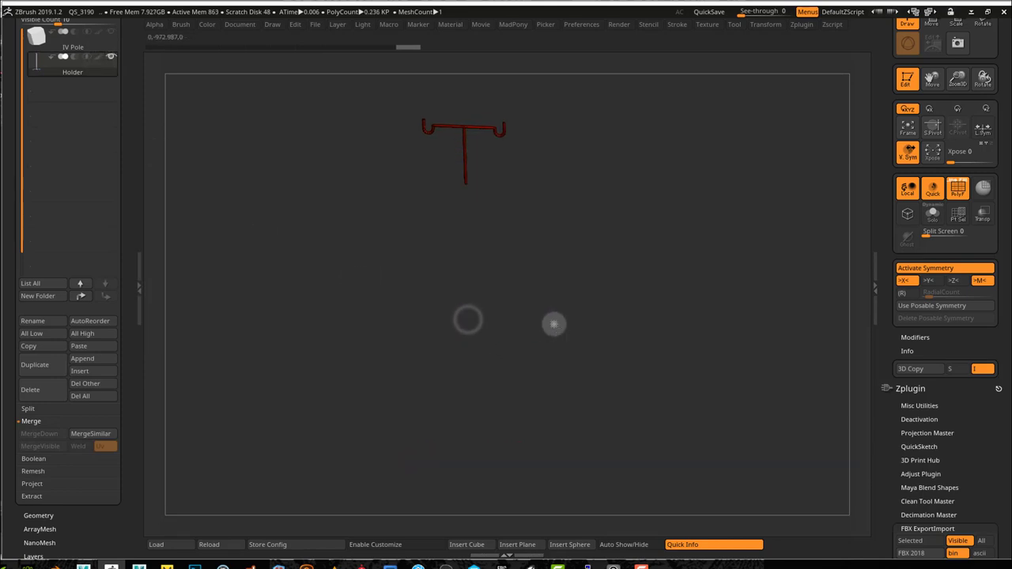
left_click(553, 324, "ctrl+shift")
left_click(466, 150, "ctrl+shift")
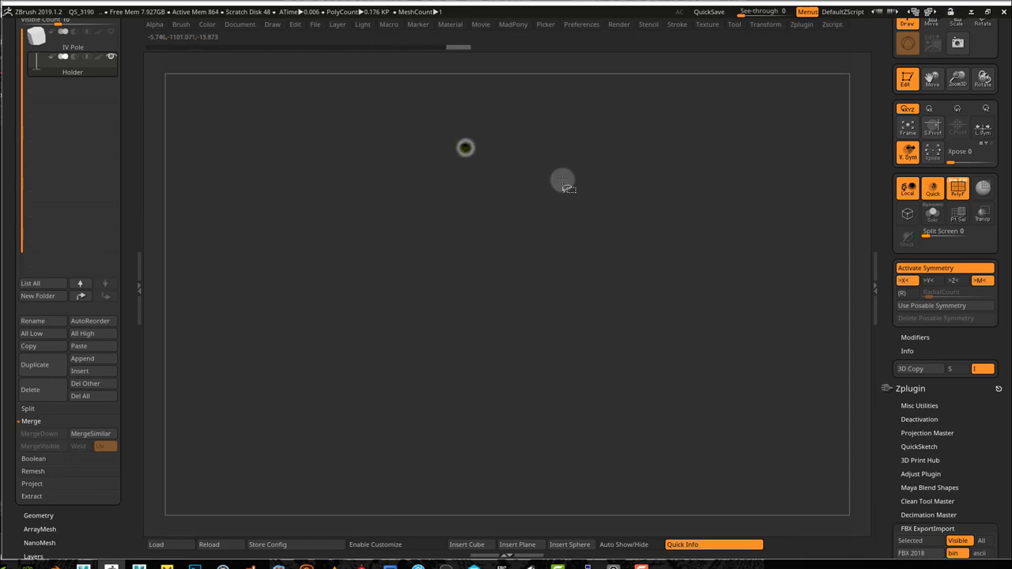
left_click(562, 179, "ctrl+shift")
left_click(541, 480, "ctrl+shift")
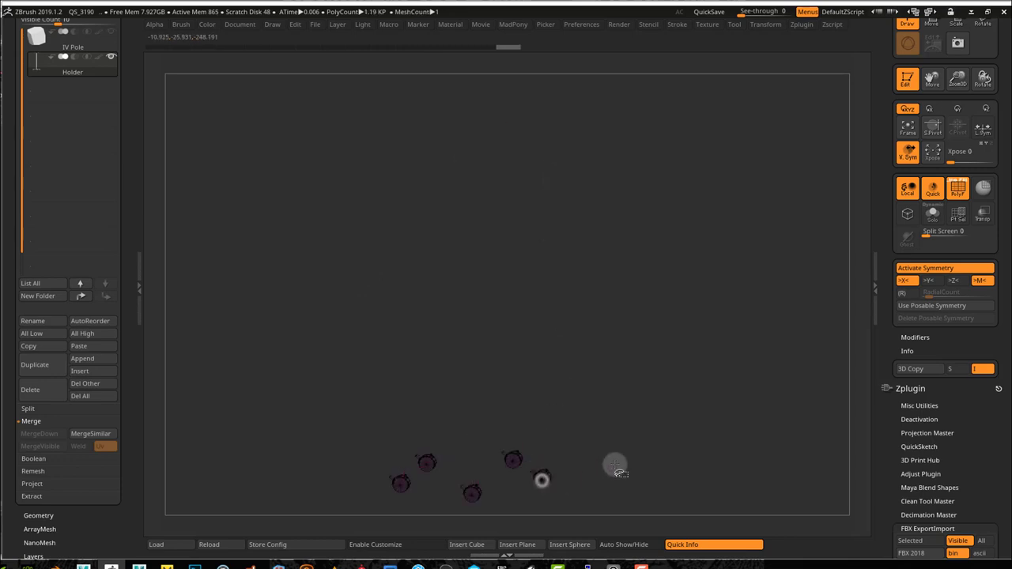
left_click(617, 464, "ctrl+shift")
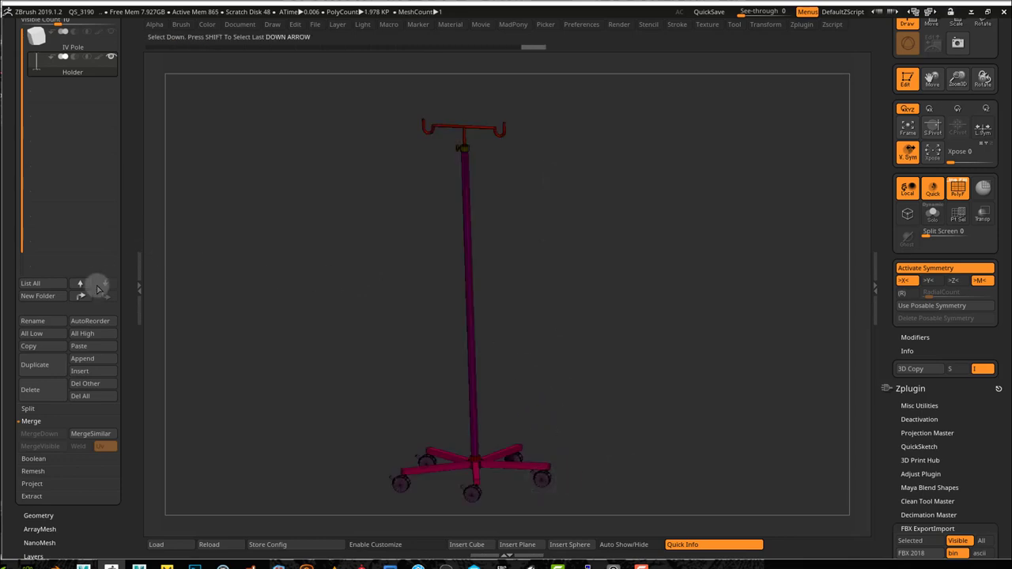
left_click(27, 408)
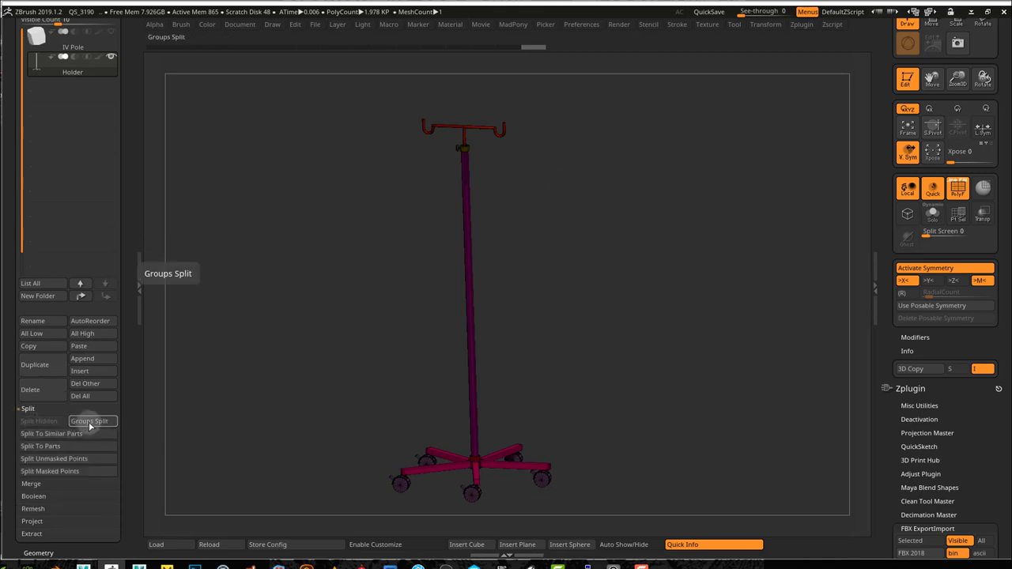
left_click(89, 422)
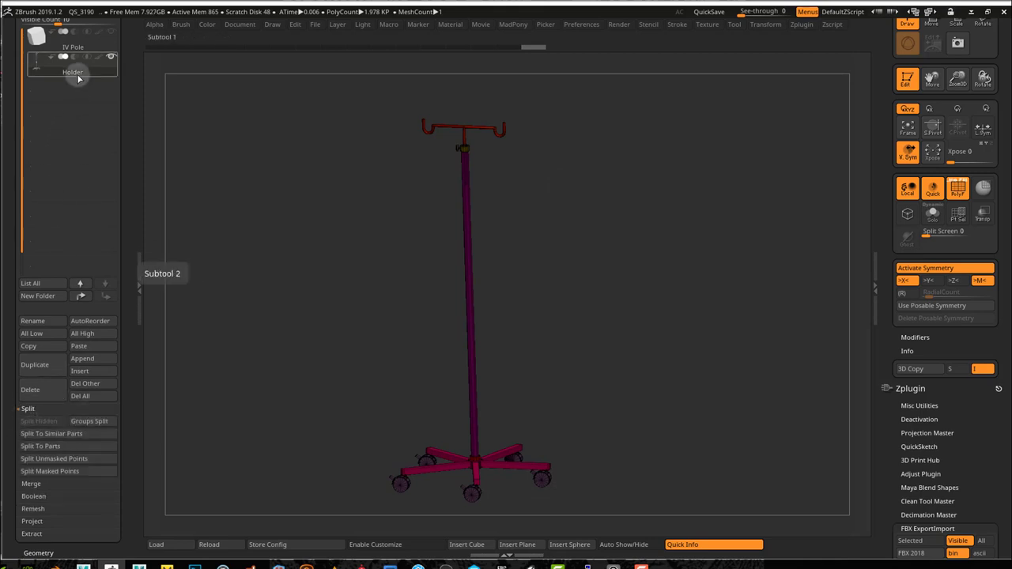
left_click_drag(369, 249, 368, 244)
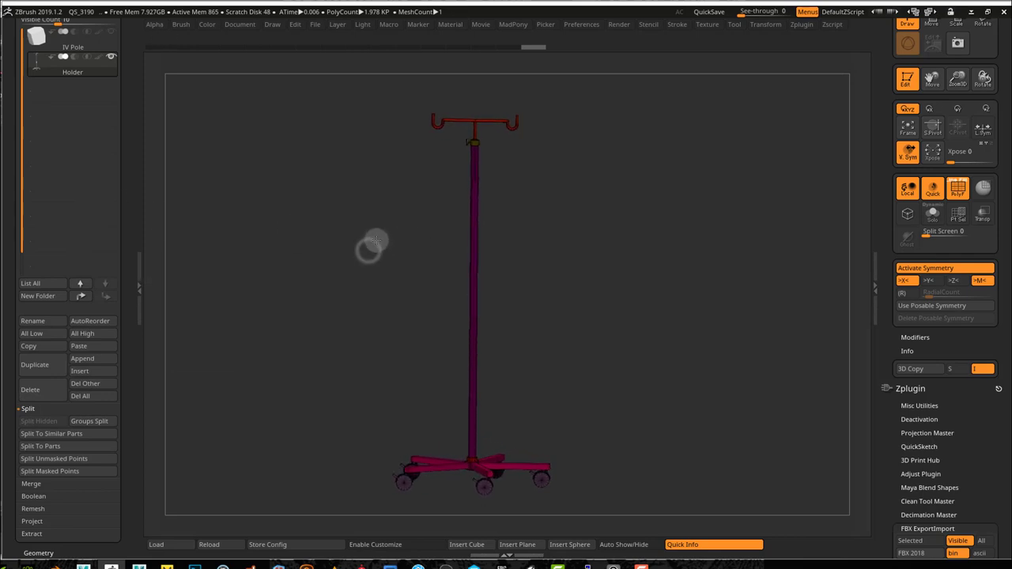
scroll(127, 142, "up", 3)
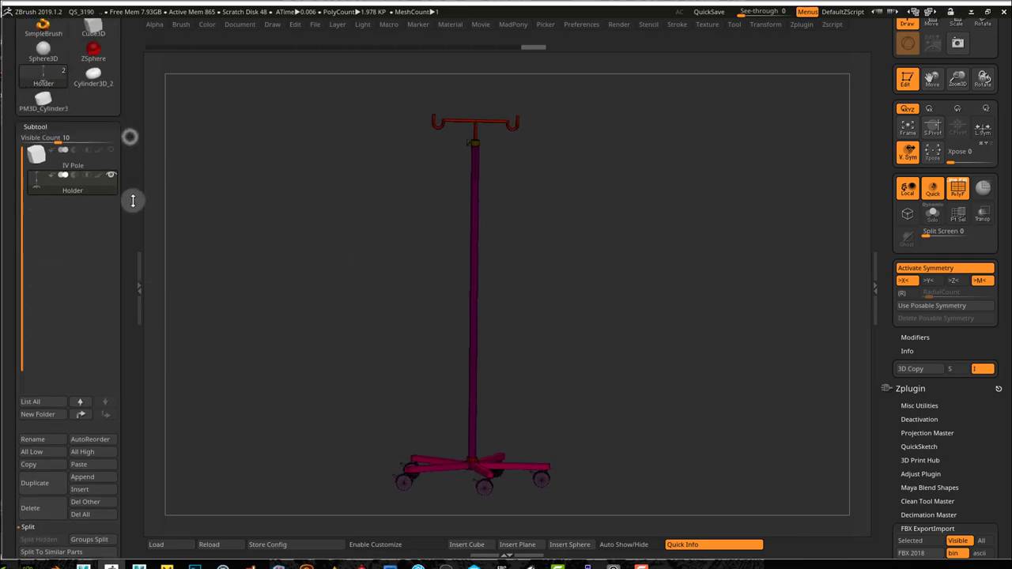
left_click(85, 169)
scroll(85, 174, "down", 2)
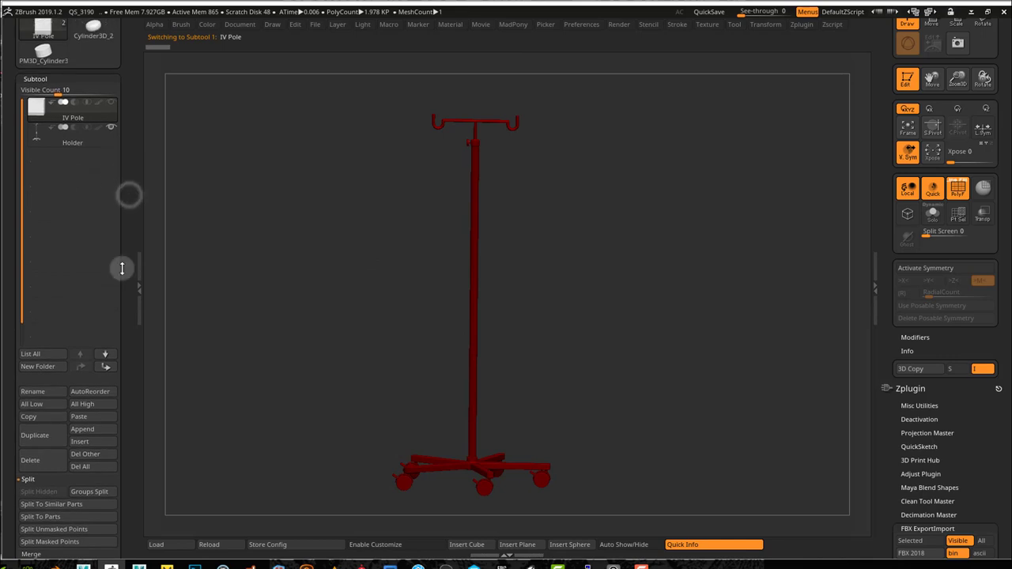
left_click(52, 394)
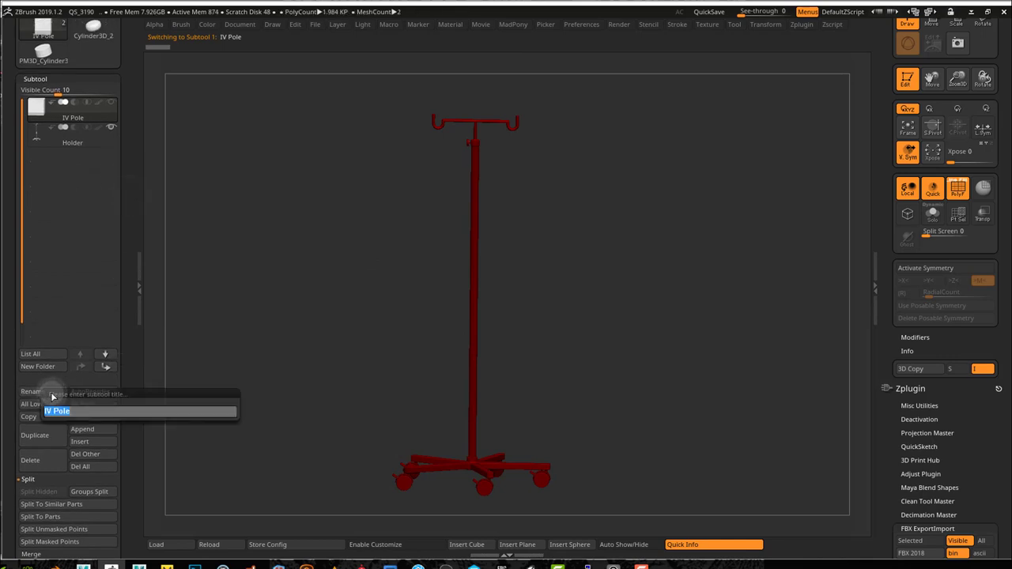
left_click(59, 253)
- Rename the merged Holder subtool as IV Pole and delete the old hidden block subtool of the same name
left_click(50, 144)
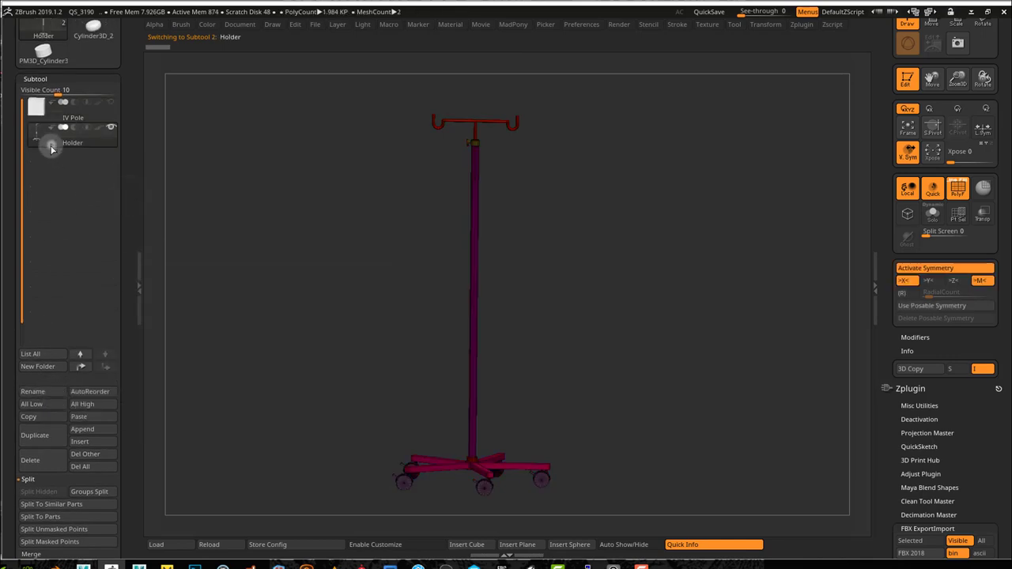
left_click(42, 390)
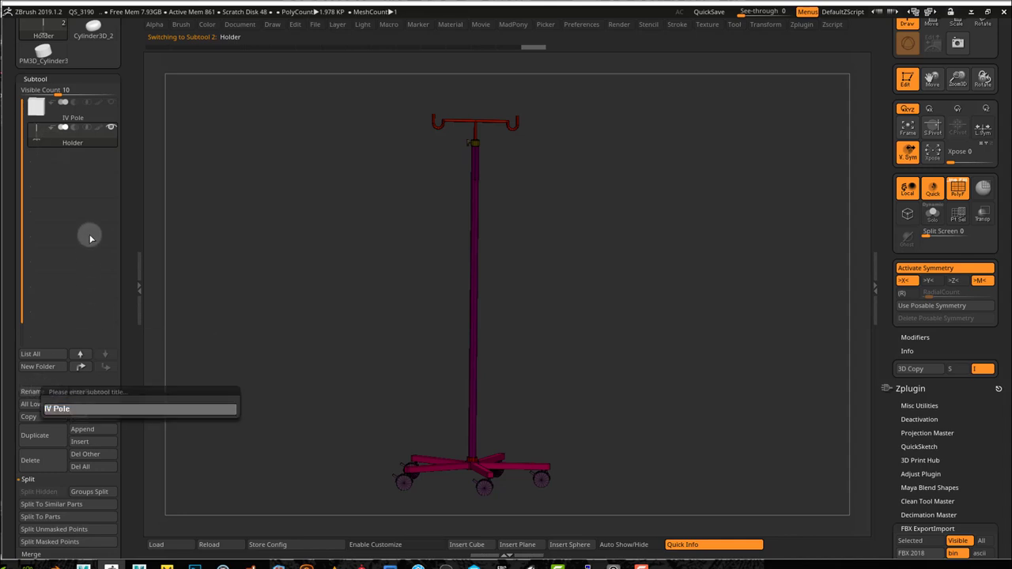
key("Return")
left_click(38, 117)
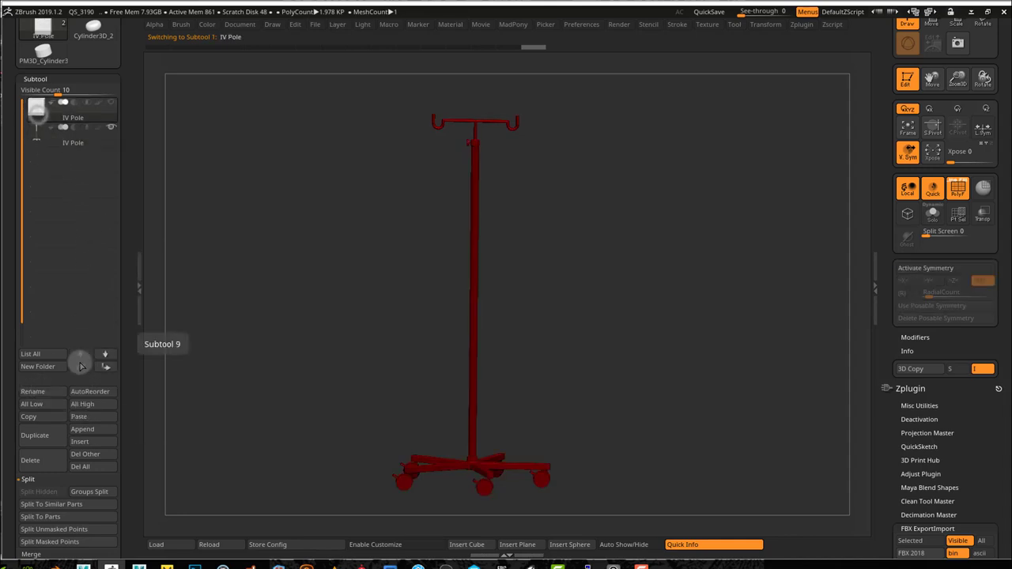
left_click(44, 459)
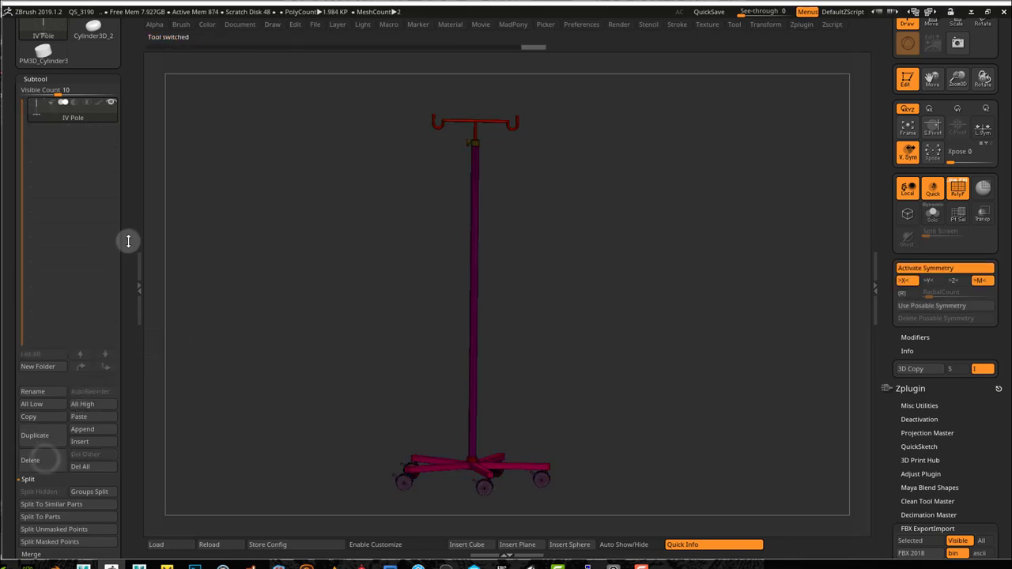
- Start saving the tool under a new file and browse to the ZBrush folder on the SSD (K:) drive
left_click_drag(129, 240, 126, 355)
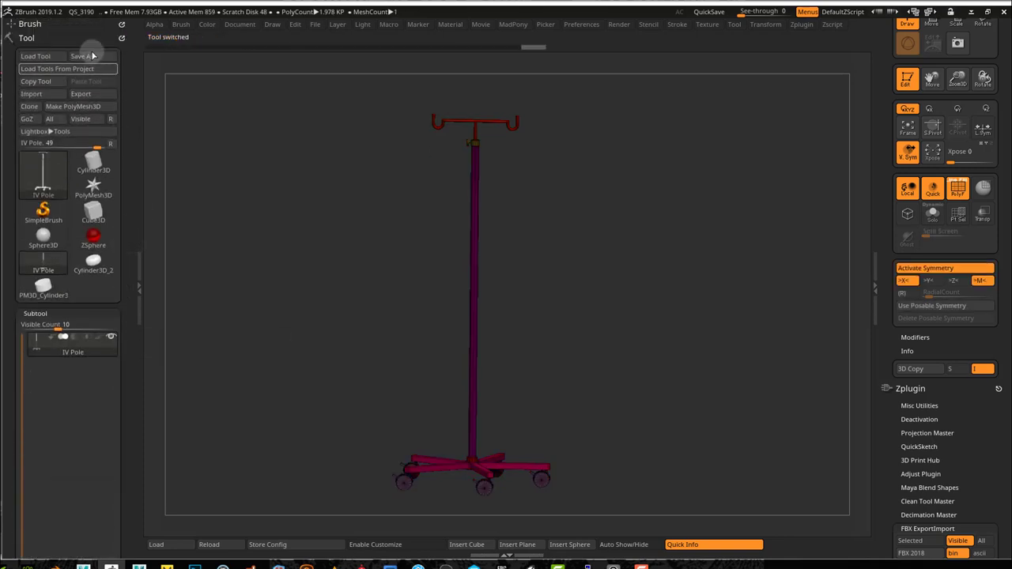
left_click(86, 57)
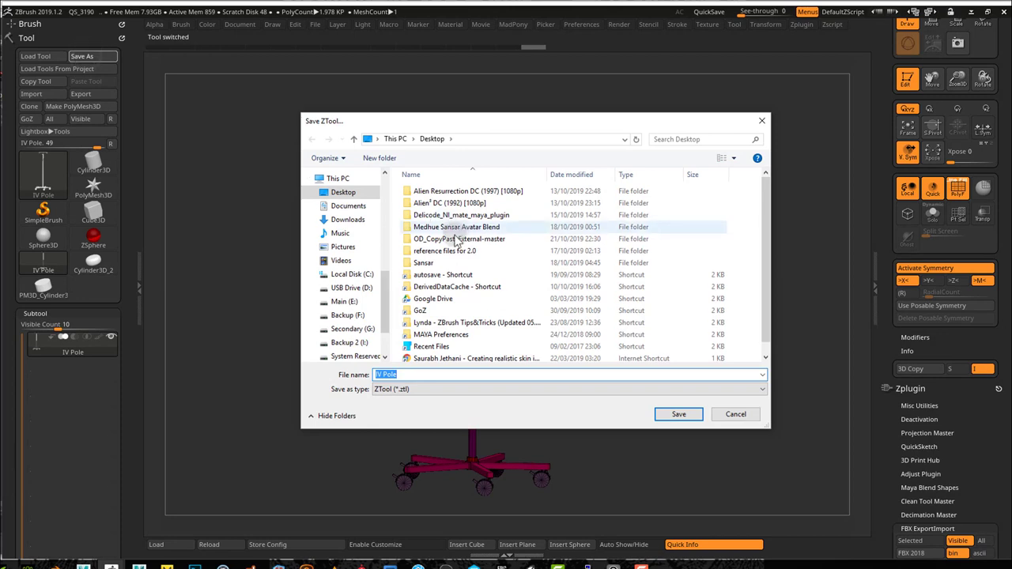
left_click_drag(388, 322, 388, 340)
left_click(356, 310)
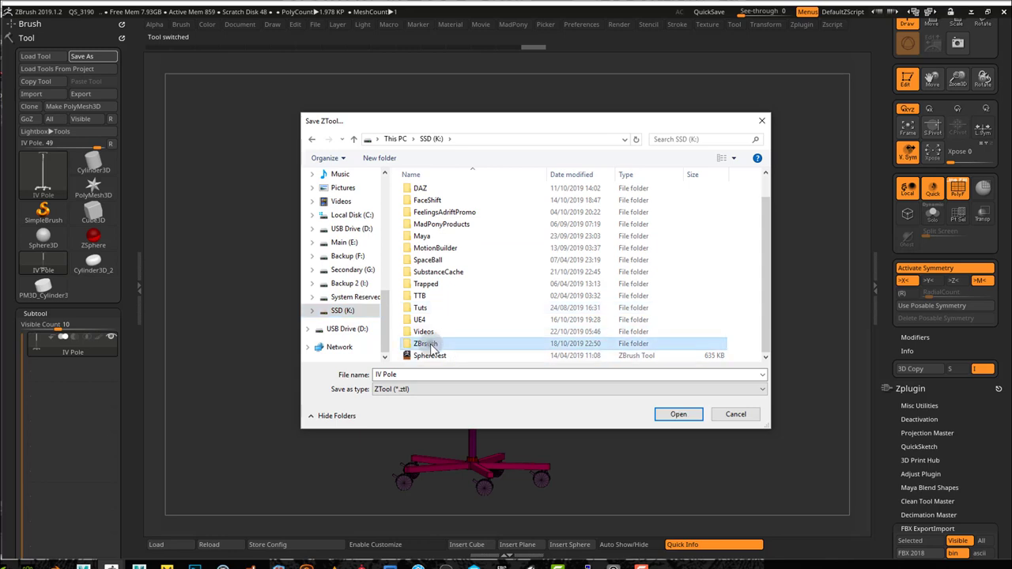
double_click(431, 343)
- Create a folder named IV Pole and save the tool in it as the ZTool file IV Pole
left_click(379, 158)
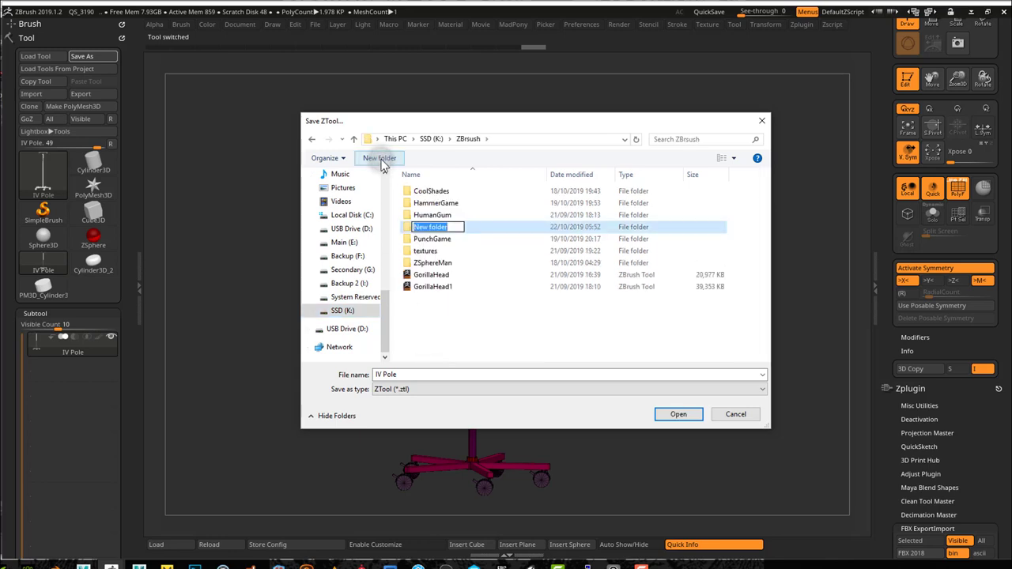
type("IV Pole")
key("Return")
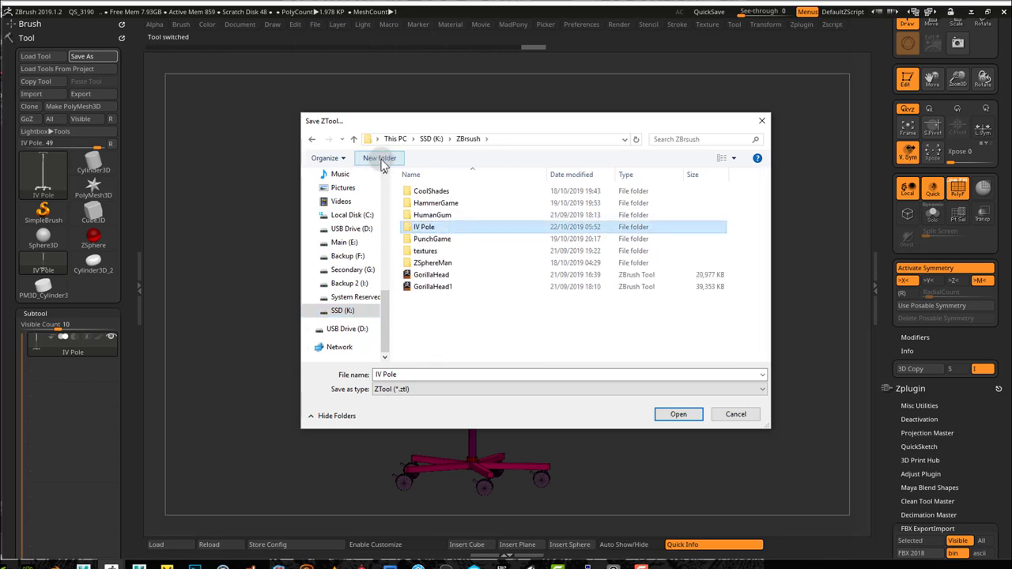
key("Return")
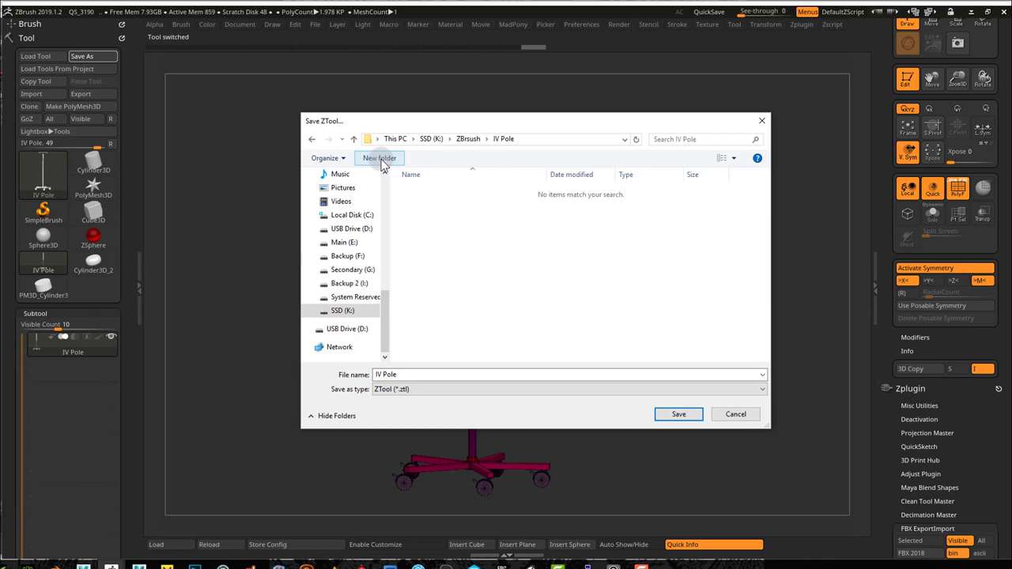
left_click(676, 419)
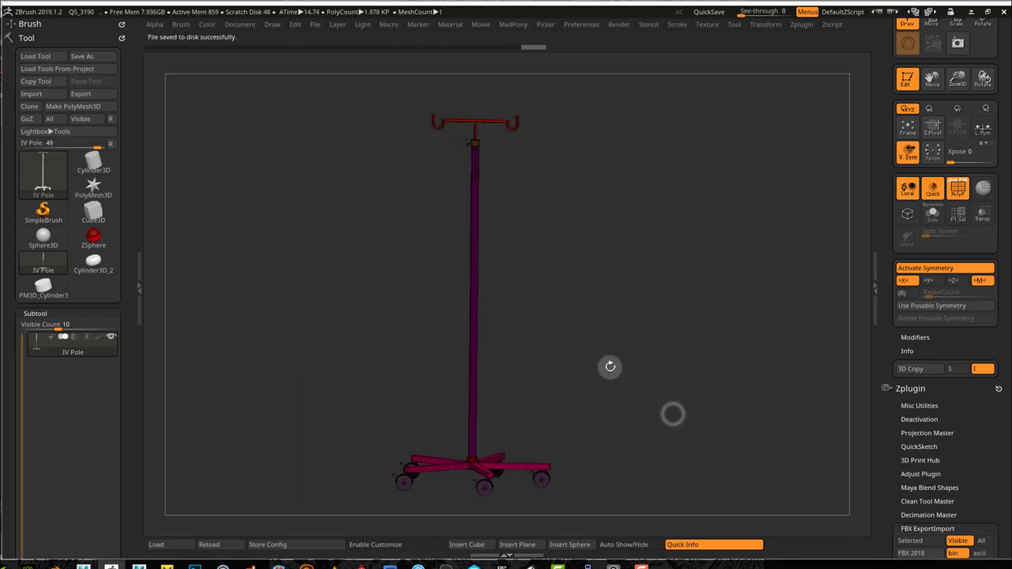
left_click_drag(611, 367, 590, 325)
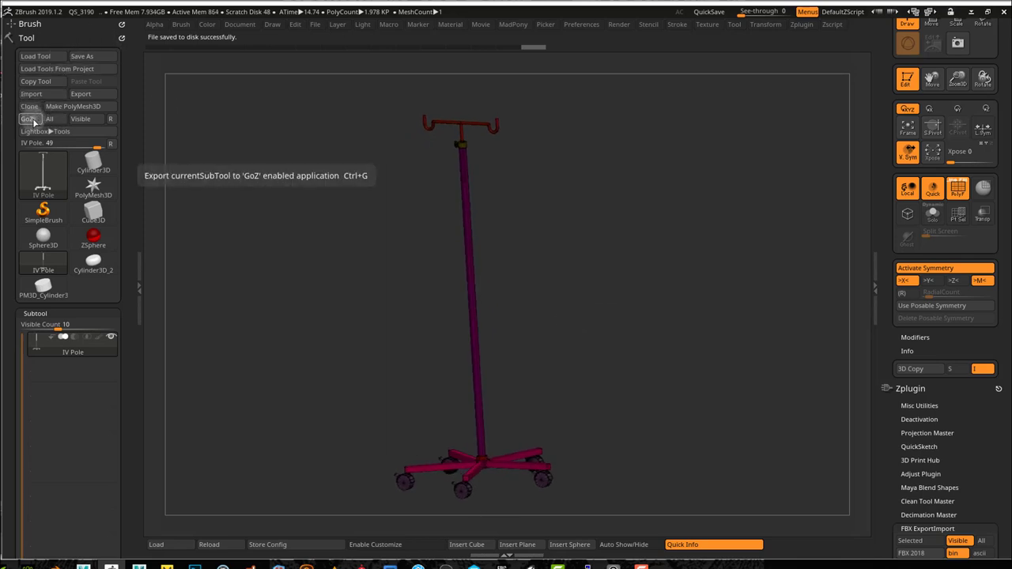
- Send the IV Pole subtool to Maya with GoZ and collapse the UV Editor to enlarge the perspective view of the stand
left_click(30, 119)
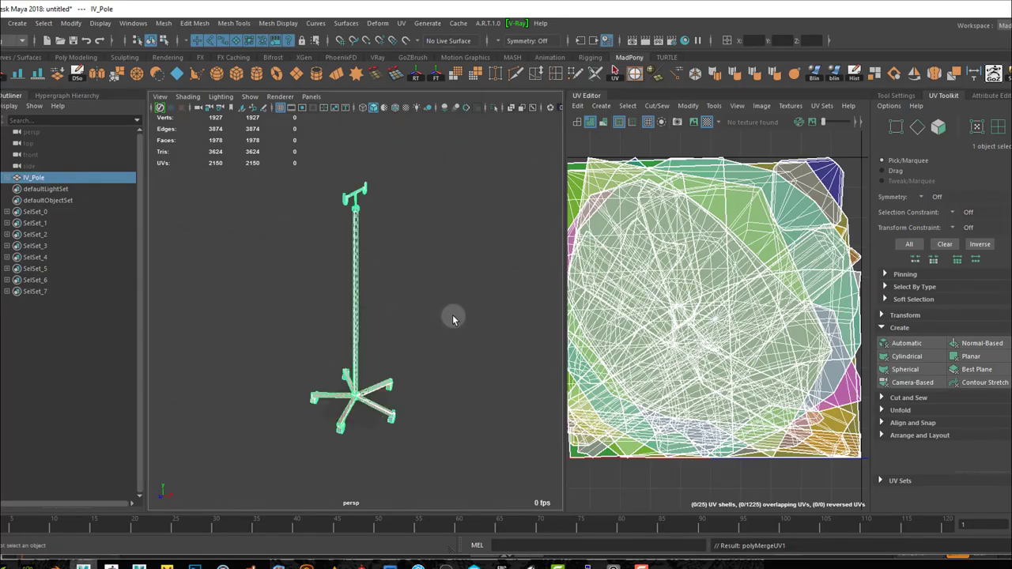
mouse_move(451, 372)
left_mouse_down("alt")
mouse_move(404, 331)
mouse_move(375, 362)
mouse_move(332, 339)
mouse_move(375, 350)
mouse_move(348, 345)
left_mouse_up("alt")
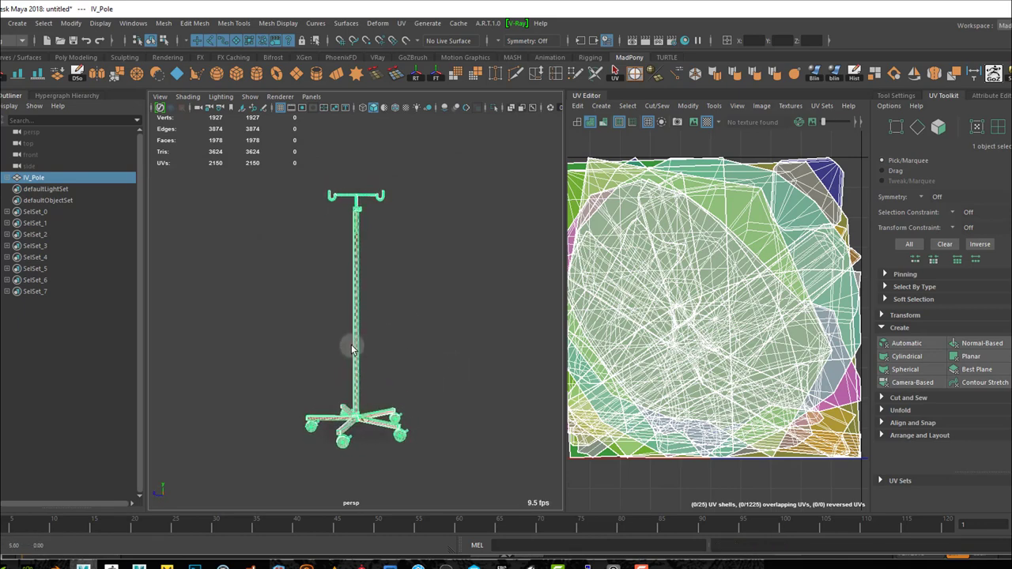
left_click(437, 353)
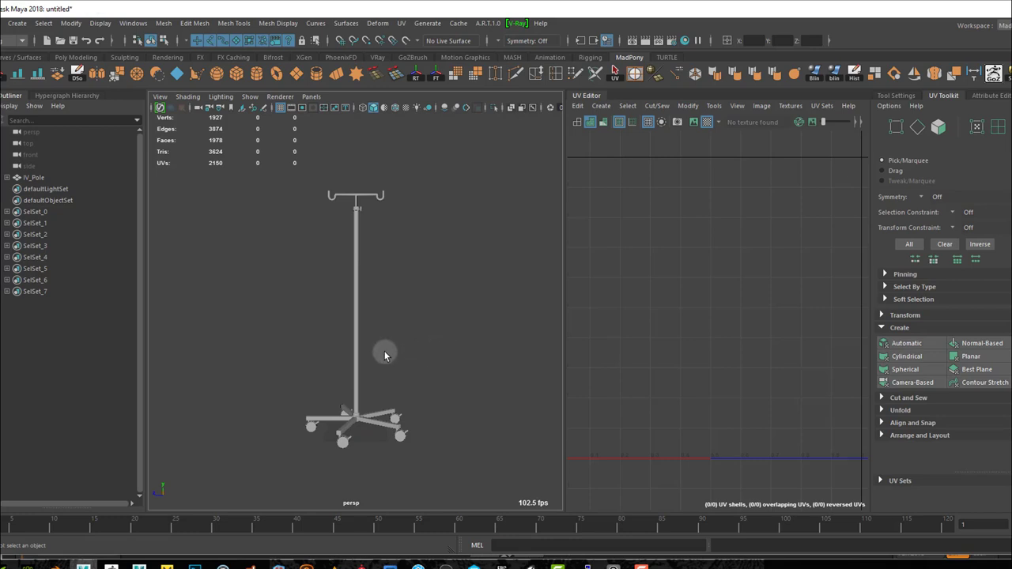
left_click(587, 101)
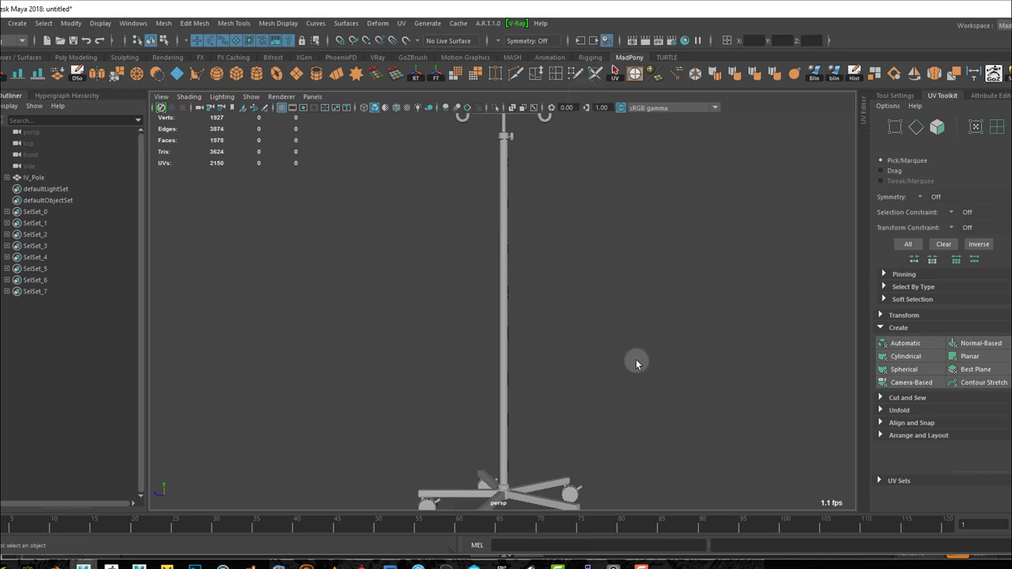
key("f")
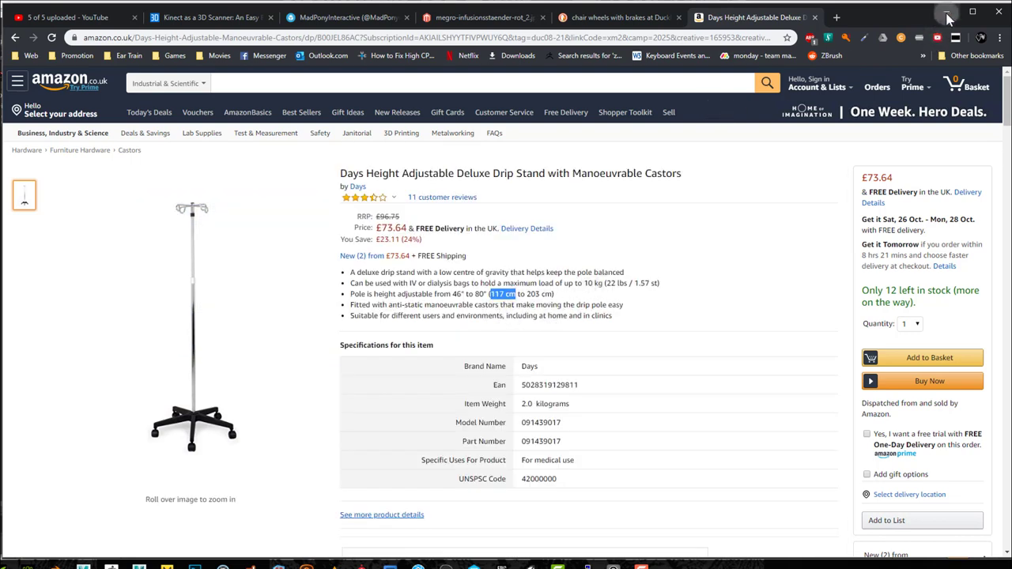
- Minimise the browser with the drip stand listing and frame the whole stand in a maximised front view in Maya
left_click(940, 13)
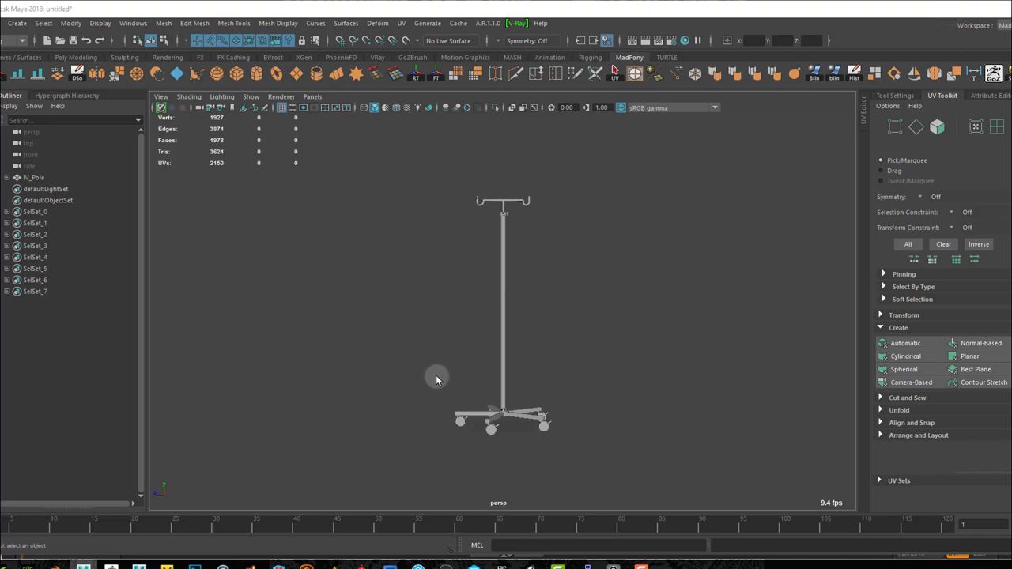
key("space")
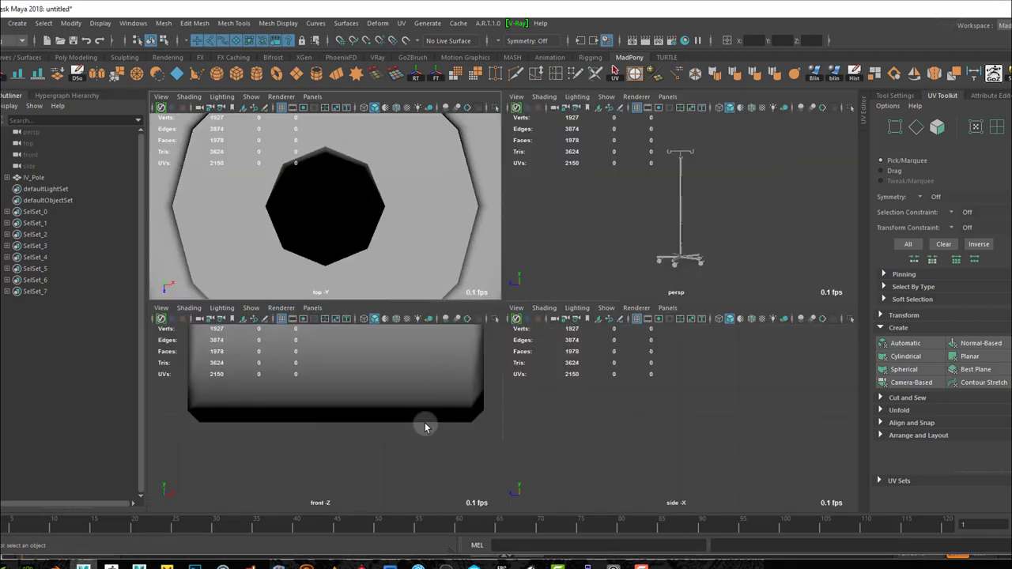
key("f")
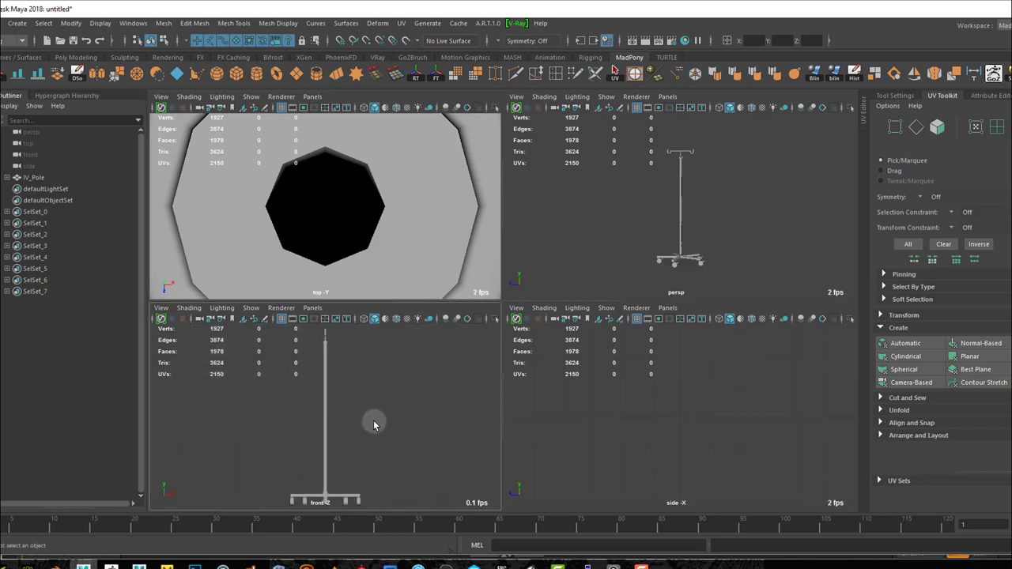
key("space")
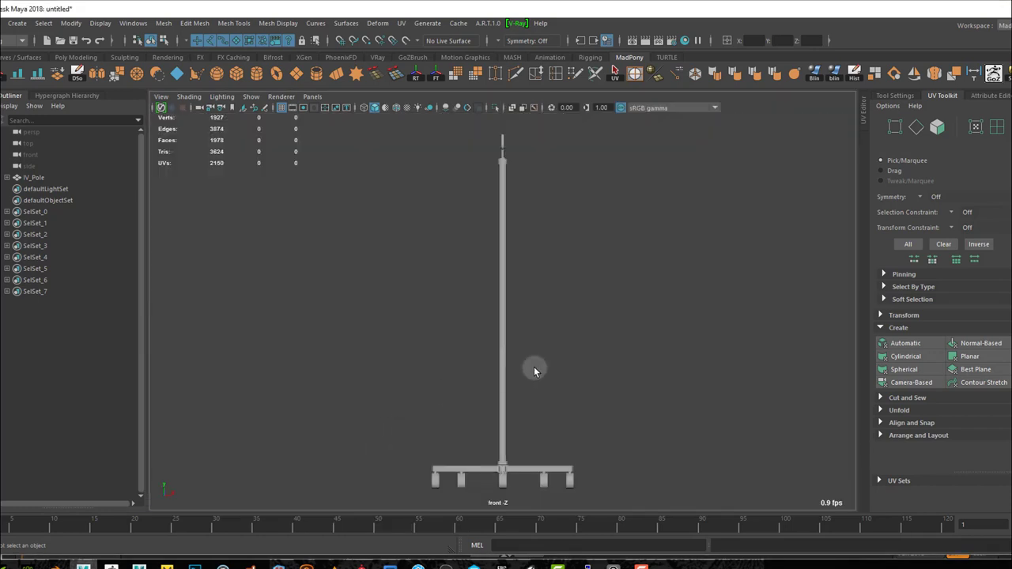
scroll(536, 366, "down", 3)
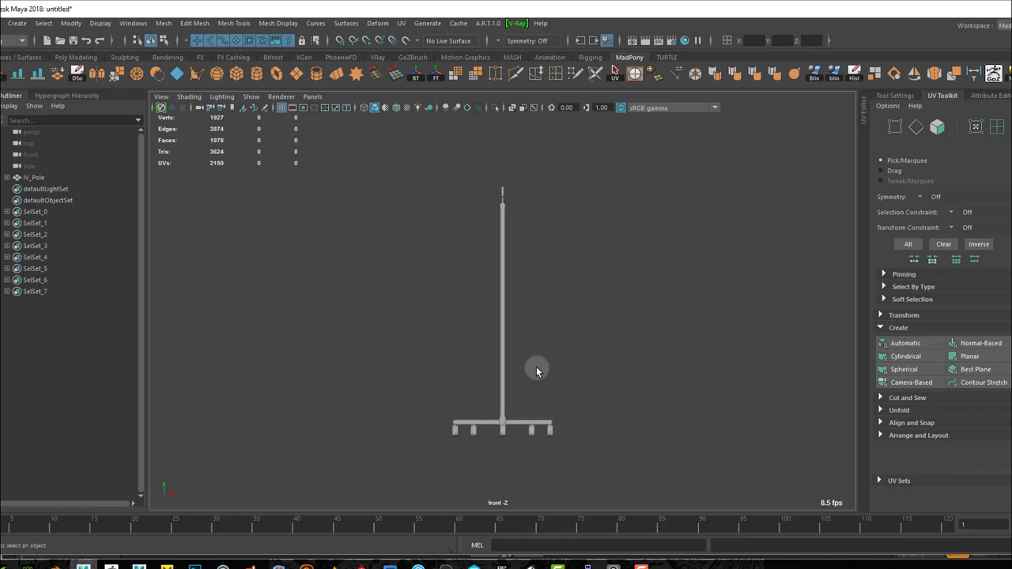
- Measure the stand's height by placing a Distance Tool dimension beside it, from the wheels' base to the top of the hooks
left_click(100, 23)
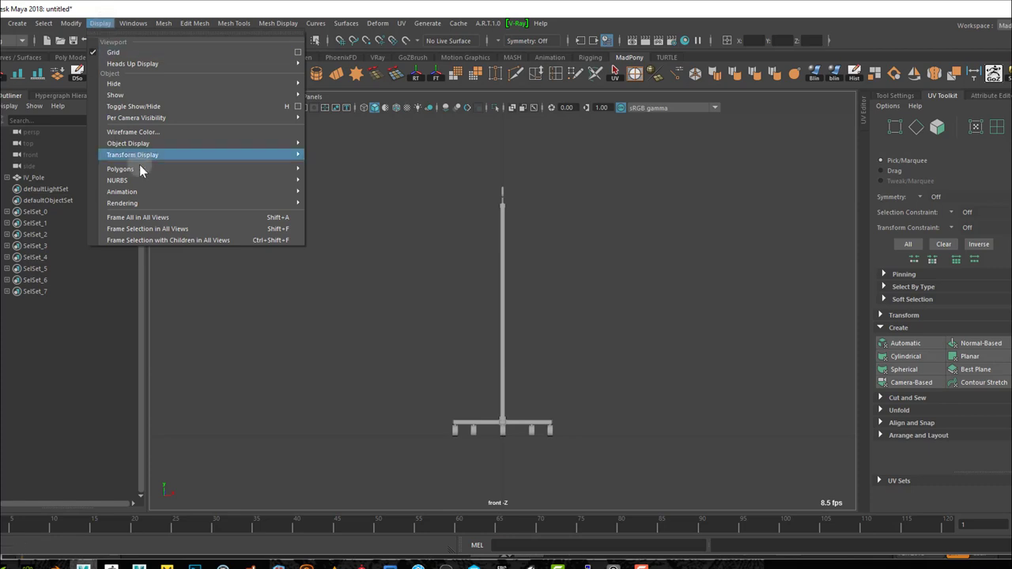
mouse_move(132, 63)
left_click(336, 80)
left_click(17, 24)
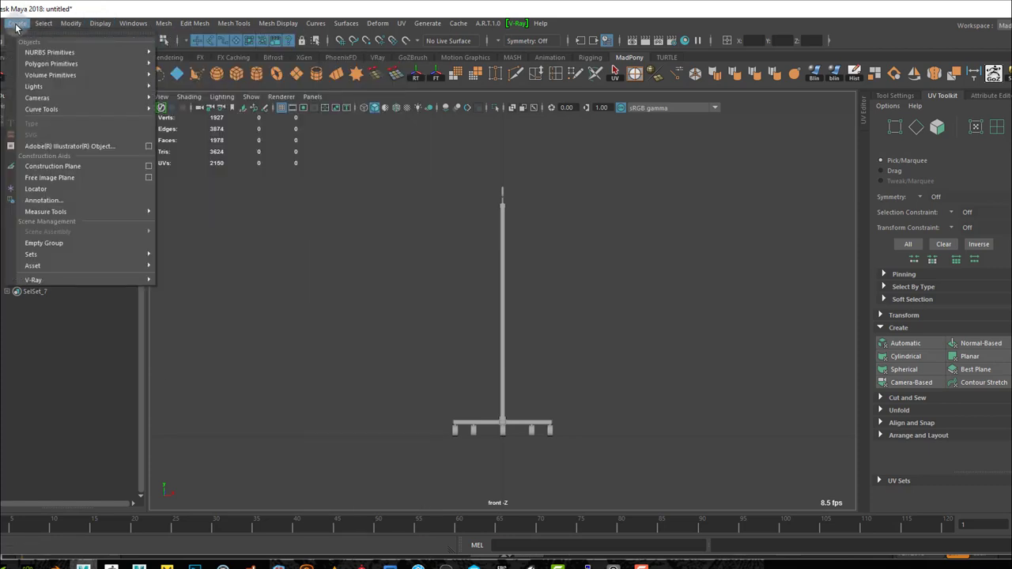
mouse_move(66, 213)
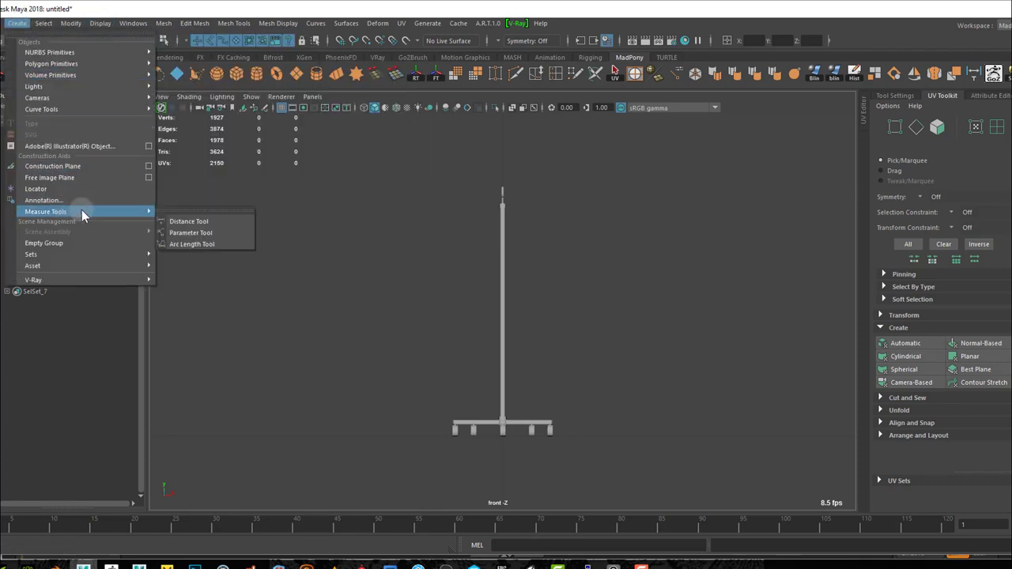
left_click(197, 221)
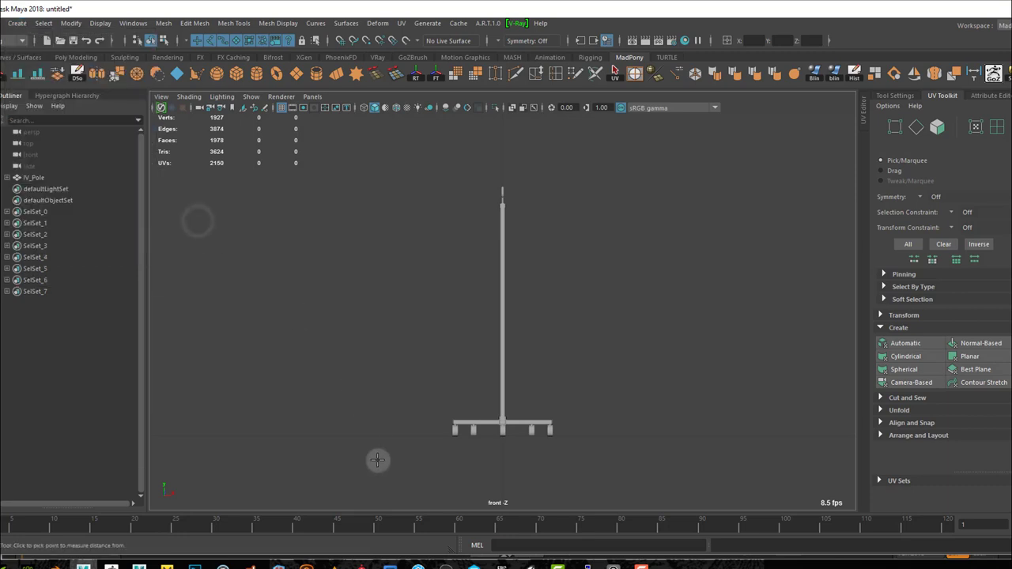
left_click(411, 436)
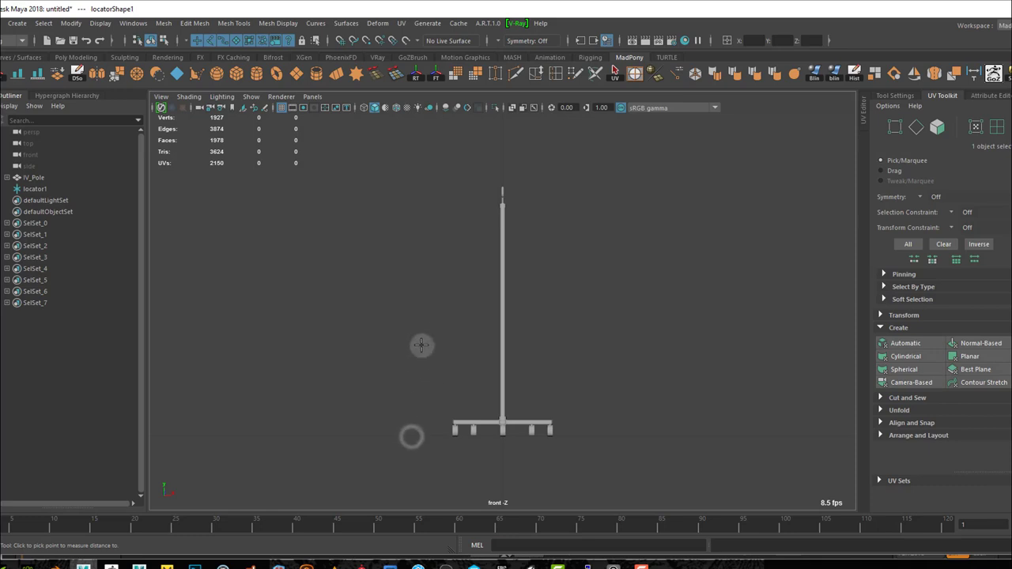
left_click(414, 187)
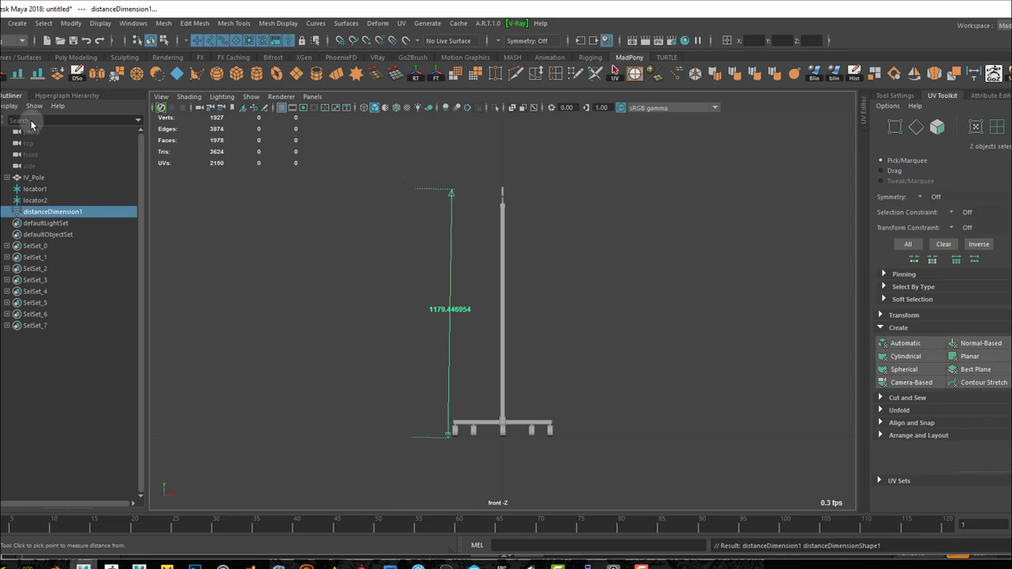
- Align the dimension's upper locator vertically with the lower one and lower it until the distance spans about 121 cm
left_click(395, 163)
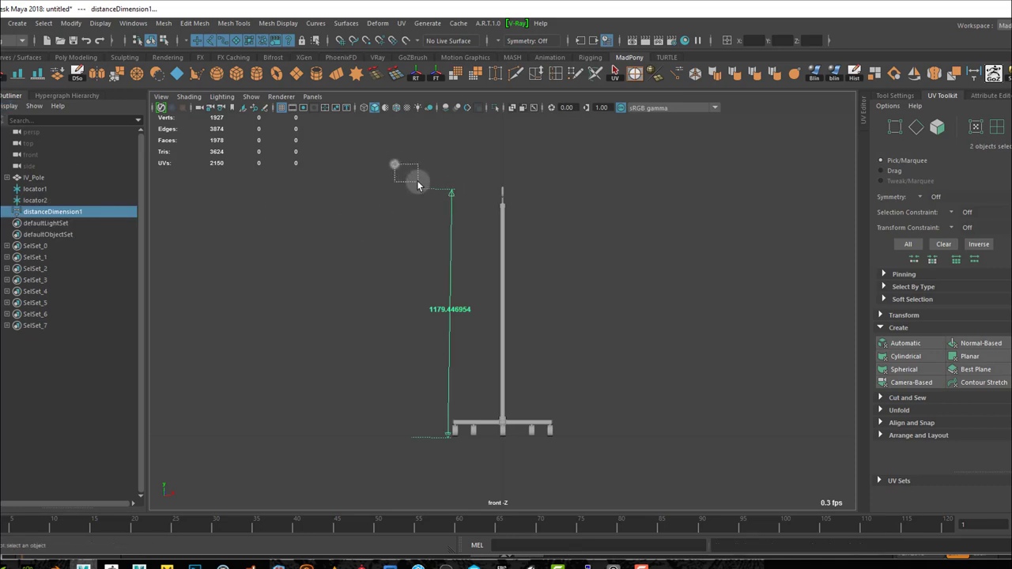
left_click(65, 200)
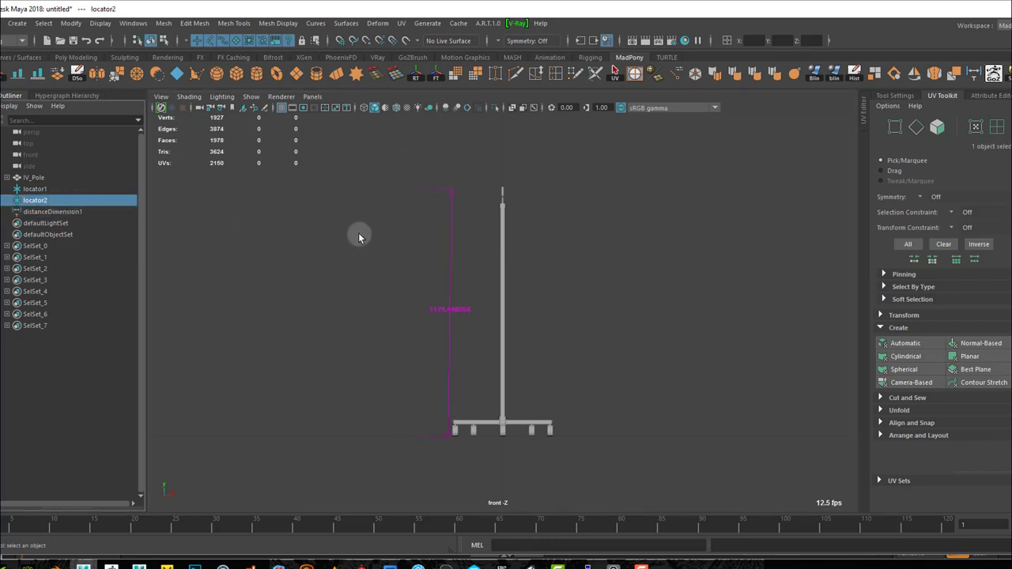
key("w")
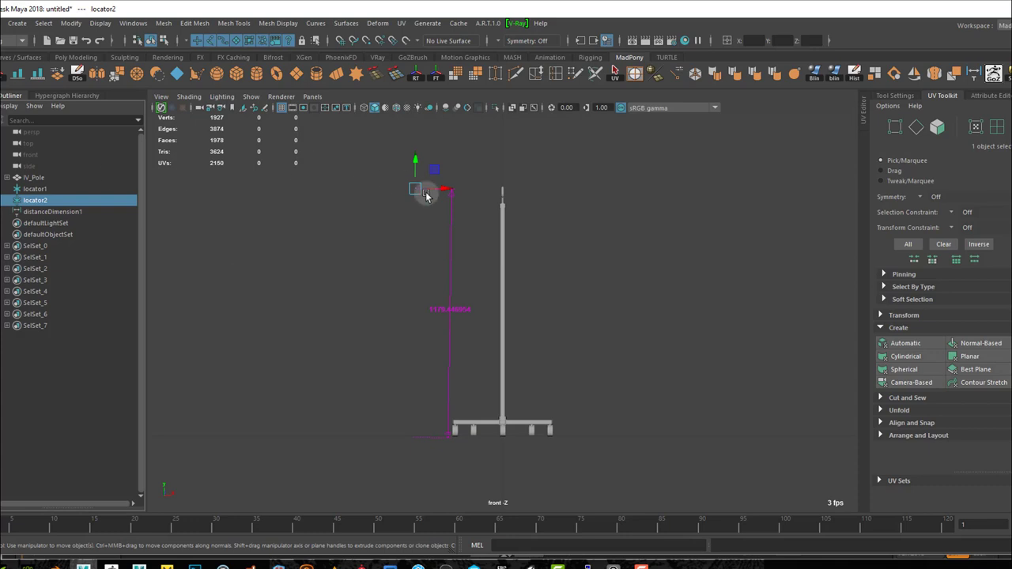
left_click_drag(447, 188, 445, 190)
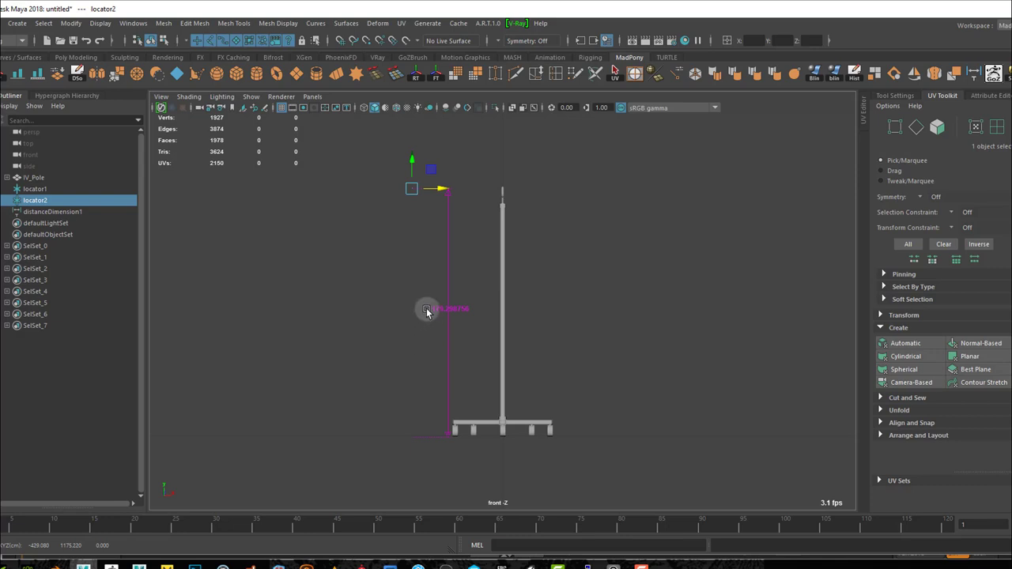
left_click_drag(427, 312, 445, 322)
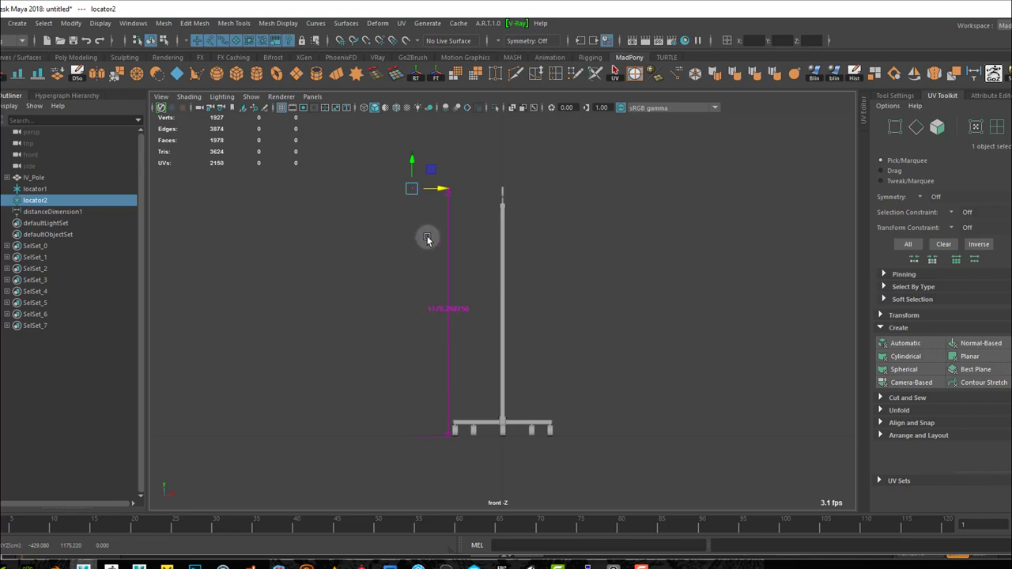
left_click_drag(412, 161, 390, 382)
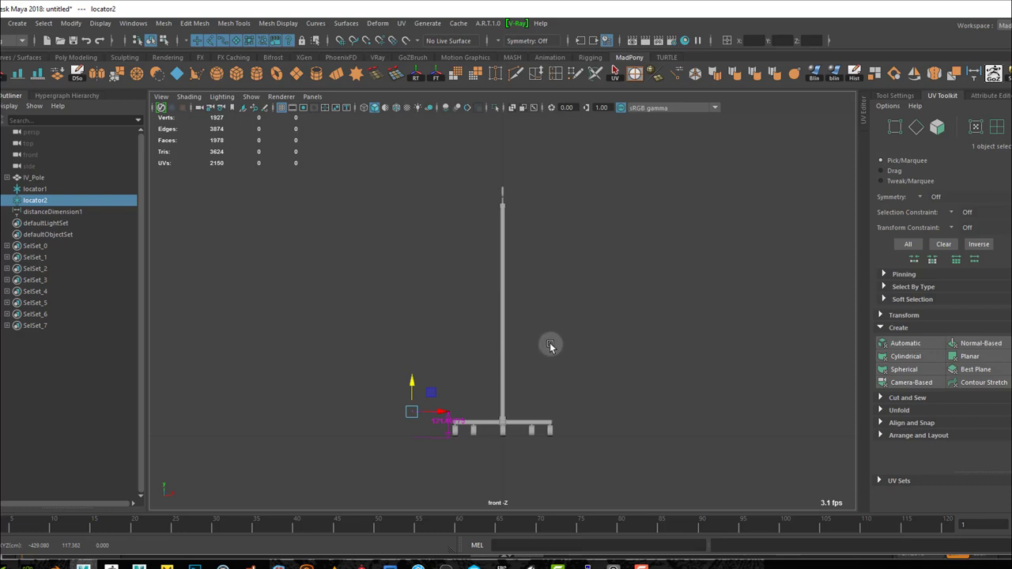
- Scale IV_Pole down uniformly to about 0.121 to bring its height close to the distance dimension
left_click(34, 177)
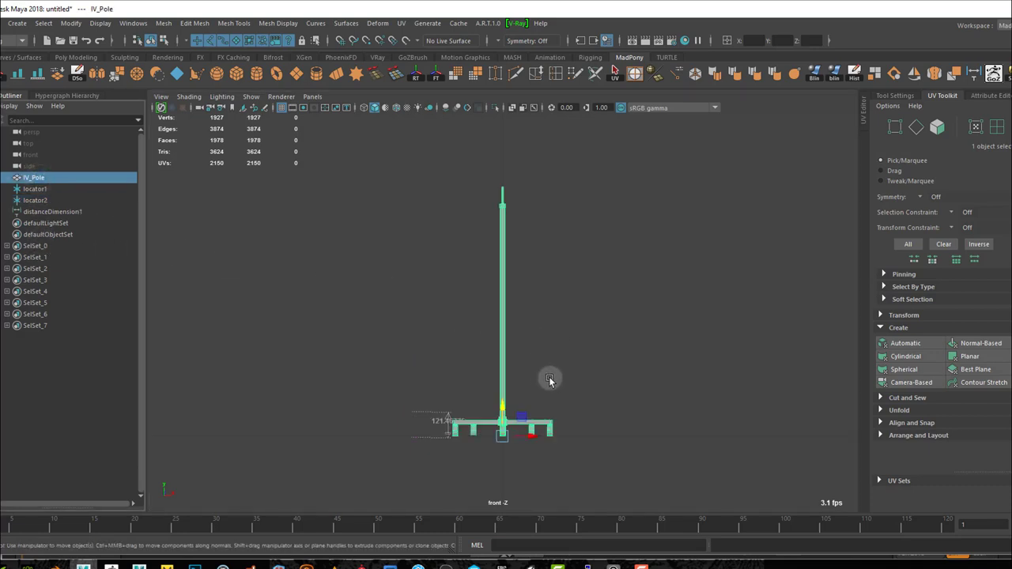
key("r")
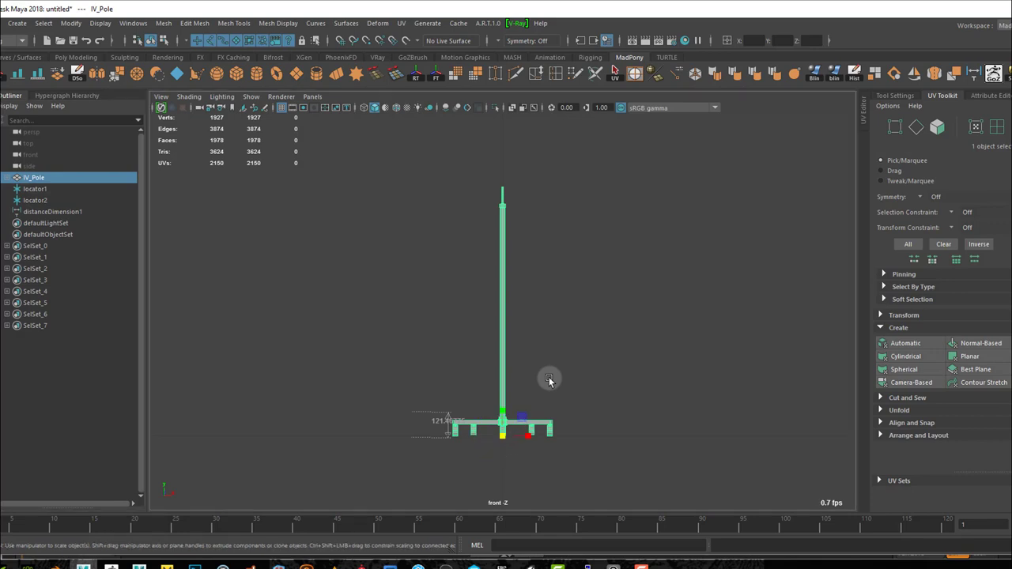
left_click_drag(504, 439, 279, 452)
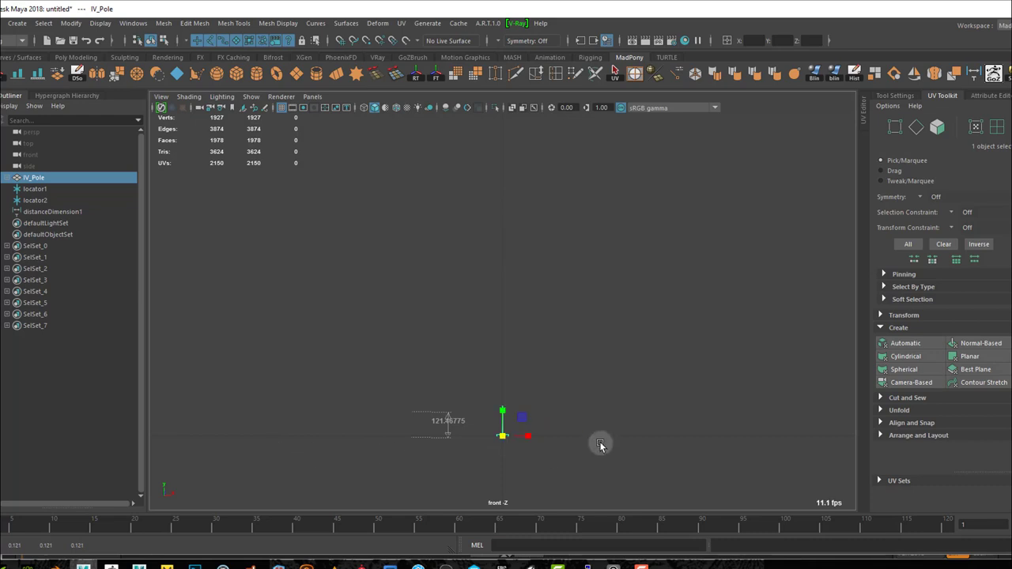
key("f")
scroll(573, 489, "down", 3)
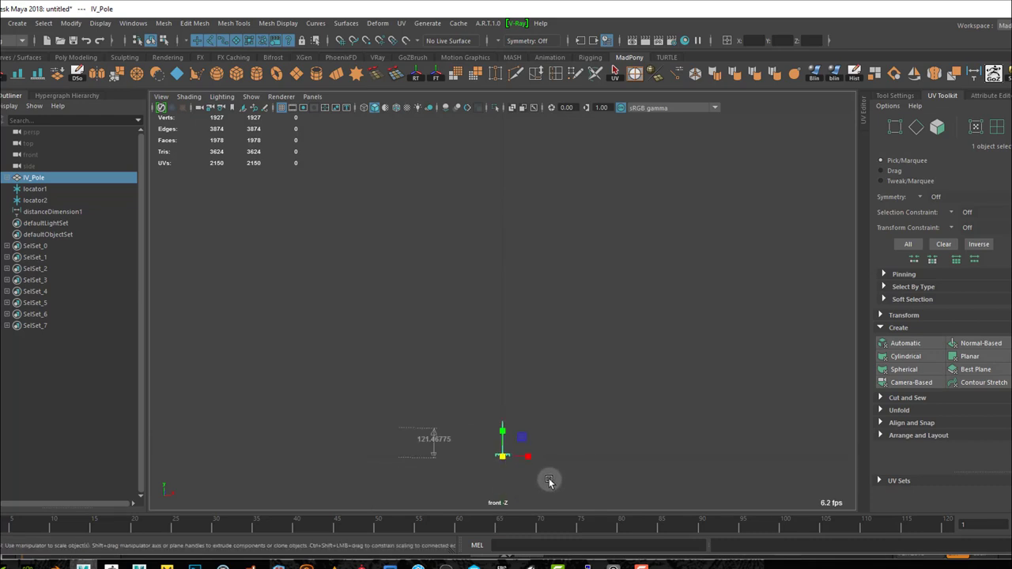
scroll(491, 483, "up", 3)
scroll(491, 482, "down", 2)
key("f")
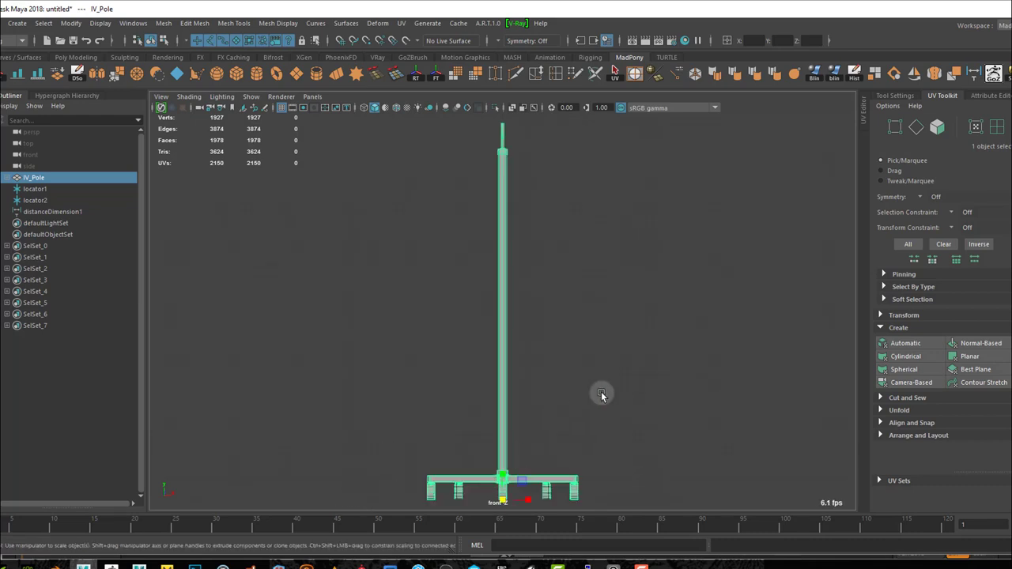
scroll(583, 370, "down", 4)
scroll(584, 370, "down", 2)
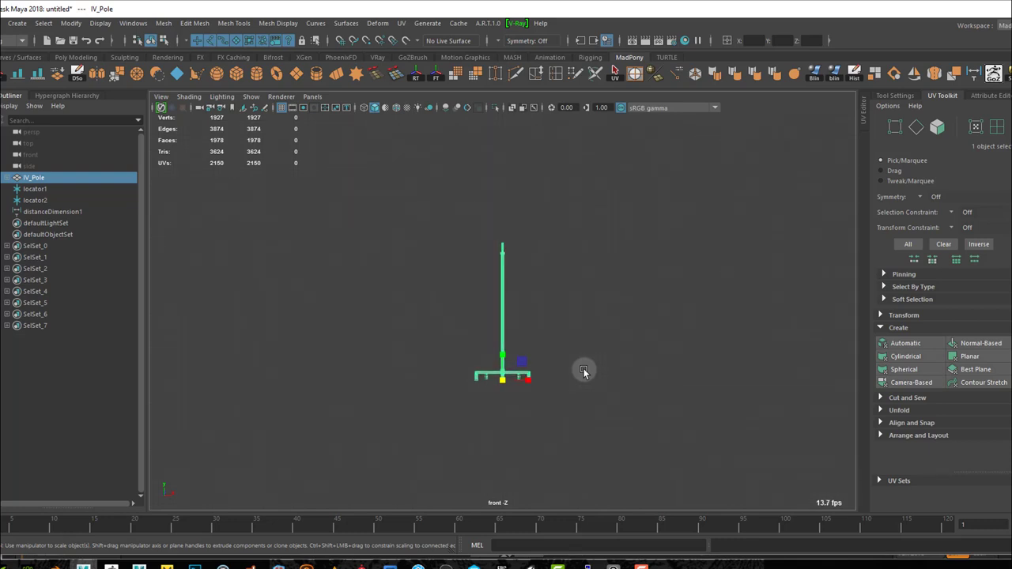
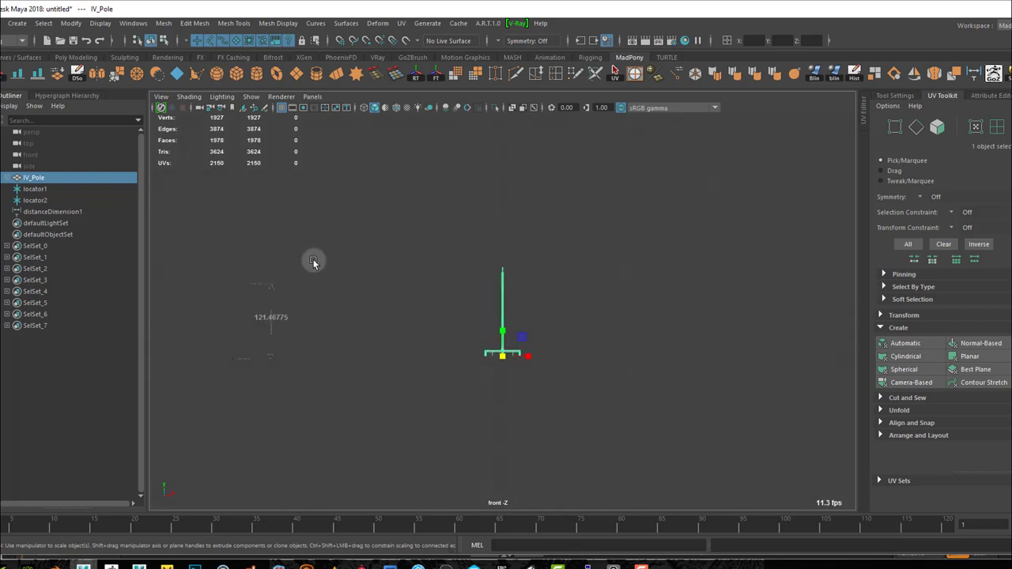
- Move both locators and the distance dimension horizontally closer to the scaled-down stand for a height comparison
left_click_drag(309, 254, 185, 394)
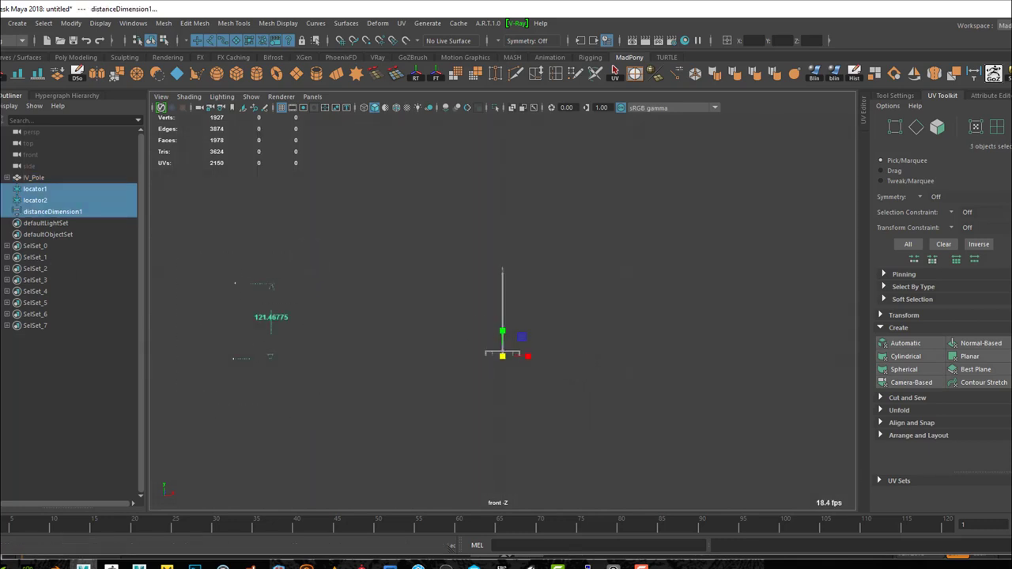
left_click_drag(527, 356, 740, 340)
scroll(526, 316, "up", 3)
scroll(526, 316, "up", 3)
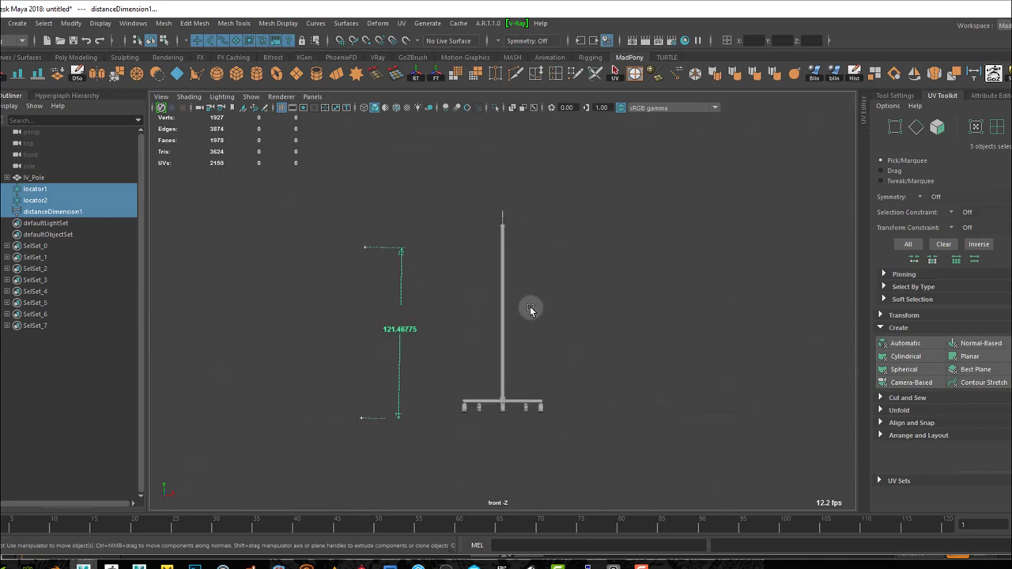
- Scale IV_Pole uniformly to about 0.099 so its top lines up with the upper end of the distance dimension
left_click(506, 310)
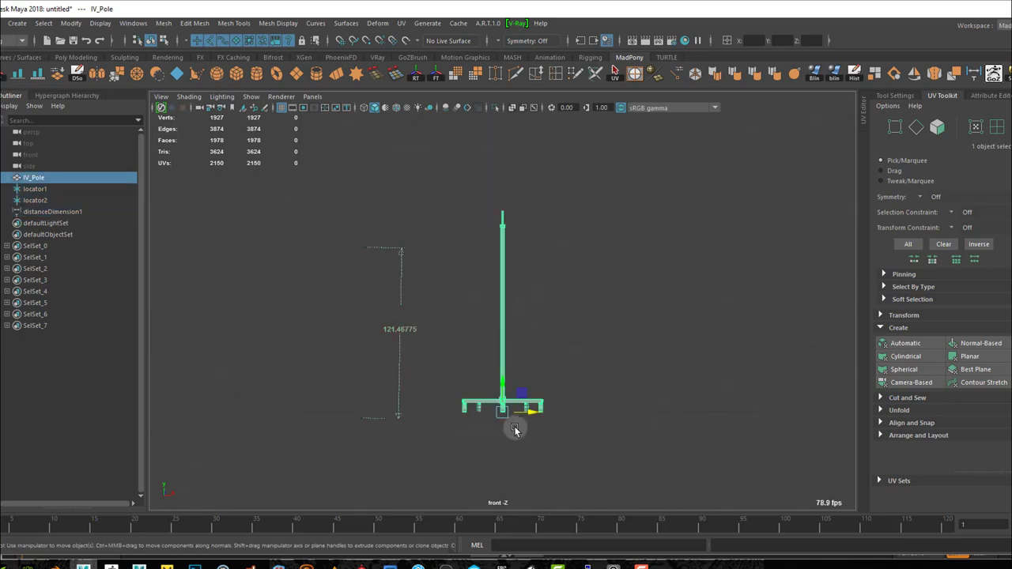
key("r")
left_click_drag(503, 412, 467, 419)
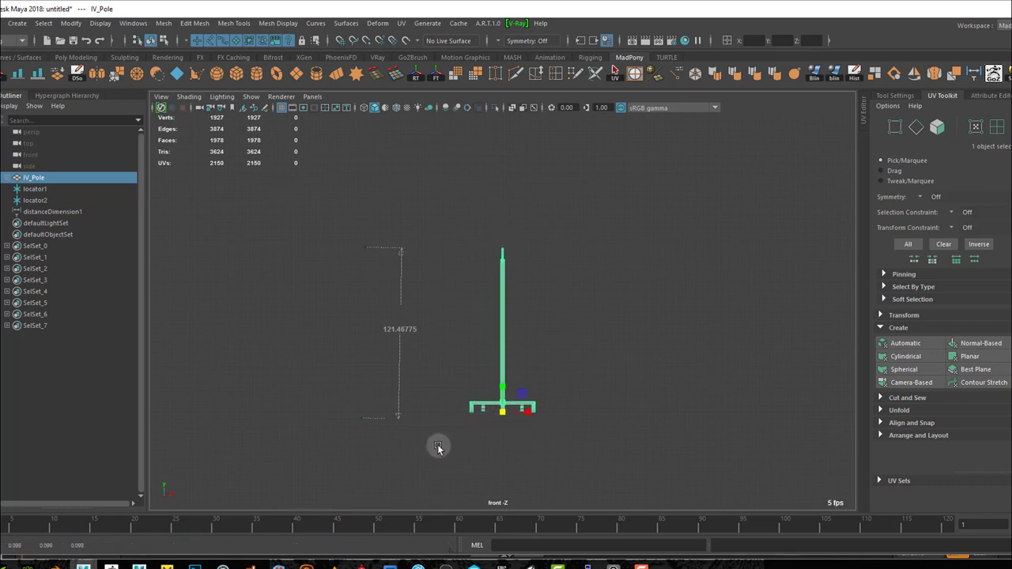
- Delete both locators and the distance dimension, leaving the stand framed in the front view
left_click_drag(34, 189, 39, 211)
key("Delete")
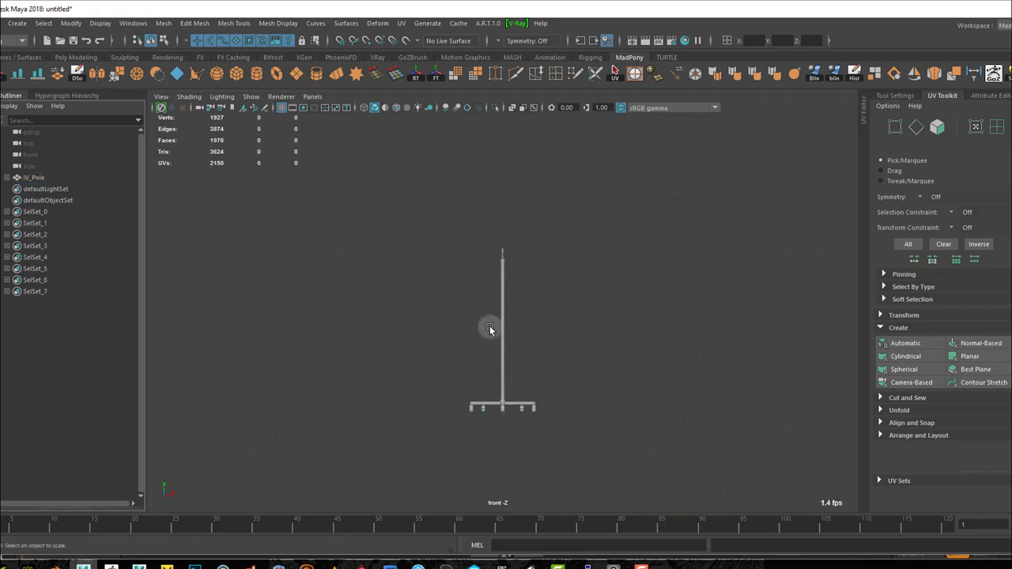
key("f")
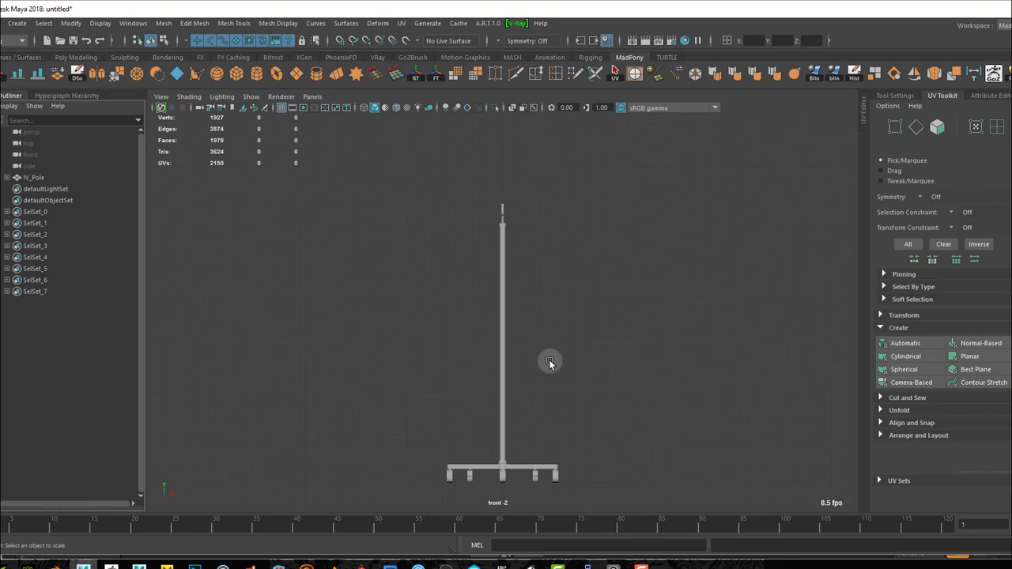
- Send the IV_Pole mesh to ZBrush with GoZ from the perspective view, allowing ZBrush.exe to run
key("space")
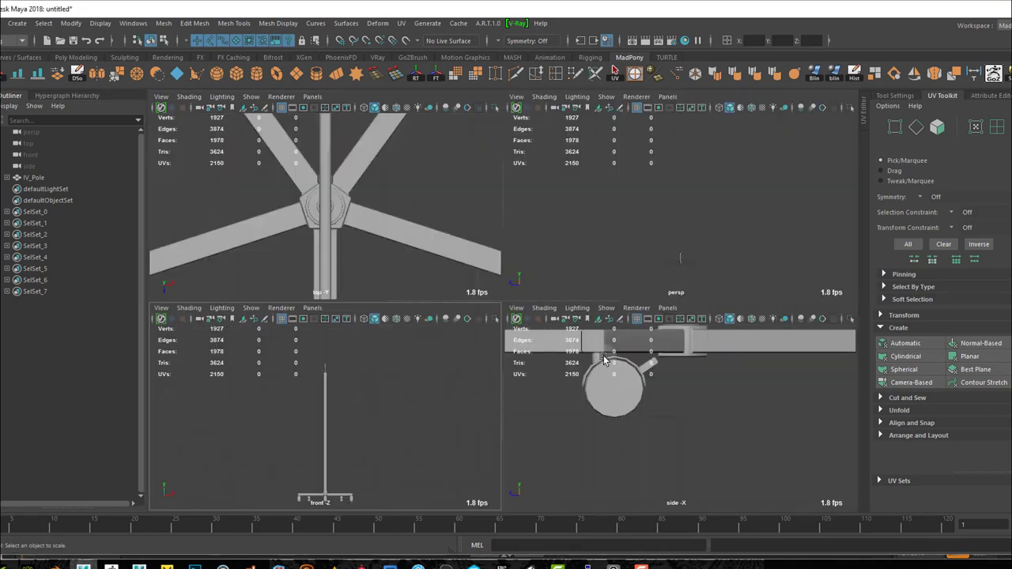
key("space")
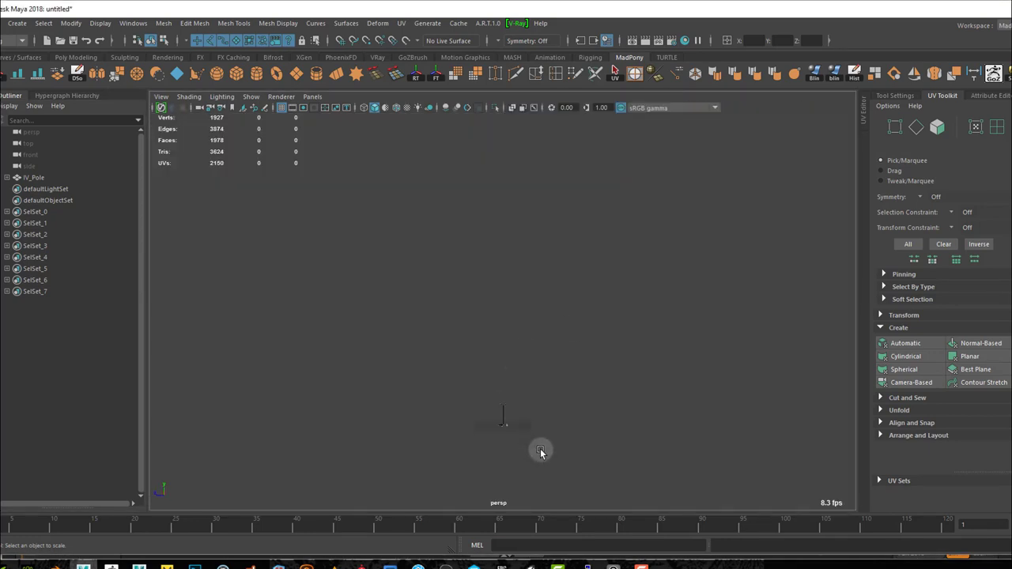
key("f")
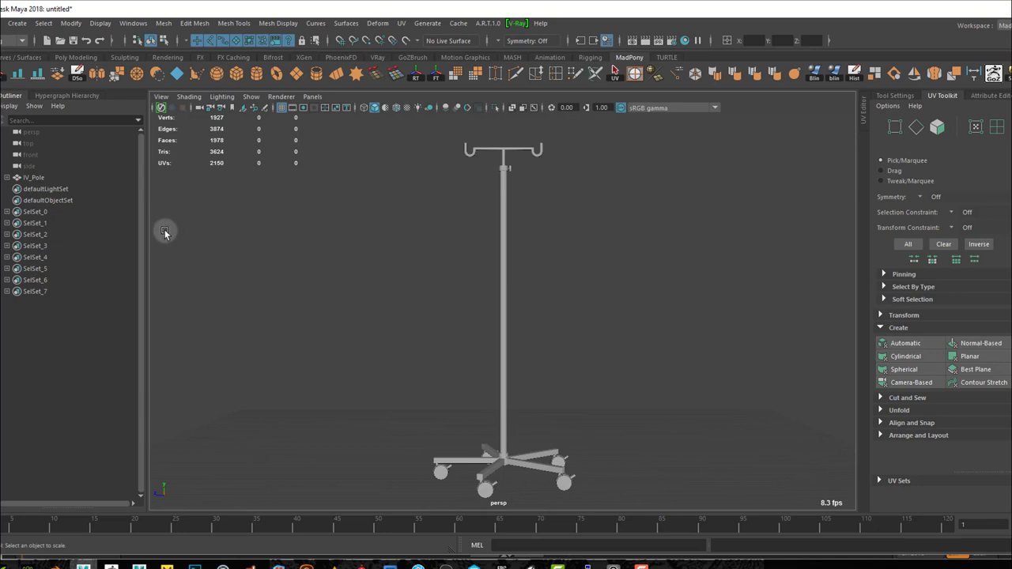
left_click(996, 73)
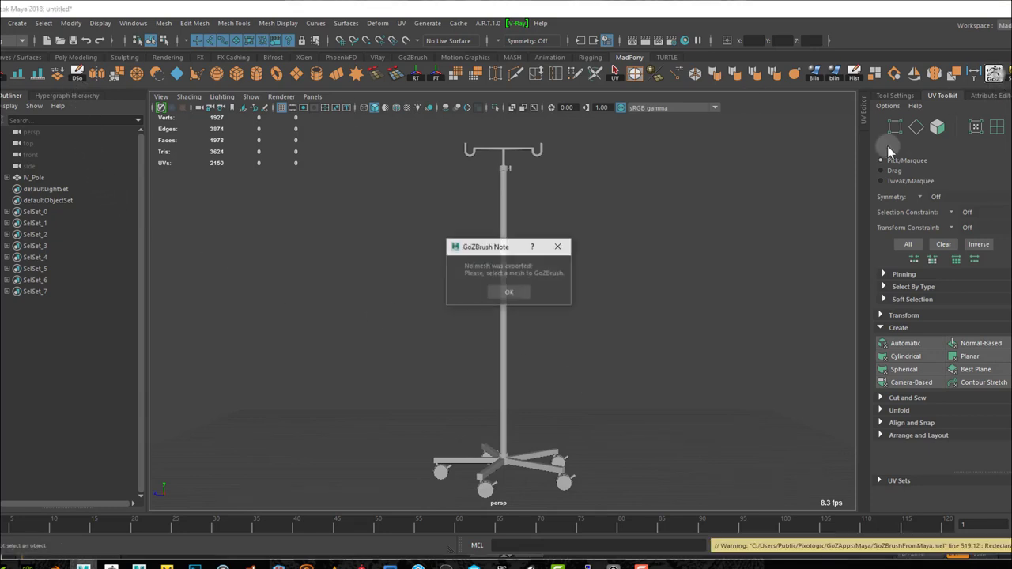
left_click(521, 289)
left_click(501, 280)
left_click(994, 74)
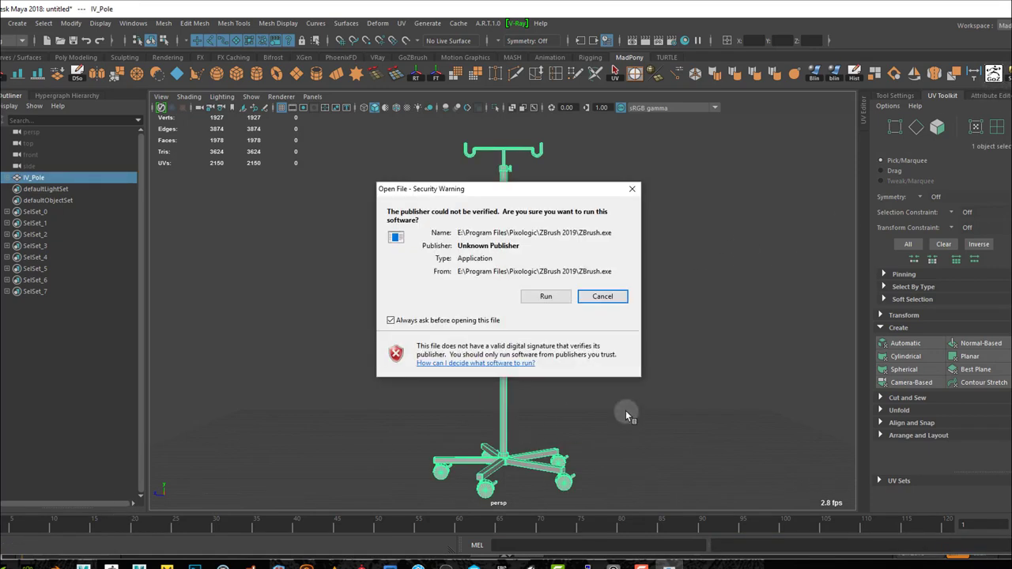
left_click(546, 296)
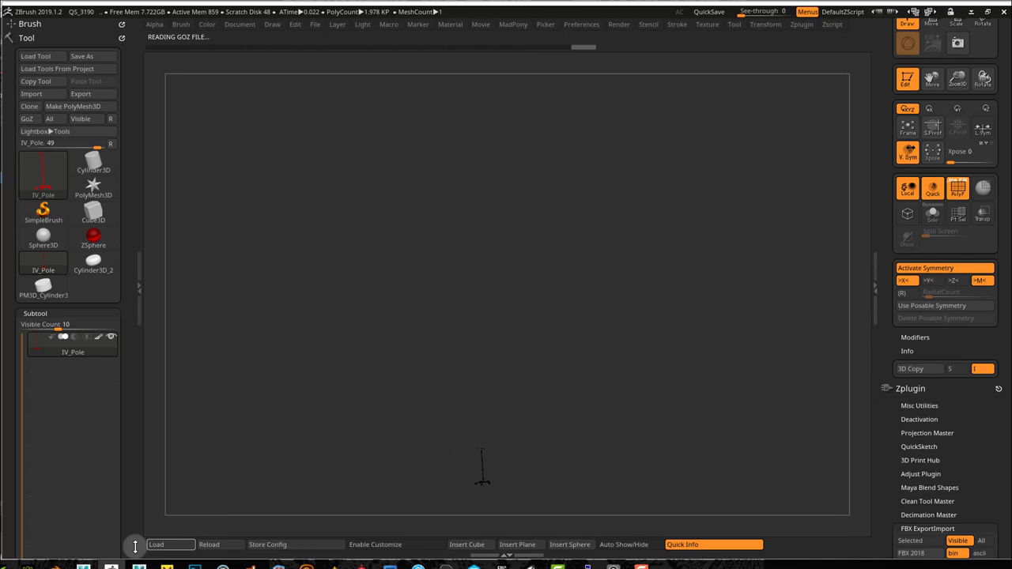
- Save the rescaled stand as the ZTool IV_Pole in the IV Pole folder
left_click_drag(544, 484, 1011, 368, "alt")
left_click_drag(746, 301, 761, 398, "alt")
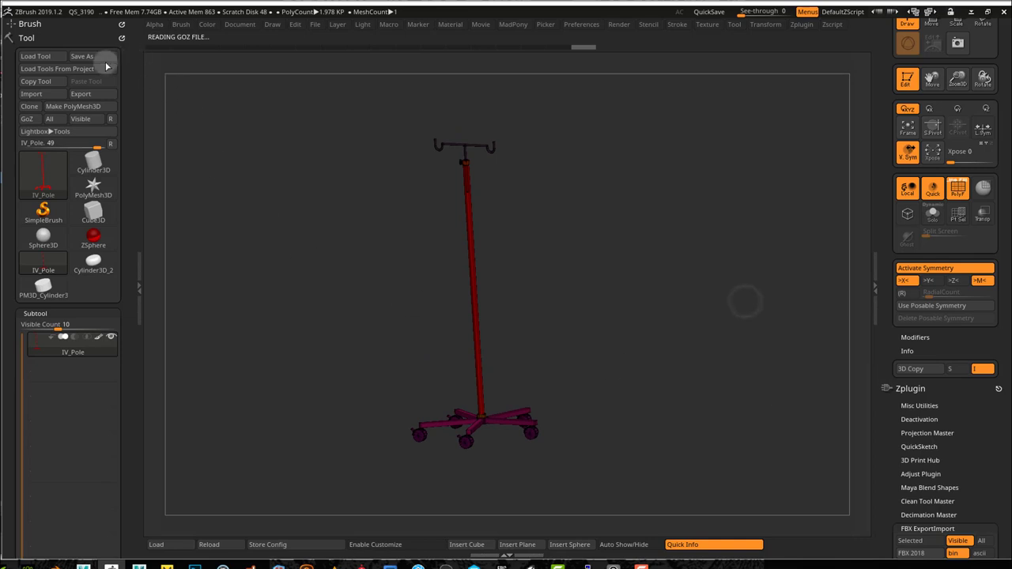
left_click(85, 59)
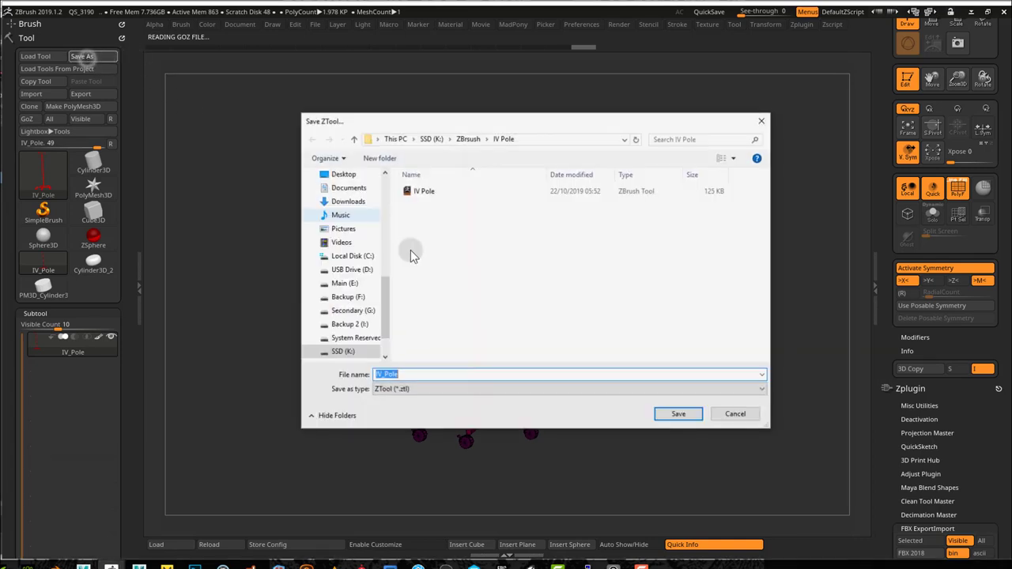
left_click(676, 414)
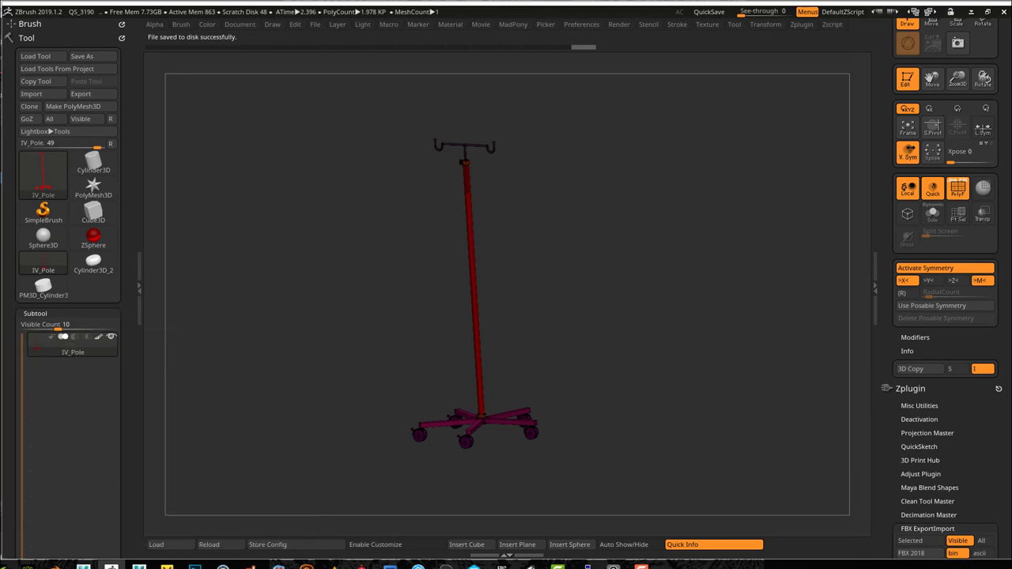
- Delete the older IV Pole ZBrush tool file from the IV Pole folder in File Explorer
key("alt+Tab")
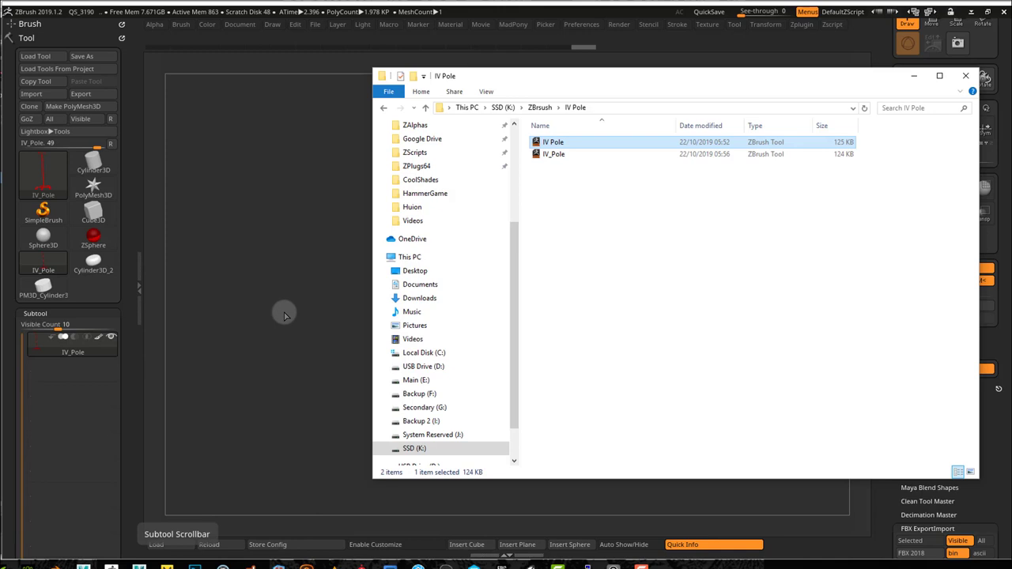
key("Delete")
left_click_drag(615, 82, 0, 81)
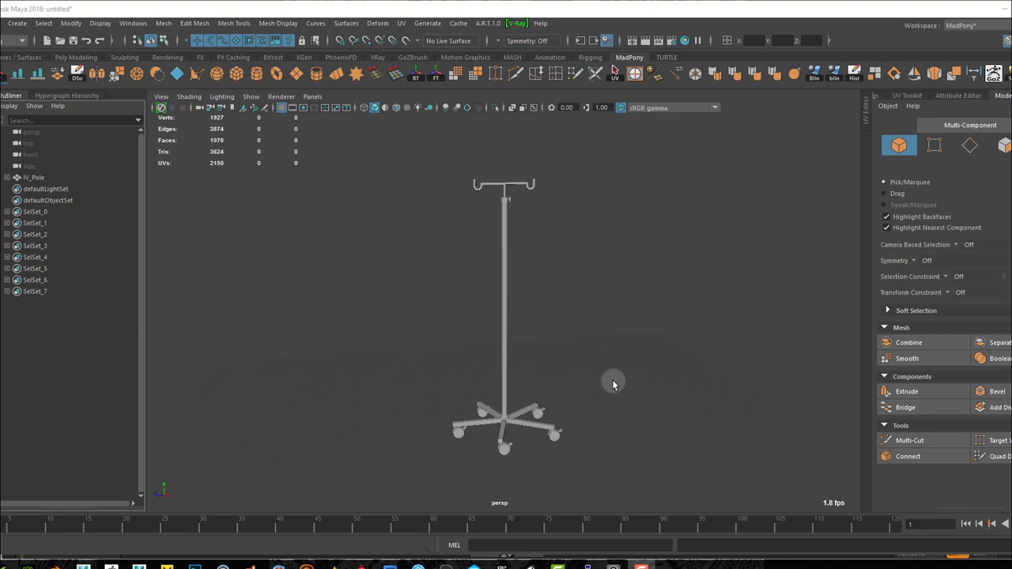
- In Maya, pick the UV shells of the stand's pole, collar and hook crossbar in turn and open the UV Editor
right_click(559, 332)
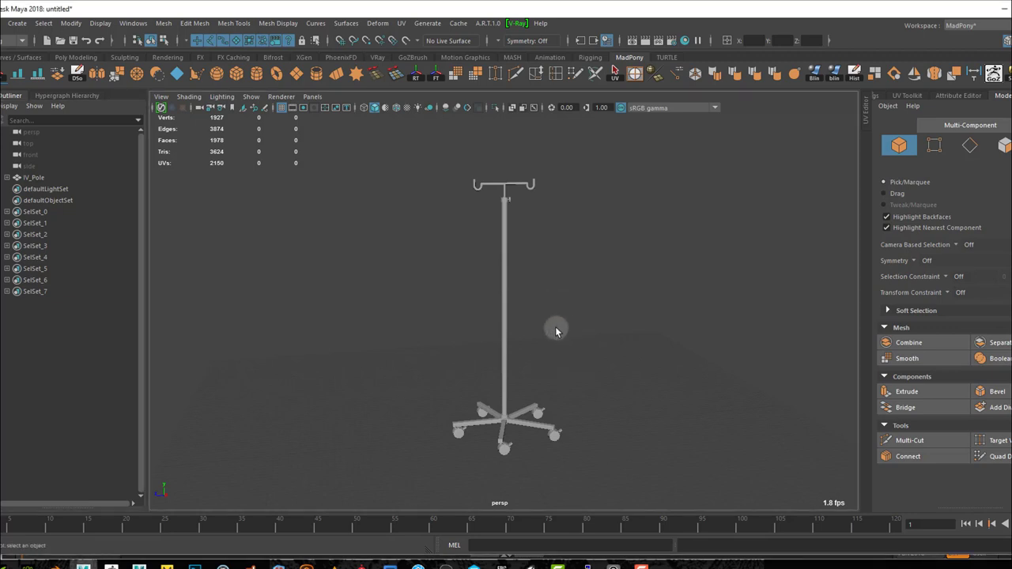
left_click(505, 321)
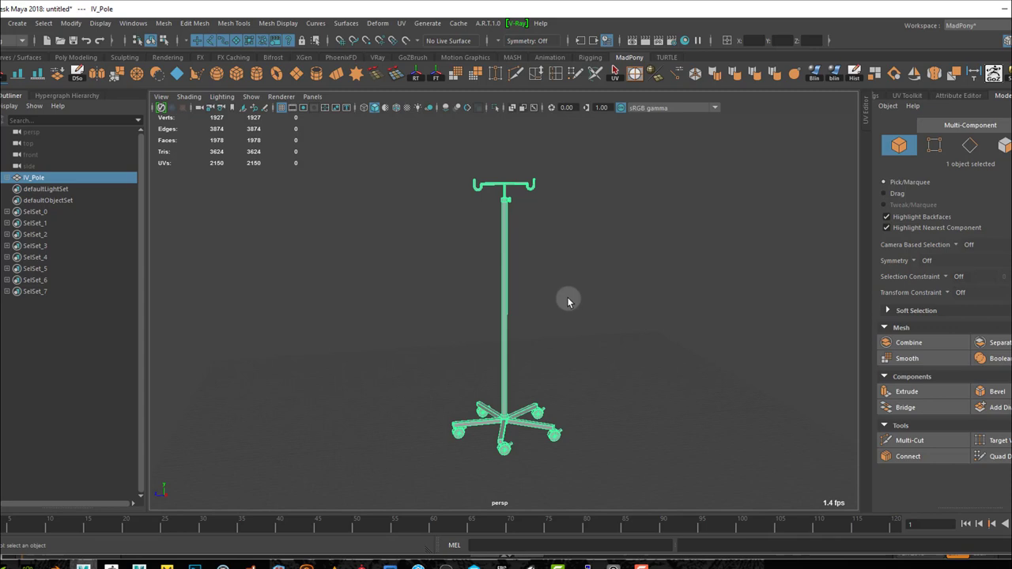
right_click(558, 258)
right_click_drag(563, 263, 602, 288)
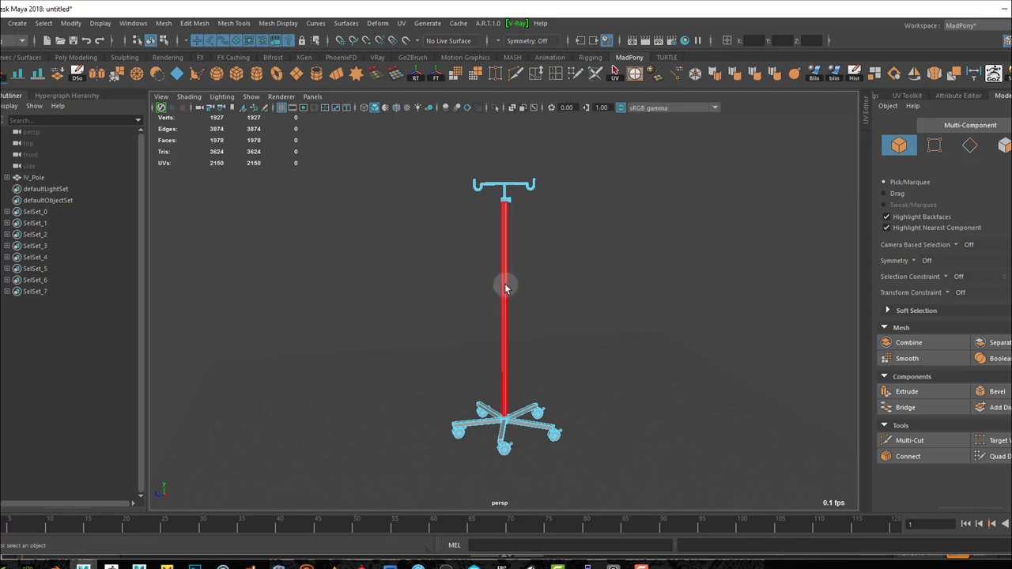
left_click(503, 286)
left_click(506, 202)
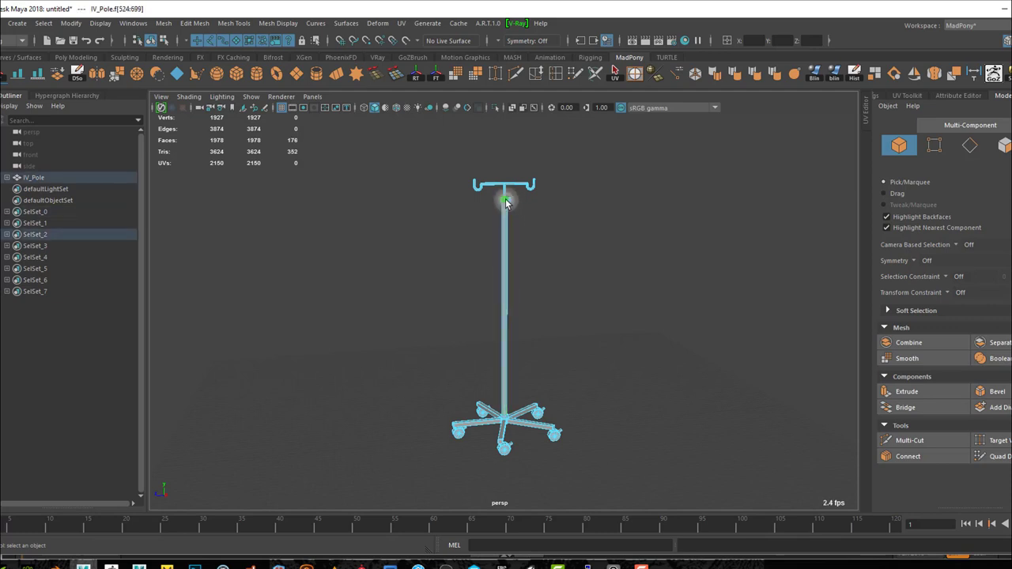
left_click(513, 183)
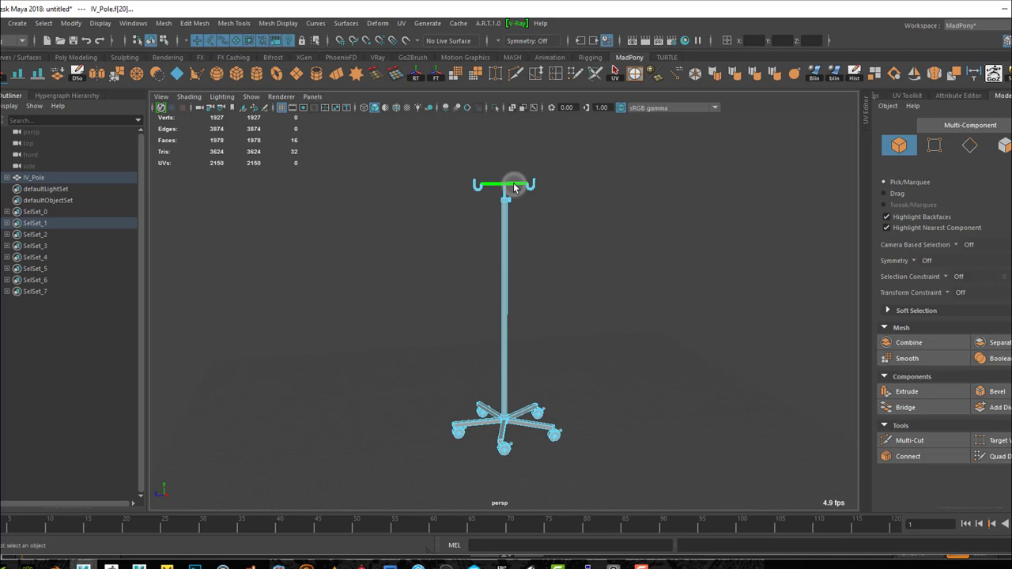
left_click(867, 119)
left_click(403, 248)
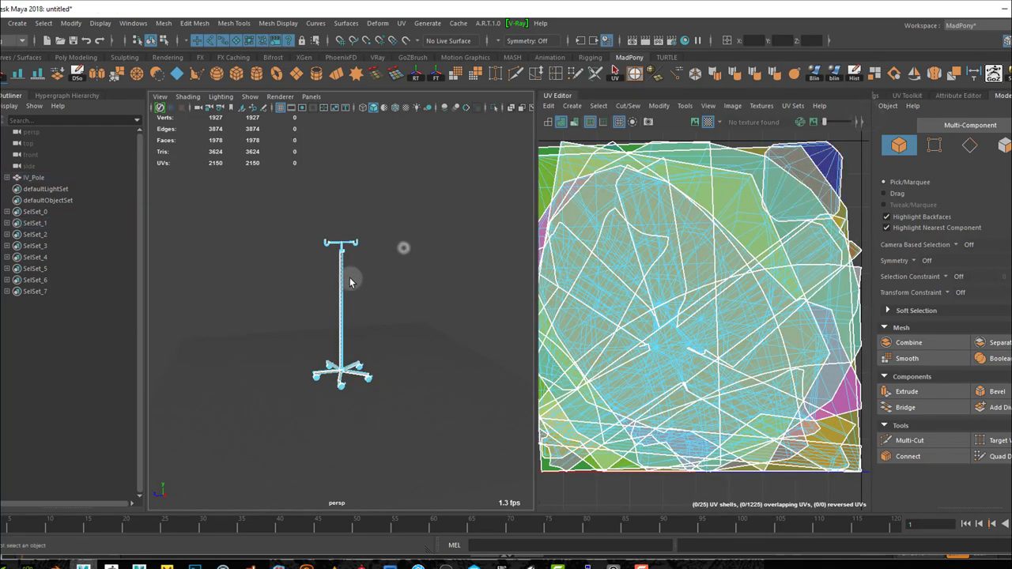
- Try moving the pole's UV shell down out of the overlapping layout, below the UV tile
left_click(343, 289)
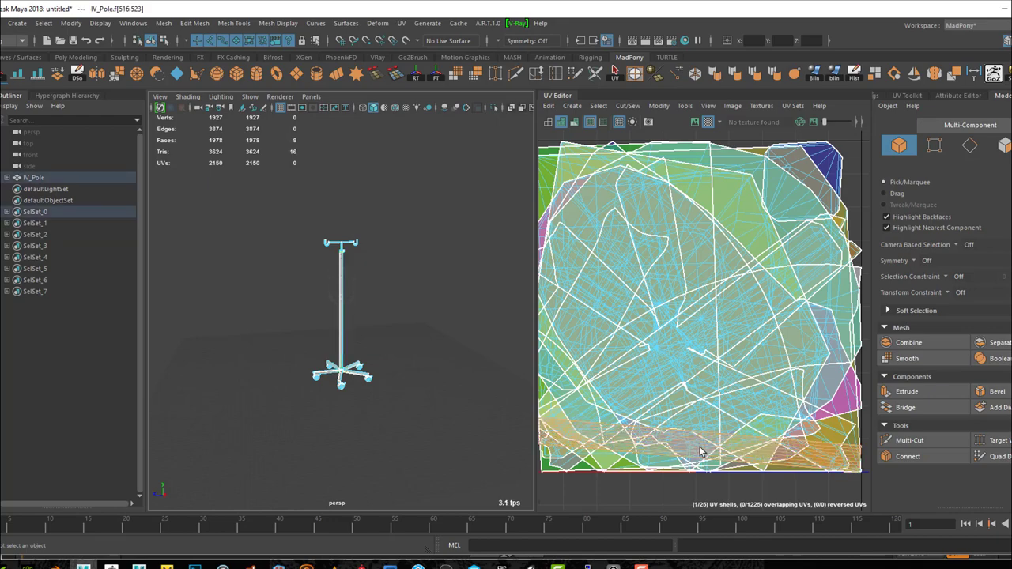
scroll(687, 434, "down", 3)
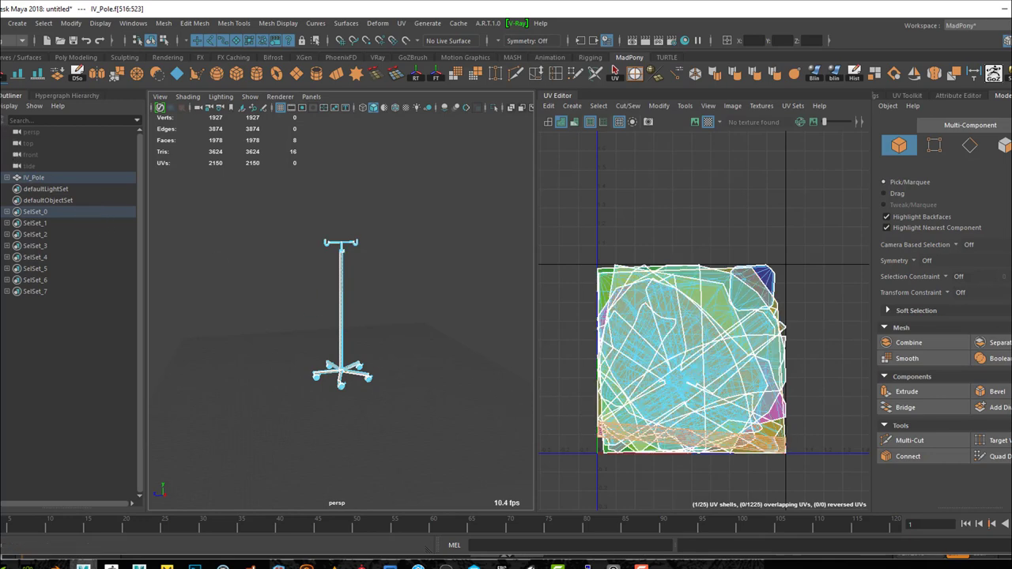
key("w")
left_click_drag(693, 409, 688, 461)
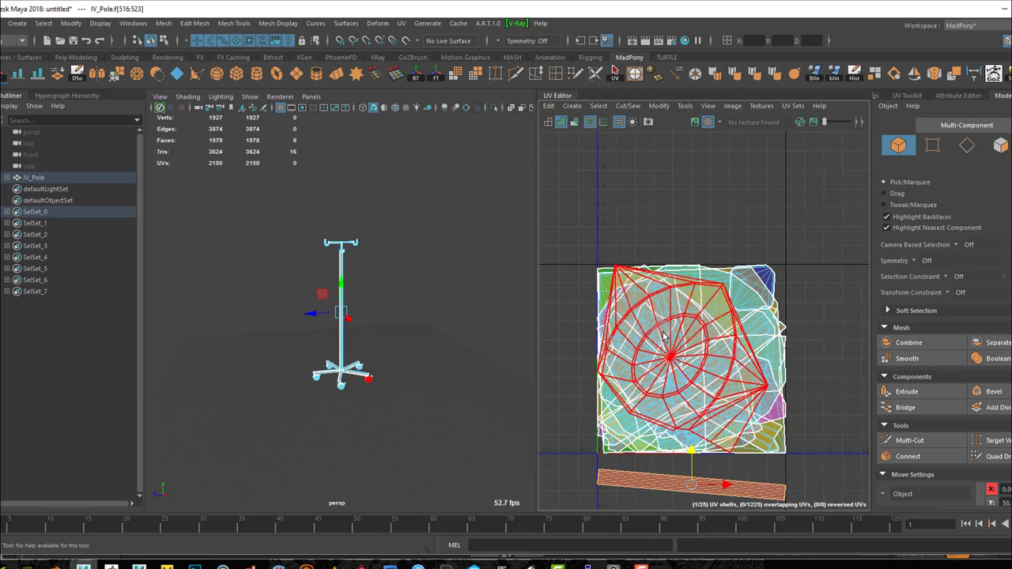
left_click(406, 403)
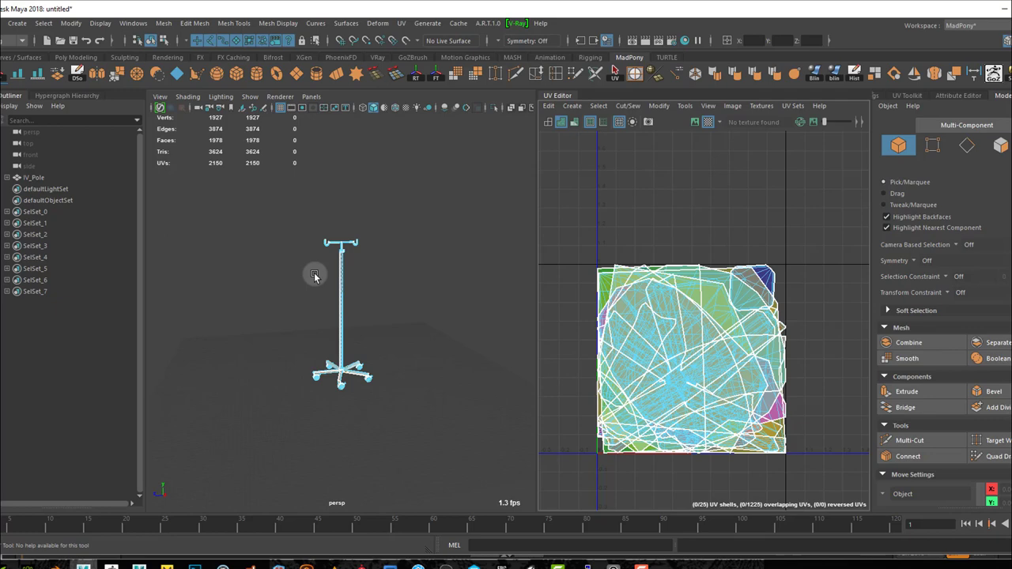
- Separate the IV_Pole mesh into individual objects and expand its group in the Outliner
left_click(36, 179)
right_click_drag(308, 214, 346, 197)
key("w")
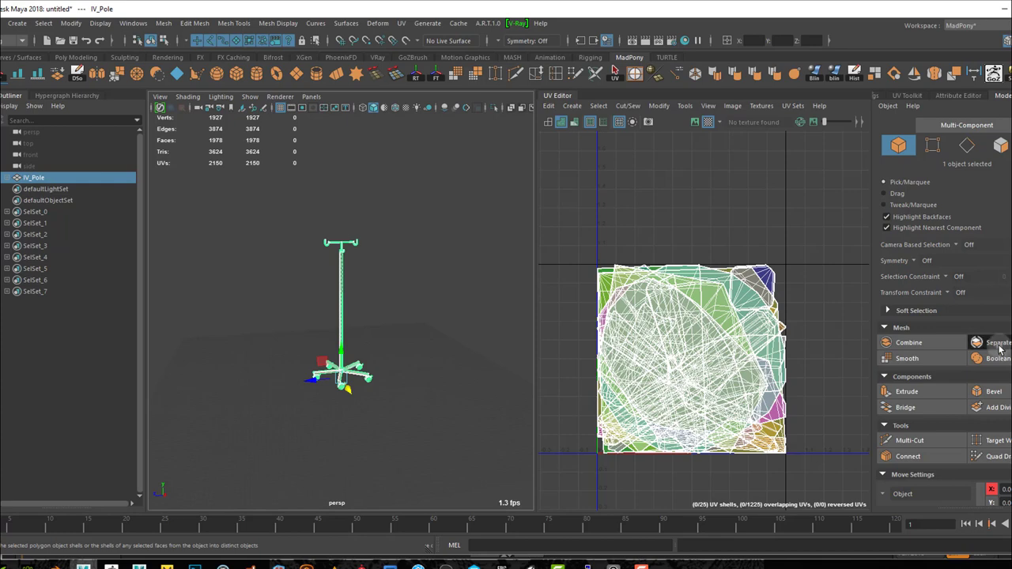
left_click(998, 345)
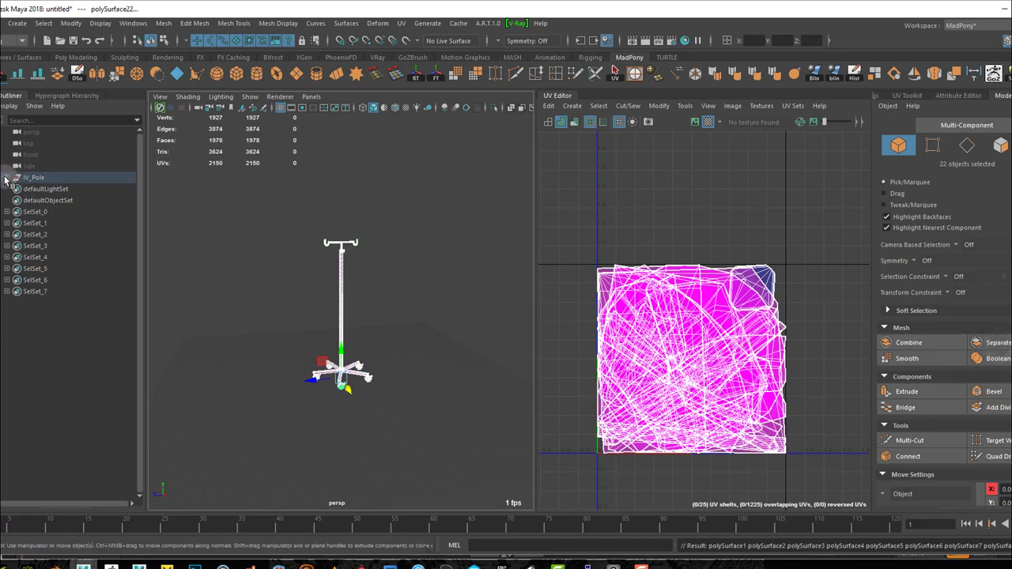
left_click(7, 179)
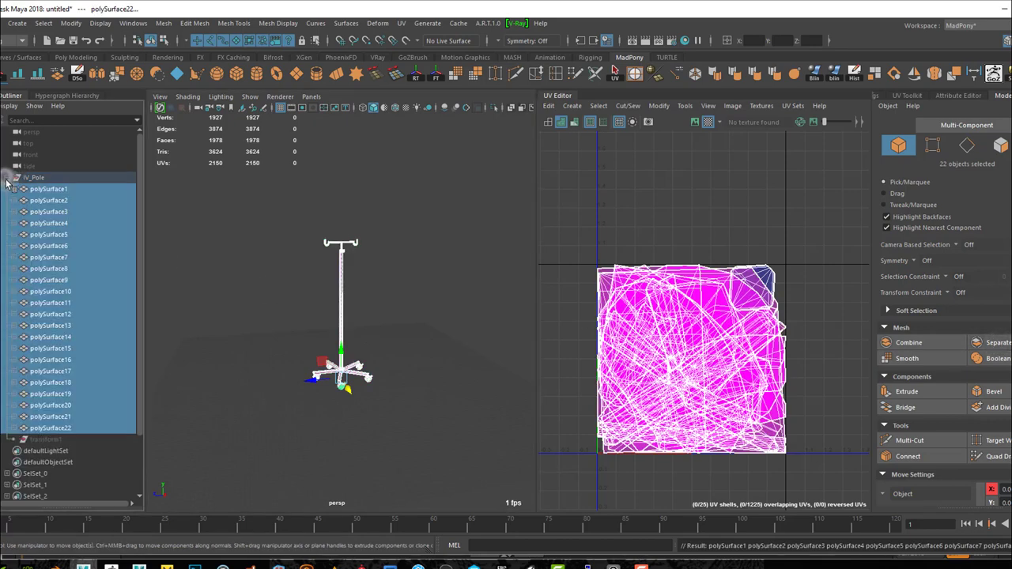
- Examine the UV layouts of the separated hook, collar, pole, leg and caster parts one at a time
left_click(57, 190)
key("a")
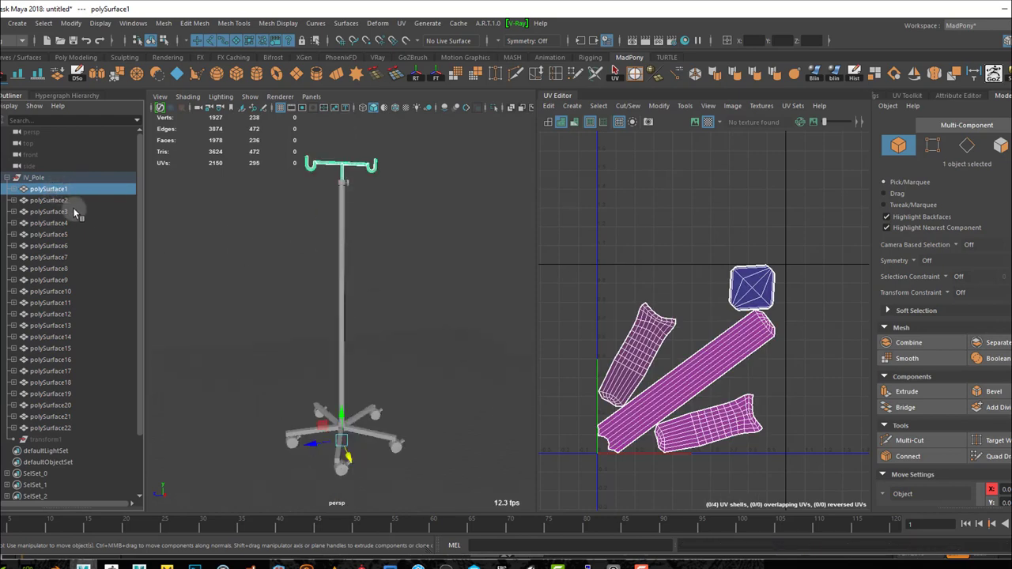
left_click(68, 201)
left_click(66, 210)
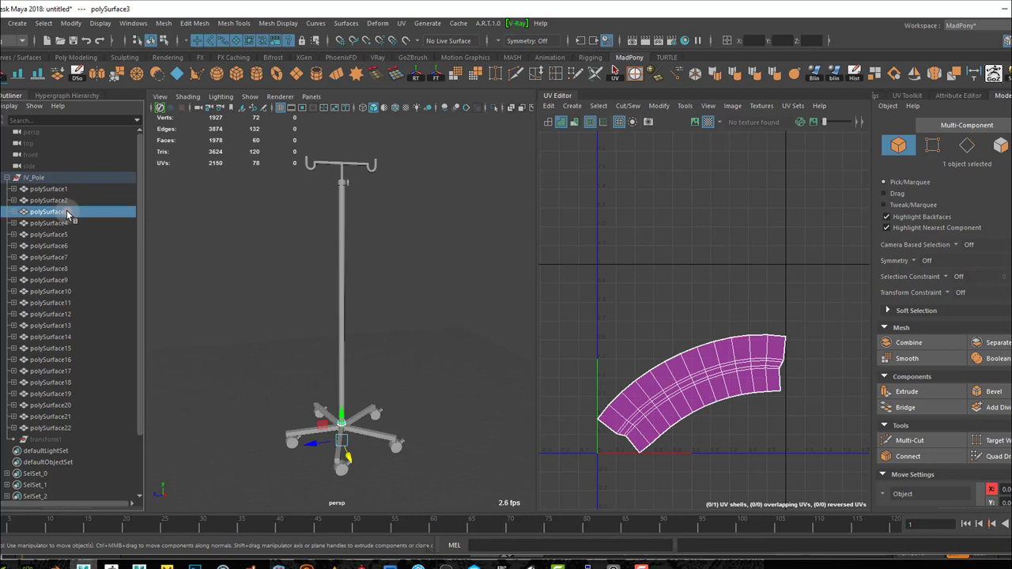
left_click(71, 224)
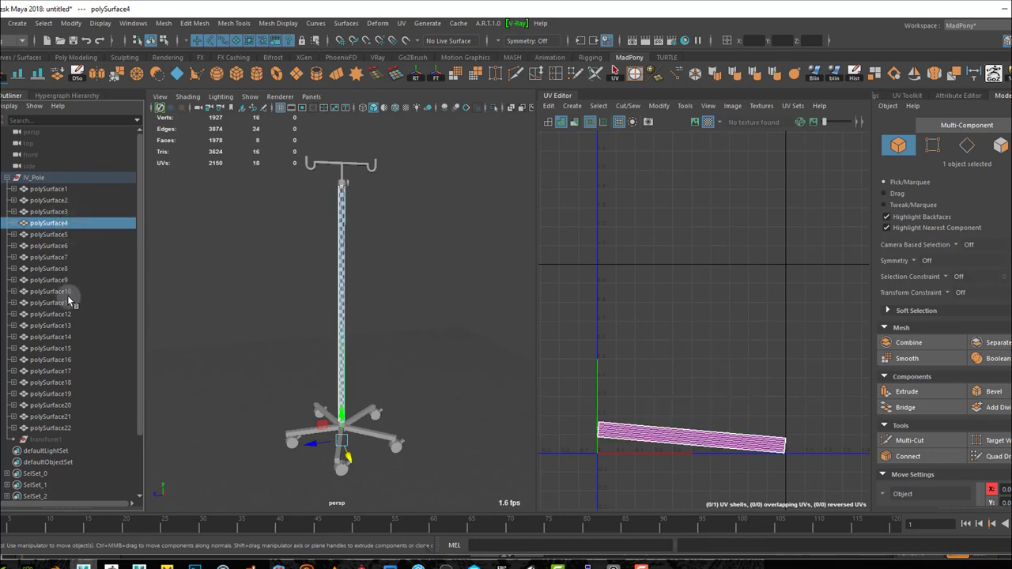
left_click(59, 280)
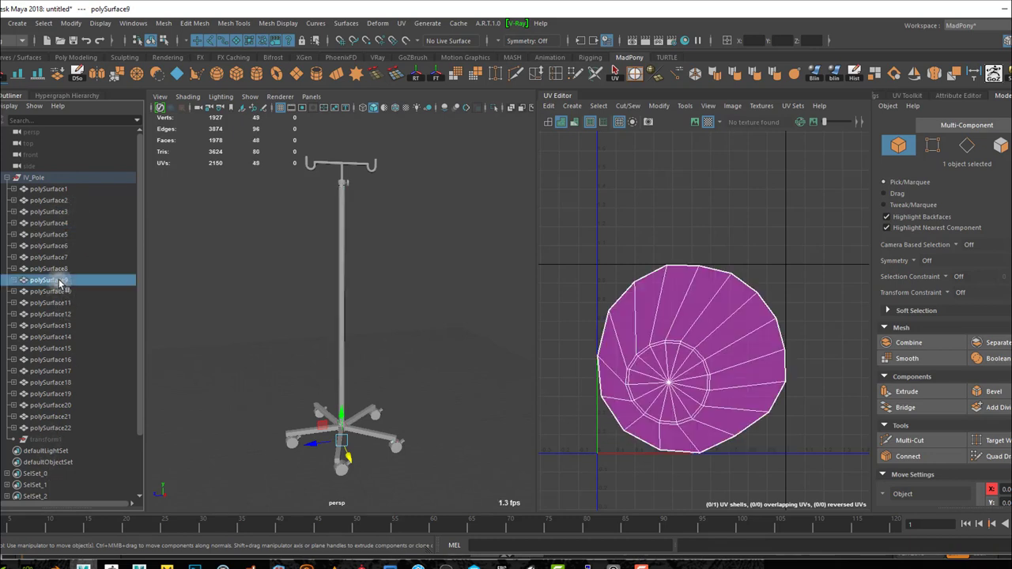
left_click(67, 270)
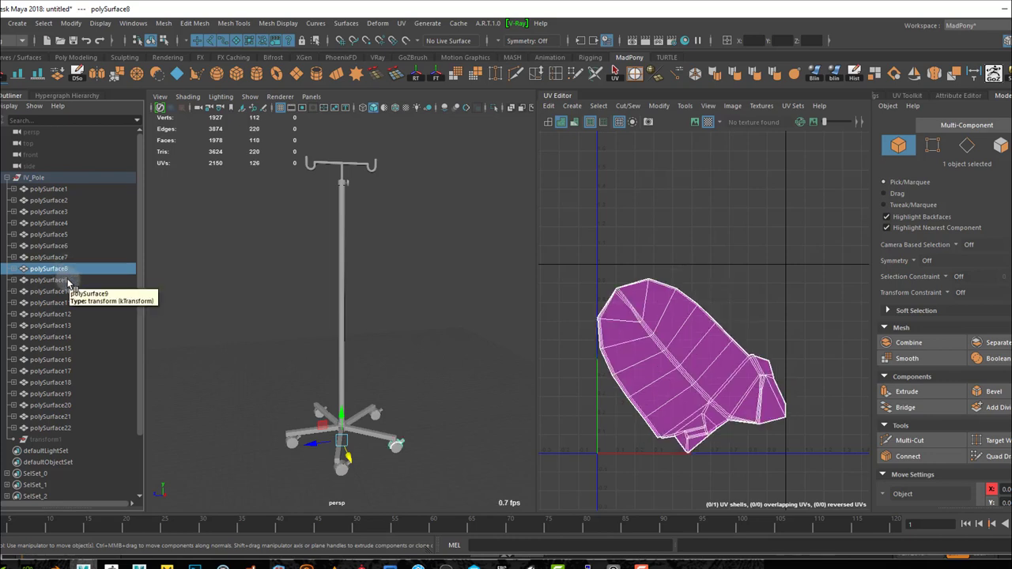
left_click(68, 259)
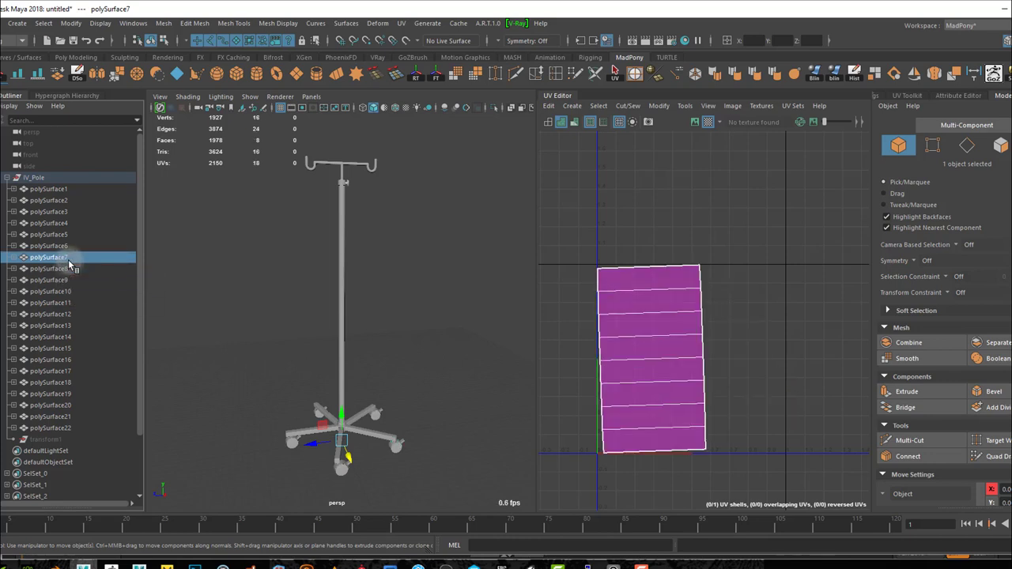
- Select the wheel parts polySurface8 to polySurface22 together and compare the UV layouts of polySurface8 to polySurface11
left_click_drag(71, 268, 65, 426)
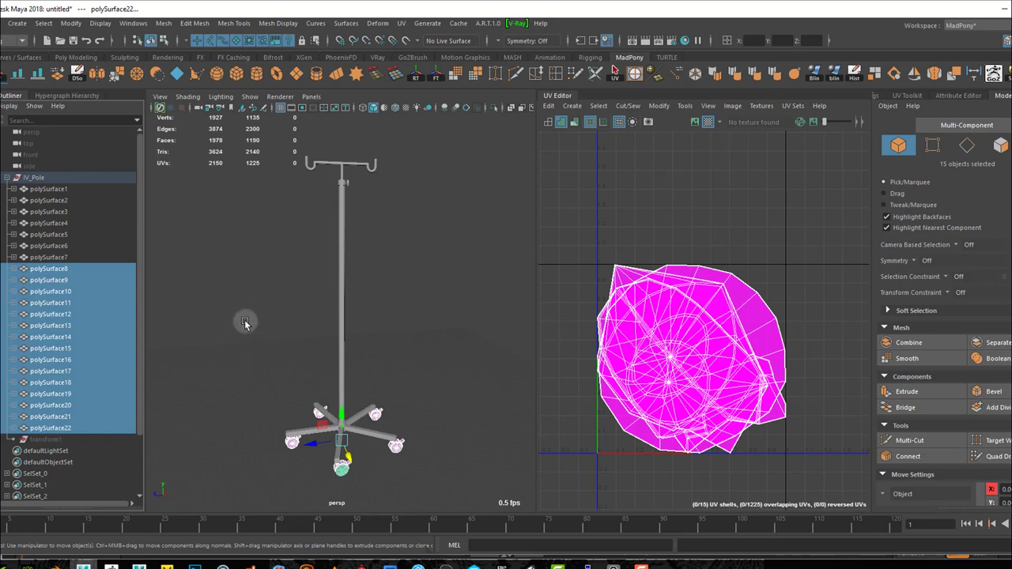
left_click(84, 269)
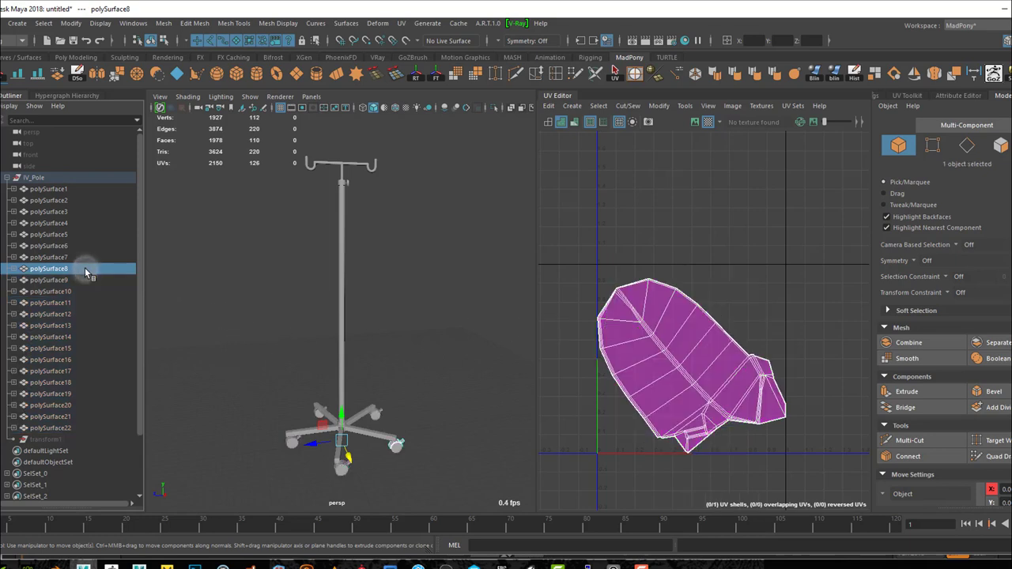
left_click(83, 281)
left_click(83, 292)
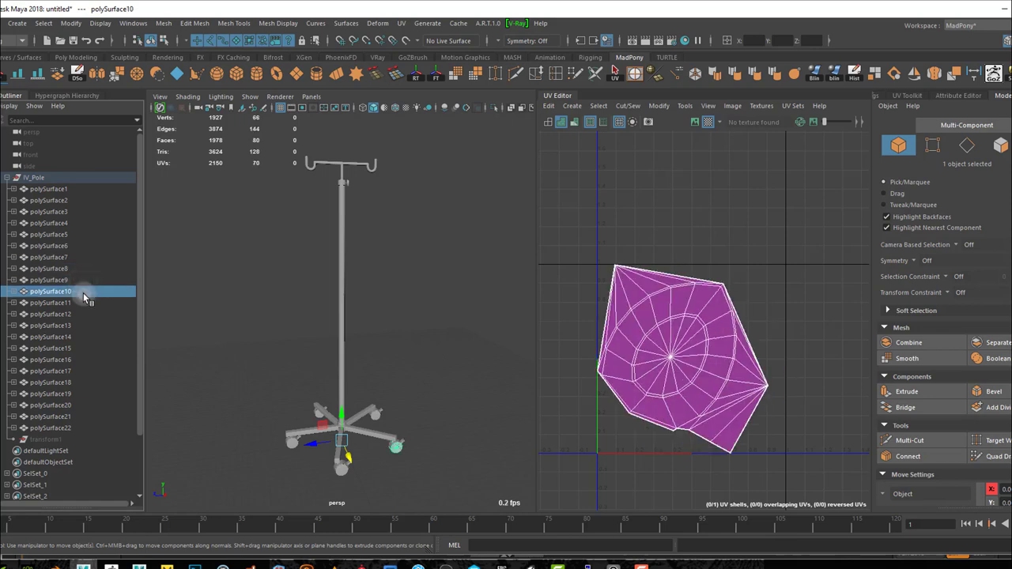
left_click(82, 302)
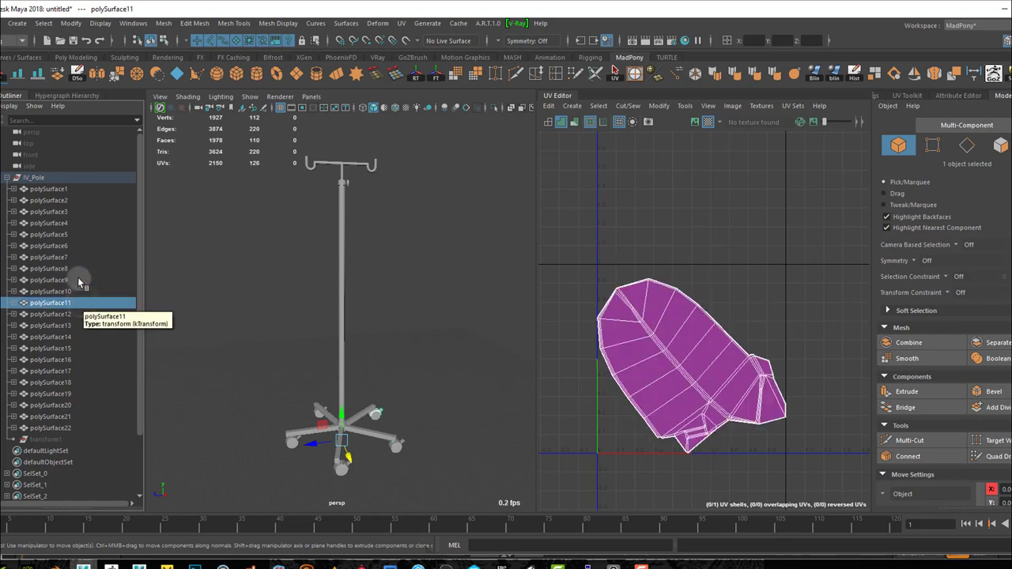
left_click(78, 269)
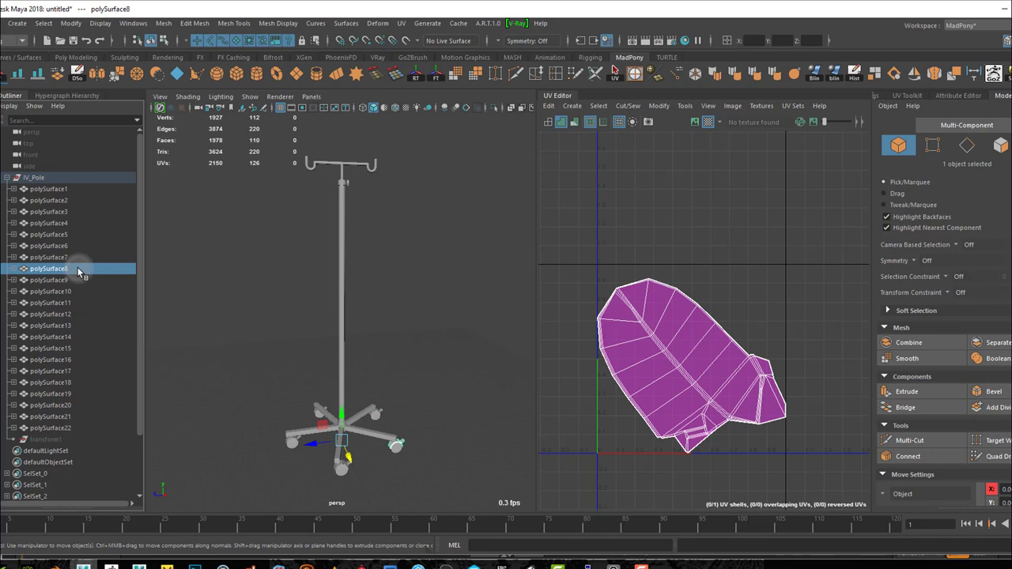
- Combine the five caster covers polySurface8, polySurface11, polySurface14, polySurface17 and polySurface20 into one object
left_click_drag(539, 308, 515, 308)
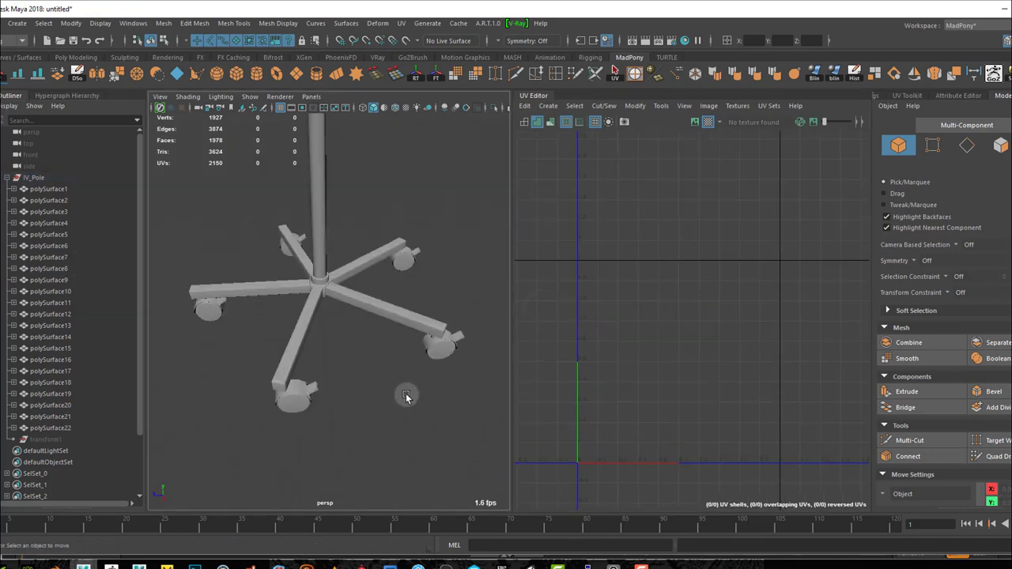
left_click_drag(413, 390, 437, 368)
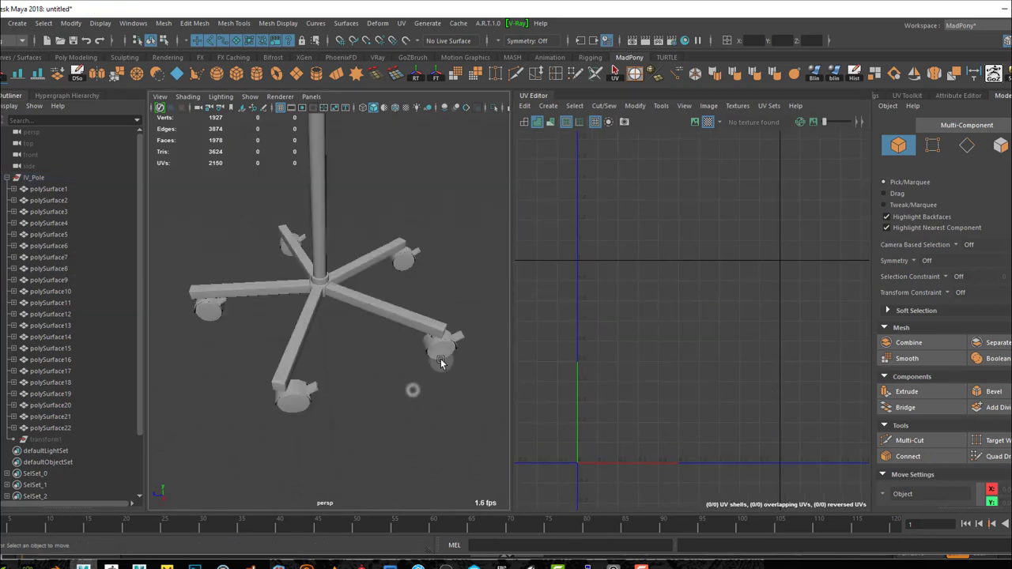
left_click(459, 337)
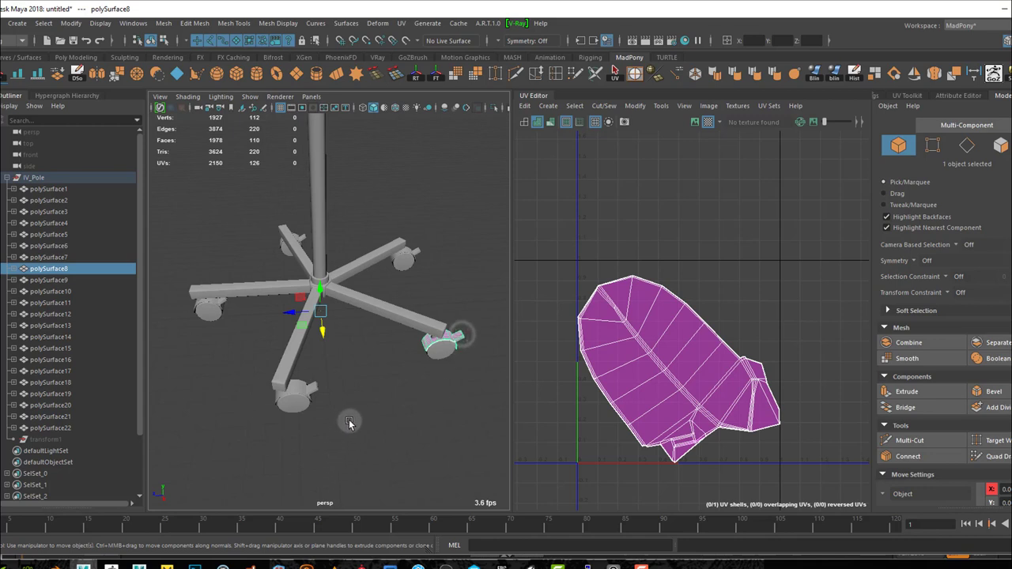
left_click(314, 389, "shift")
left_click(414, 251, "shift")
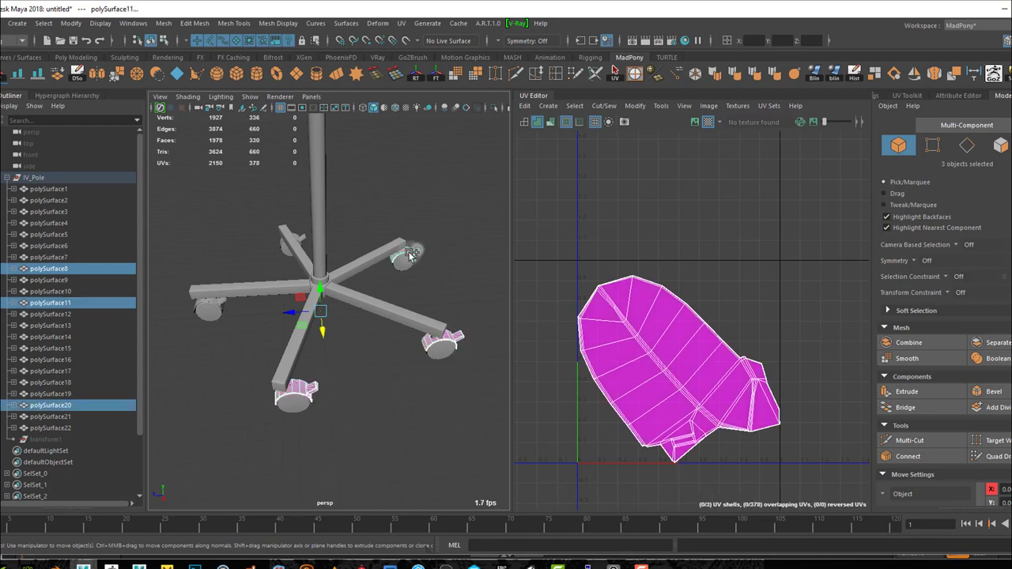
left_click(296, 236, "shift")
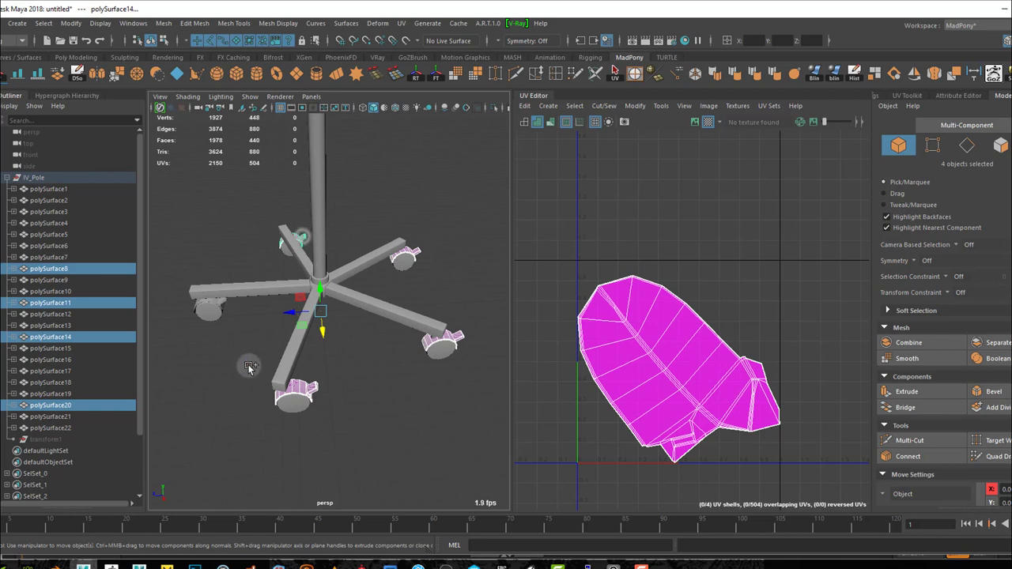
left_click(223, 307, "shift")
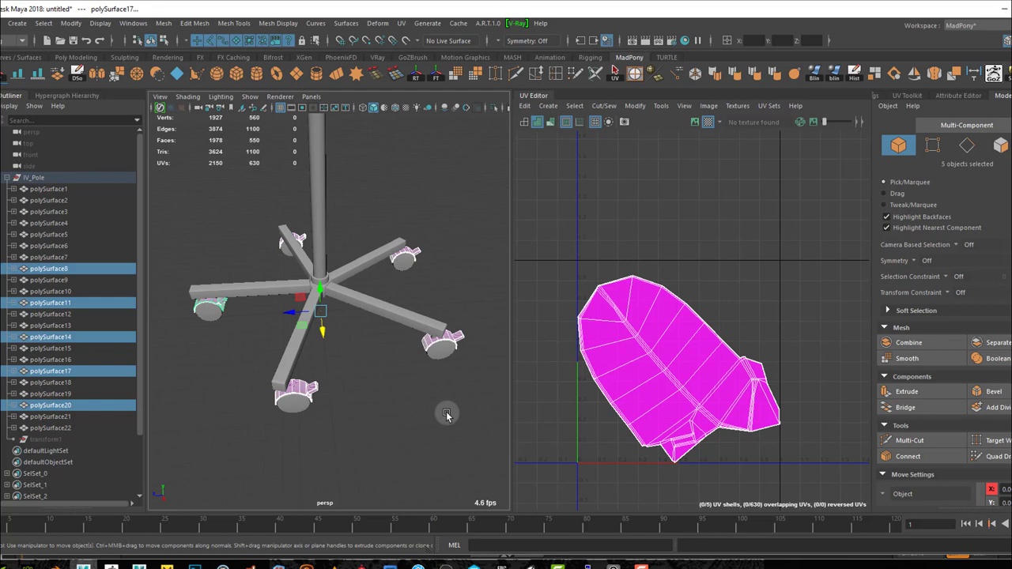
left_click(936, 342)
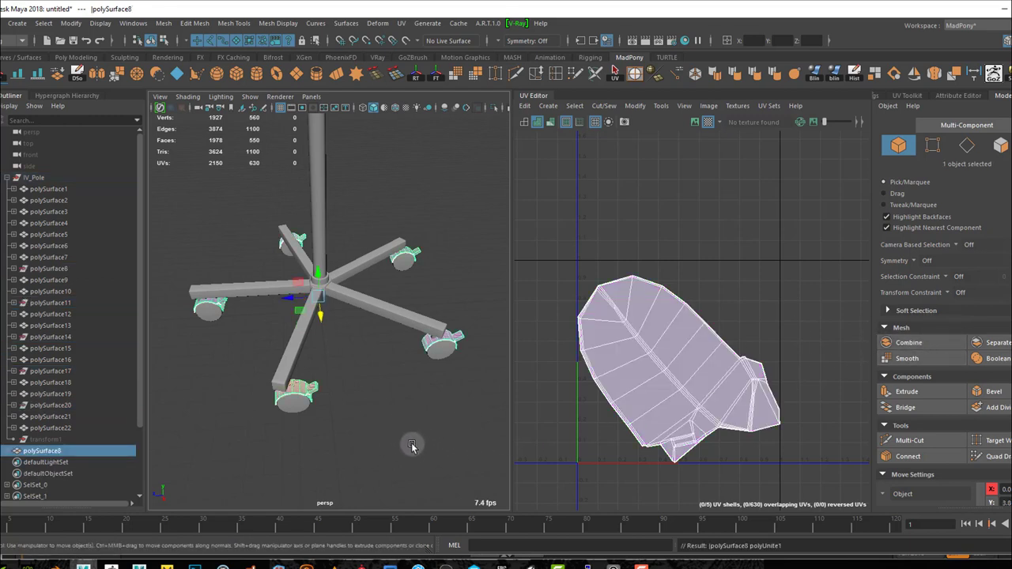
- Combine the five wheel discs polySurface10, polySurface13, polySurface16, polySurface19 and polySurface22 into one object
left_click_drag(412, 442, 431, 419, "alt")
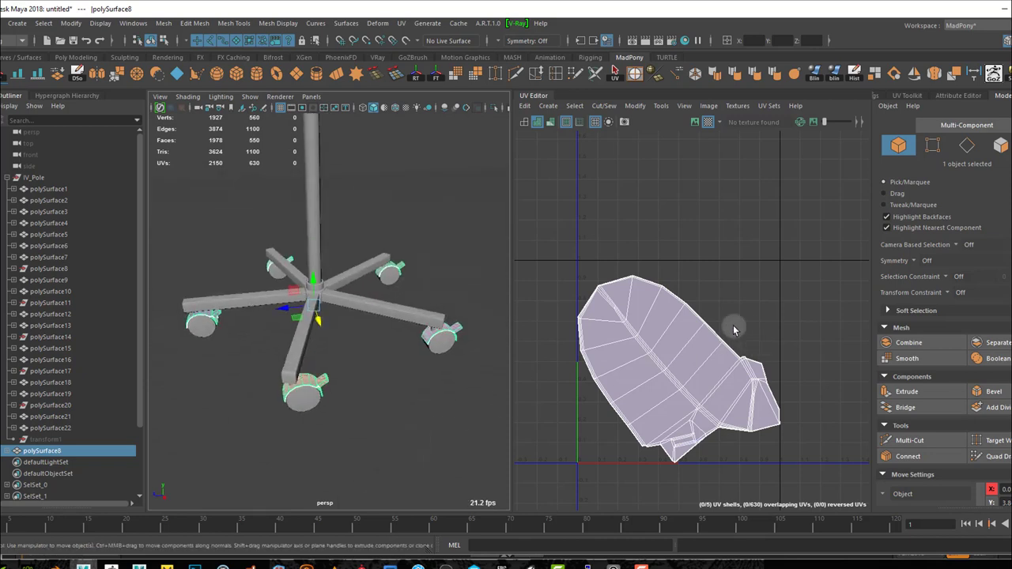
left_click(413, 416)
left_click(308, 402)
left_click(435, 342, "shift")
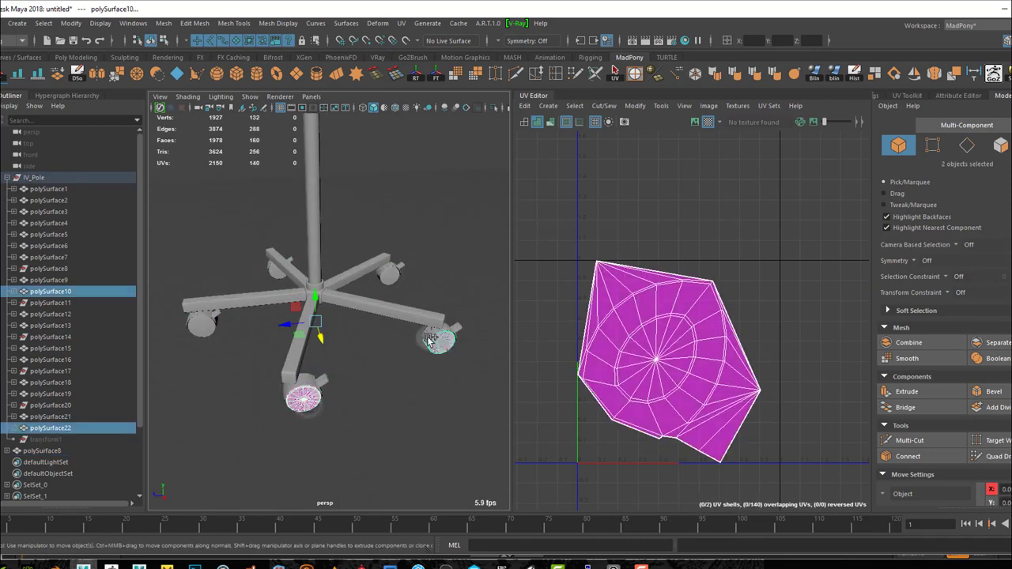
left_click(386, 274, "shift")
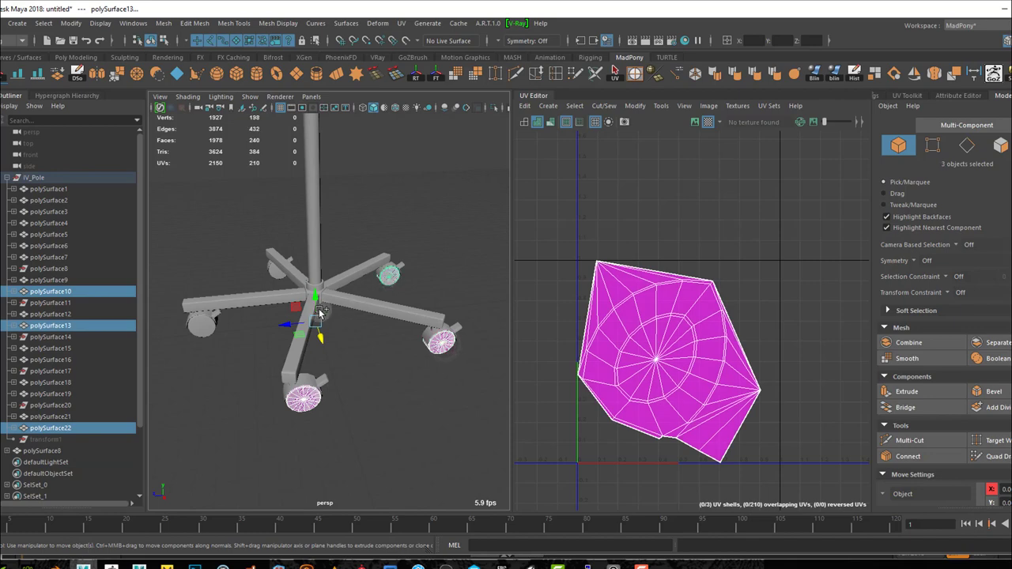
left_click(280, 272, "shift")
left_click(262, 346)
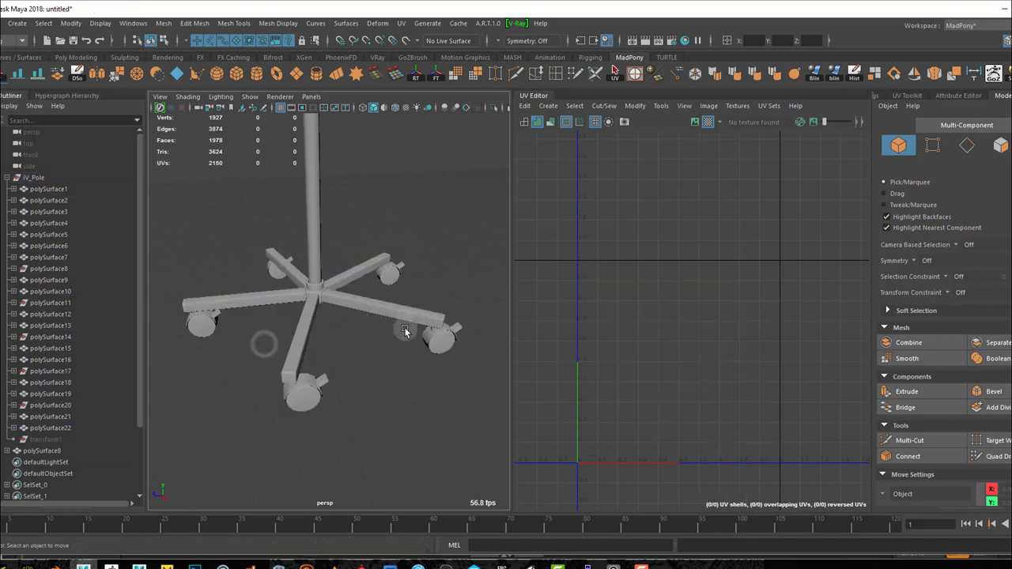
key("ctrl+z")
key("ctrl+z")
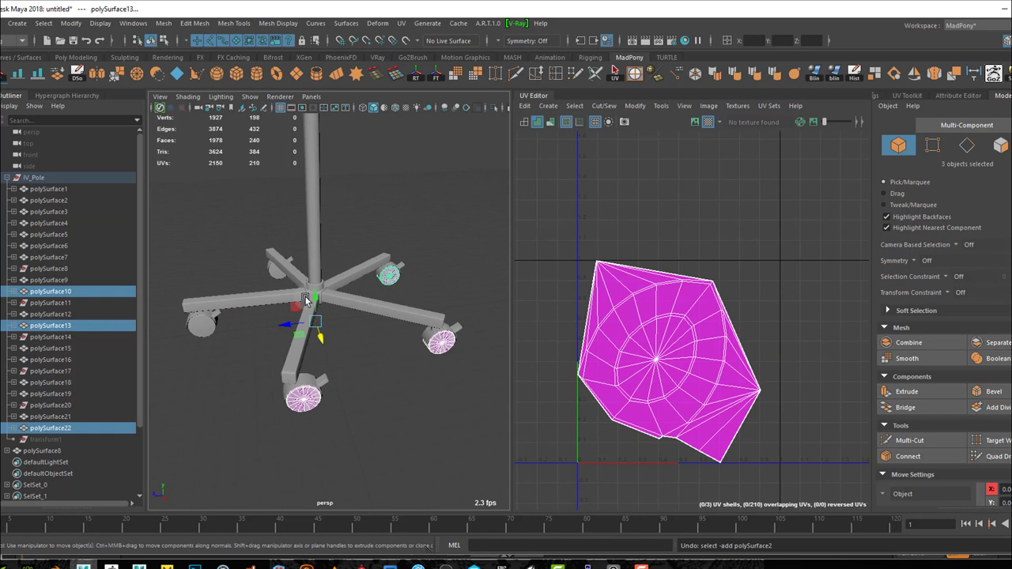
left_click(278, 278, "shift")
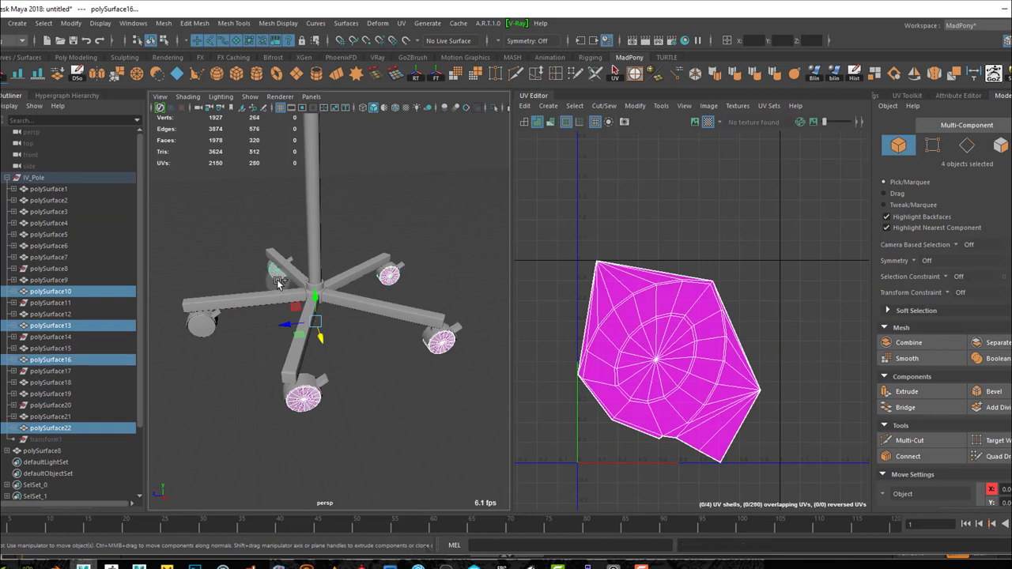
left_click(204, 333, "shift")
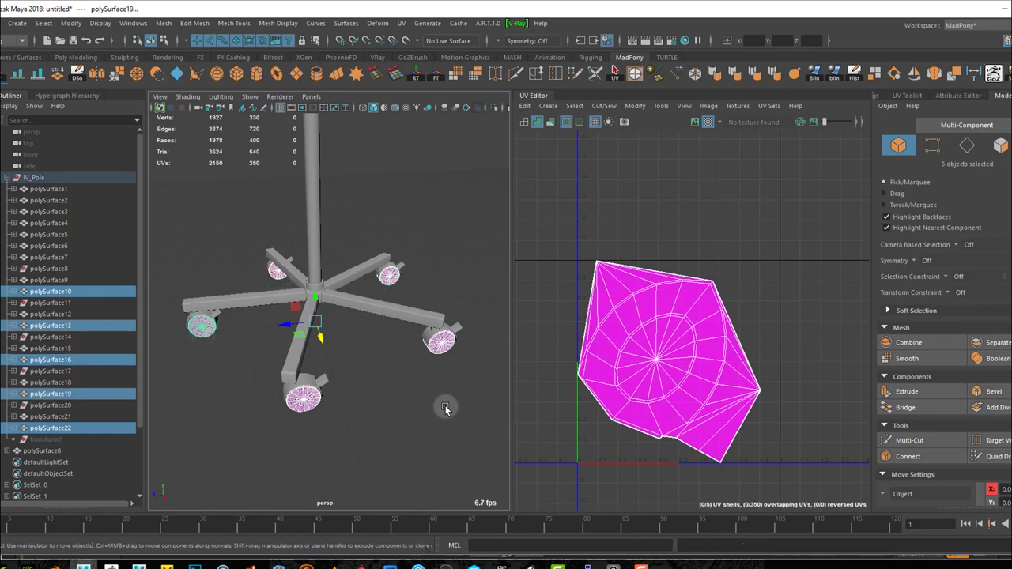
left_click(998, 341)
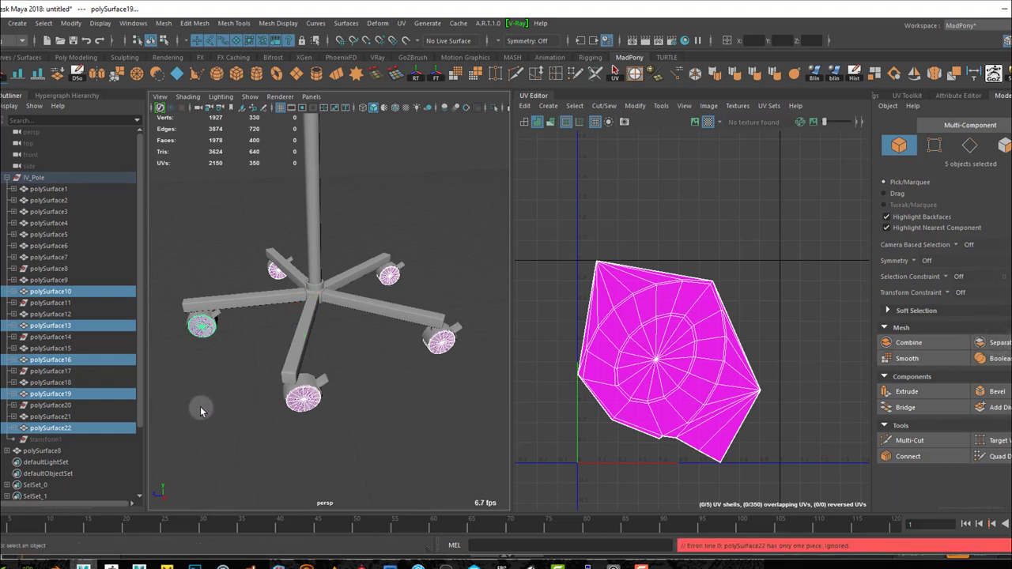
left_click(941, 343)
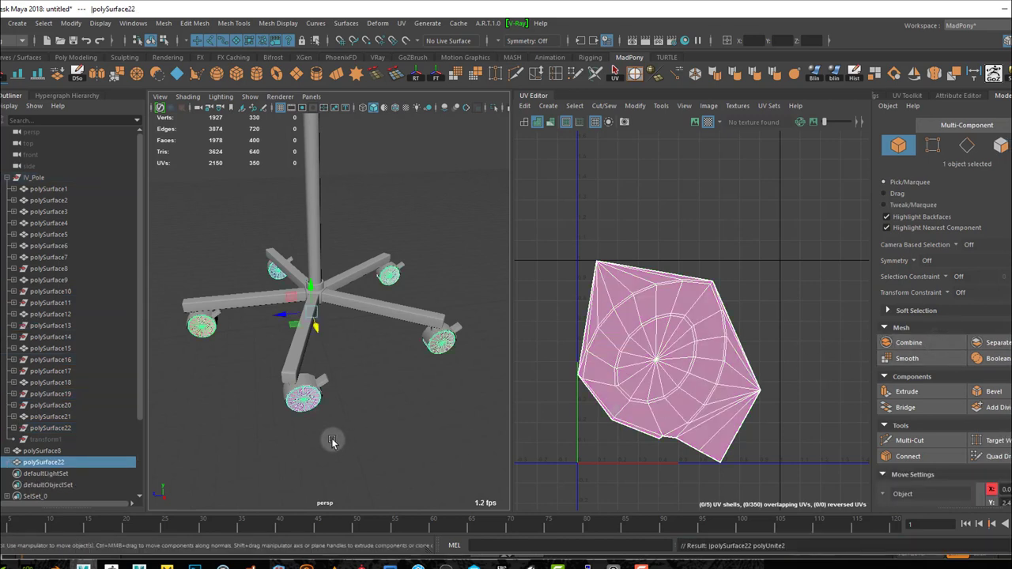
left_click(266, 409)
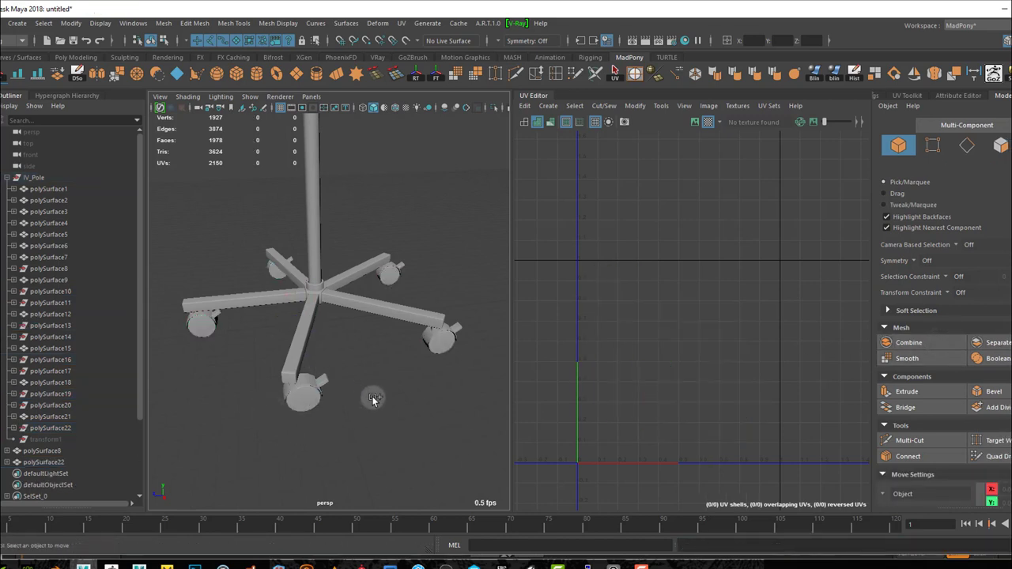
- Find the remaining uncombined wheel pieces and combine polySurface9, polySurface12, polySurface15, polySurface18 and polySurface21 into one object
left_click_drag(373, 403, 429, 334, "alt")
left_click(432, 328)
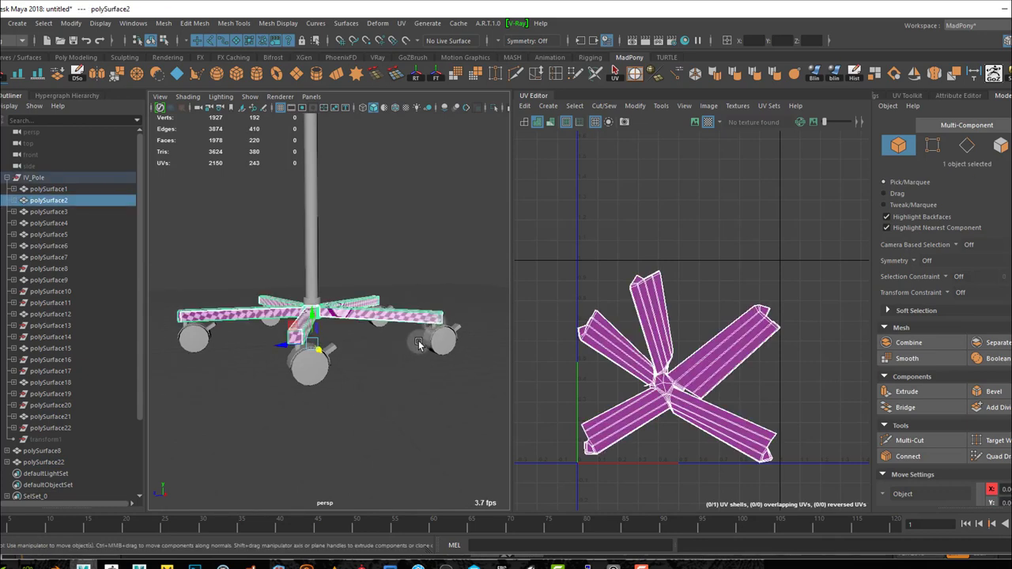
key("shift+z")
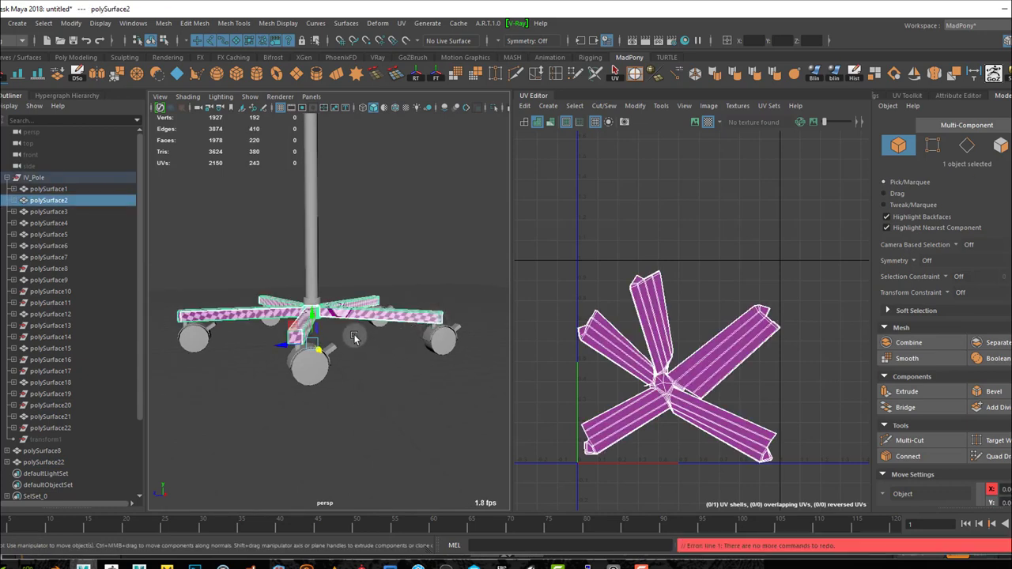
left_click(75, 427)
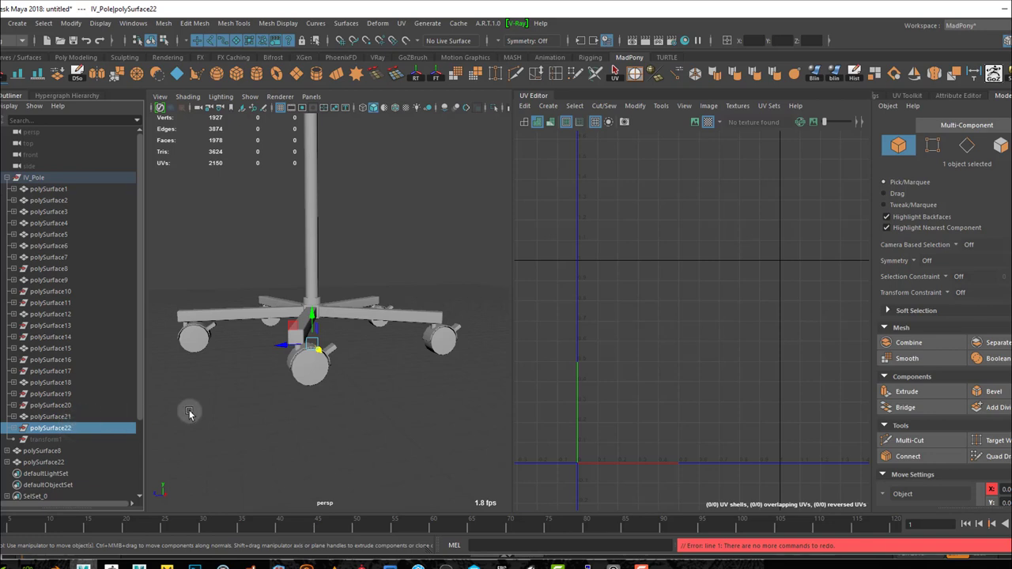
left_click_drag(285, 397, 186, 400, "alt")
left_click(81, 416)
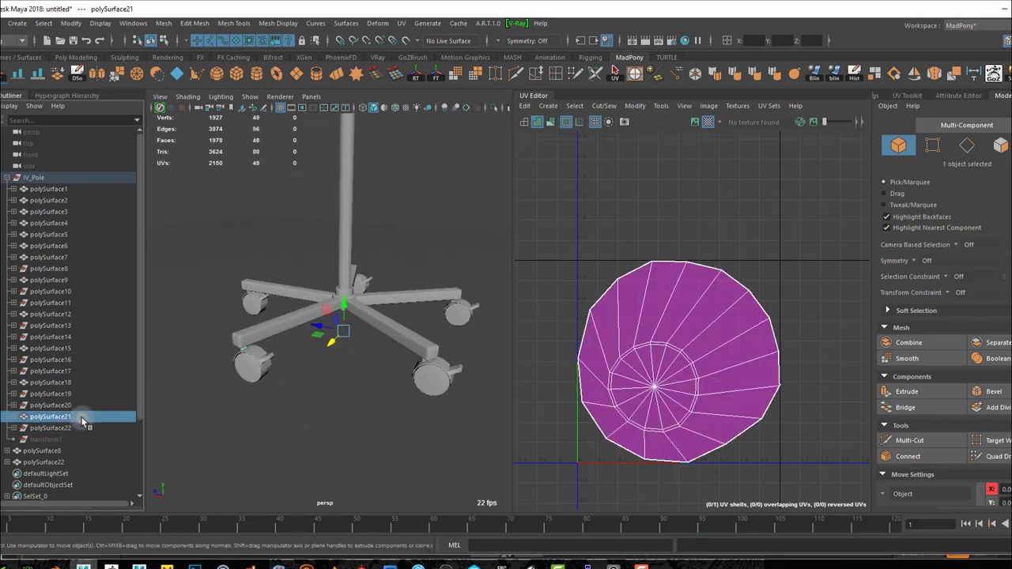
left_click(79, 404)
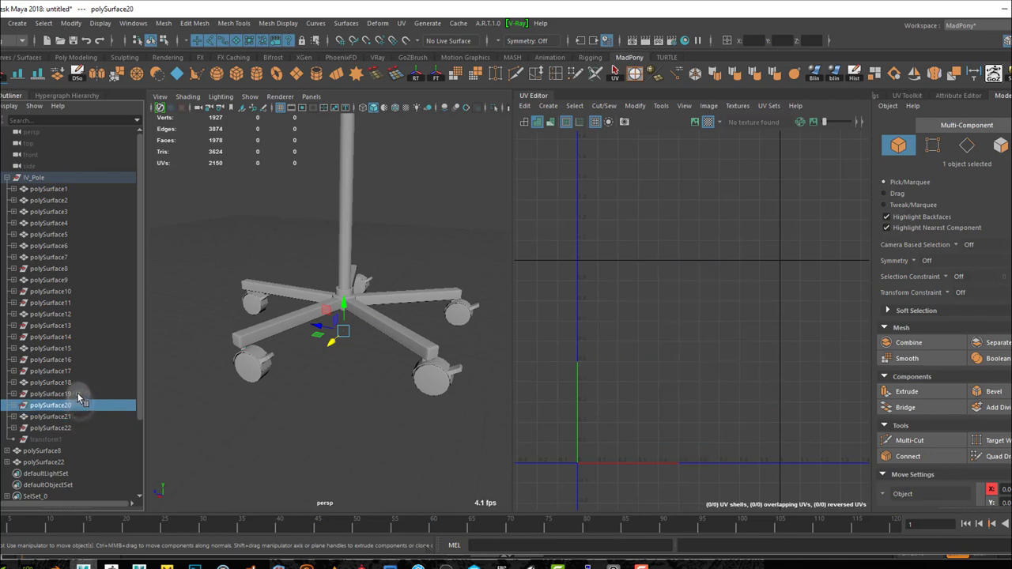
left_click(77, 393)
left_click(79, 382)
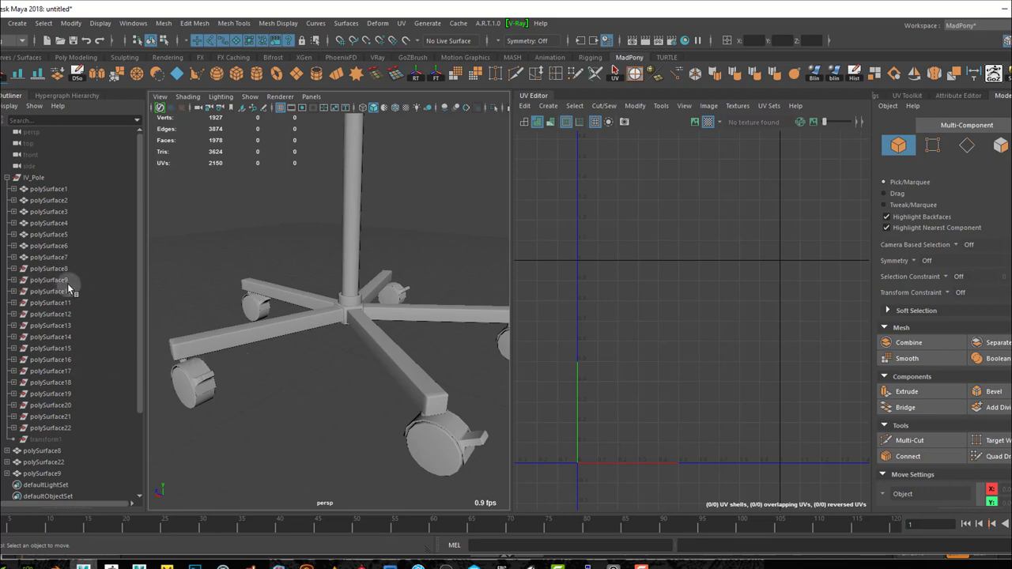
- Try deleting the leftover Outliner nodes polySurface9 to polySurface22 under IV_Pole, and undo the deletion
left_click(66, 280)
left_click(77, 291)
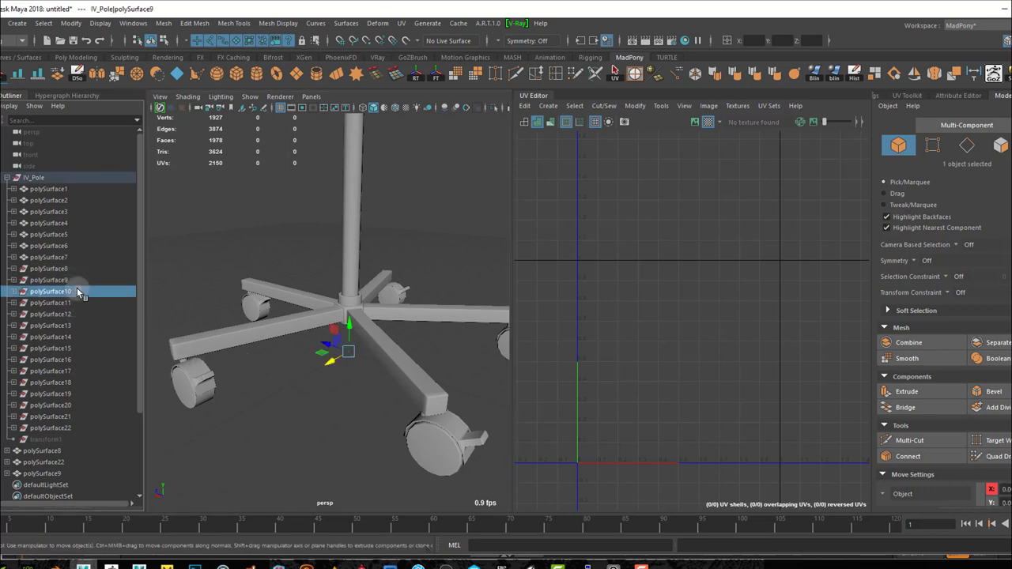
left_click_drag(75, 278, 89, 425)
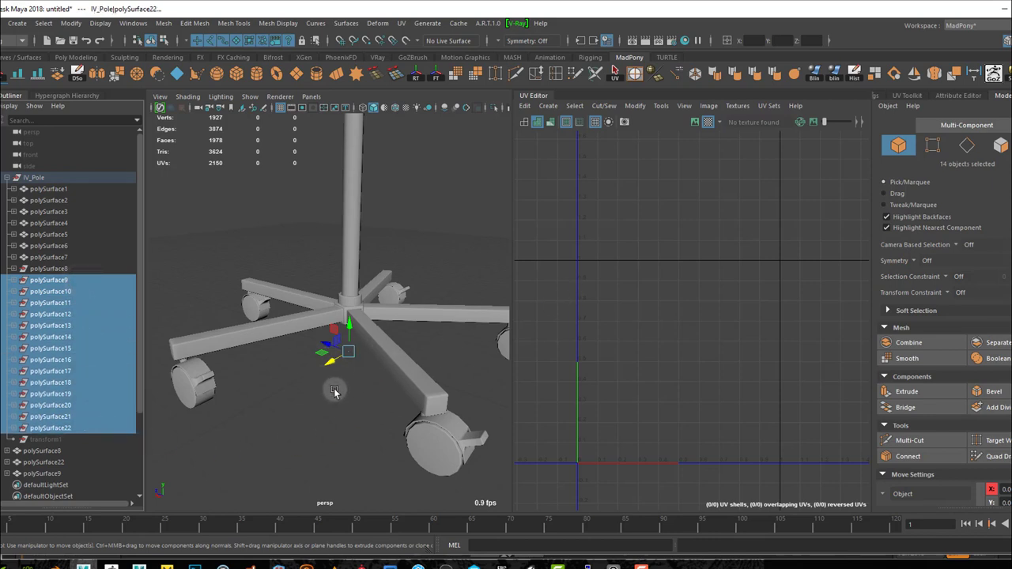
key("Delete")
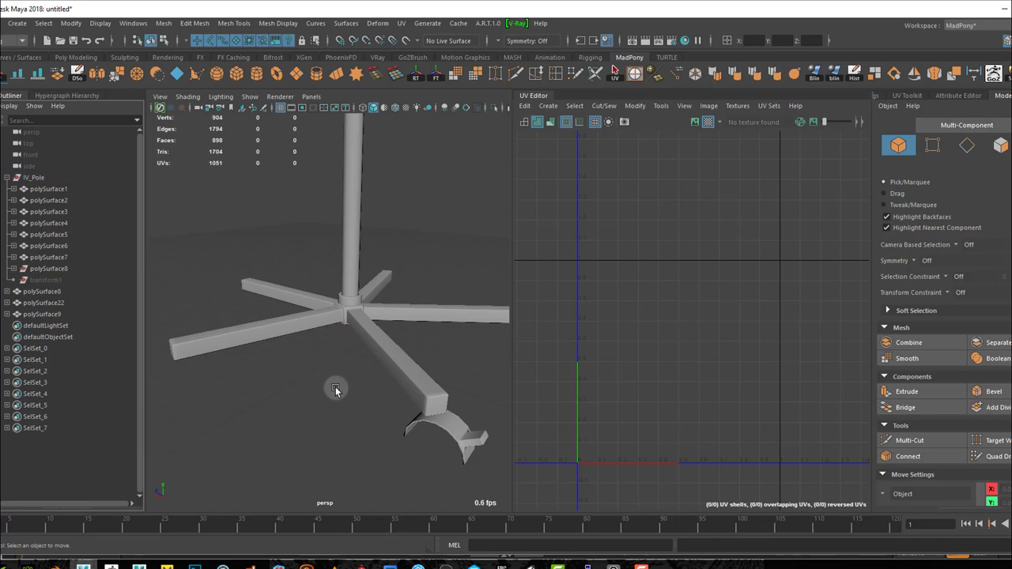
key("ctrl+z")
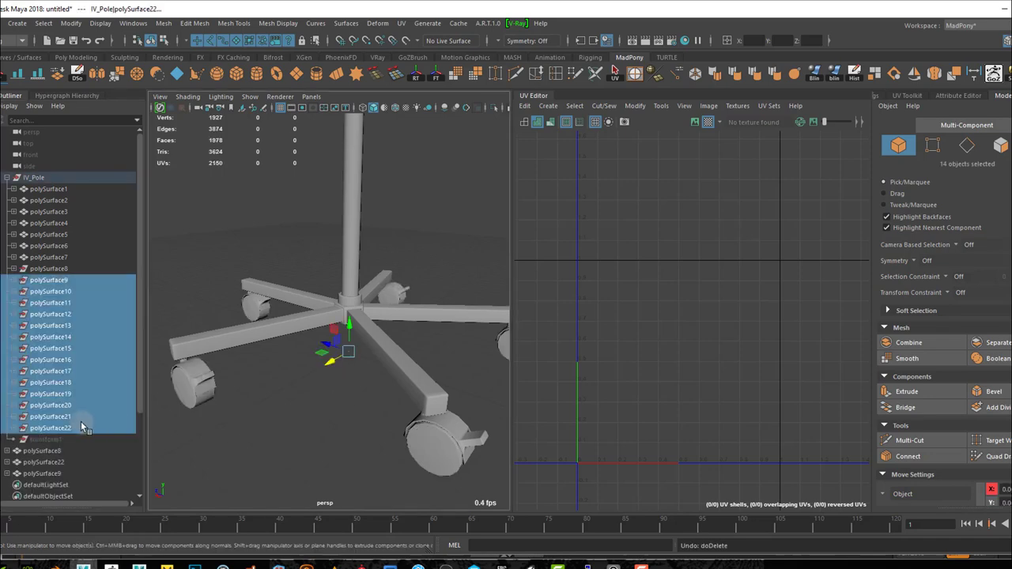
- Examine the UVs of the three combined caster objects together and of the IV_Pole parts from polySurface9 up to polySurface2 one at a time
left_click_drag(59, 455, 115, 512)
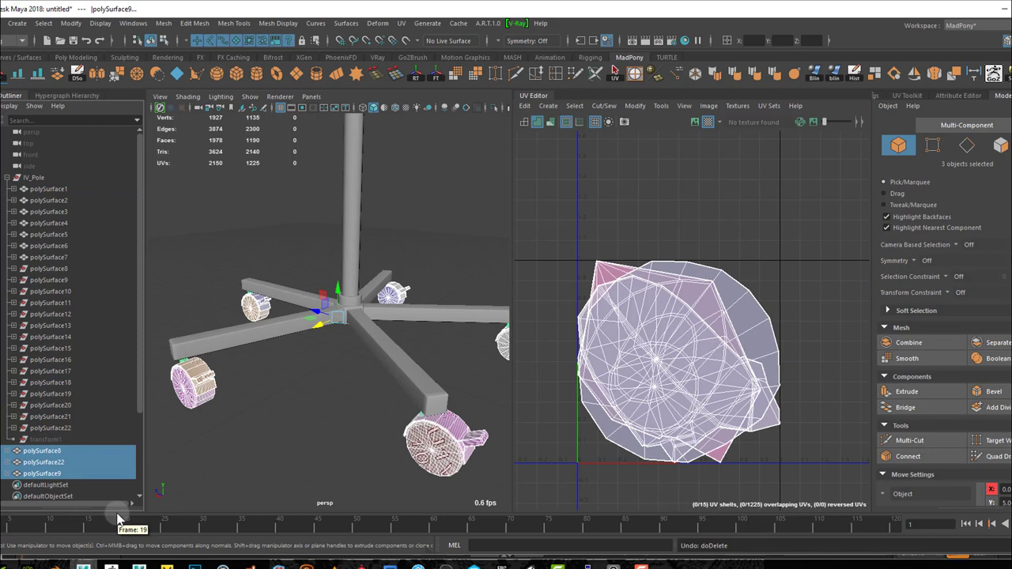
left_click(67, 280)
left_click(71, 269)
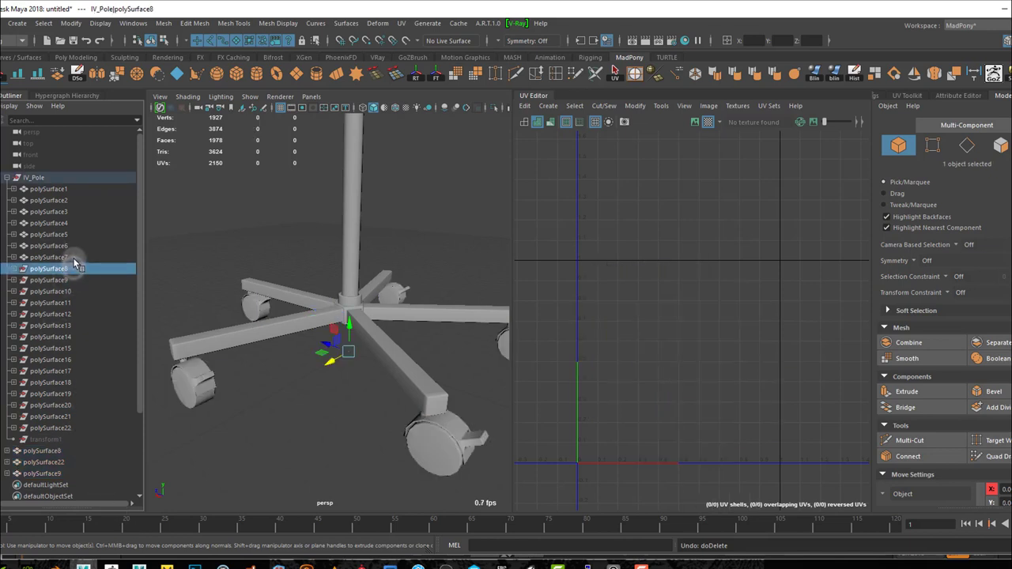
left_click(73, 258)
left_click(73, 246)
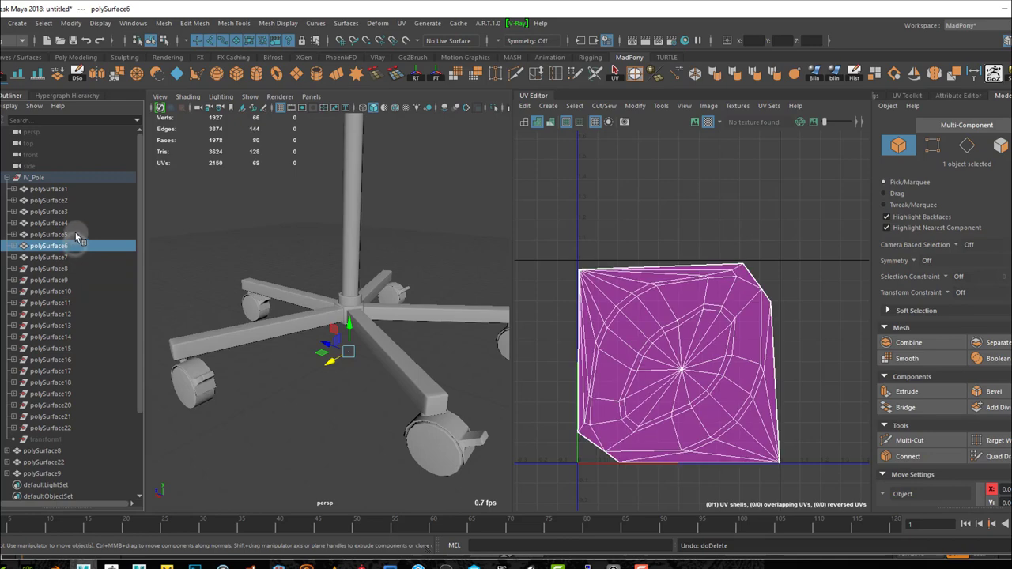
left_click(75, 231)
left_click(74, 222)
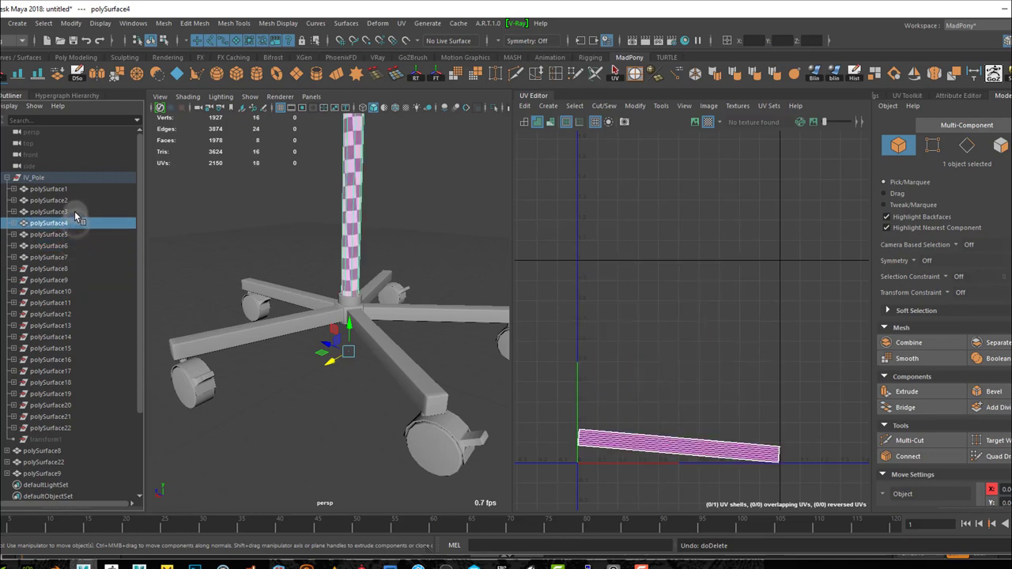
left_click(75, 211)
left_click(75, 200)
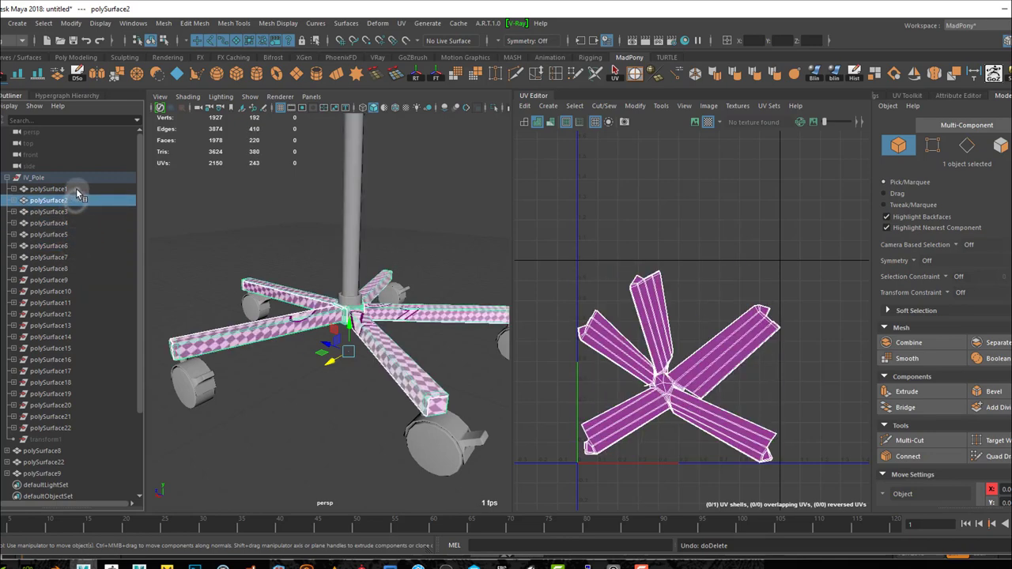
- Select the hook piece polySurface1, frame it in the viewport and inspect its UV shells and the top of the pole
left_click(76, 189)
key("f")
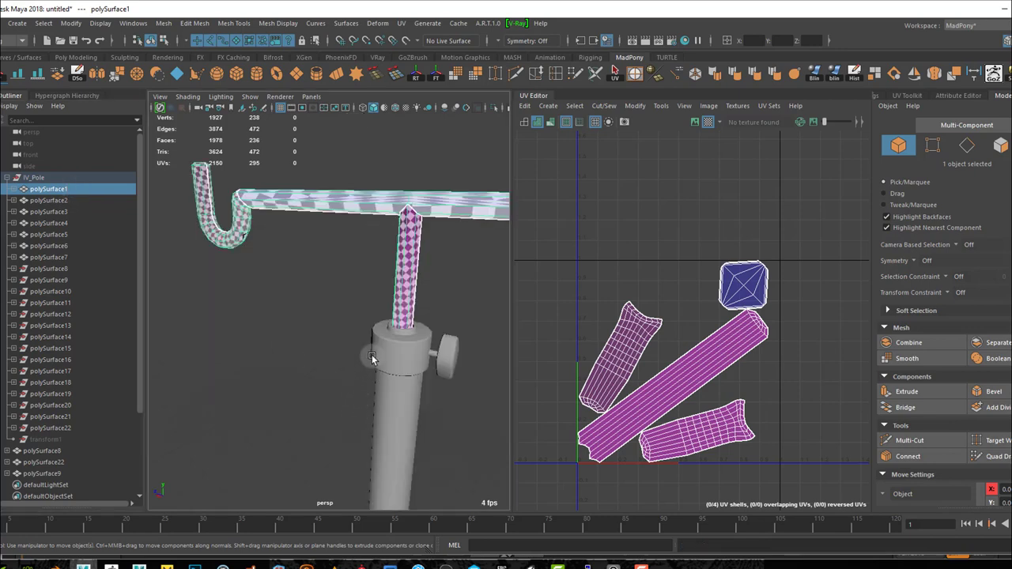
left_click(474, 262)
key("ctrl+z")
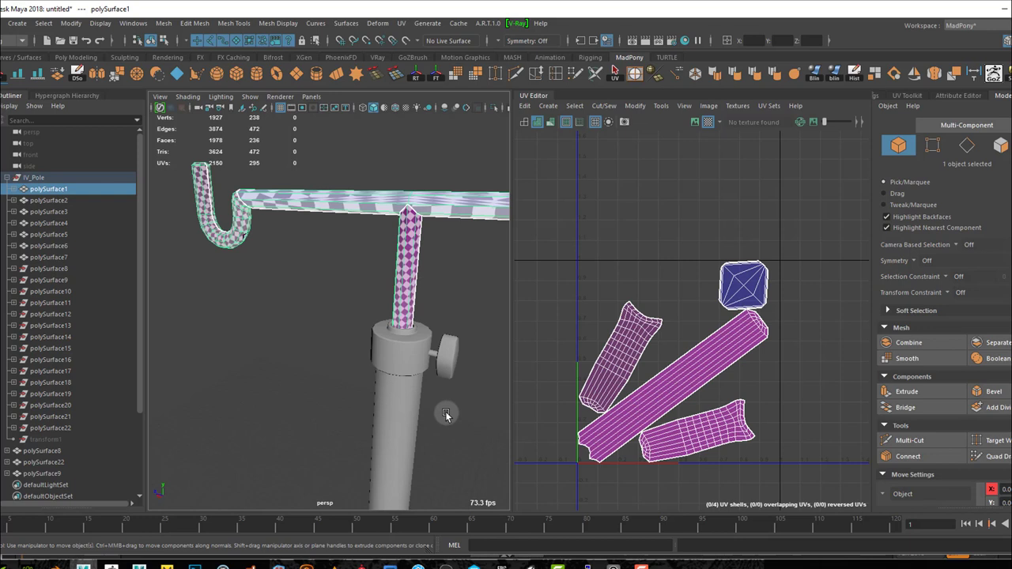
right_click_drag(455, 399, 344, 371, "alt")
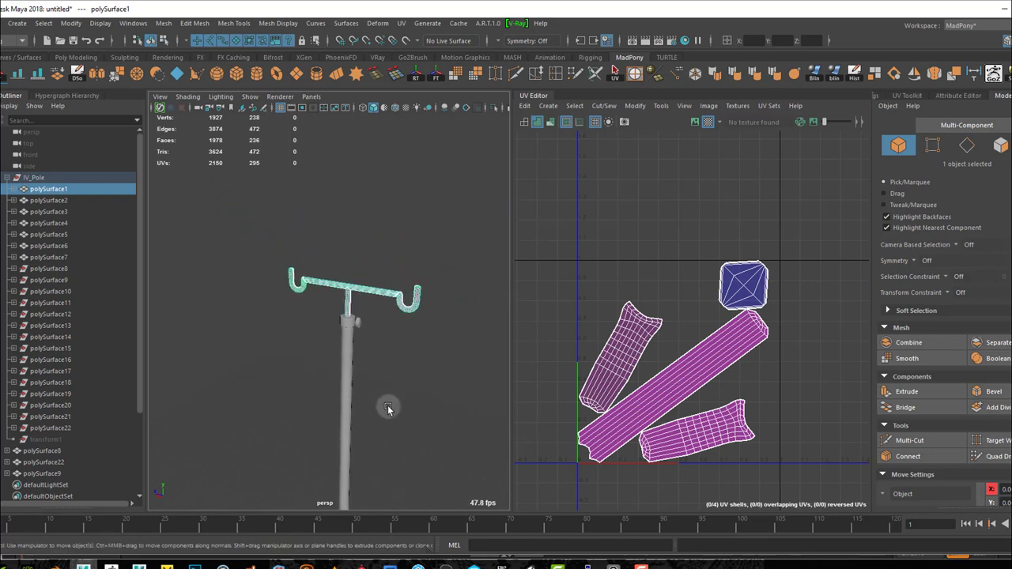
- Move all UV shells of the hook piece polySurface1 one tile down, directly below the original UV tile
middle_click_drag(389, 406, 382, 285, "alt")
right_click_drag(381, 283, 353, 319, "alt")
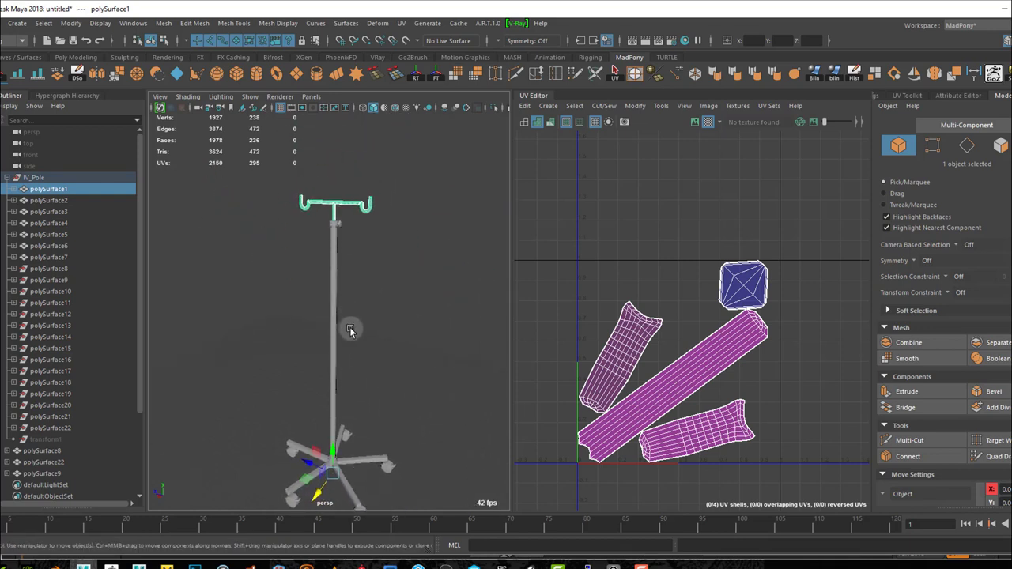
left_click_drag(375, 335, 386, 364, "alt")
right_click_drag(388, 332, 407, 326, "alt")
middle_click_drag(406, 326, 387, 381, "alt")
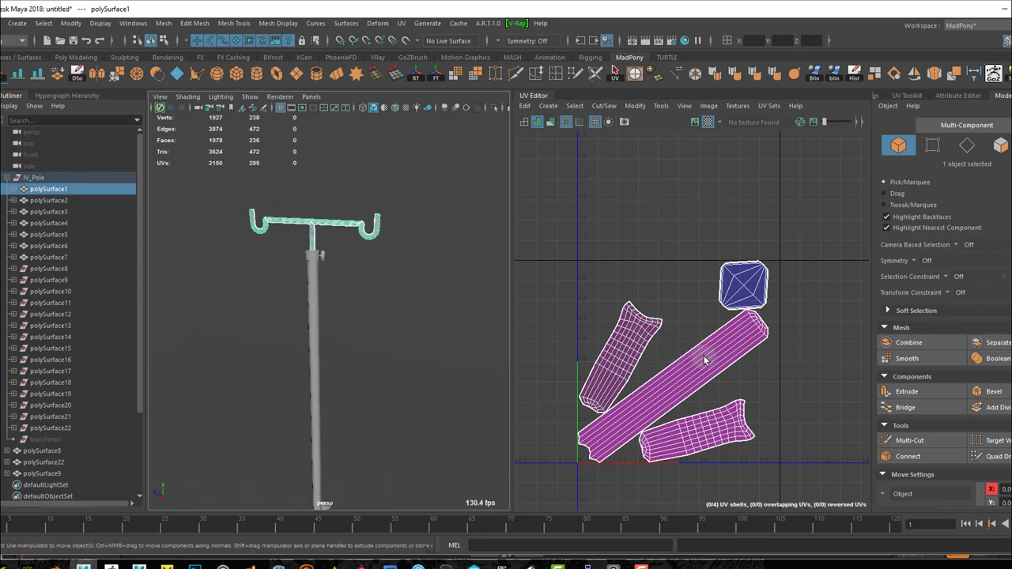
right_click_drag(704, 355, 356, 294, "alt")
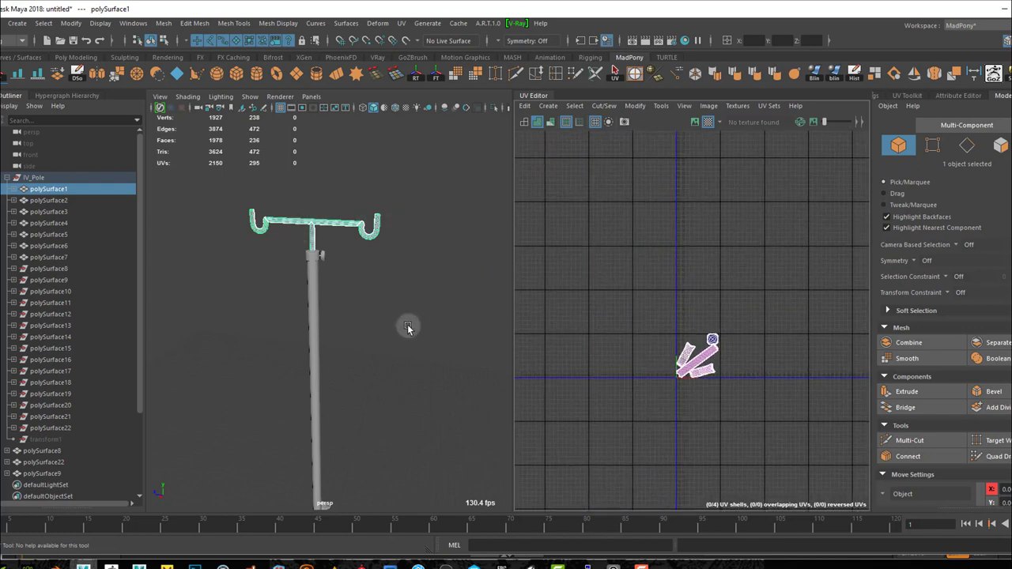
middle_click_drag(775, 310, 637, 353, "alt")
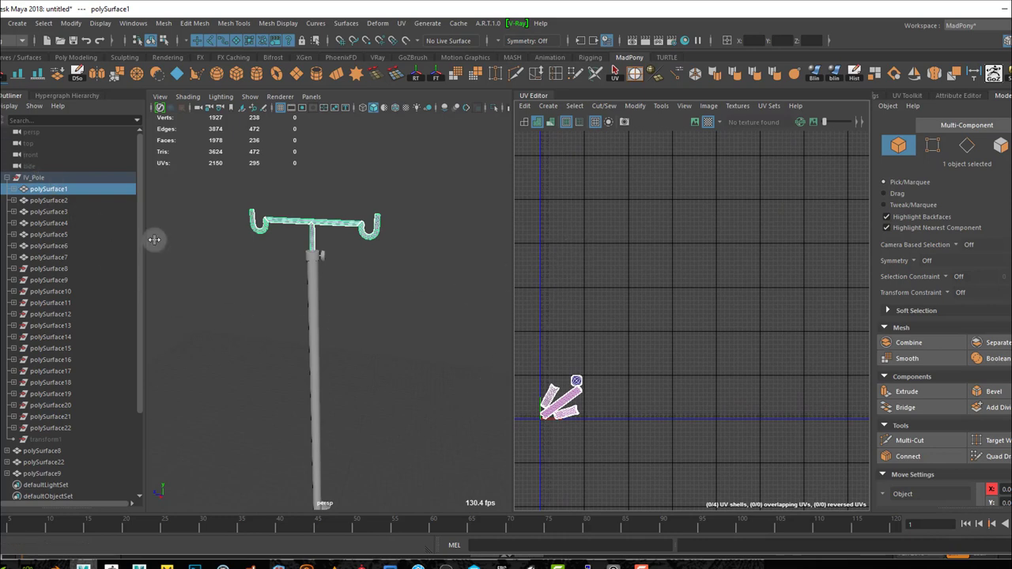
left_click(616, 73)
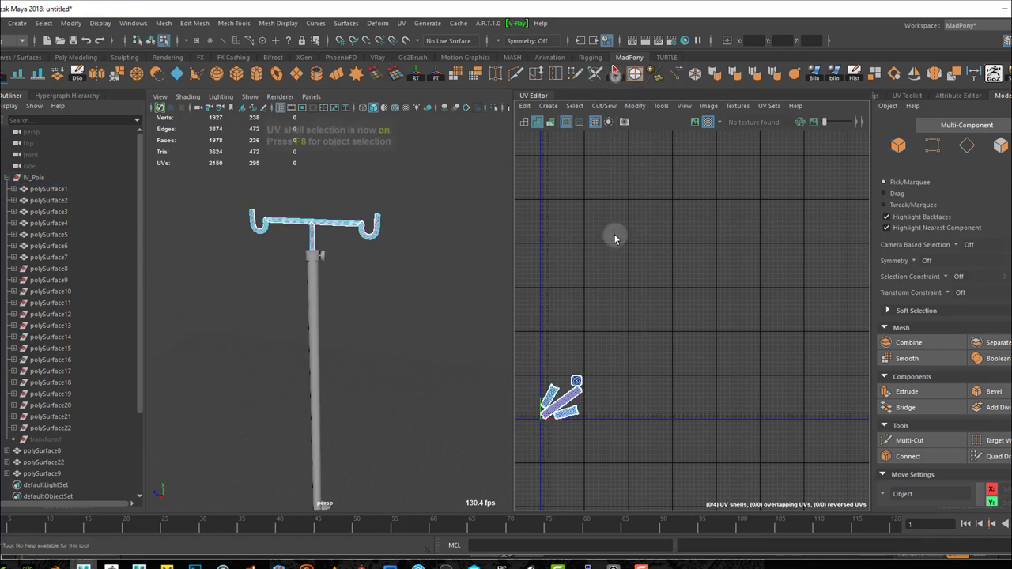
left_click_drag(646, 332, 522, 474)
left_click_drag(563, 359, 569, 407)
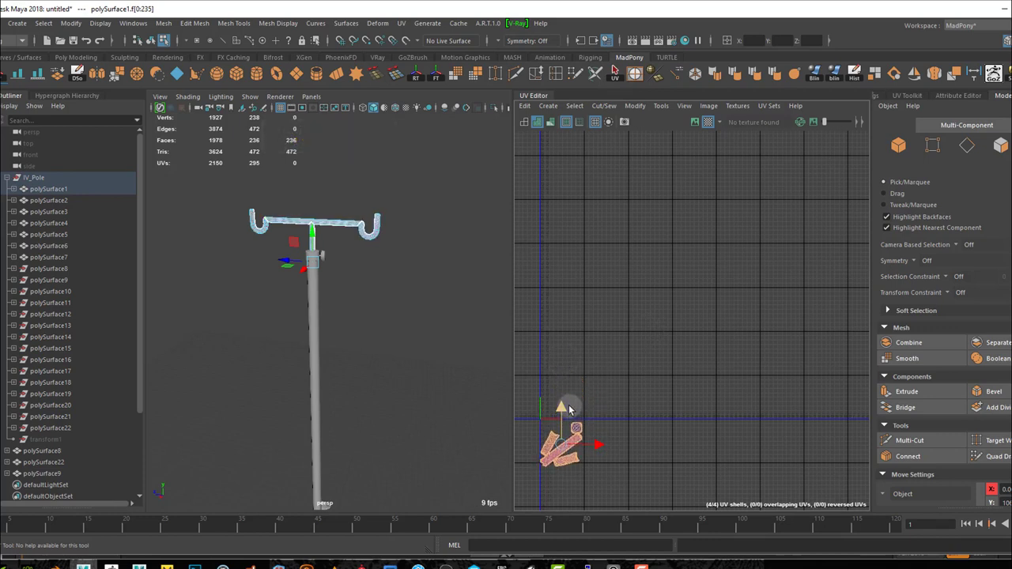
- Move the UV shell of the knob polySurface6 into the tile beside the hook's shells, and leave UV shell selection
left_click(323, 259)
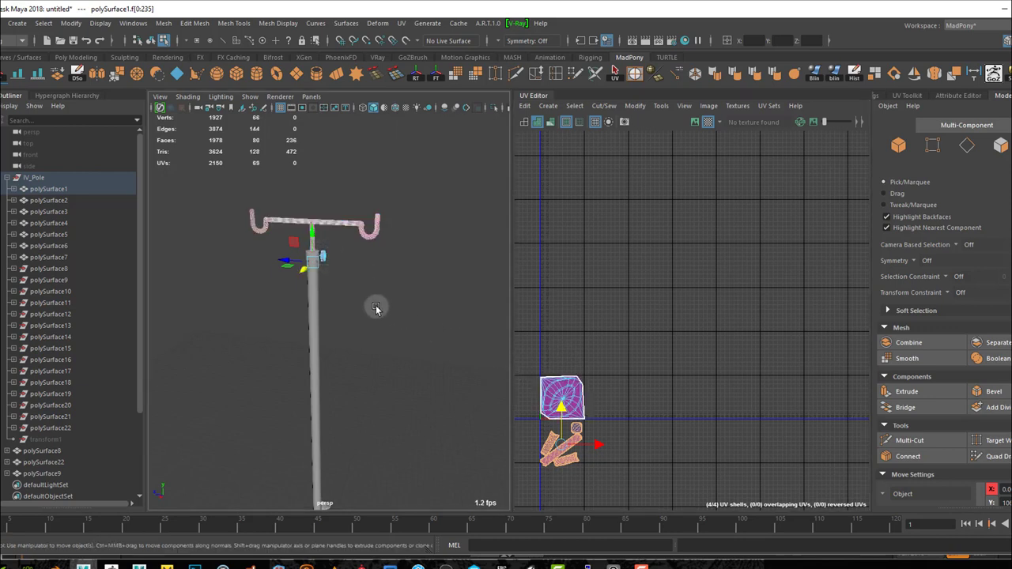
left_click(578, 386)
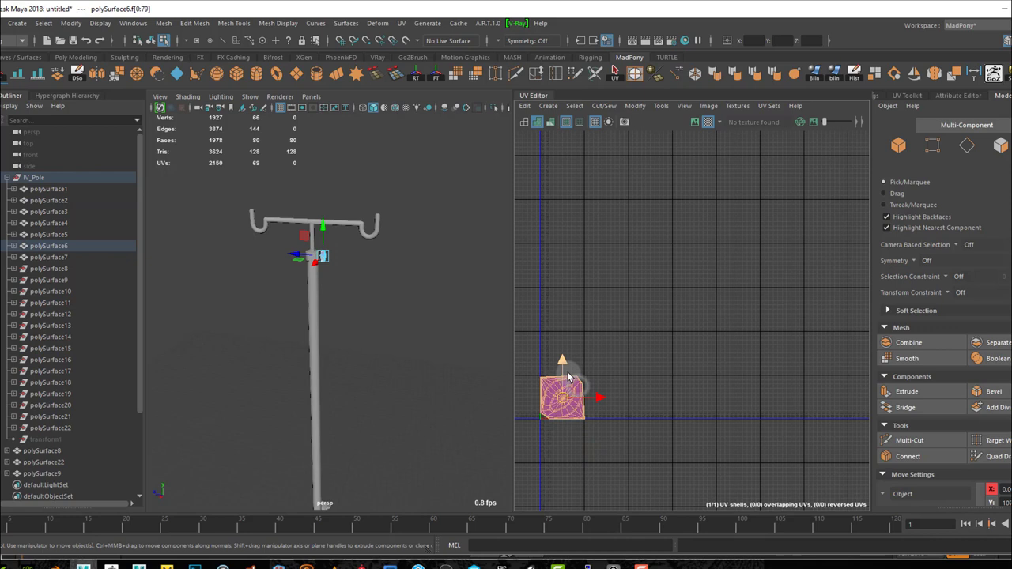
left_click_drag(566, 399, 607, 443)
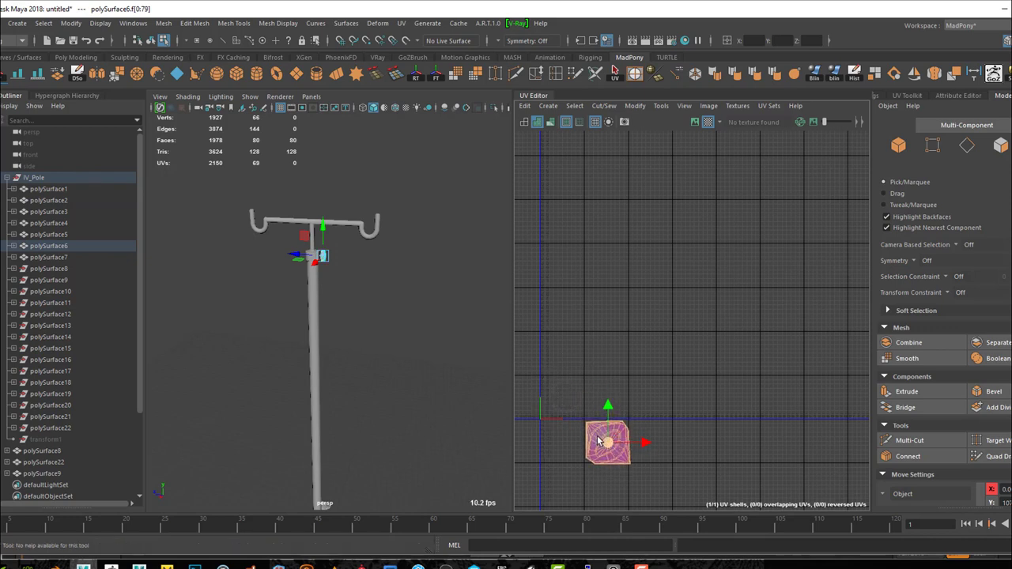
left_click(357, 301)
left_click_drag(344, 277, 355, 274, "alt")
right_click_drag(355, 274, 400, 278, "alt")
middle_click_drag(399, 278, 384, 411, "alt")
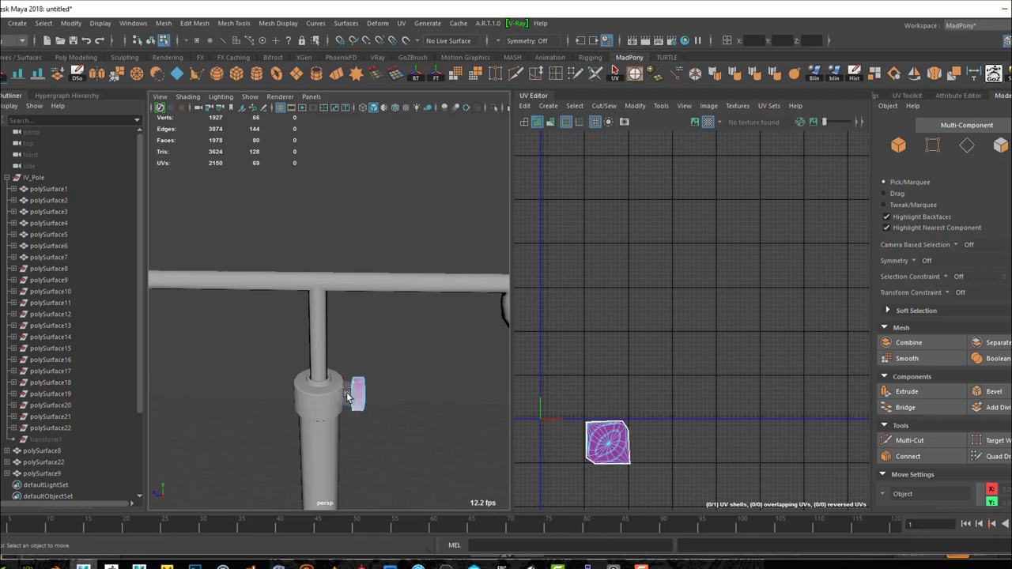
right_click_drag(341, 395, 371, 428)
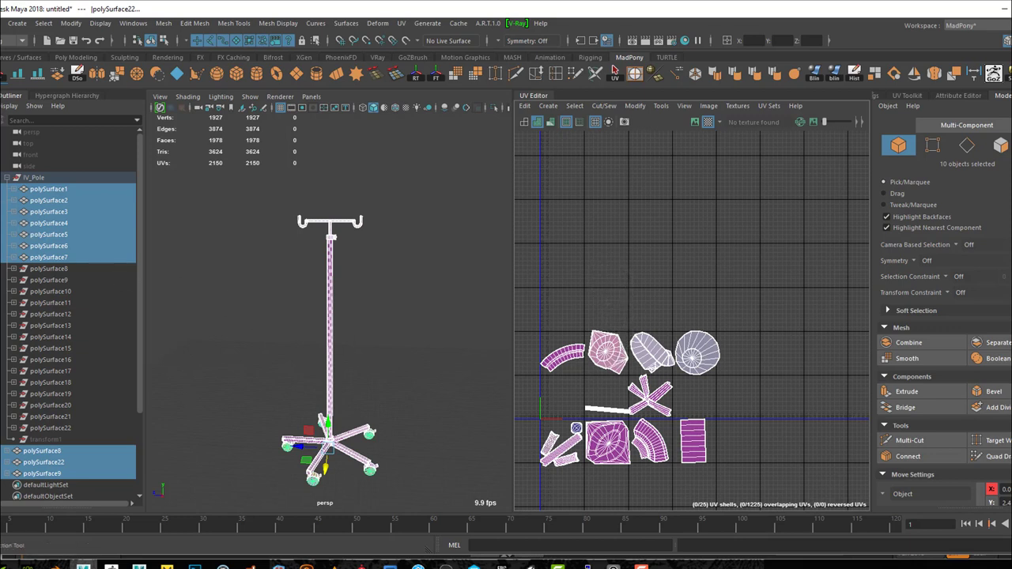
- Examine the UV shells of the caster objects polySurface22, polySurface8 and polySurface9 and of the base polySurface2 in the full IV Pole layout
left_click(614, 79)
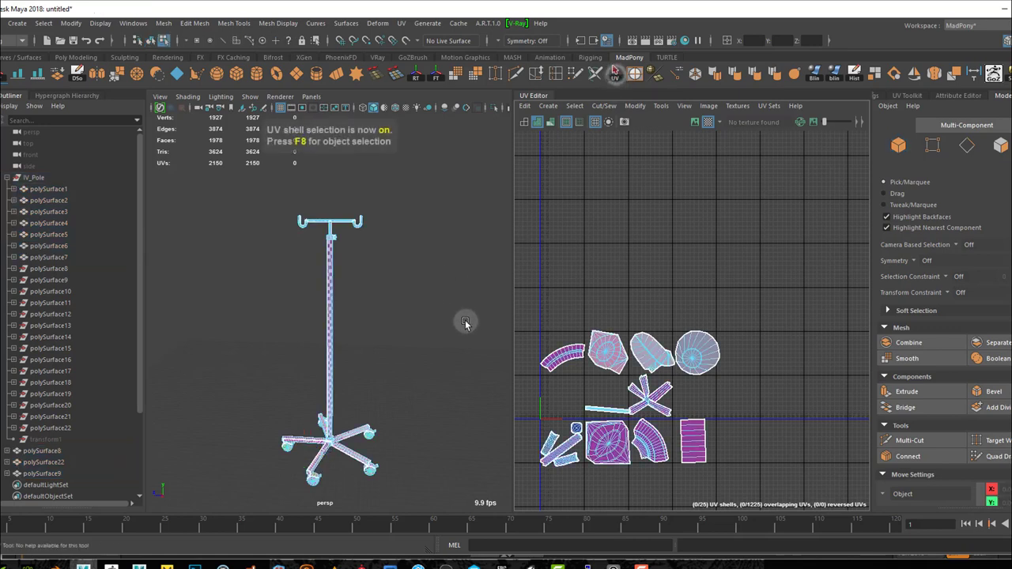
left_click(606, 352)
left_click_drag(407, 393, 448, 343, "alt")
right_click_drag(431, 354, 482, 421, "alt")
left_click_drag(482, 409, 395, 372, "alt")
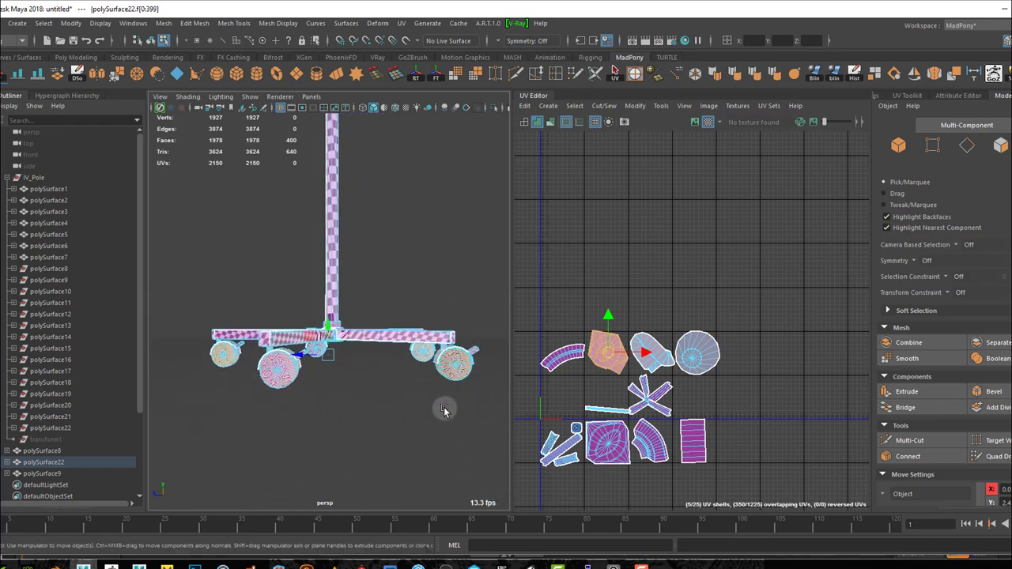
left_click_drag(666, 287, 645, 351)
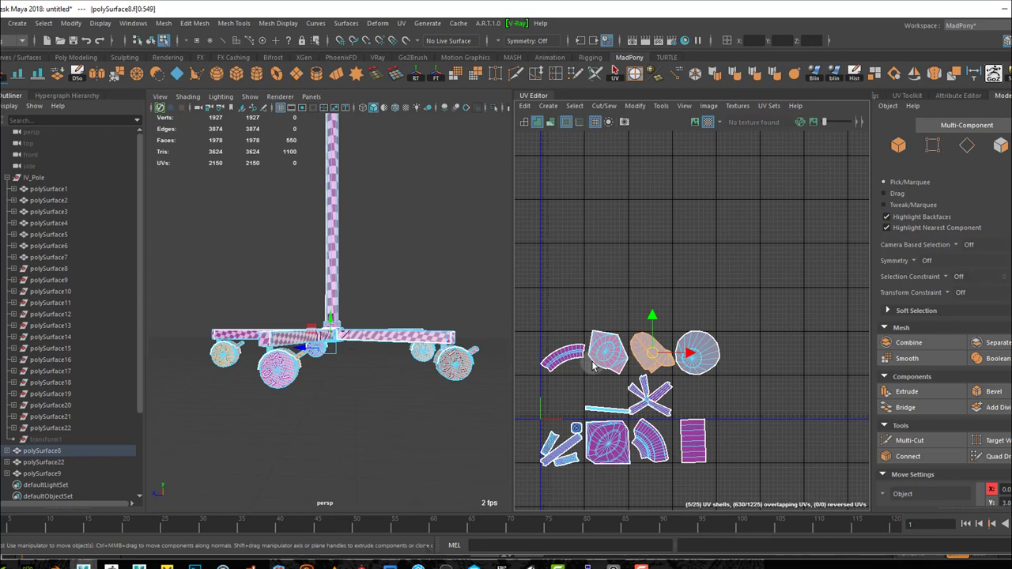
left_click_drag(400, 408, 369, 352, "alt")
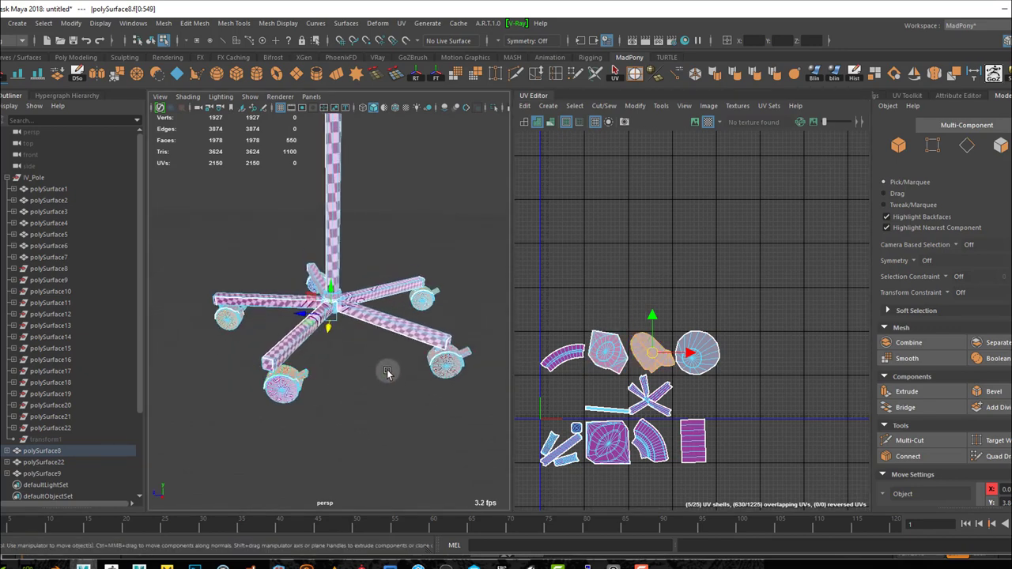
right_click_drag(391, 375, 368, 369, "alt")
left_click_drag(733, 301, 714, 378)
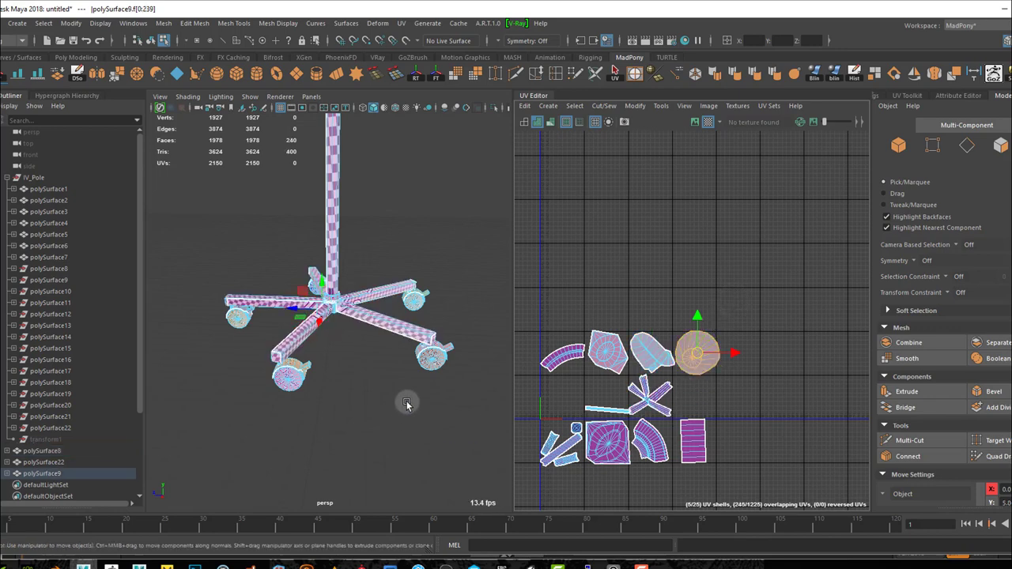
left_click_drag(395, 372, 392, 433, "alt")
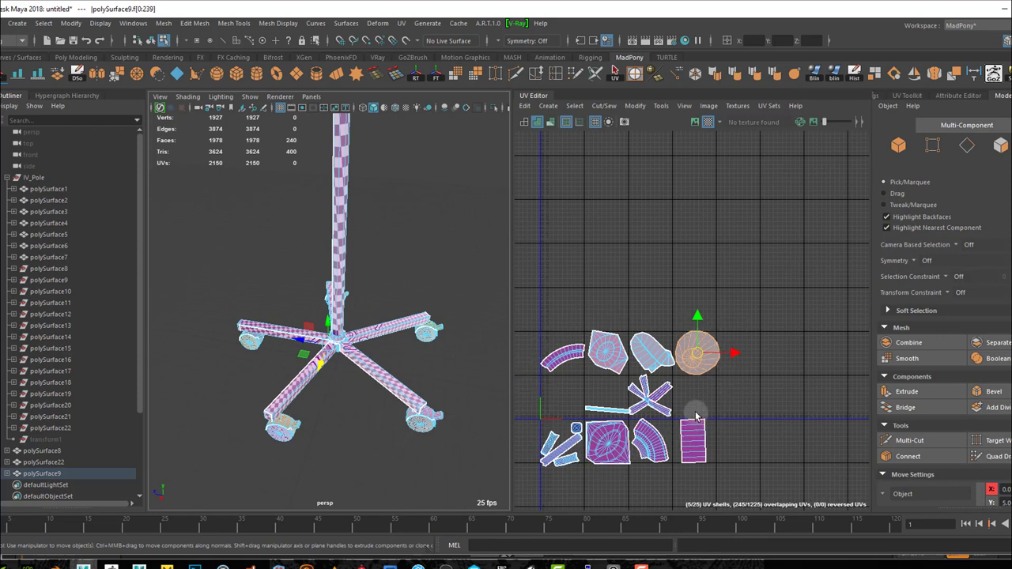
left_click(715, 399)
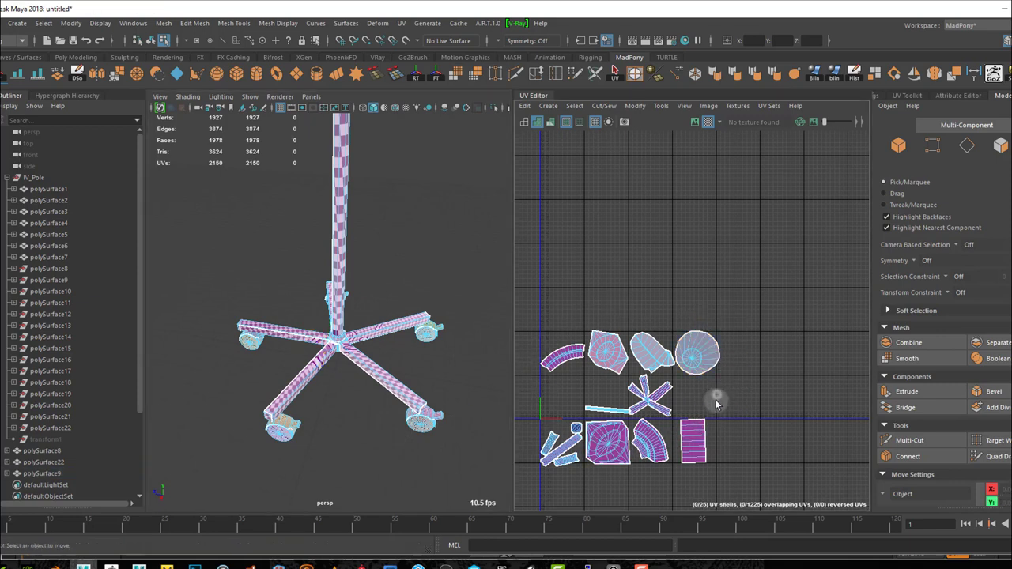
left_click(660, 396)
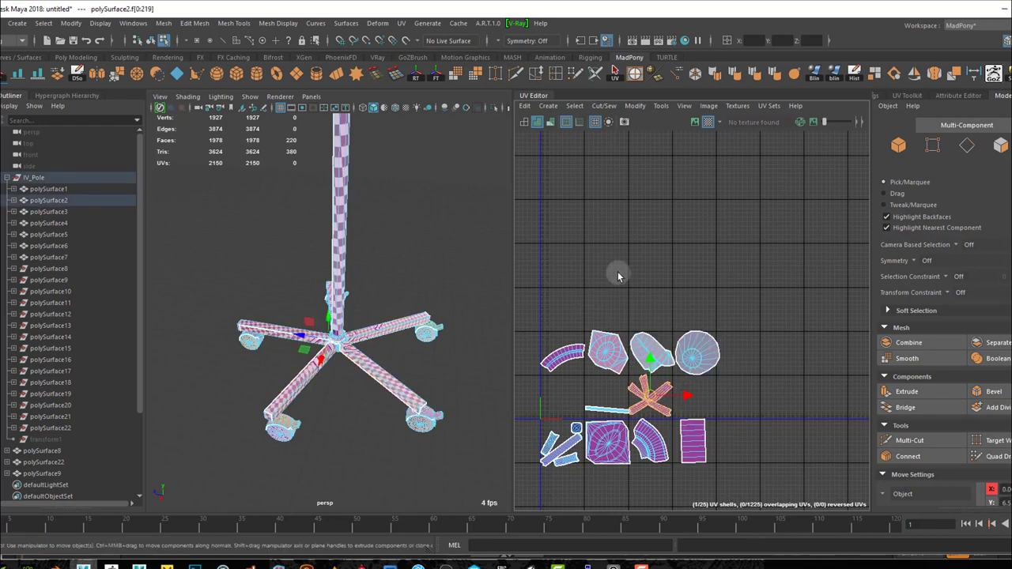
middle_click_drag(580, 257, 629, 142, "alt")
right_click_drag(607, 239, 652, 301, "alt")
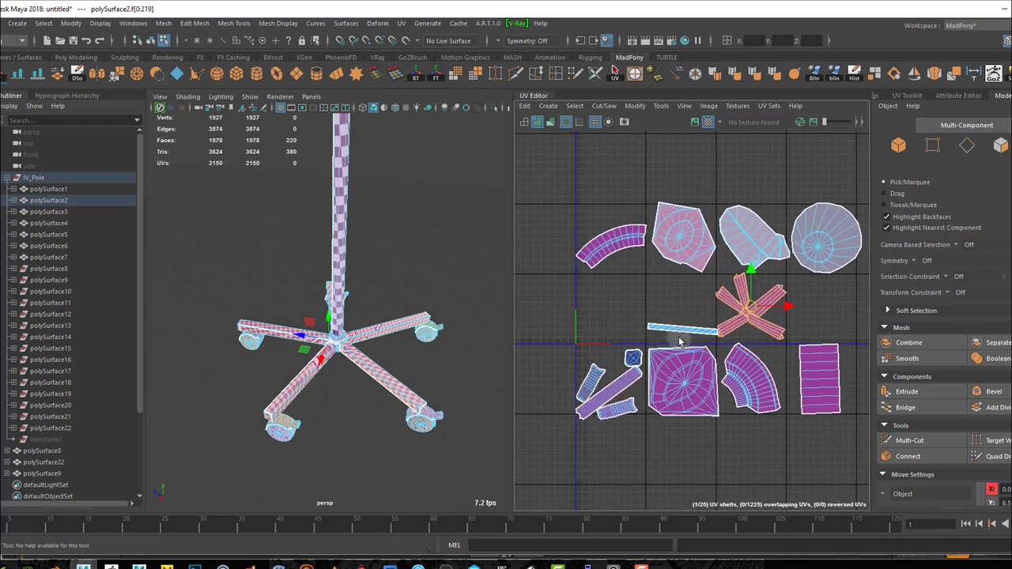
scroll(652, 300, "up", 3)
left_click(641, 307)
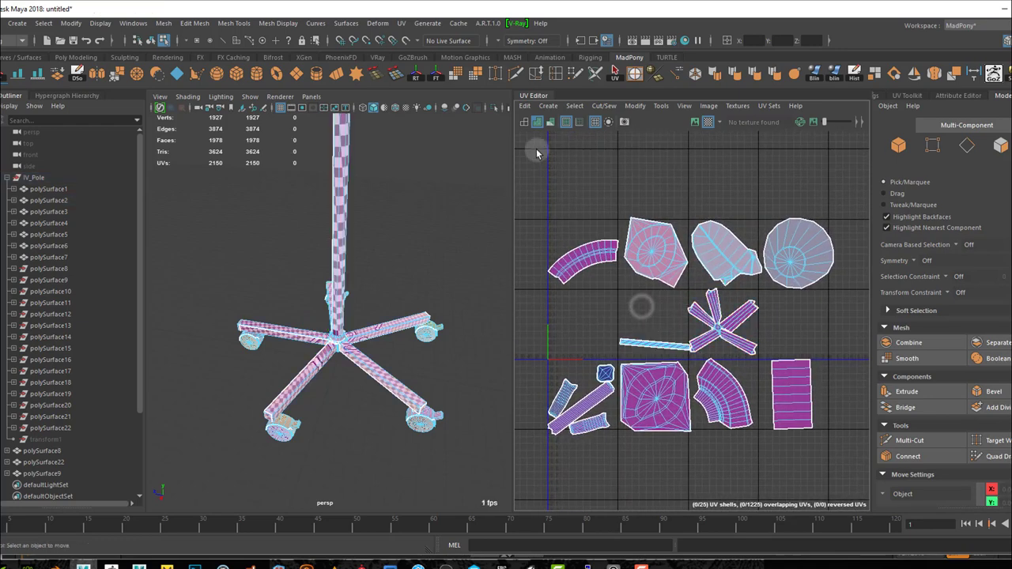
- Turn on UV distortion shading and inspect the stretching on the knob's shell and its neighbours
left_click(550, 121)
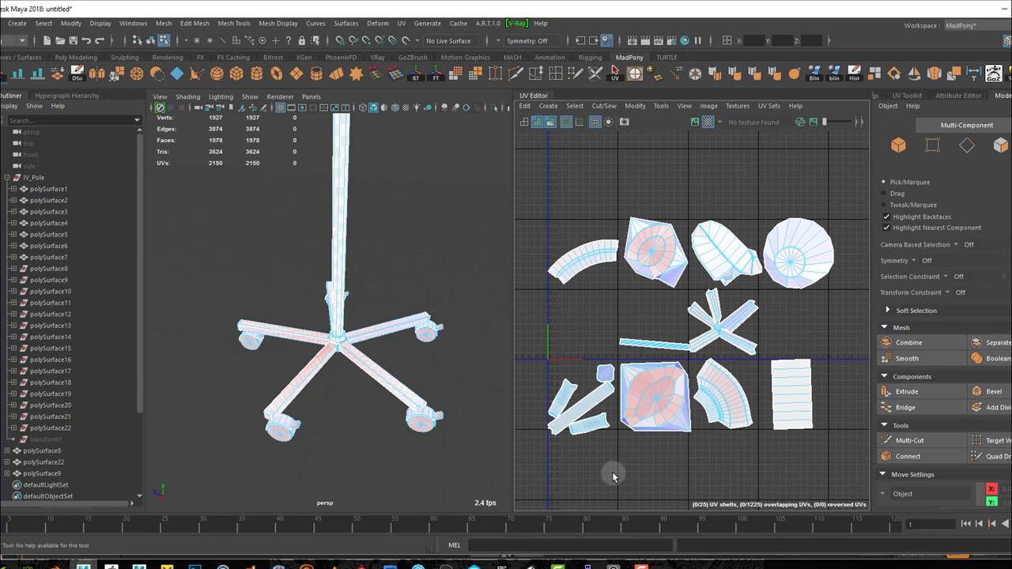
left_click(552, 121)
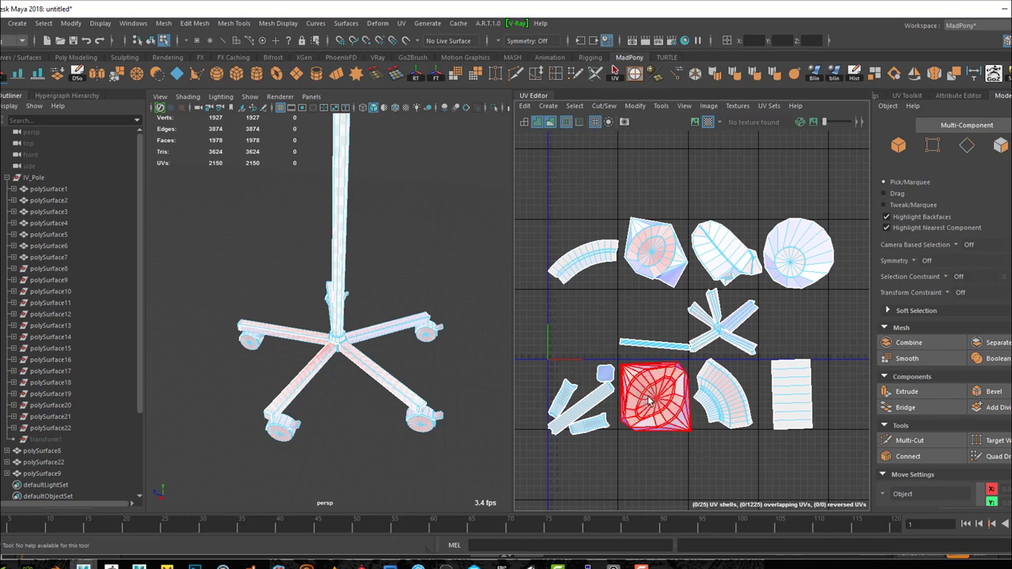
scroll(735, 427, "up", 3)
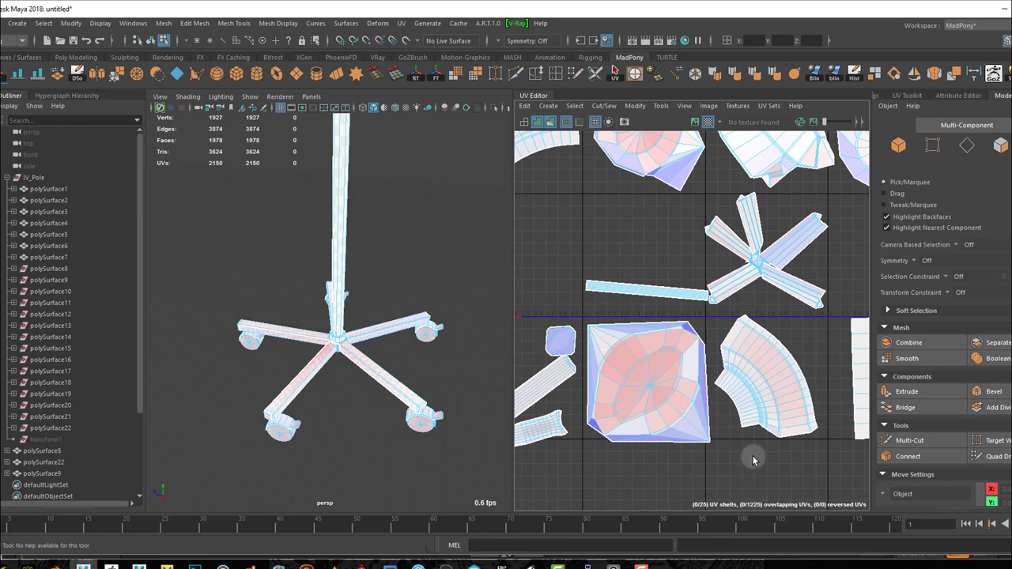
scroll(755, 474, "down", 2)
scroll(699, 427, "down", 3)
middle_click_drag(743, 316, 716, 319, "alt")
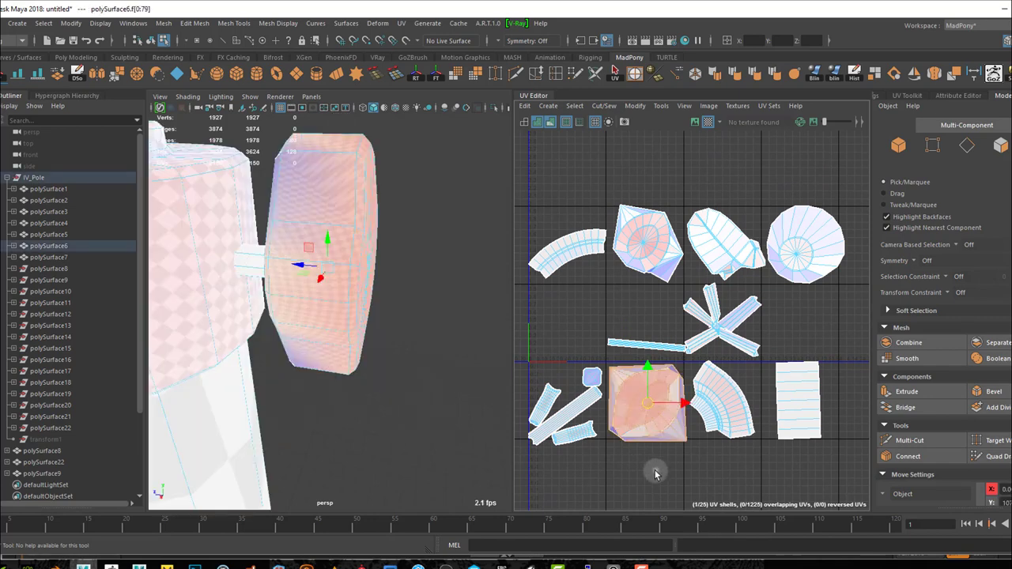
- Select the UV shell of the knob polySurface6, frame it in the viewport and examine its distortion and existing seam from all sides
left_click(655, 472)
left_click(654, 427)
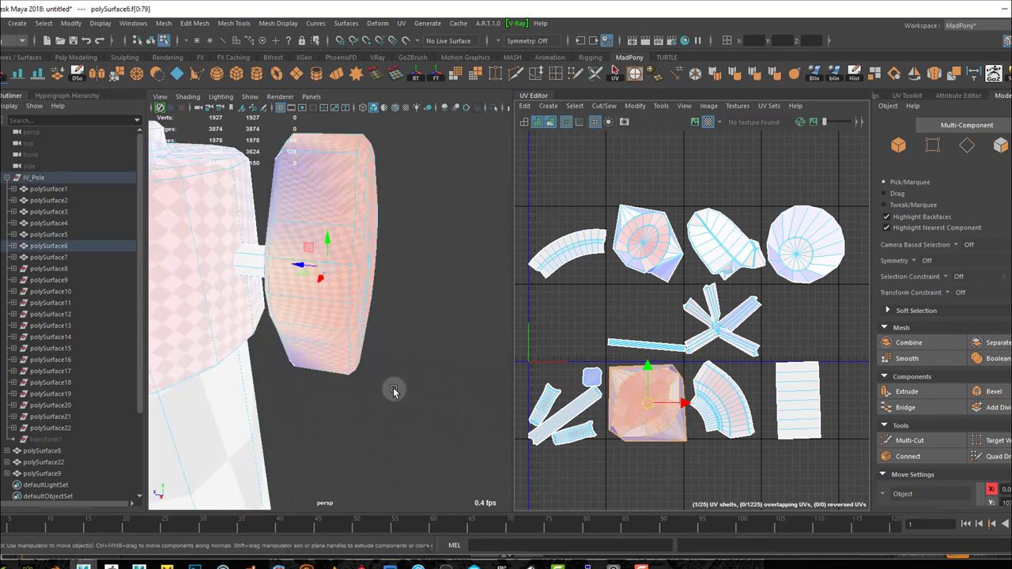
mouse_move(397, 333)
right_mouse_down("alt")
mouse_move(387, 326)
mouse_move(411, 338)
mouse_move(394, 330)
right_mouse_up("alt")
scroll(394, 333, "down", 1)
key("f")
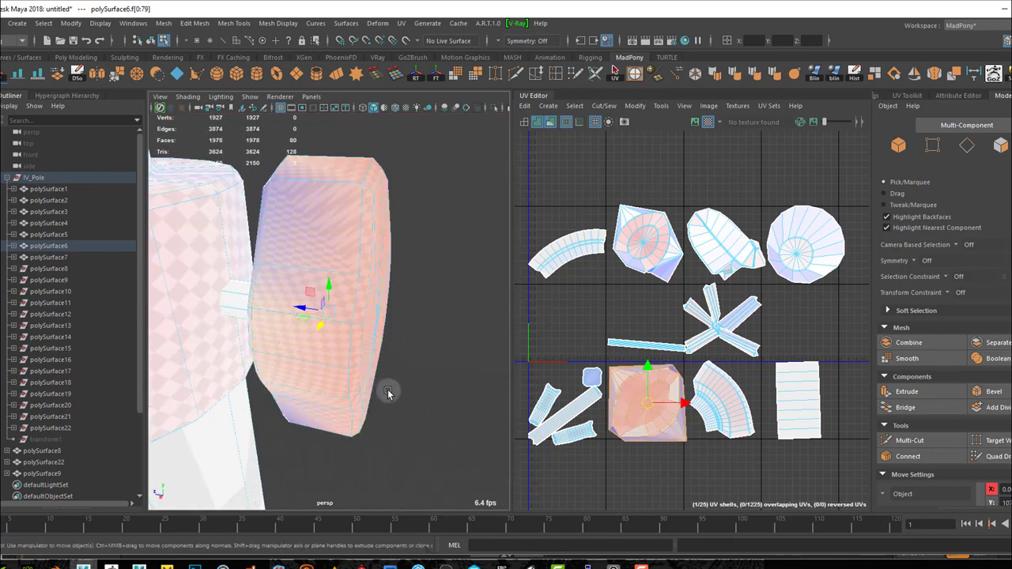
mouse_move(419, 389)
left_mouse_down("alt")
mouse_move(355, 393)
mouse_move(300, 192)
mouse_move(210, 341)
mouse_move(139, 323)
mouse_move(169, 410)
mouse_move(323, 350)
mouse_move(464, 335)
mouse_move(491, 395)
mouse_move(456, 416)
mouse_move(447, 390)
mouse_move(376, 399)
mouse_move(400, 335)
mouse_move(433, 402)
left_mouse_up("alt")
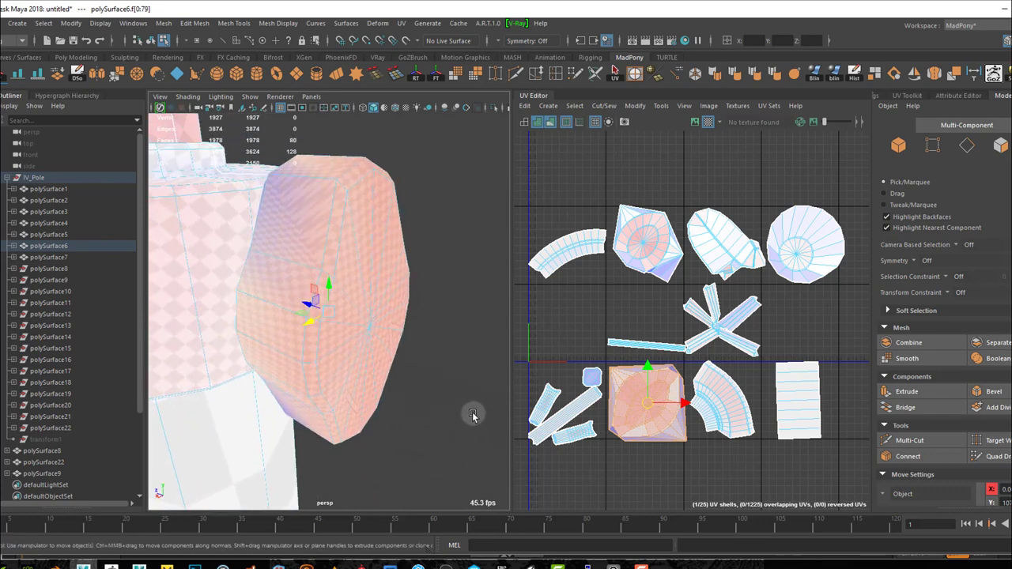
key("F8")
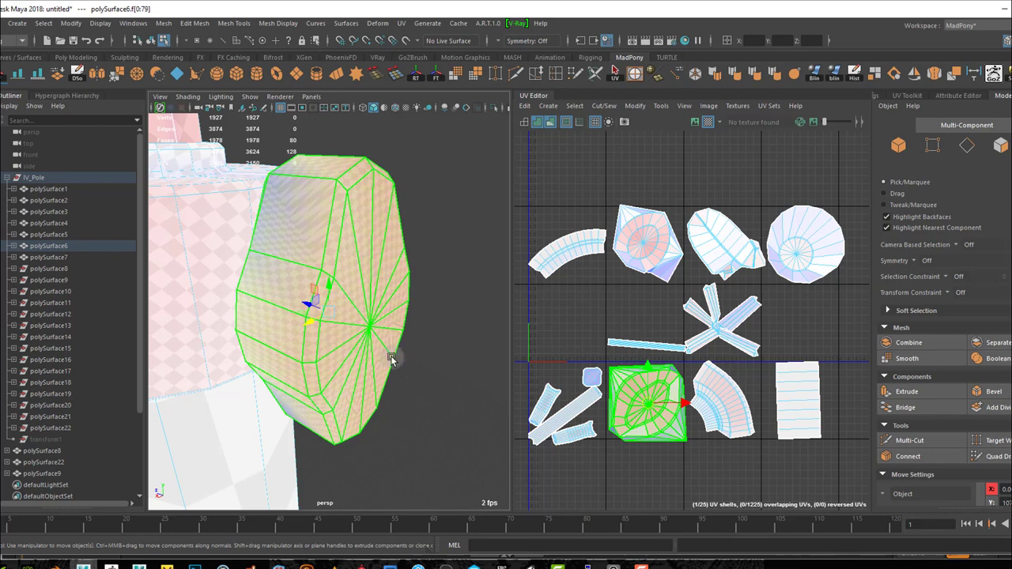
key("ctrl+F11")
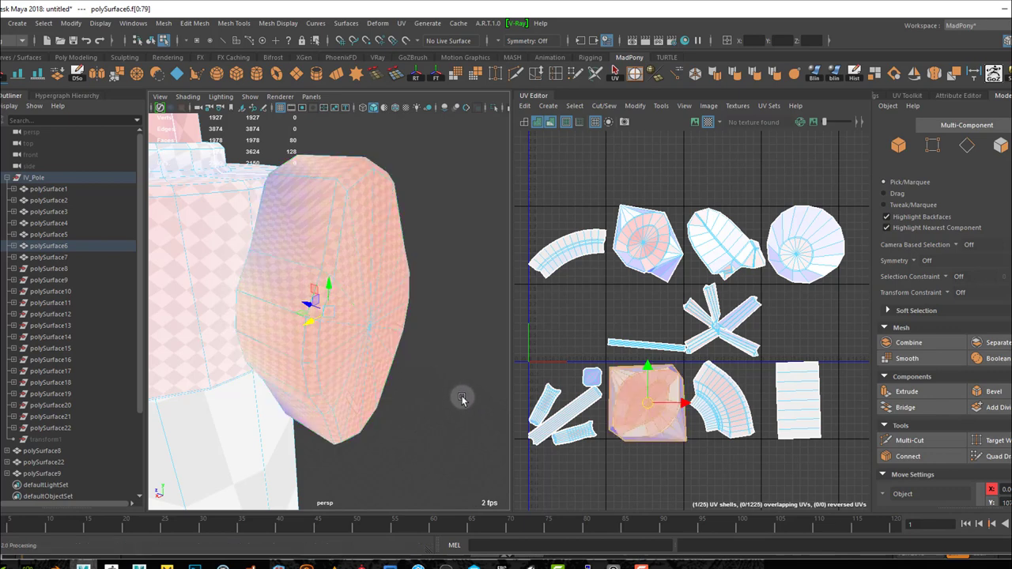
left_click(639, 298)
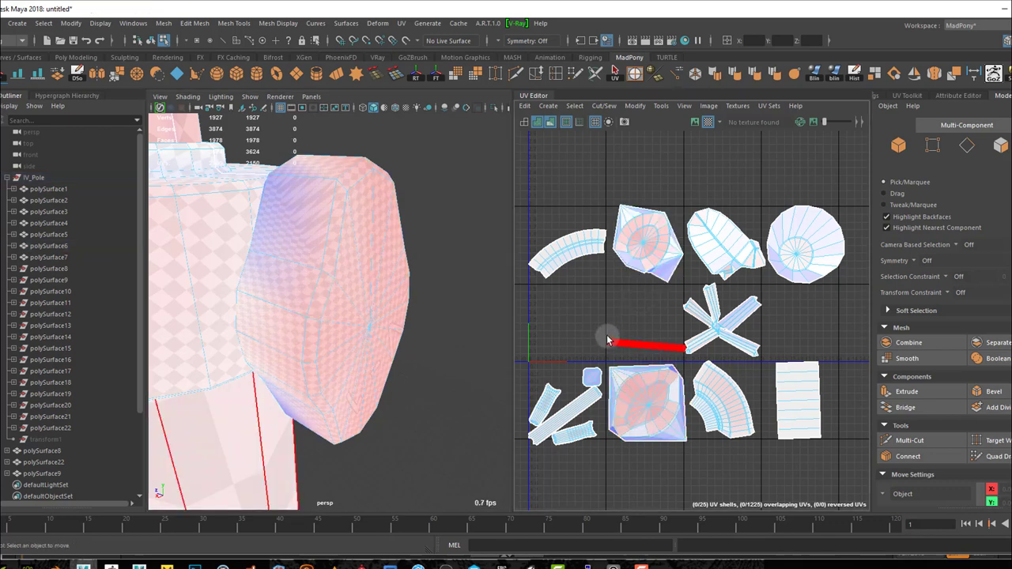
left_click(428, 389)
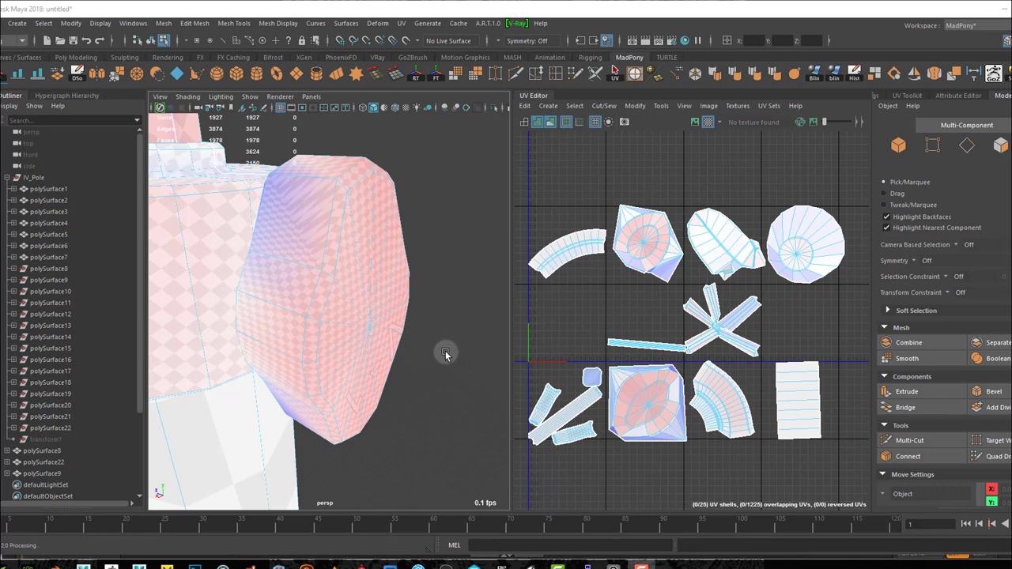
left_click_drag(427, 388, 472, 266, "alt")
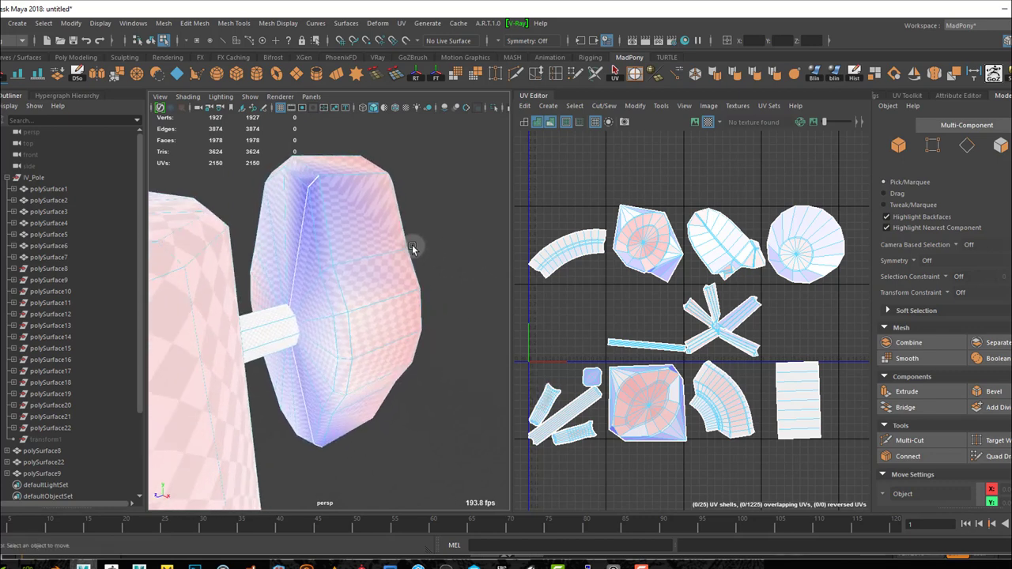
left_click(320, 178)
left_click(493, 443)
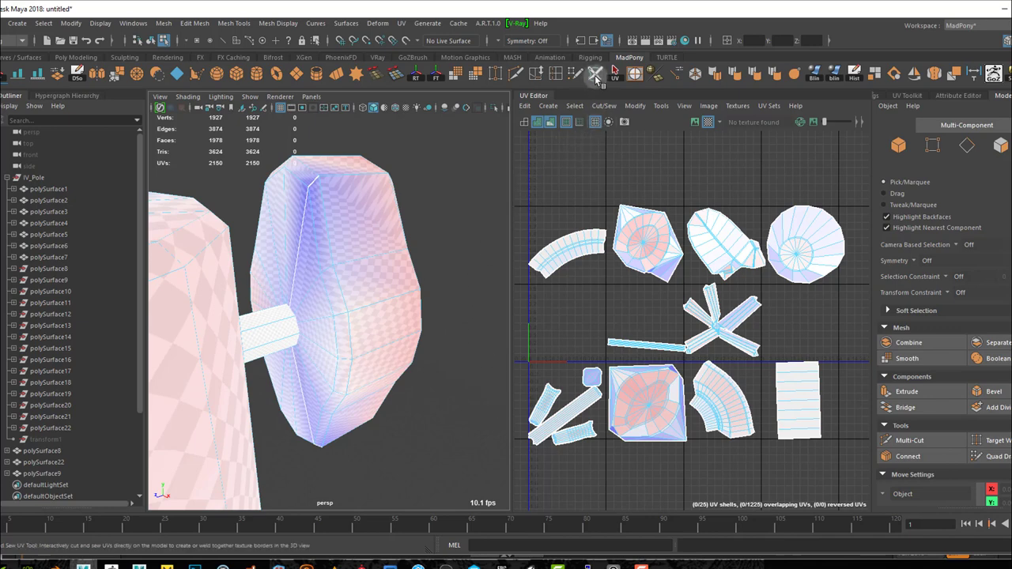
- Activate the 3D Cut and Sew UV Tool, show the UV Toolkit and widen the UV Editor
left_click(596, 75)
left_click(908, 95)
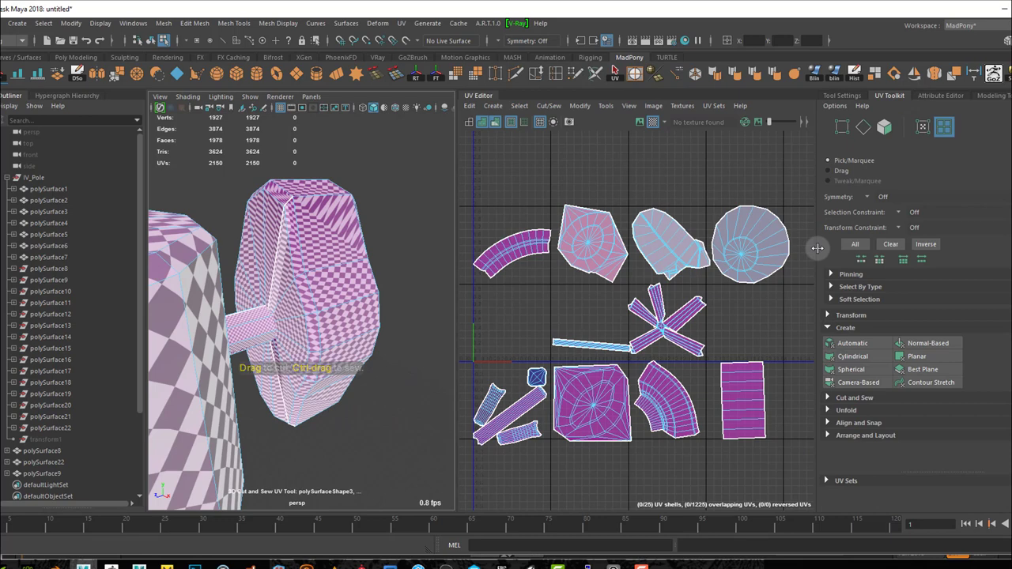
left_click_drag(816, 249, 871, 247)
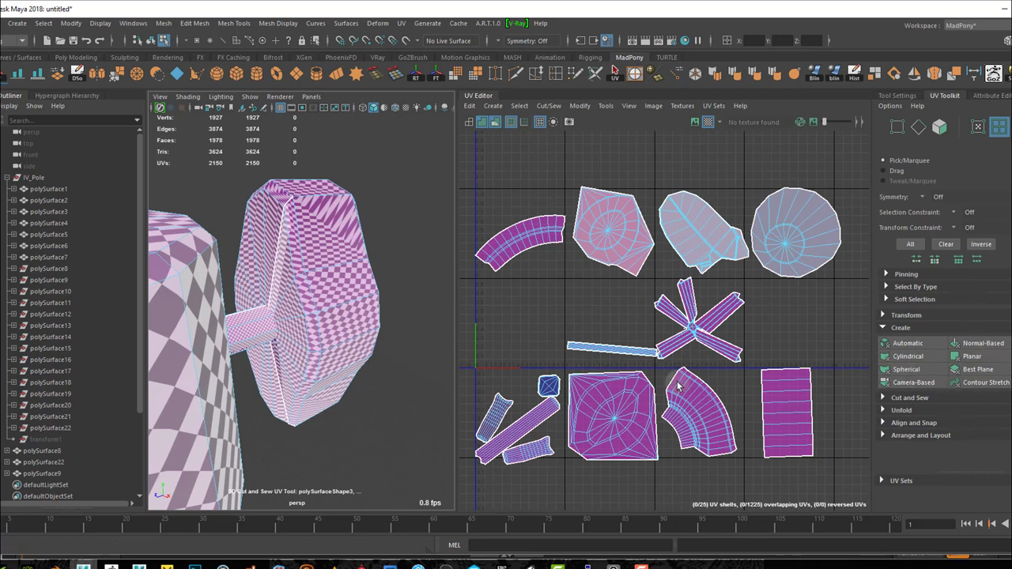
- Try to edit the existing seam edges on the knob's stem-facing side in edge mode
left_click_drag(401, 339, 394, 365, "alt")
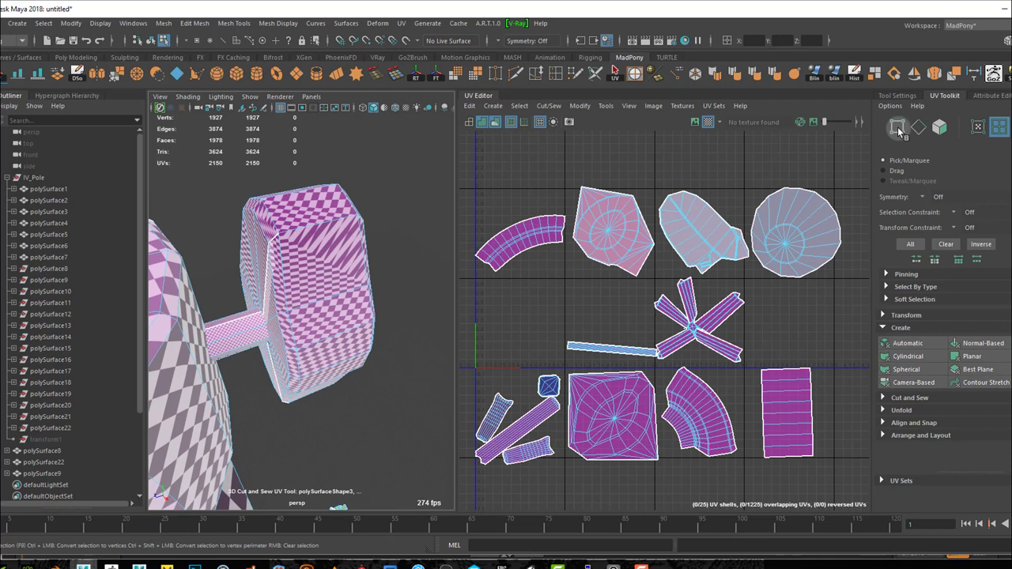
left_click(915, 129)
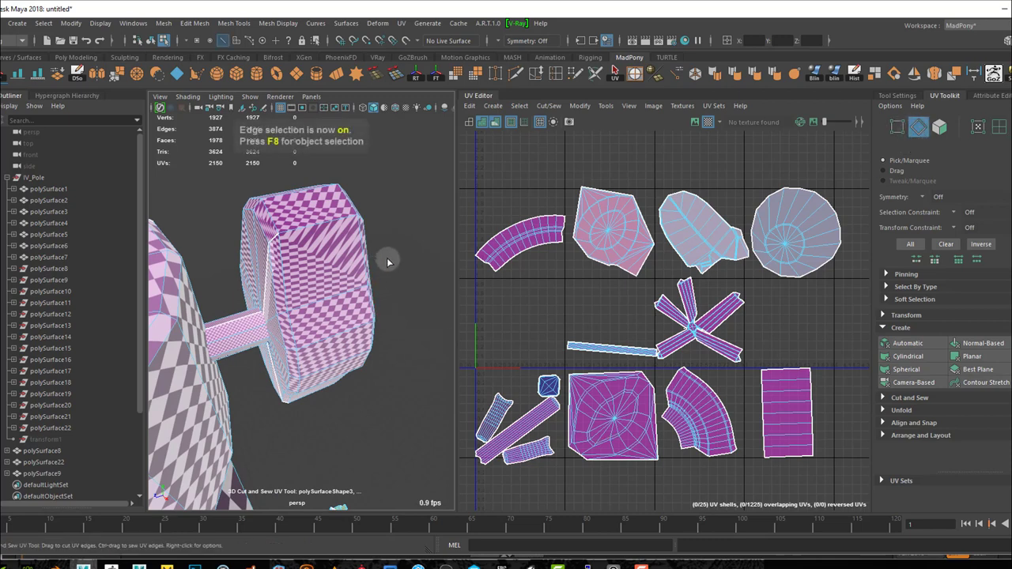
left_click_drag(221, 266, 287, 255, "alt")
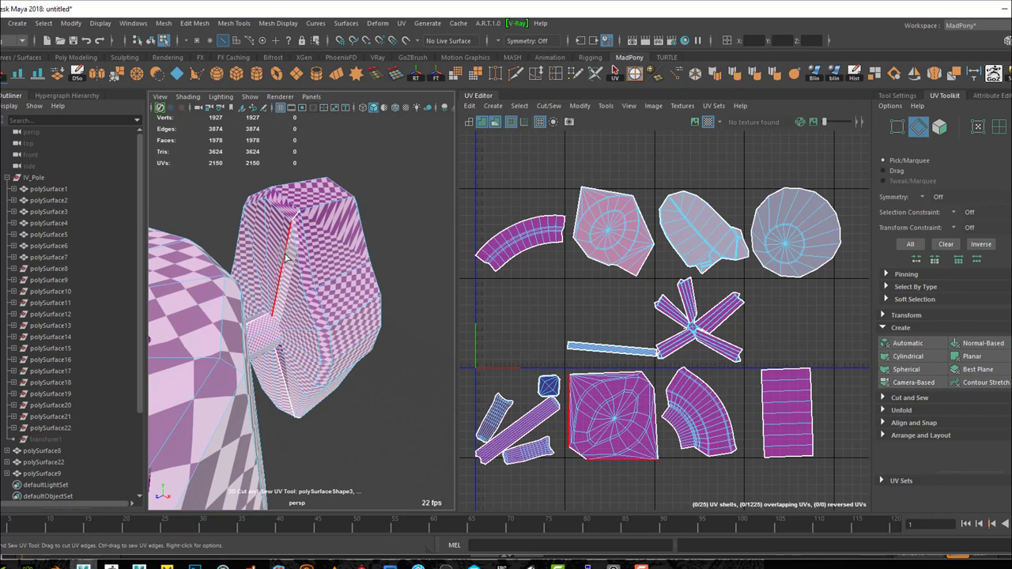
left_click(286, 259)
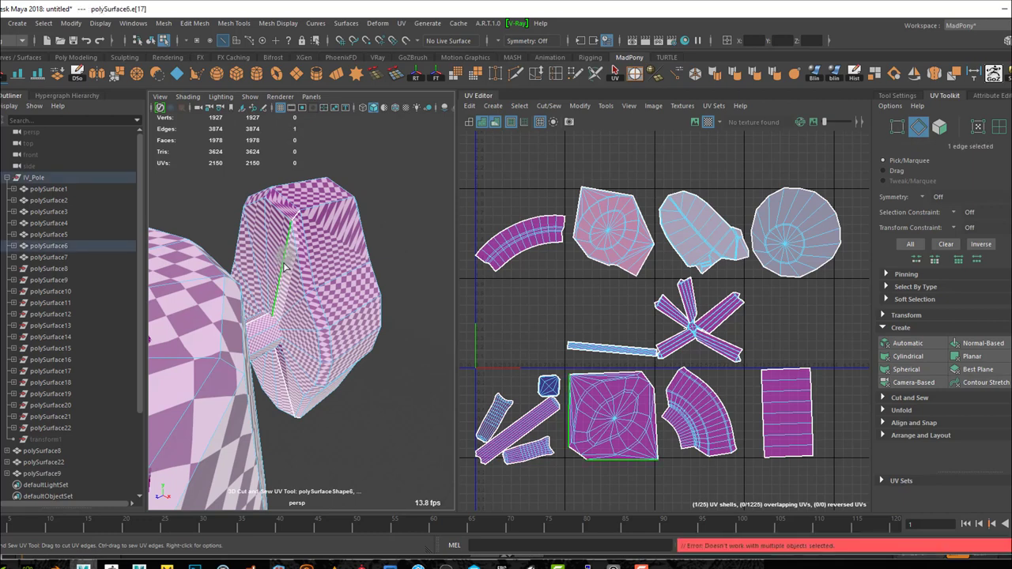
left_click(287, 391)
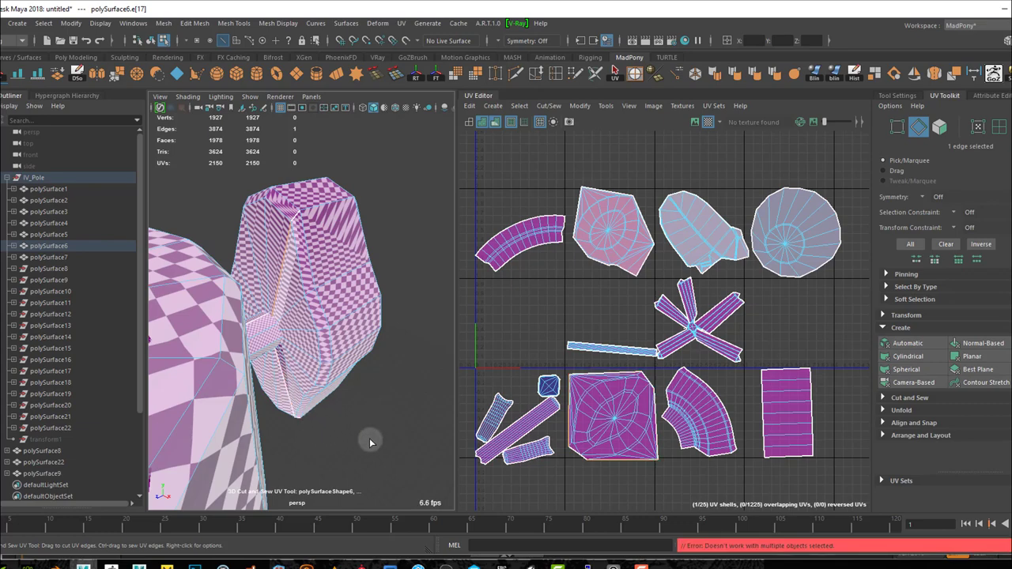
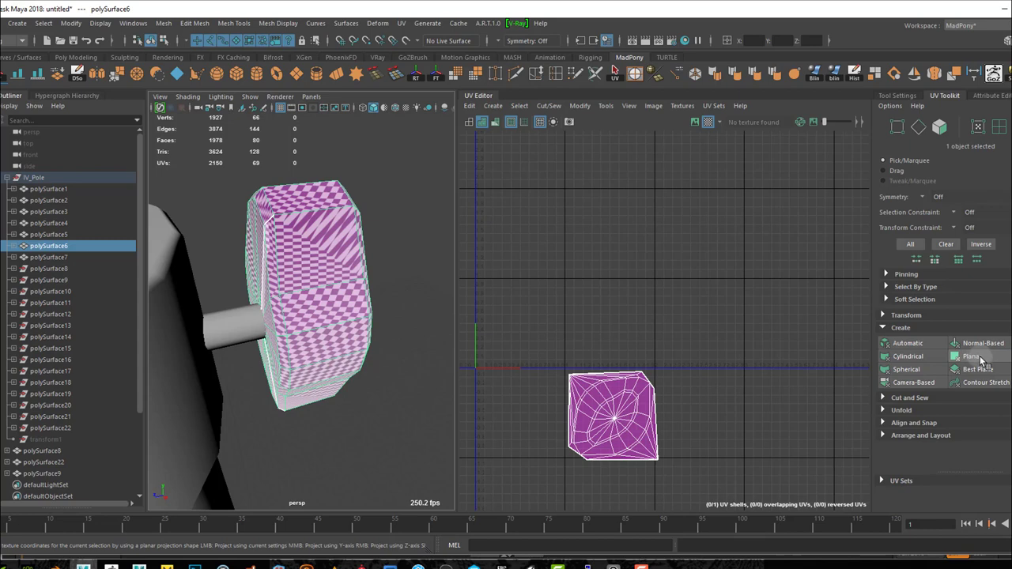
- Apply a planar UV projection to the isolated knob polySurface6 and check the new mapping on its faces
left_click(980, 359)
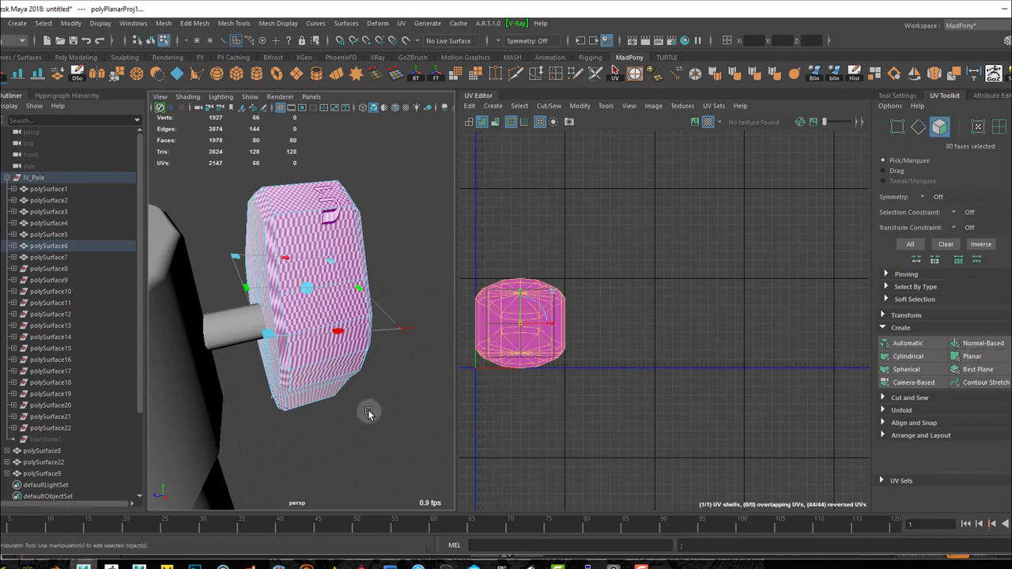
scroll(347, 374, "up", 3)
scroll(373, 391, "down", 1)
left_click_drag(374, 419, 416, 440, "alt")
- Cut the knob's UVs along the edge loops around its front rim and its stem-side rim
left_click(596, 72)
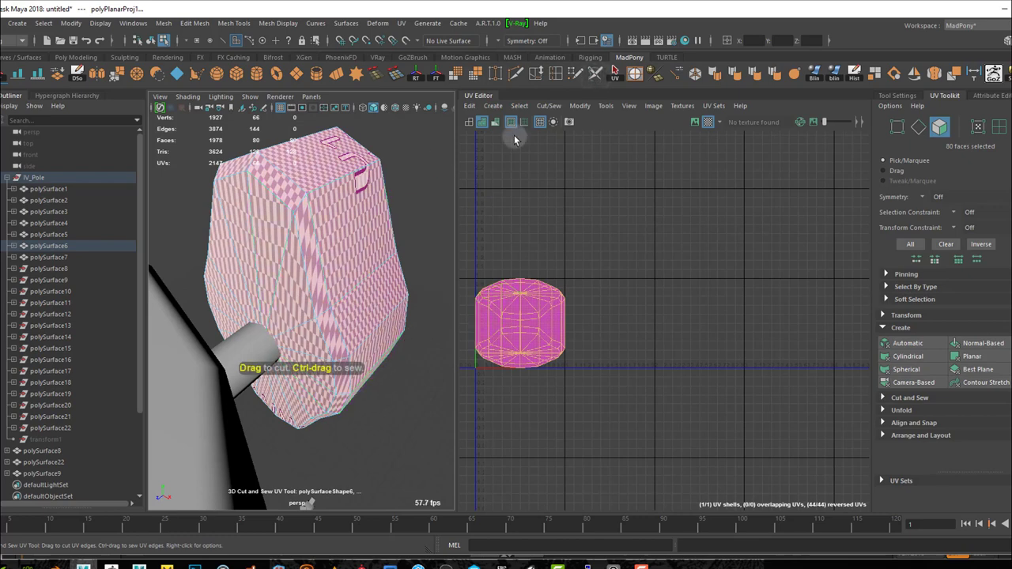
left_click(635, 74)
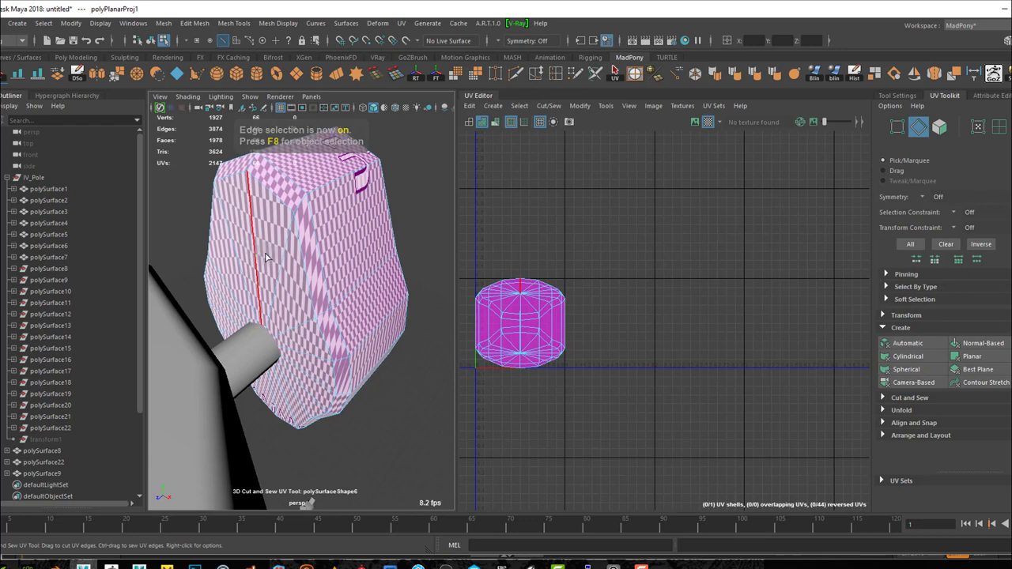
left_click_drag(428, 283, 314, 248, "alt")
double_click(313, 249)
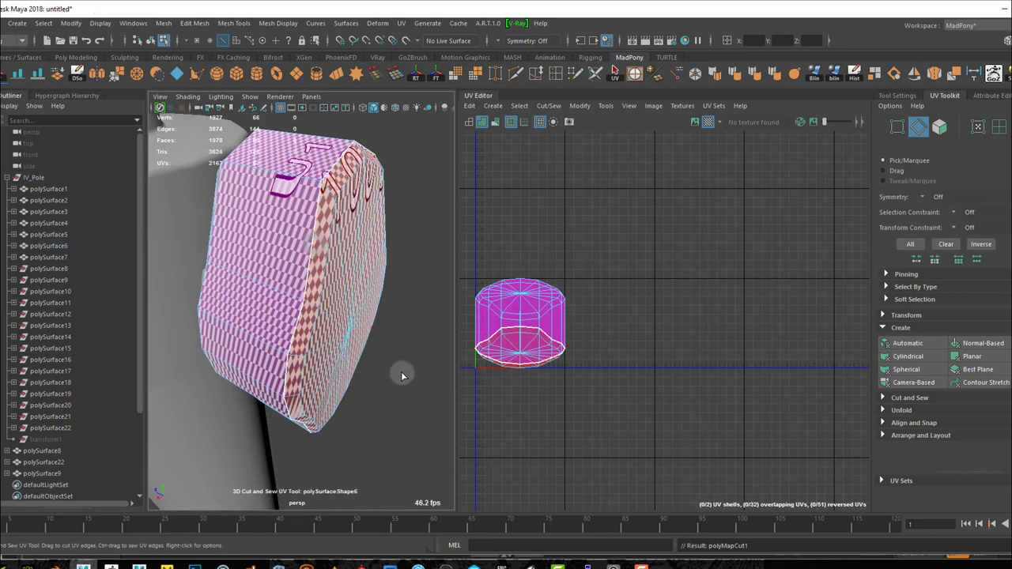
left_click_drag(414, 429, 447, 421, "alt")
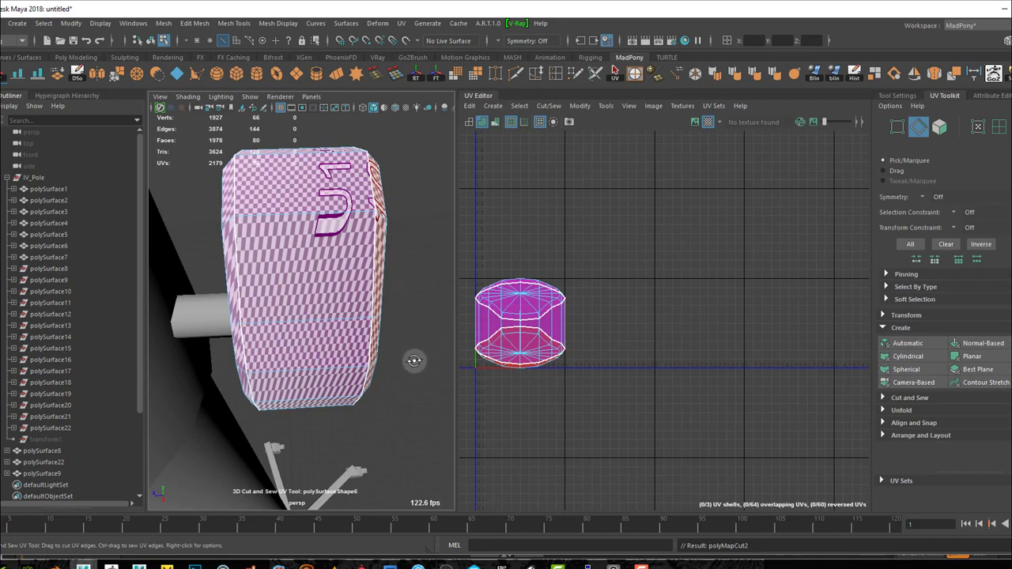
mouse_move(414, 360)
left_mouse_down("alt")
mouse_move(467, 289)
mouse_move(524, 246)
mouse_move(601, 272)
mouse_move(625, 311)
mouse_move(630, 287)
mouse_move(396, 374)
mouse_move(321, 343)
mouse_move(388, 361)
mouse_move(419, 389)
mouse_move(404, 355)
mouse_move(413, 316)
mouse_move(412, 379)
mouse_move(400, 371)
left_mouse_up("alt")
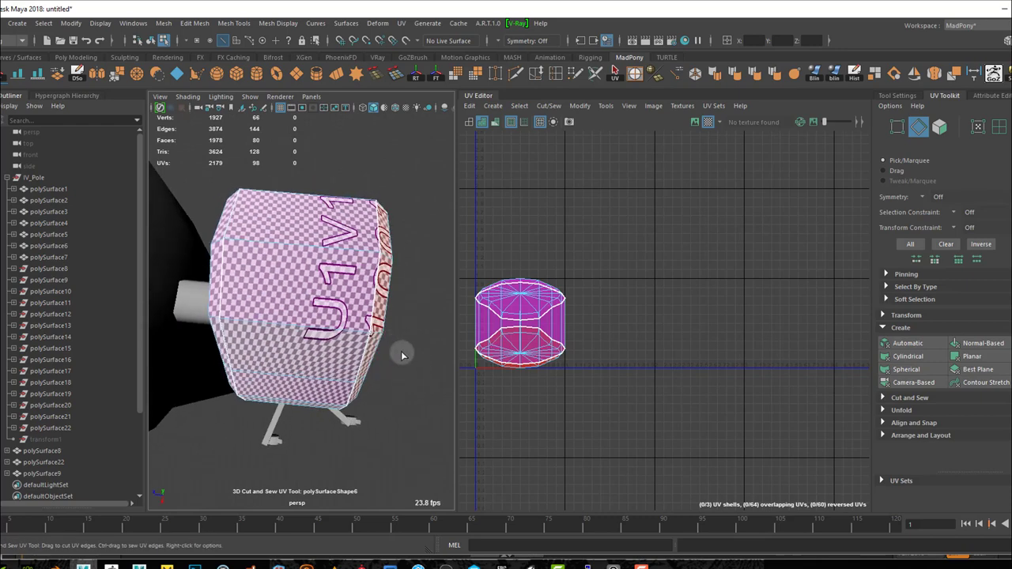
- Sew short sections of the front and stem-side rim seams to reattach both faces to the knob's side band
left_click_drag(405, 337, 418, 342, "alt")
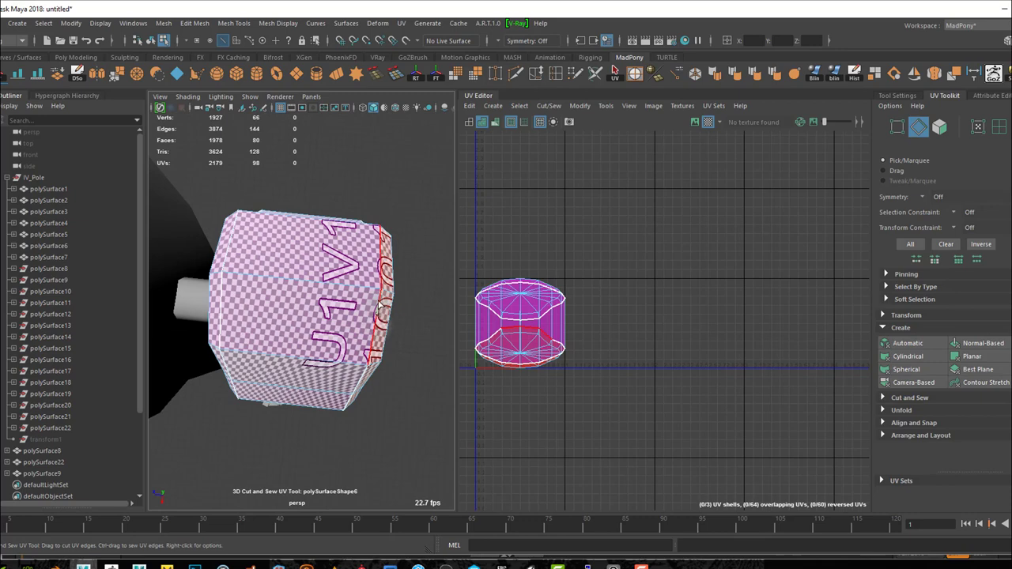
left_click_drag(420, 334, 389, 306, "alt")
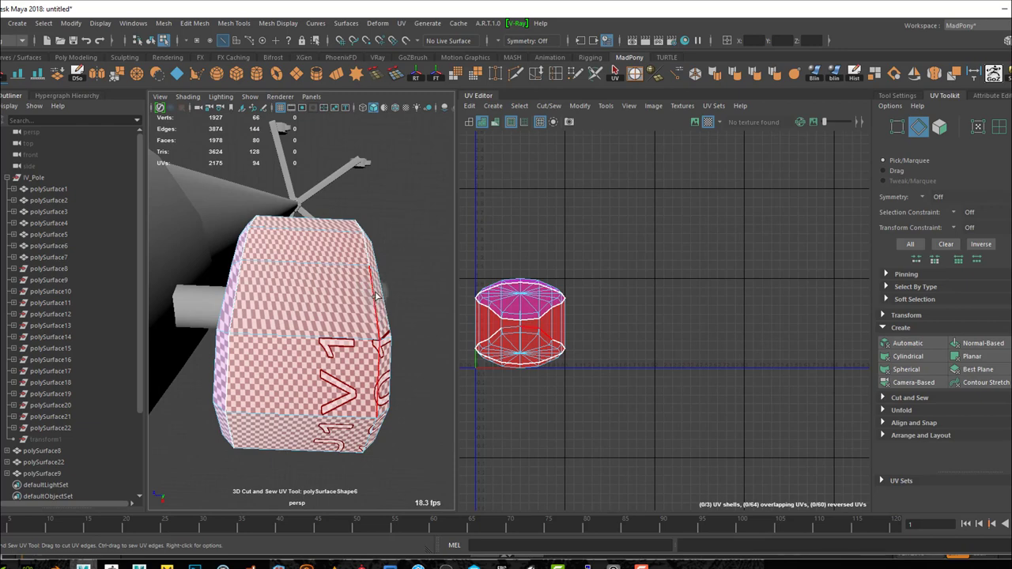
left_click_drag(429, 360, 359, 356, "alt")
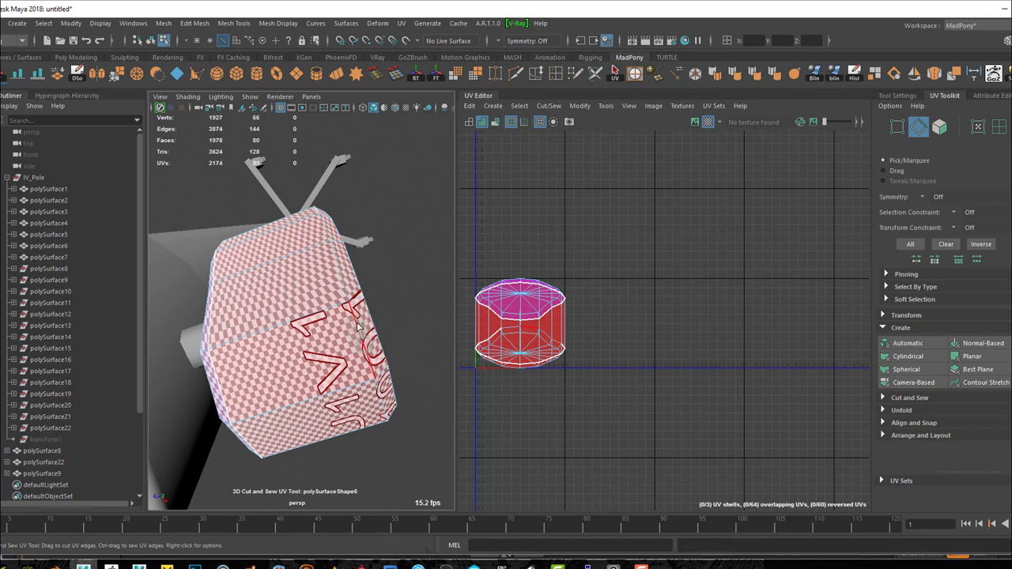
left_click(336, 260)
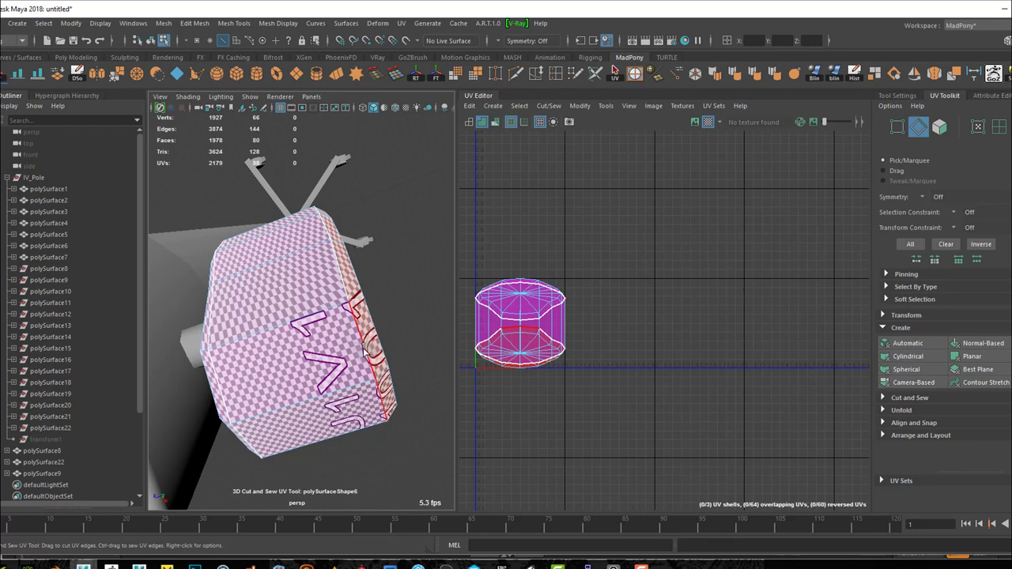
left_click(366, 350, "ctrl")
left_click_drag(421, 388, 429, 361, "alt")
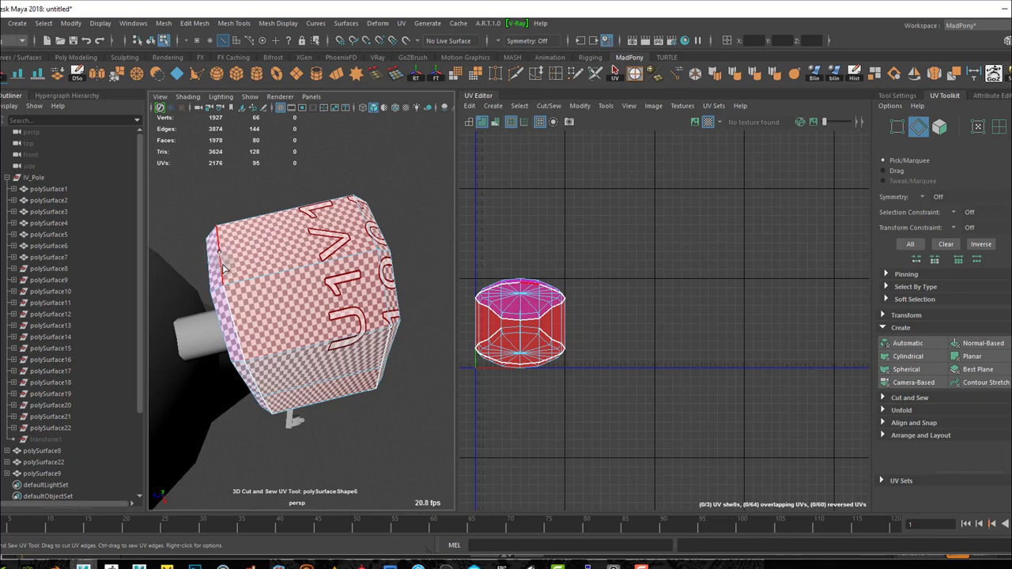
left_click_drag(225, 278, 233, 332, "ctrl")
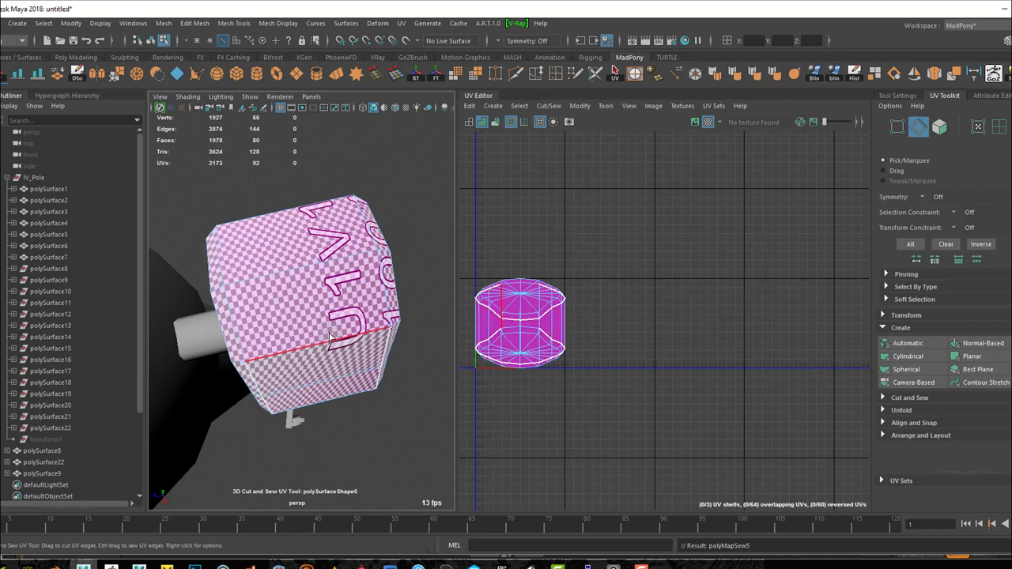
left_click_drag(424, 403, 408, 378, "alt")
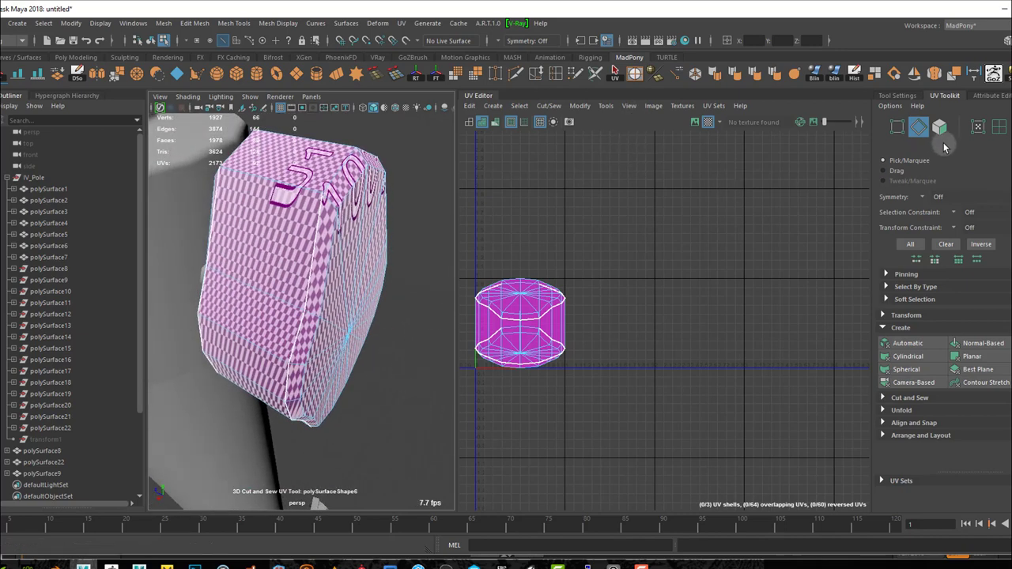
- Select the knob's single UV shell, unfold and lay it out, and inspect the checker pattern around the sides
right_click(393, 289)
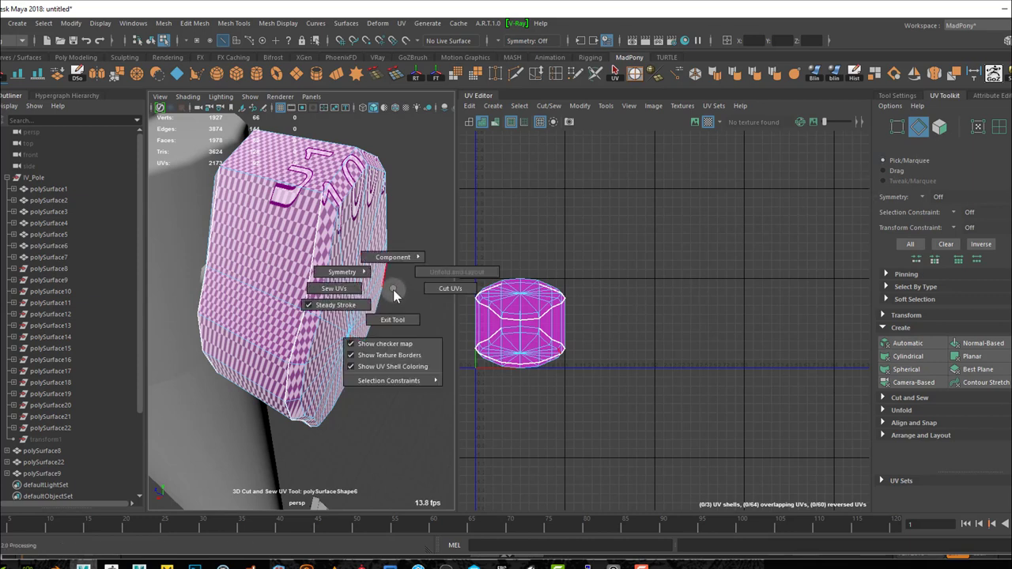
left_click(393, 288)
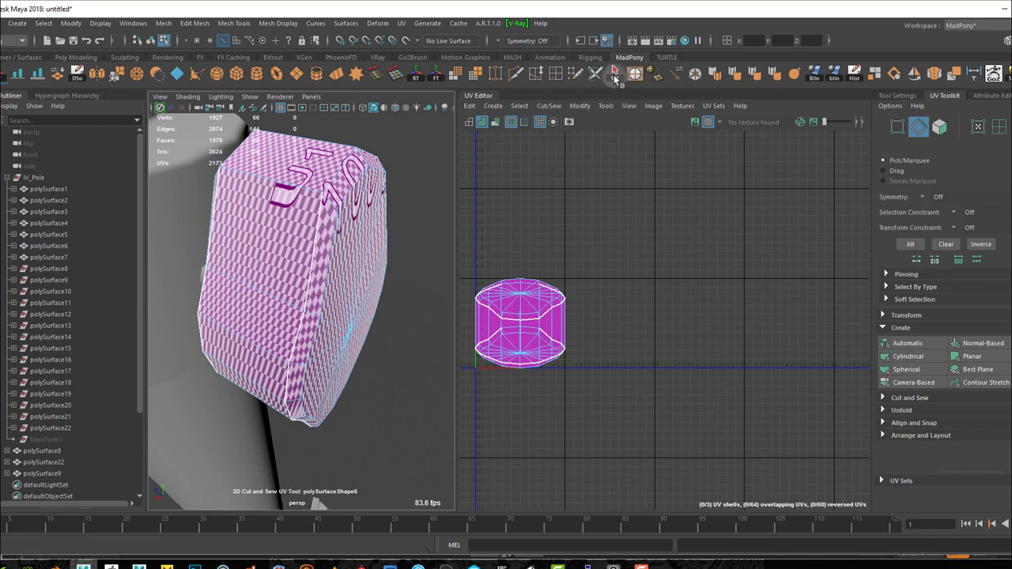
left_click(616, 74)
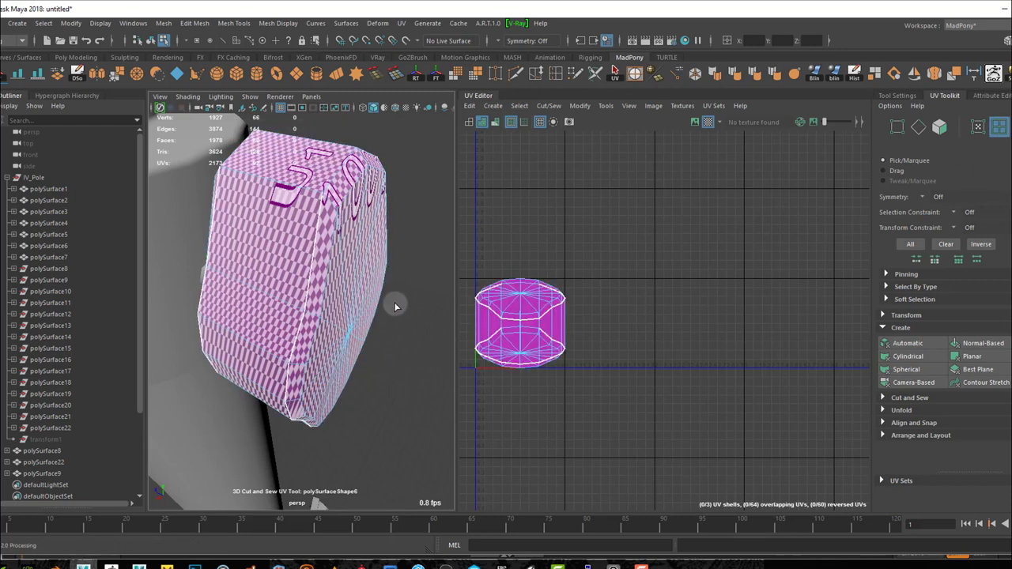
left_click(315, 267)
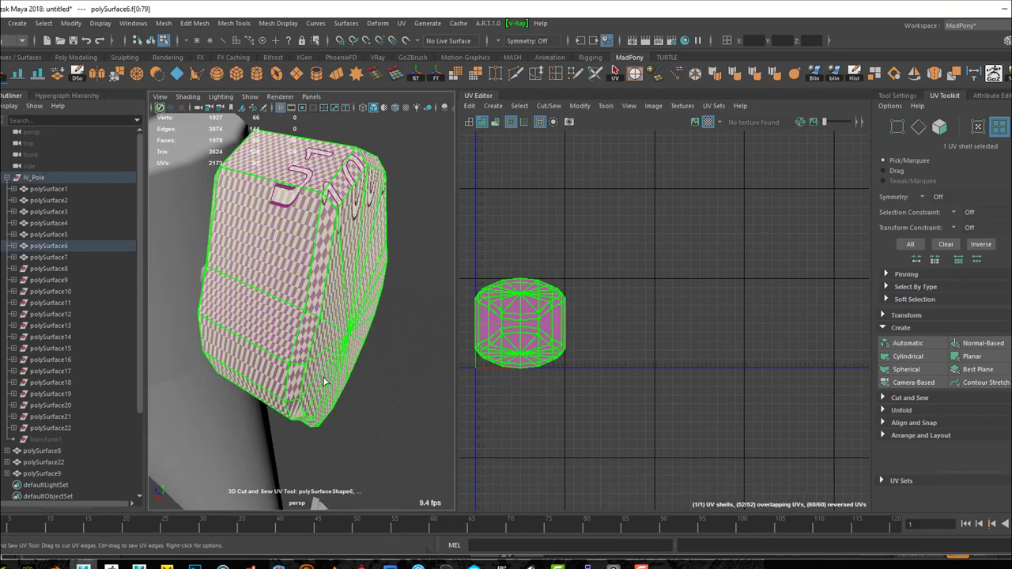
key("ctrl+u")
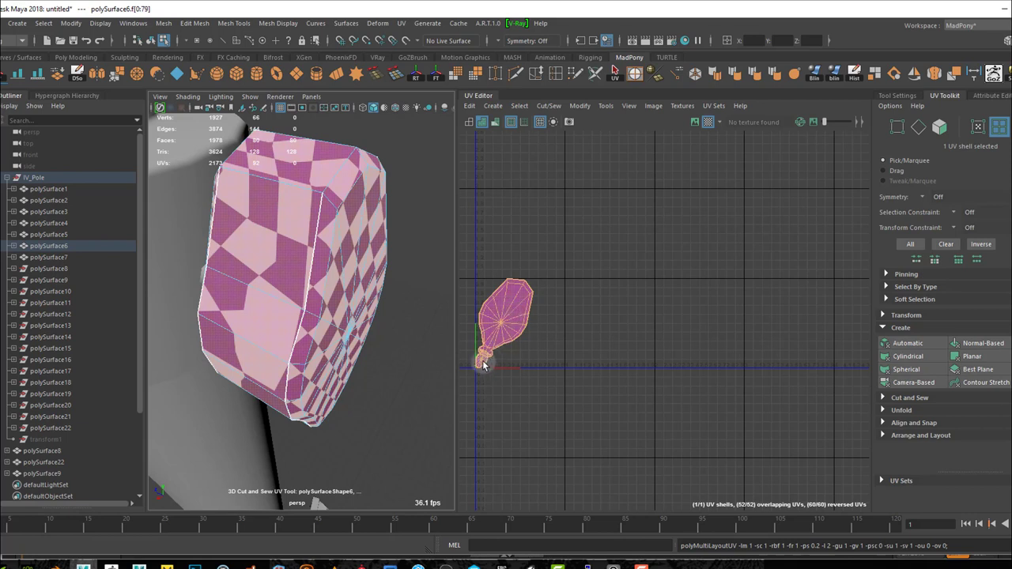
left_click_drag(372, 429, 430, 441, "alt")
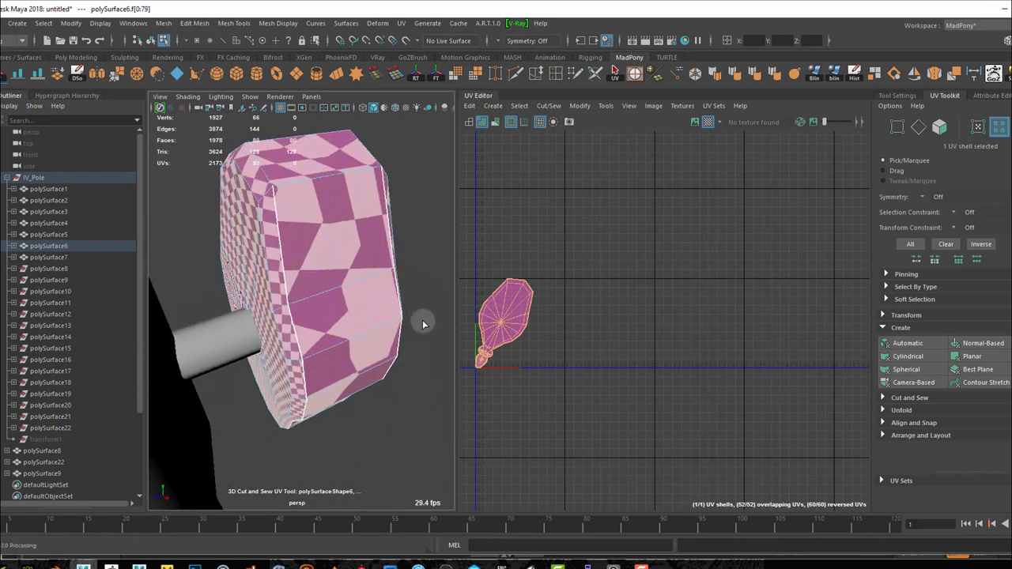
mouse_move(423, 324)
left_mouse_down("alt")
mouse_move(411, 332)
mouse_move(414, 309)
left_mouse_up("alt")
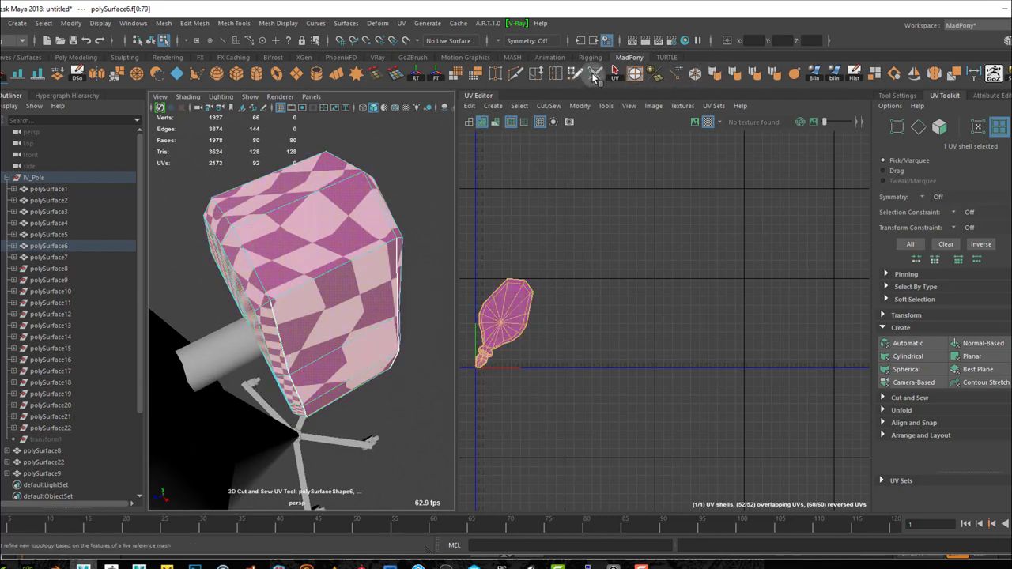
- Recut the knob's two rim loops completely and cut one crosswise edge to open its side band
left_click(636, 77)
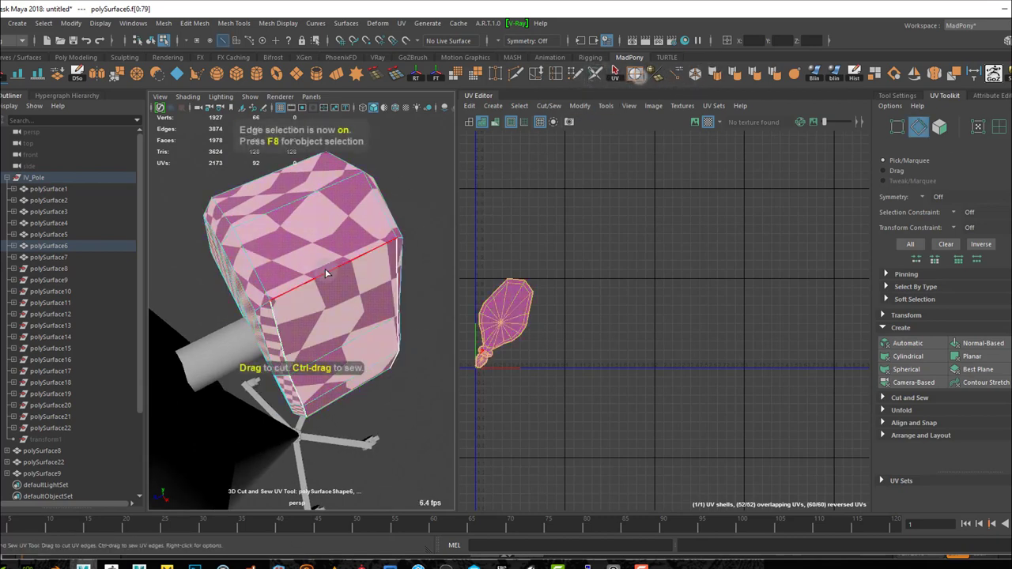
left_click(326, 272)
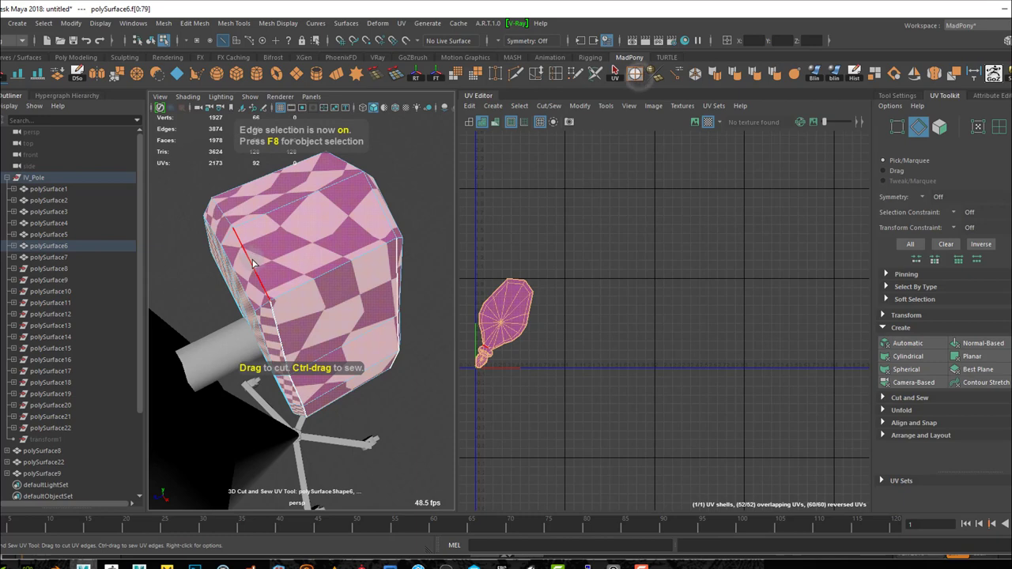
double_click(385, 219)
left_click_drag(427, 362, 415, 385, "alt")
left_click(307, 371)
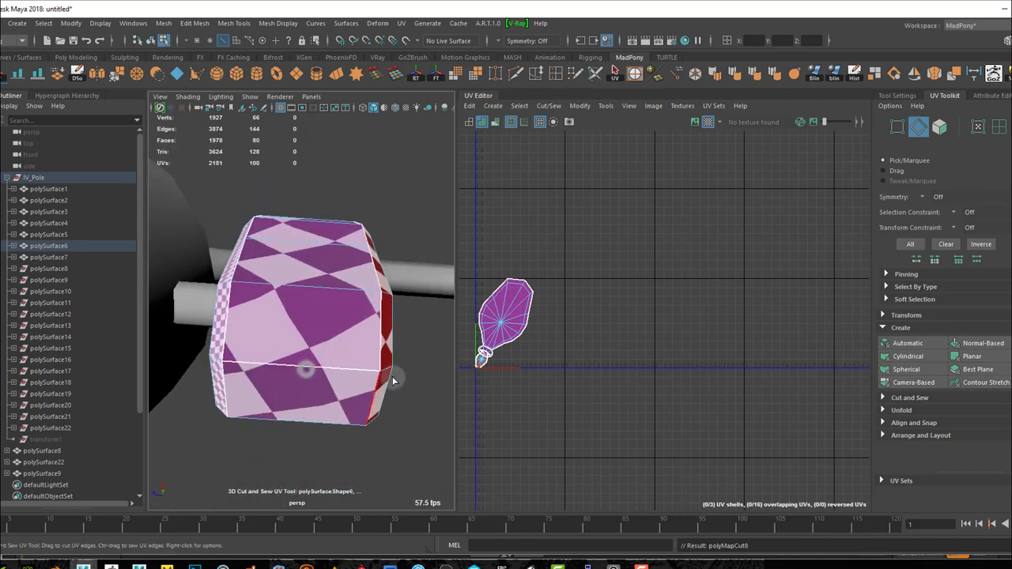
mouse_move(405, 330)
left_mouse_down("alt")
mouse_move(418, 395)
mouse_move(392, 386)
mouse_move(414, 345)
mouse_move(391, 322)
left_mouse_up("alt")
- Select all the knob's UV shells, unfold and lay them out, and inspect the checker pattern on its face
left_click(613, 75)
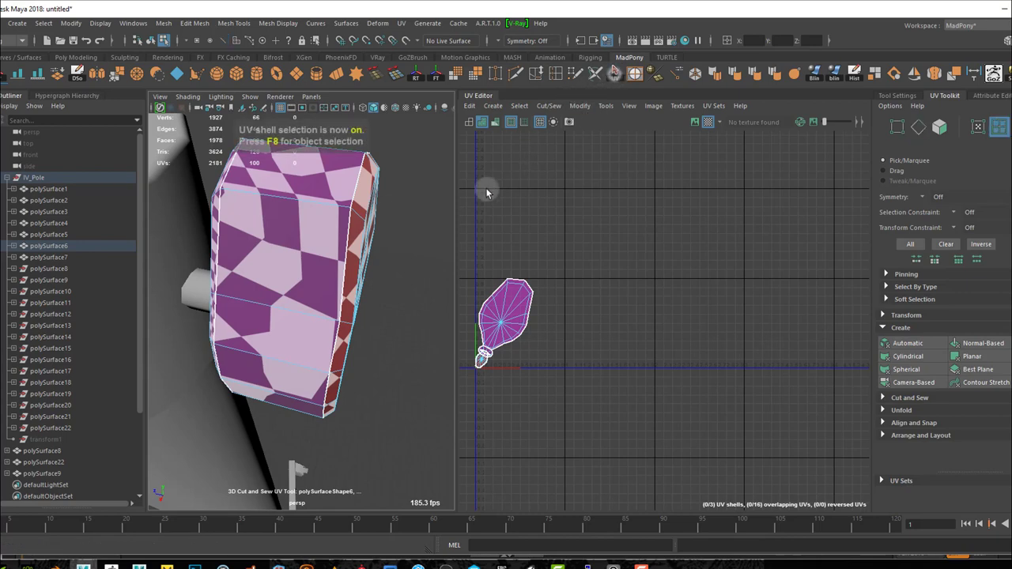
left_click_drag(419, 133, 187, 468)
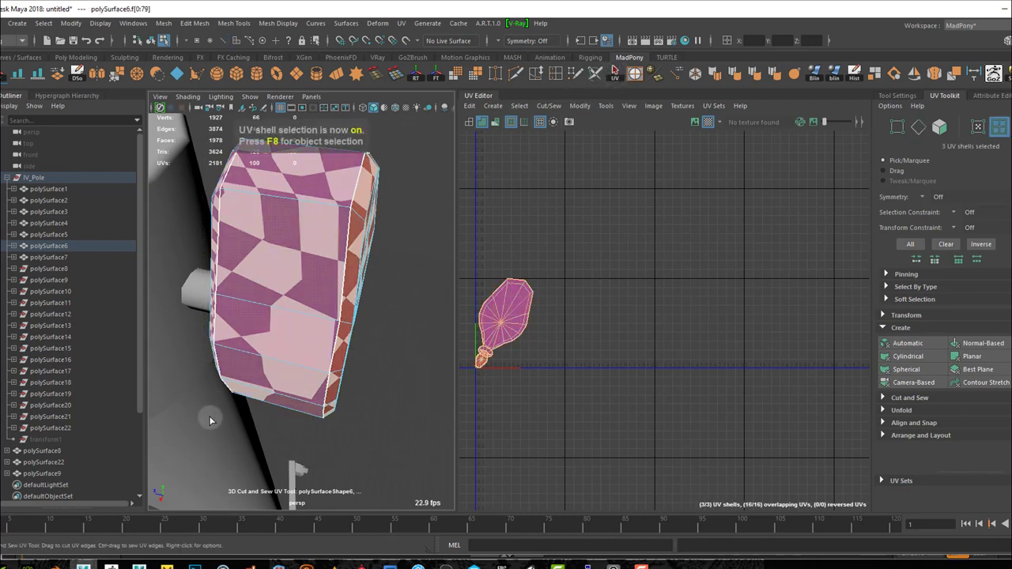
key("ctrl+u")
left_click_drag(424, 372, 497, 361, "alt")
left_click_drag(423, 275, 269, 286, "alt")
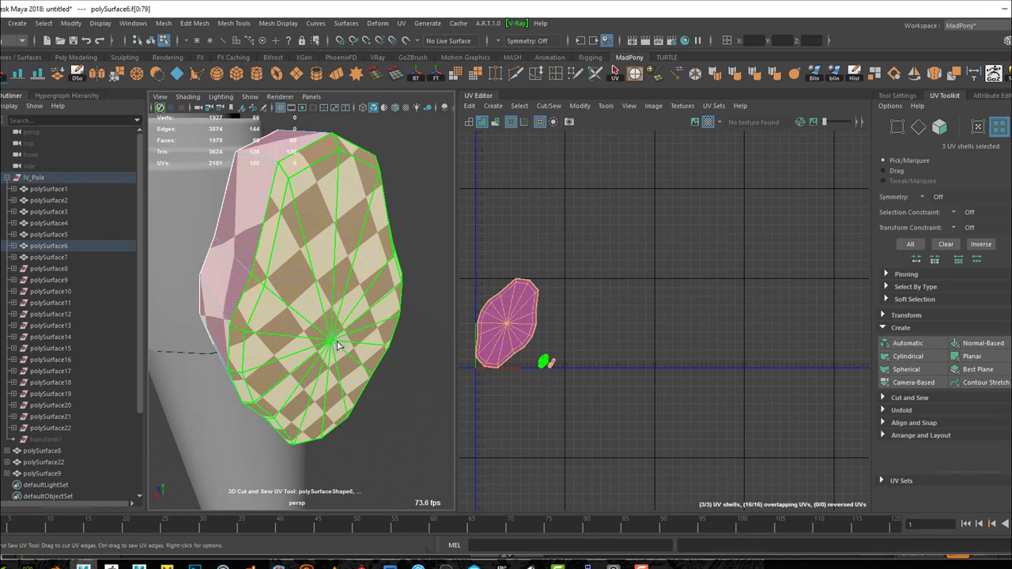
mouse_move(391, 424)
left_mouse_down("alt")
mouse_move(542, 412)
mouse_move(440, 422)
mouse_move(379, 413)
left_mouse_up("alt")
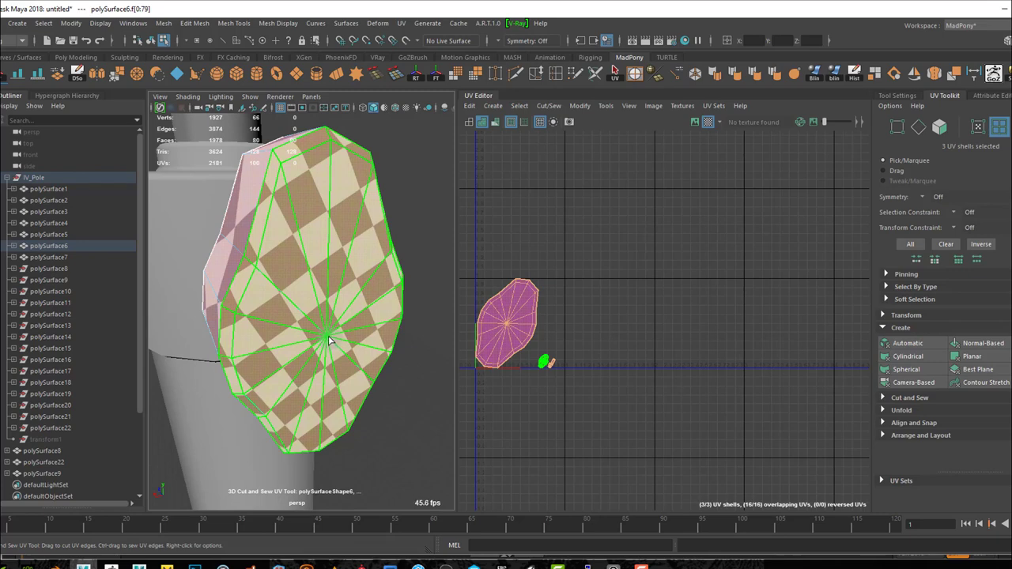
- Examine the stretched checker pattern on the knob's side band and compare the sizes and shapes of its UV shells
left_click_drag(331, 340, 416, 409, "alt")
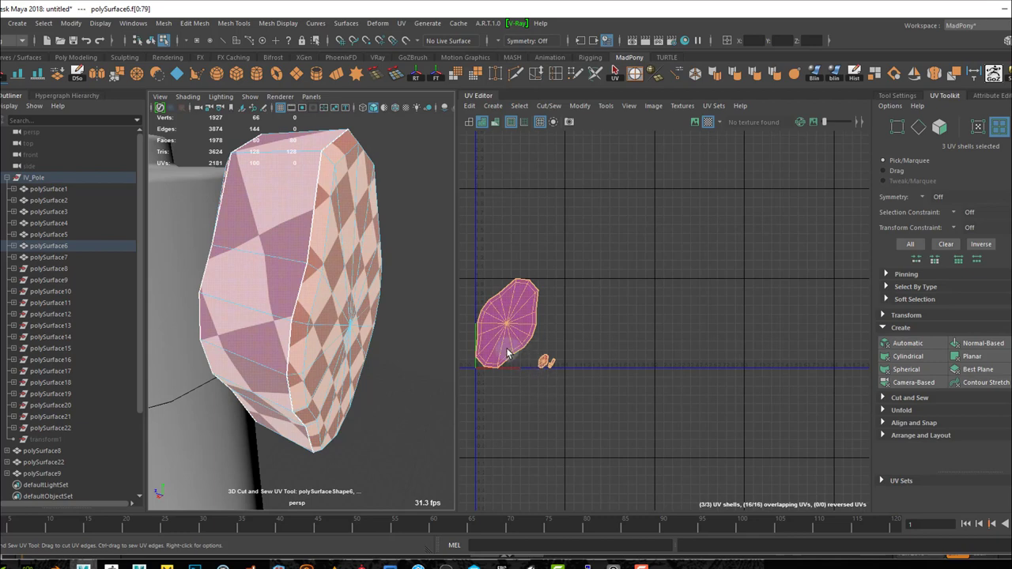
right_click_drag(491, 349, 597, 422, "alt")
middle_click_drag(525, 391, 578, 377, "alt")
right_click_drag(553, 320, 586, 363, "alt")
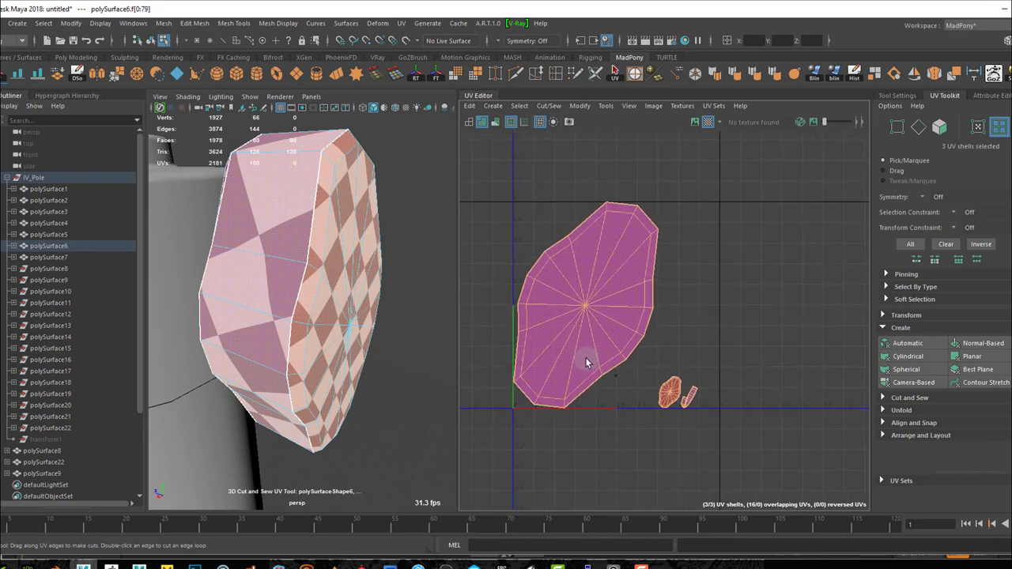
left_click_drag(426, 420, 438, 328, "alt")
right_click_drag(692, 410, 1000, 518, "alt")
right_click_drag(642, 387, 841, 473, "alt")
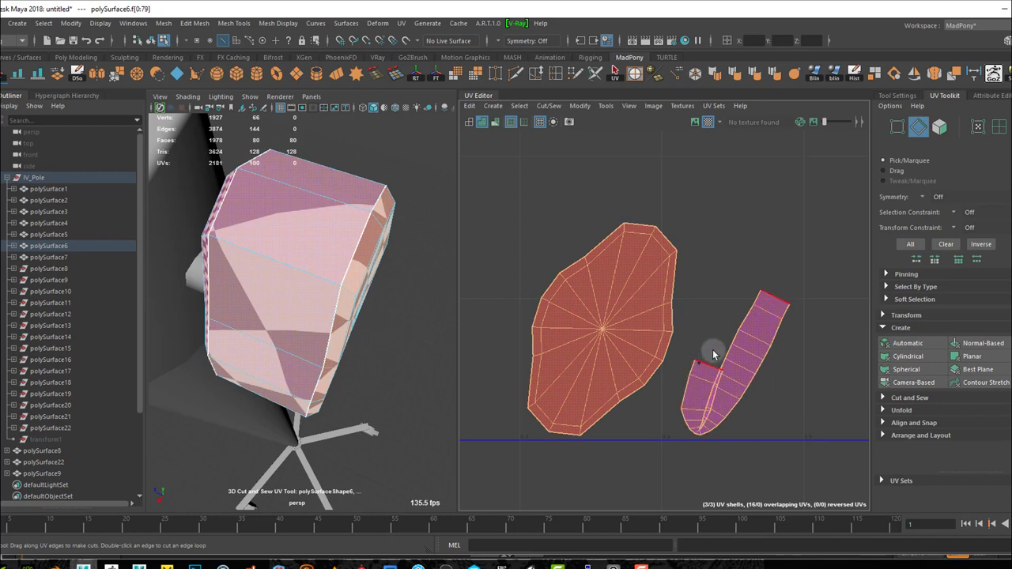
- Apply an Automatic UV projection to the knob and inspect the new shells and the checker pattern on its sides
left_click_drag(434, 342, 399, 350, "alt")
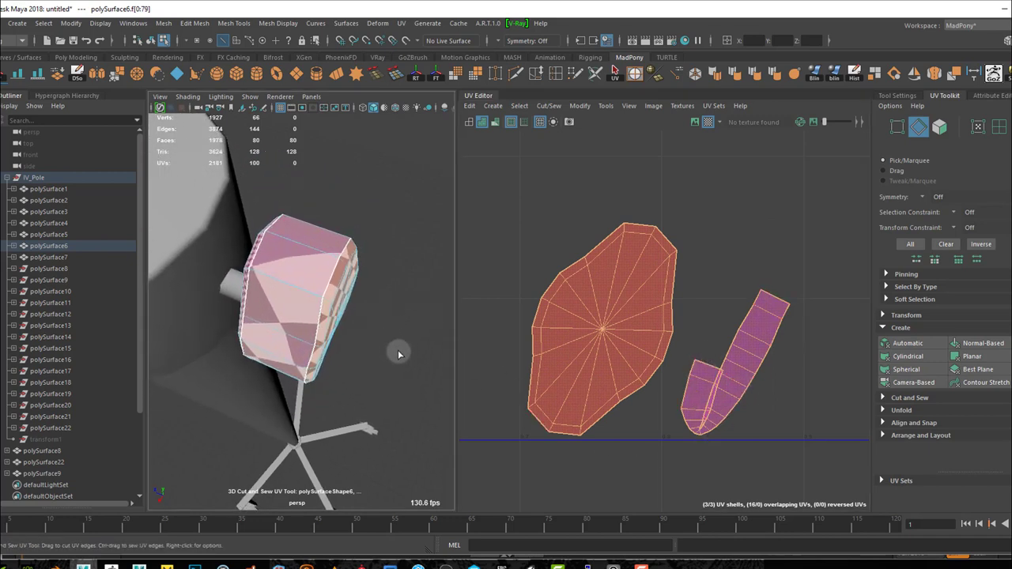
left_click(928, 345)
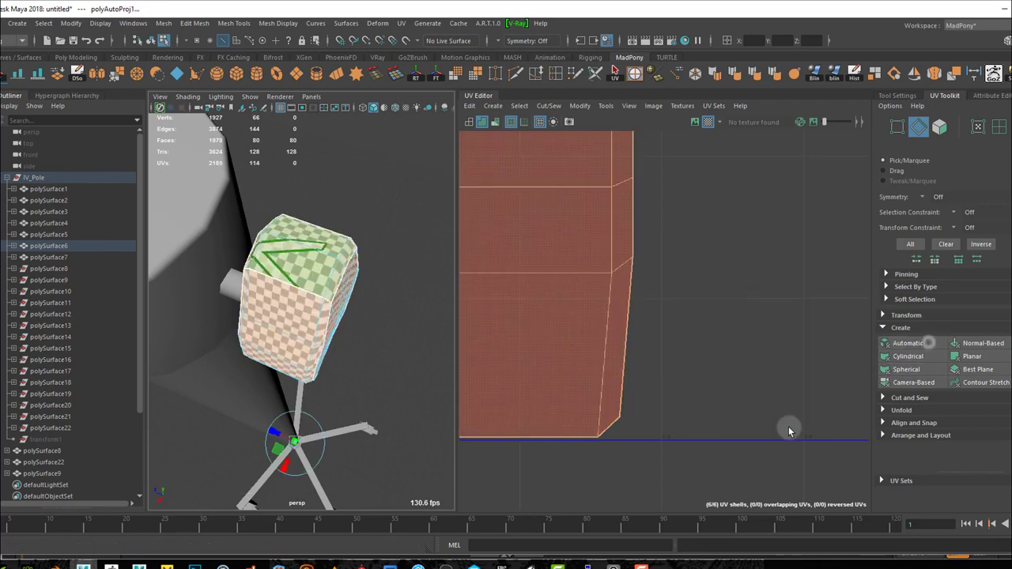
right_click_drag(700, 363, 108, 221, "alt")
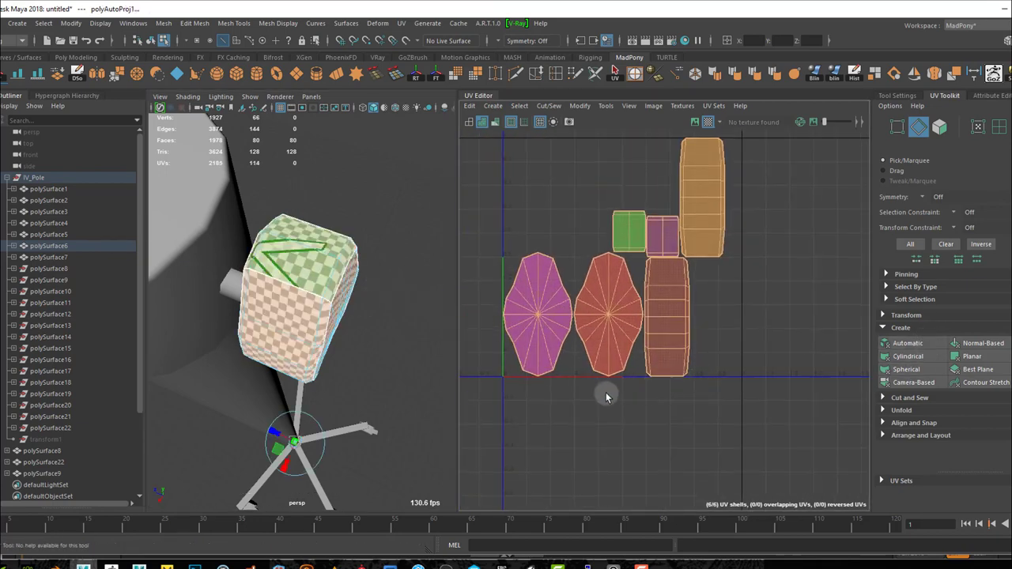
left_click_drag(393, 362, 356, 283, "alt")
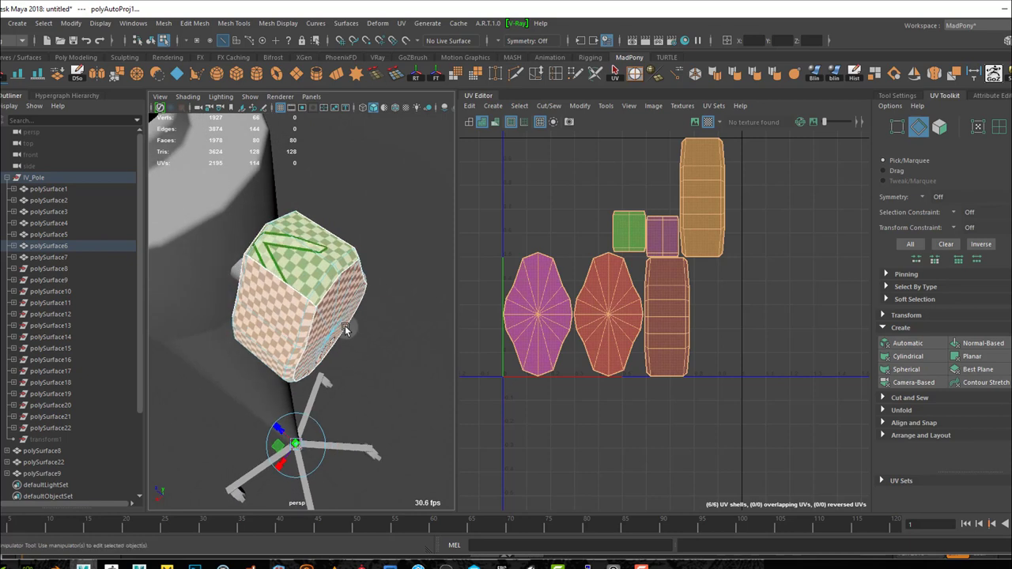
- Sew the UV edges between the knob's side faces with the 3D Cut and Sew UV tool, forming two side strips
right_click_drag(344, 325, 444, 344, "alt")
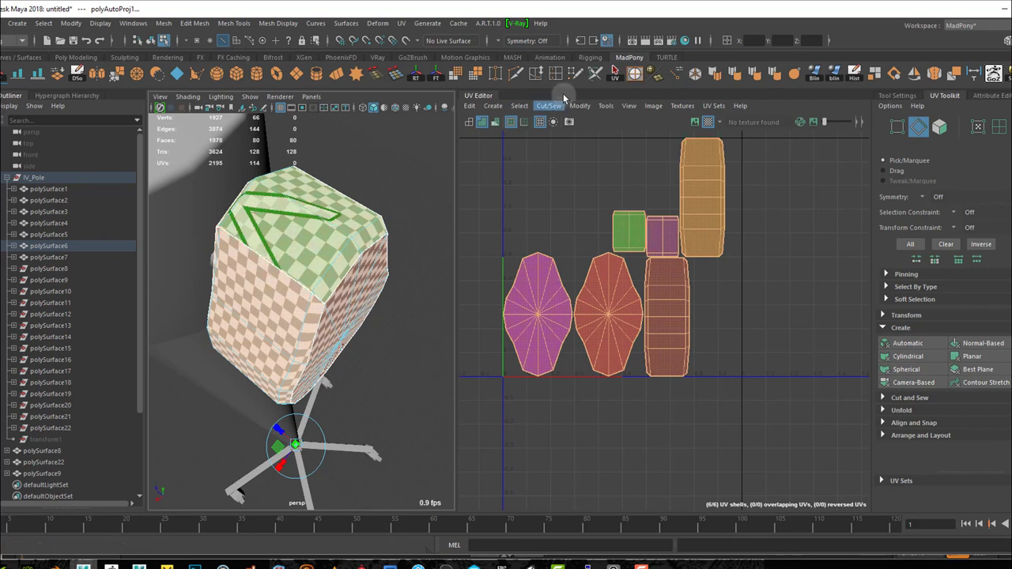
left_click(633, 73)
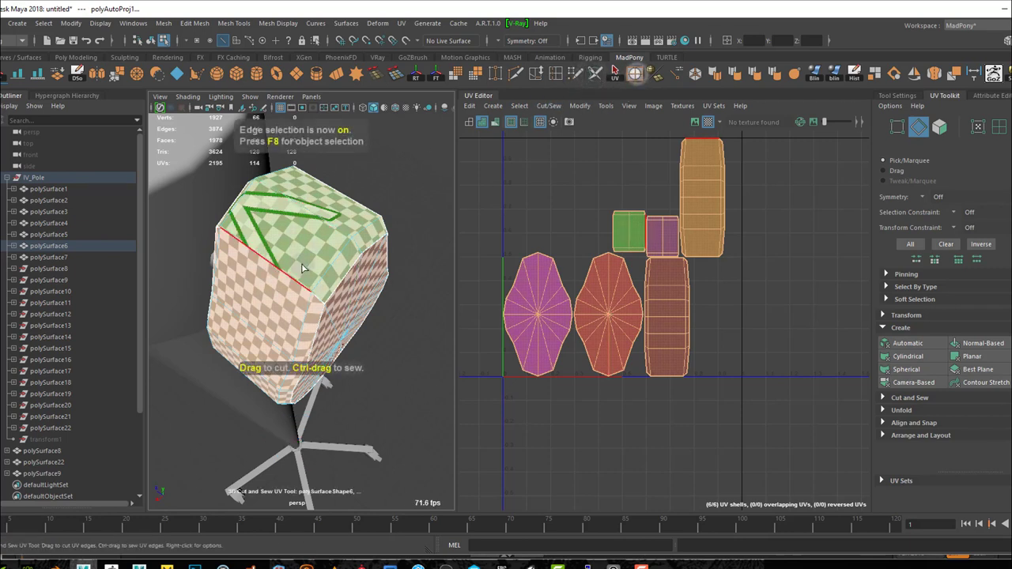
mouse_move(290, 275)
left_mouse_down("ctrl")
mouse_move(350, 339)
mouse_move(396, 362)
mouse_move(483, 359)
mouse_move(335, 310)
mouse_move(362, 203)
mouse_move(447, 212)
mouse_move(410, 288)
mouse_move(232, 229)
mouse_move(327, 308)
mouse_move(320, 316)
mouse_move(335, 356)
mouse_move(309, 385)
mouse_move(309, 405)
mouse_move(361, 377)
mouse_move(410, 372)
left_mouse_up("ctrl")
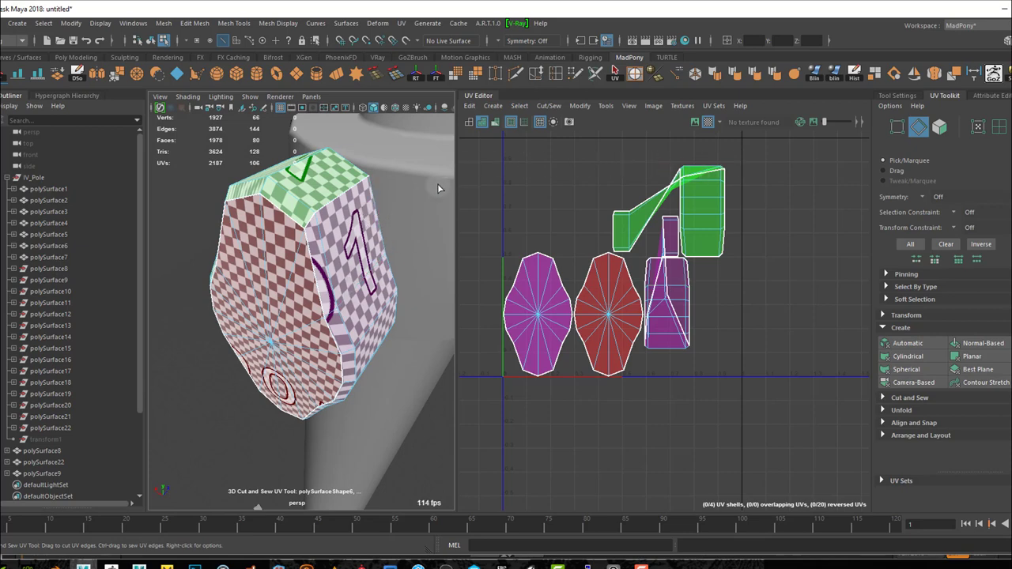
- Select all of the knob's UV shells, unfold them and lay them out in the UV tile
left_click(618, 79)
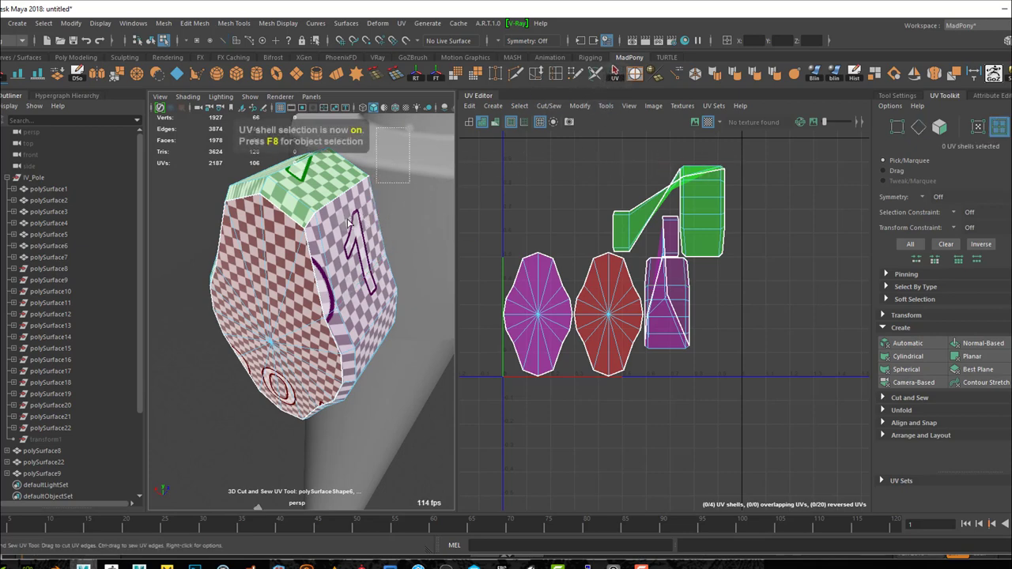
left_click(288, 414)
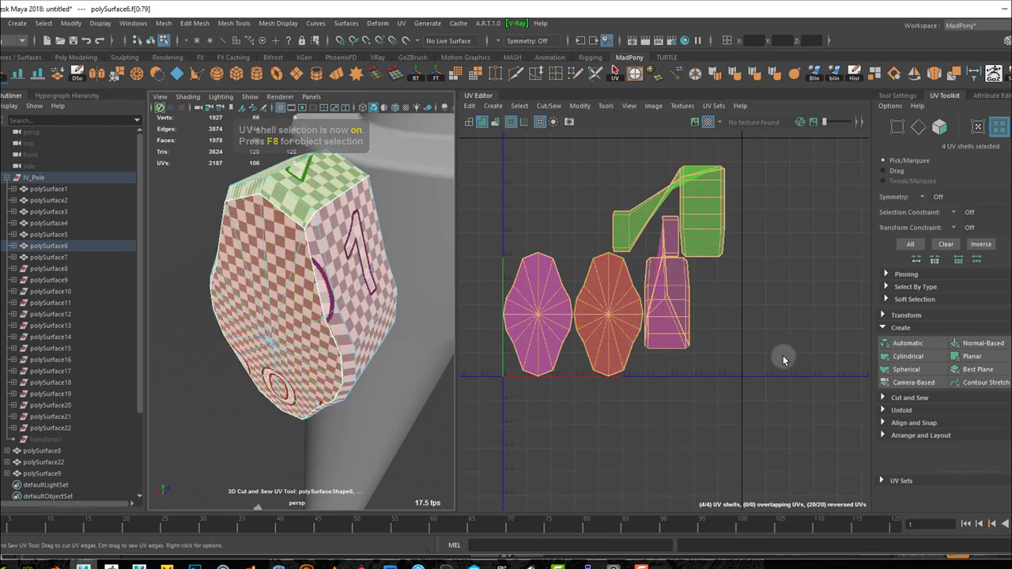
key("ctrl+u")
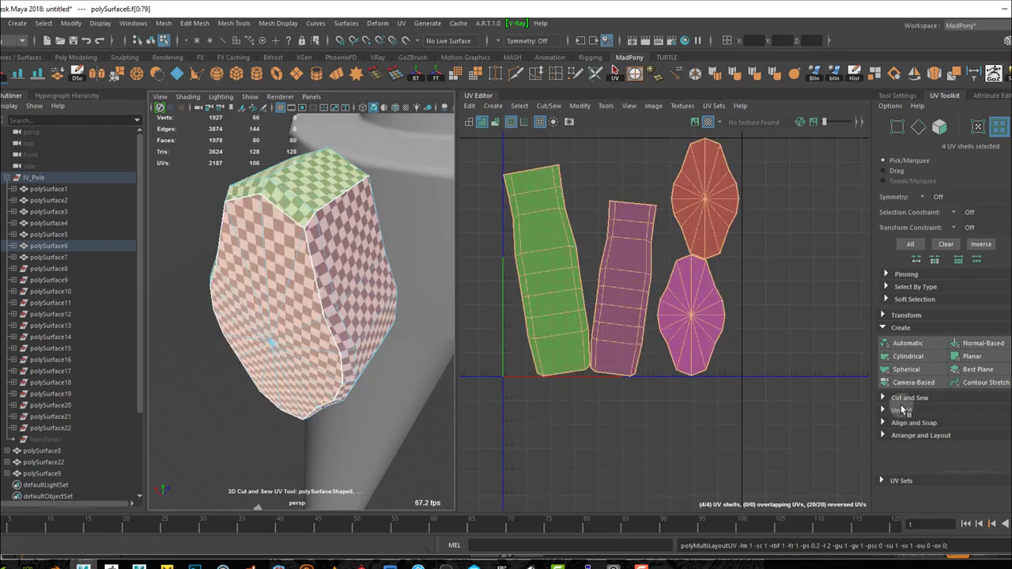
- Inspect the checker pattern around the knob and select the UV shell of the cap facing the stem
left_click_drag(214, 413, 312, 406, "alt")
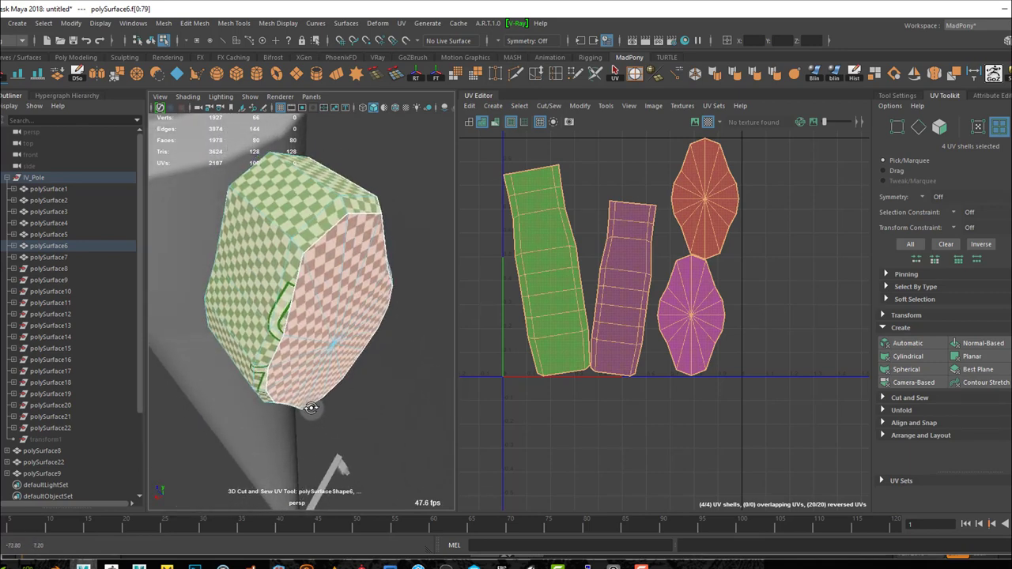
left_click_drag(355, 275, 414, 281, "alt")
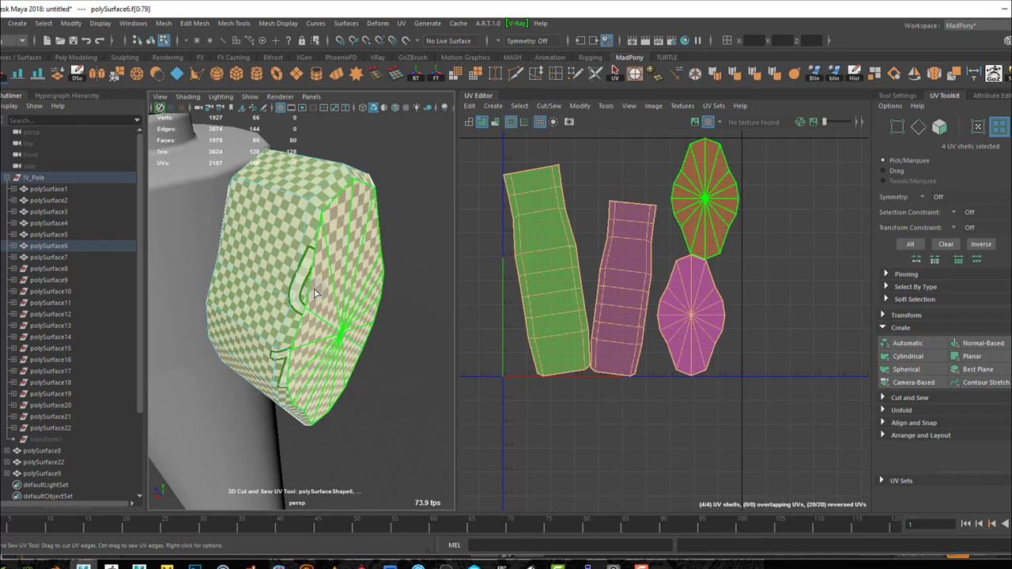
mouse_move(403, 384)
left_mouse_down("alt")
mouse_move(350, 361)
mouse_move(388, 357)
mouse_move(382, 377)
mouse_move(404, 374)
mouse_move(395, 372)
left_mouse_up("alt")
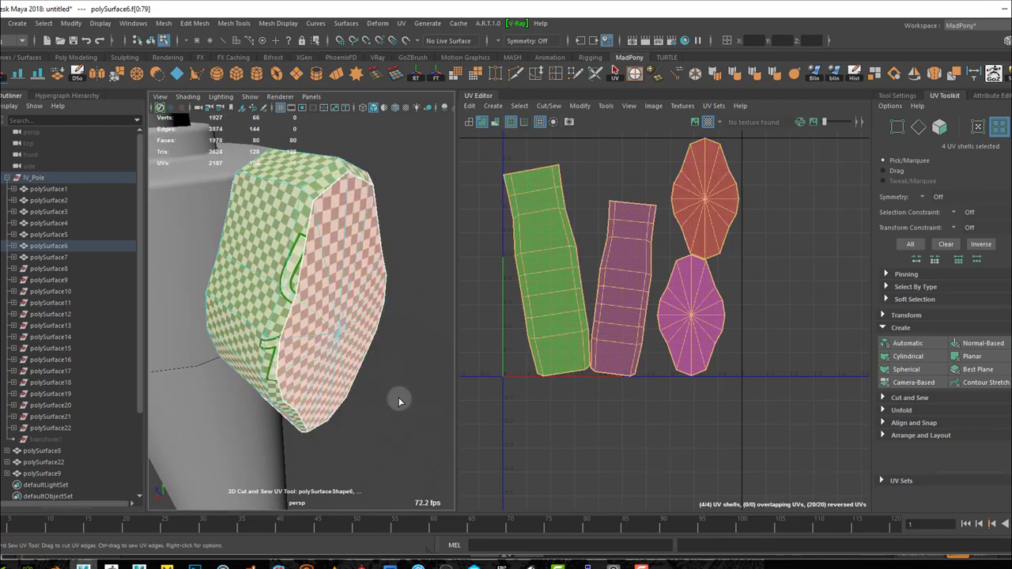
left_click_drag(399, 401, 316, 417, "alt")
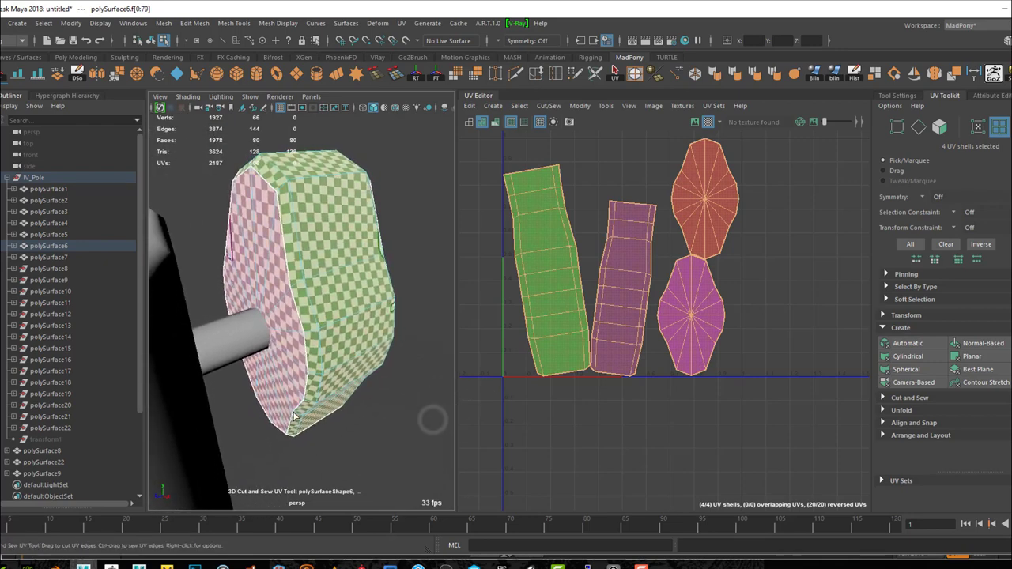
left_click(262, 276)
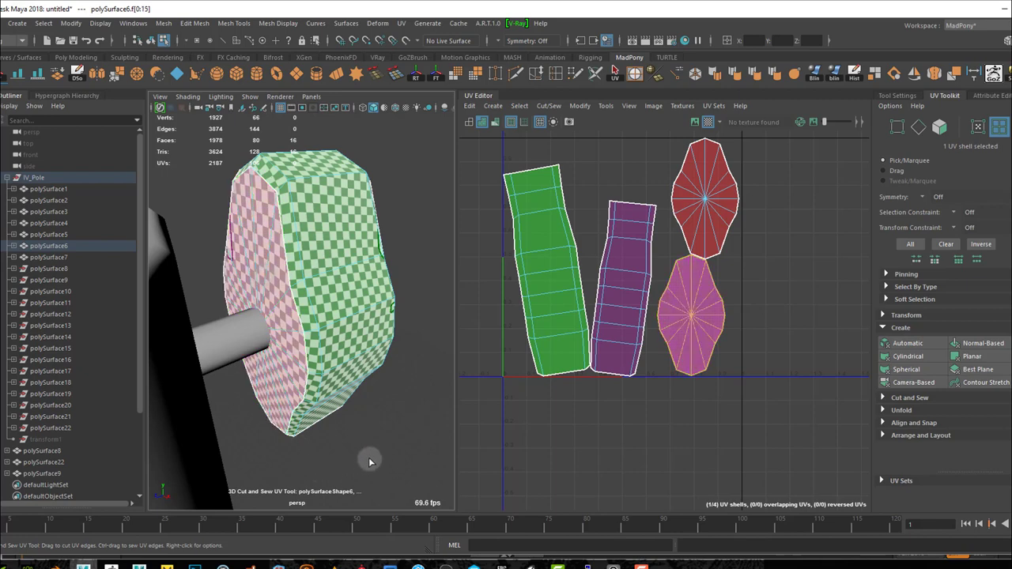
left_click(615, 74)
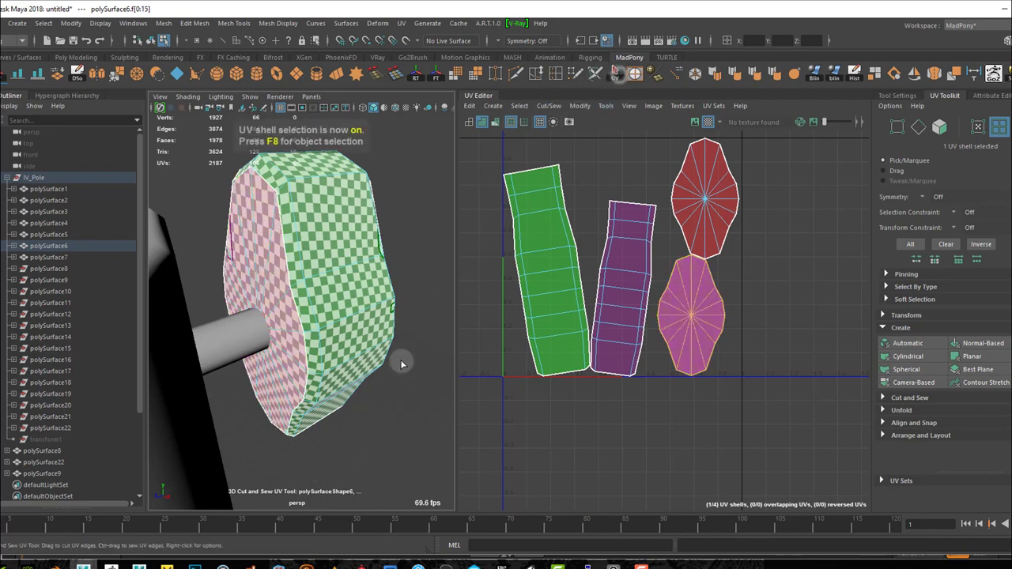
key("q")
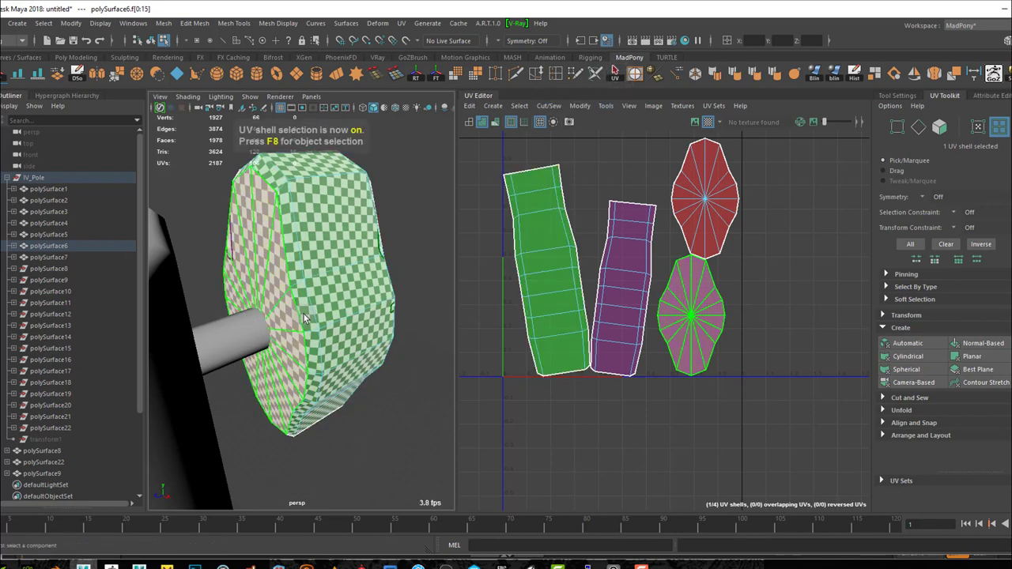
left_click(275, 330)
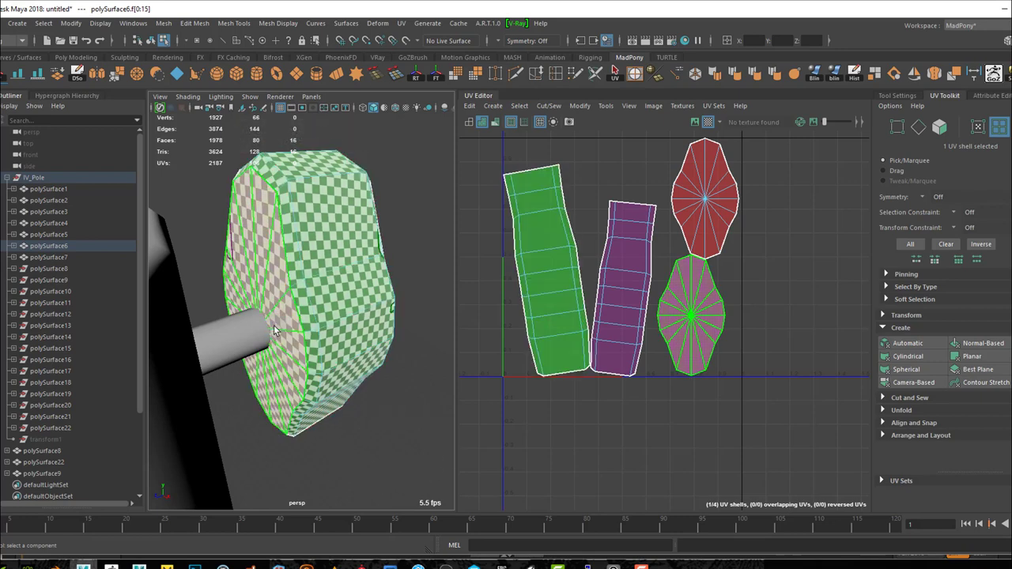
left_click(693, 318)
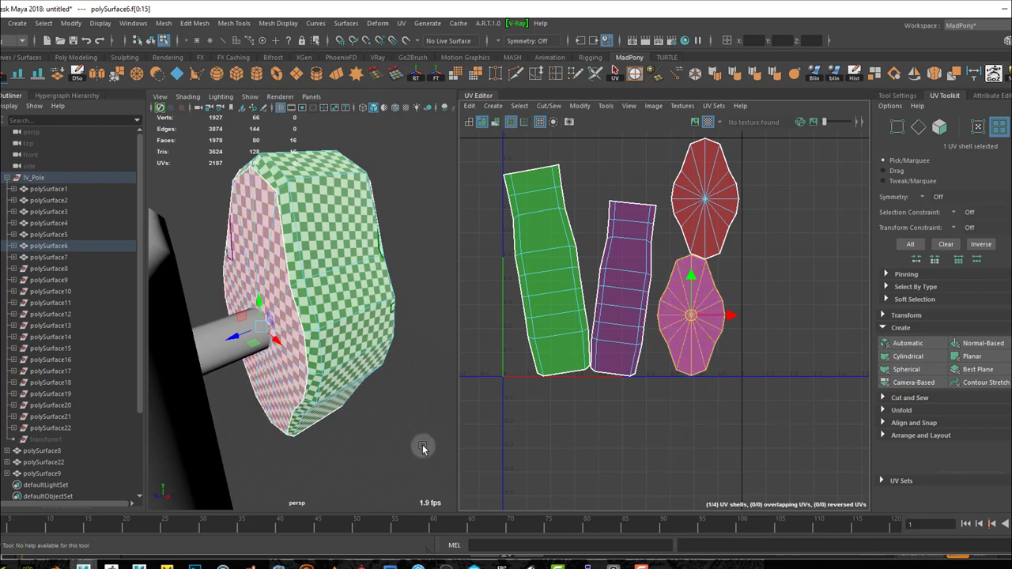
- Examine the knob's side seams and its placement on the pole from near and far
left_click_drag(427, 433, 315, 422, "alt")
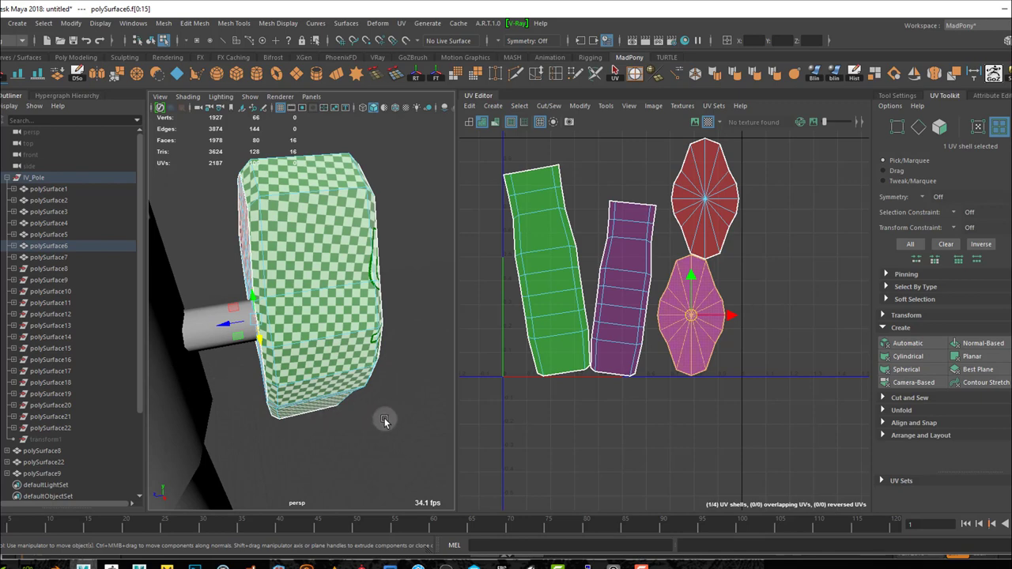
right_click_drag(406, 408, 138, 324, "alt")
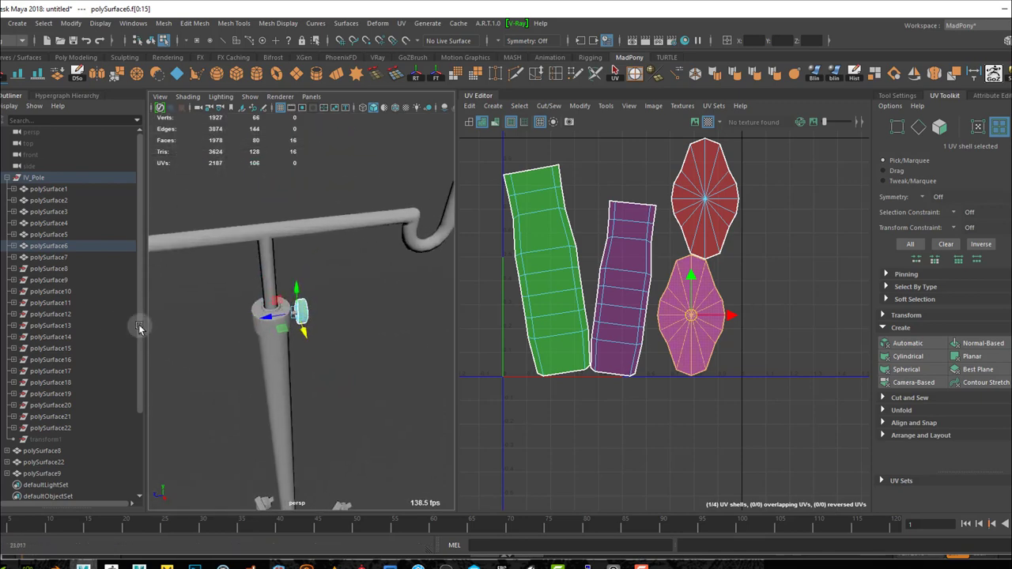
left_click_drag(139, 324, 308, 355, "alt")
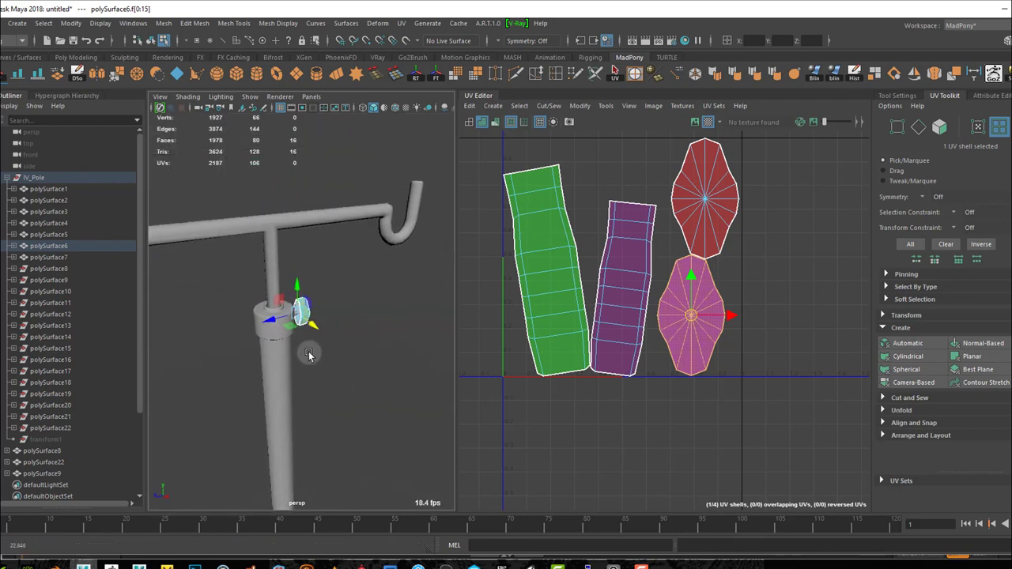
right_click_drag(309, 355, 411, 401, "alt")
left_click_drag(412, 401, 363, 360, "alt")
right_click_drag(363, 359, 397, 385, "alt")
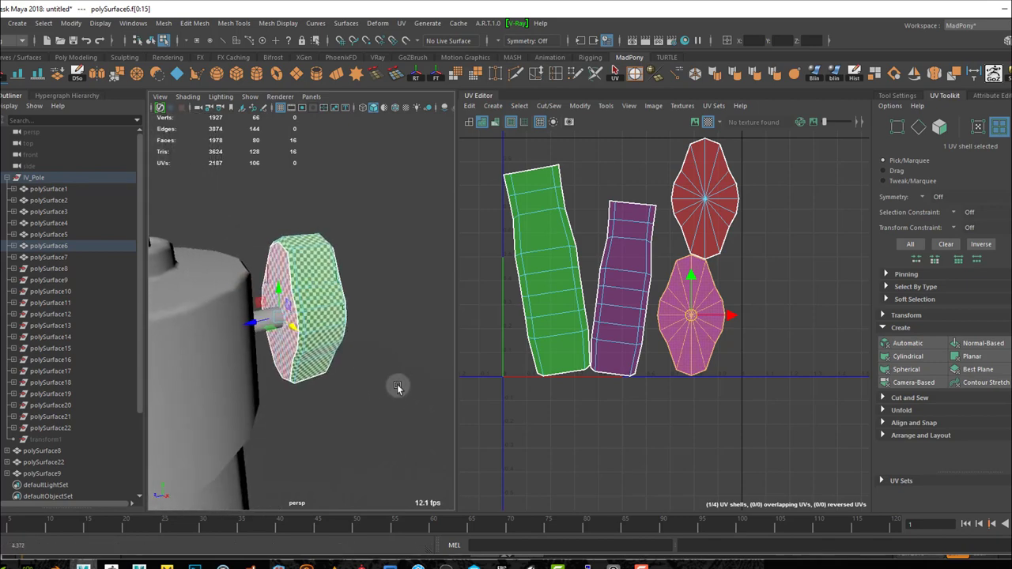
left_click_drag(397, 385, 359, 395, "alt")
right_click_drag(359, 394, 324, 372, "alt")
left_click_drag(383, 386, 346, 392, "alt")
right_click_drag(346, 391, 448, 414, "alt")
left_click_drag(402, 417, 440, 360, "alt")
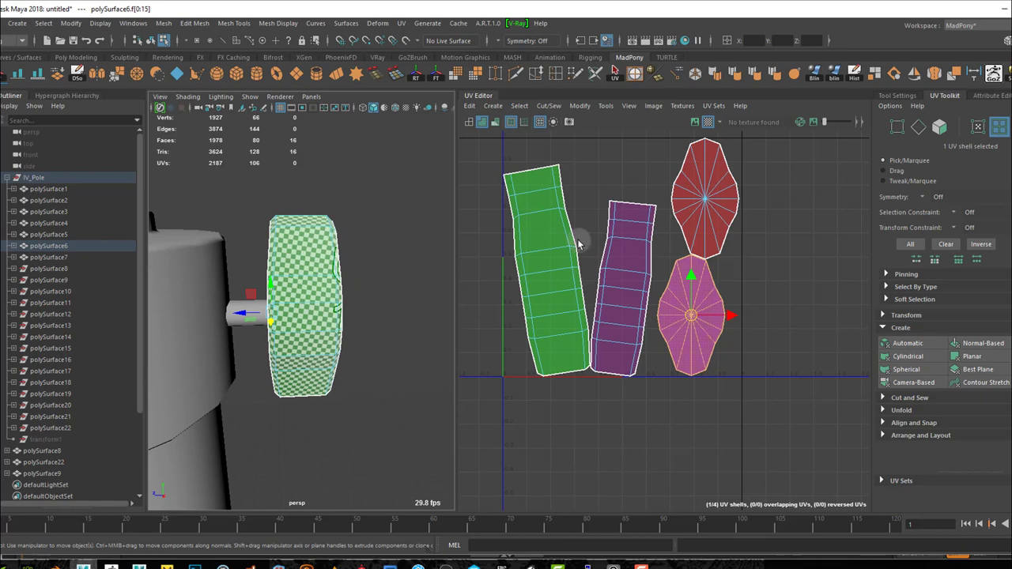
- Straighten the green and purple side-strip UV shells one after the other with Orient Shells
left_click(615, 163)
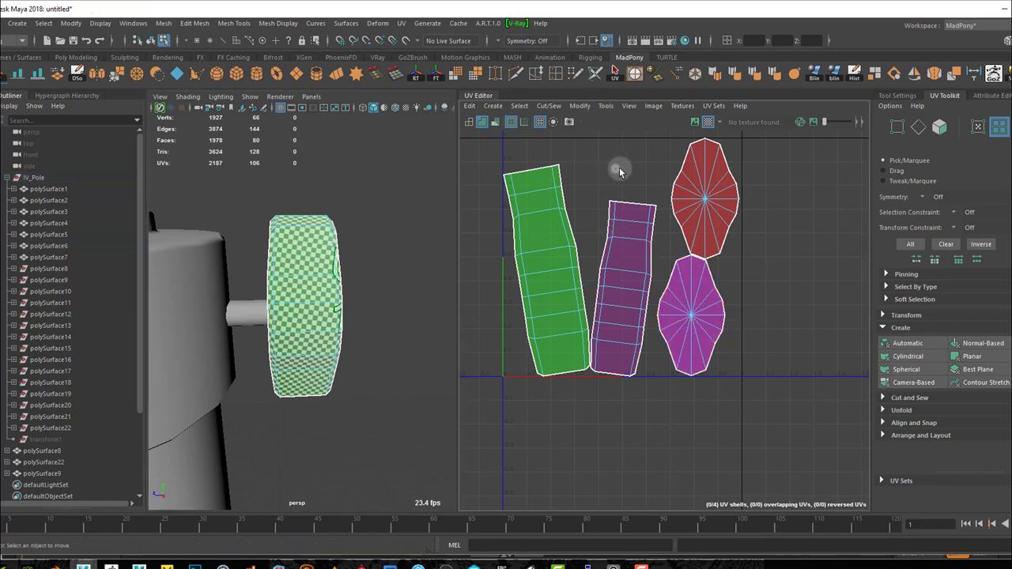
left_click(559, 254)
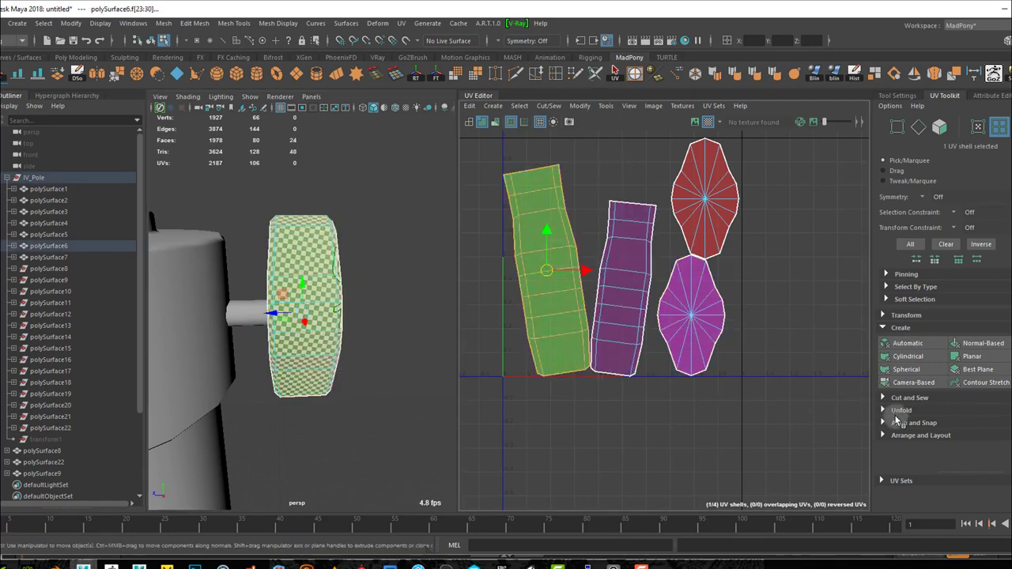
left_click(884, 328)
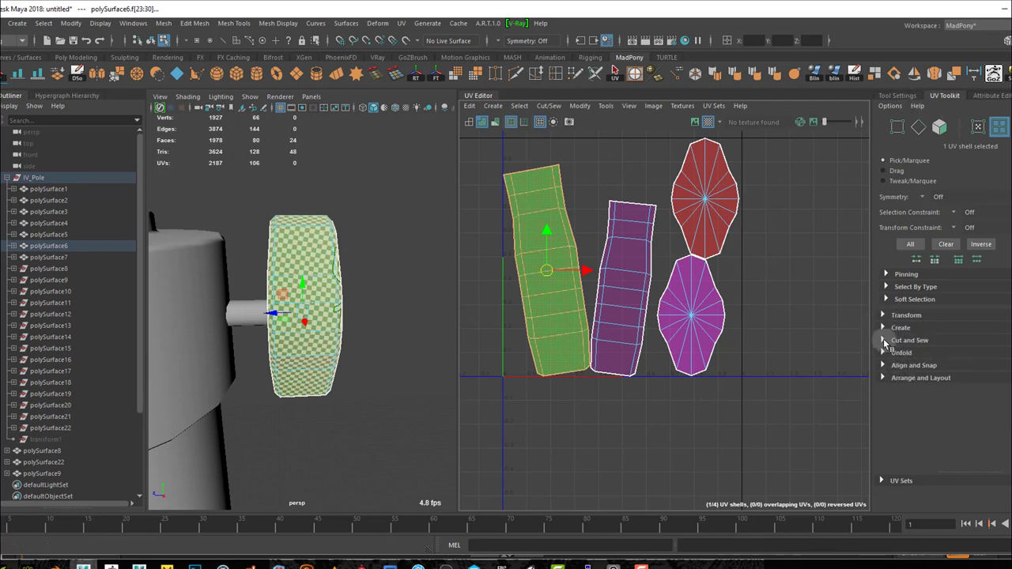
left_click(884, 352)
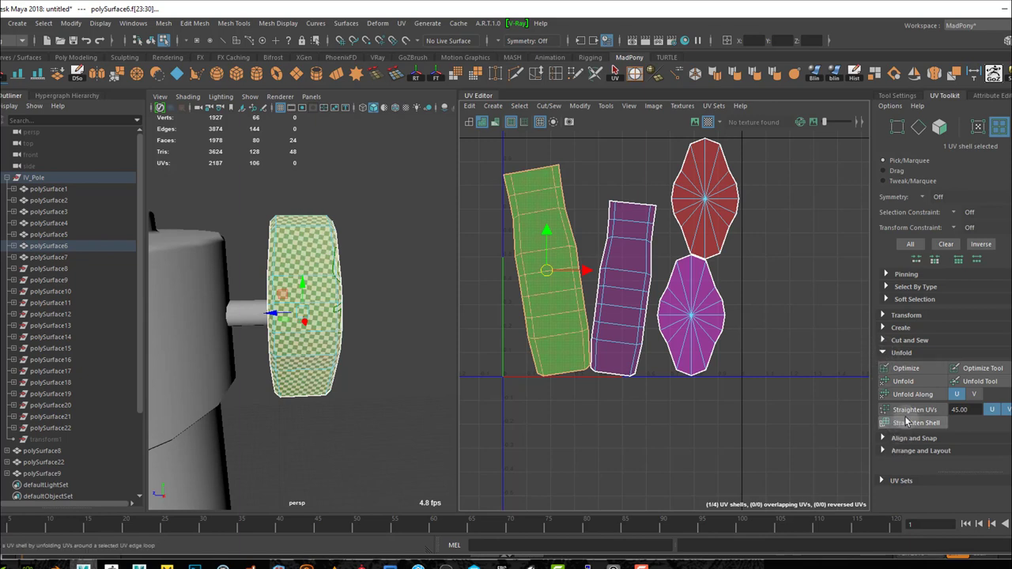
left_click(884, 353)
left_click(884, 379)
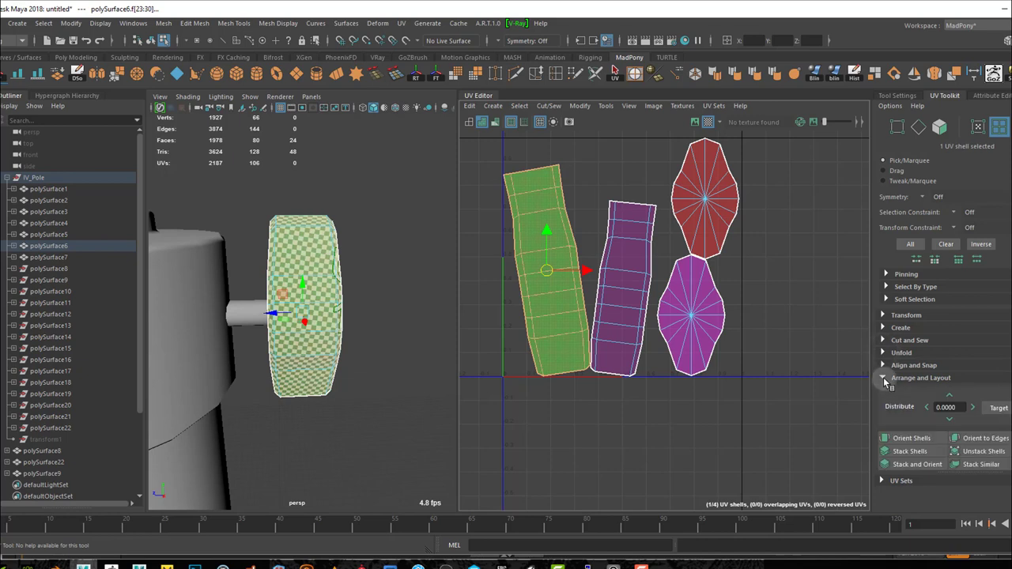
left_click(919, 440)
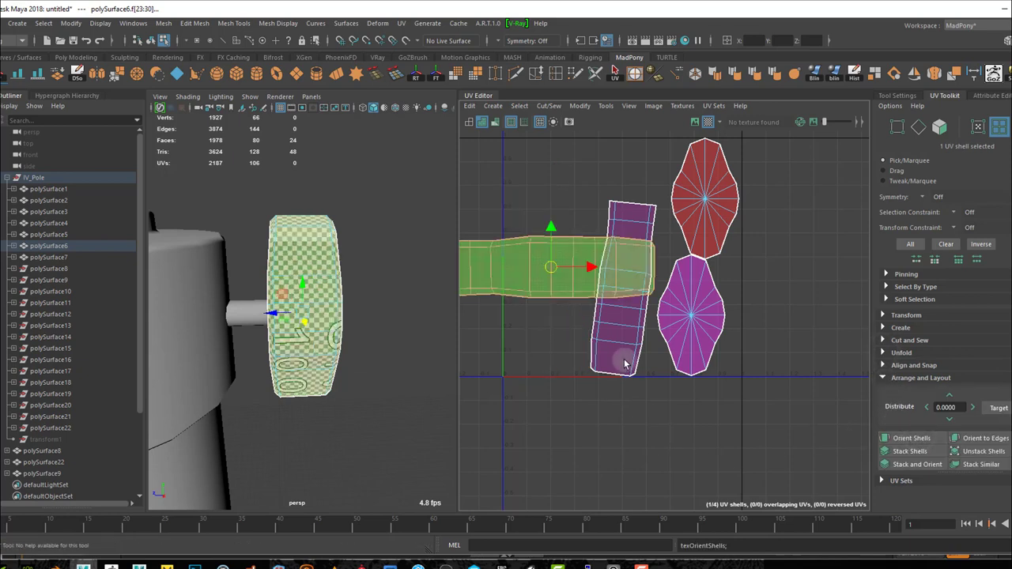
left_click(572, 342)
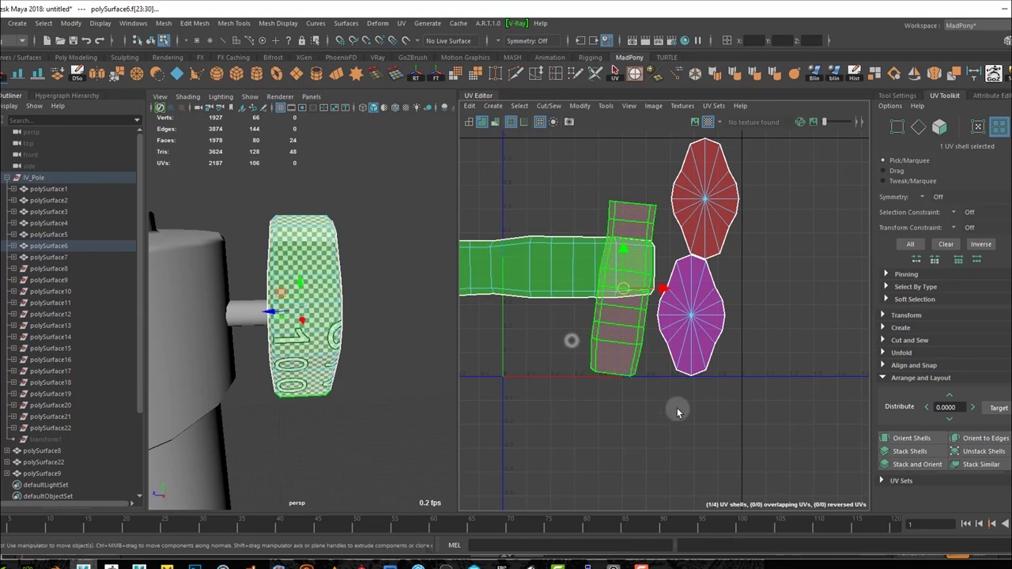
left_click(917, 439)
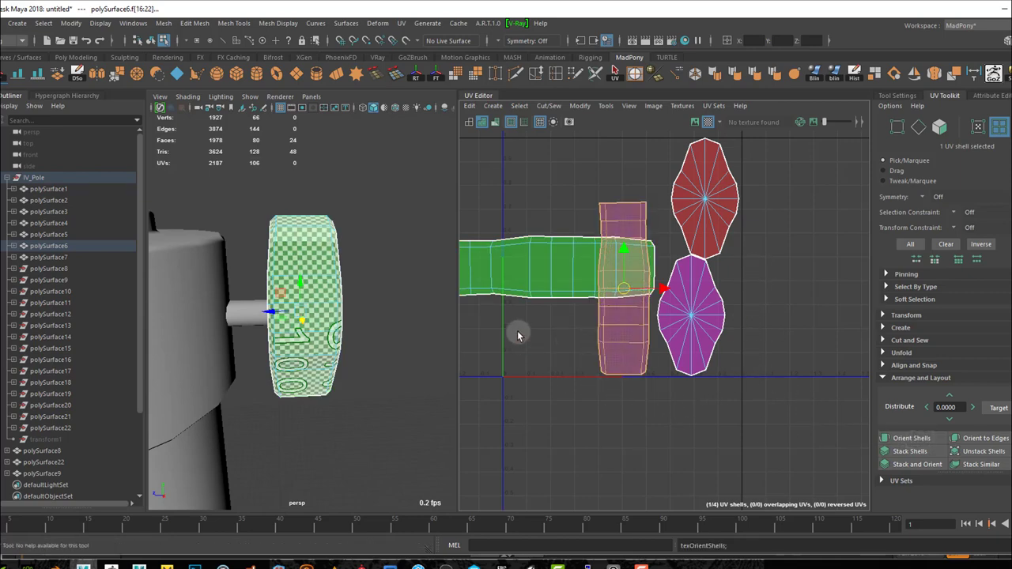
- Rotate the green side-strip UV shell upright beside the purple strip and align it exactly with Orient Shells
left_click(546, 273)
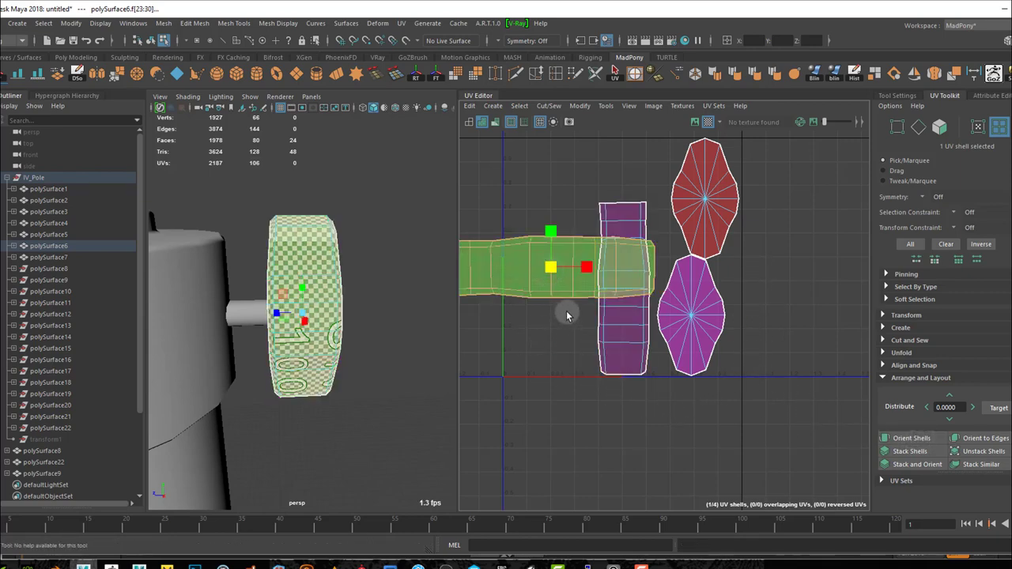
key("e")
left_click_drag(556, 311, 592, 270)
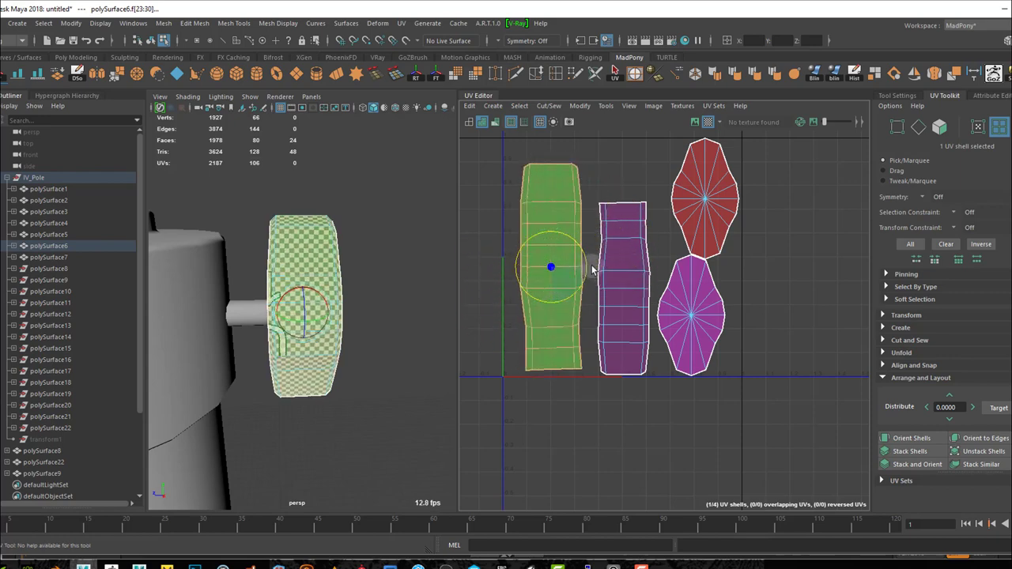
left_click(923, 440)
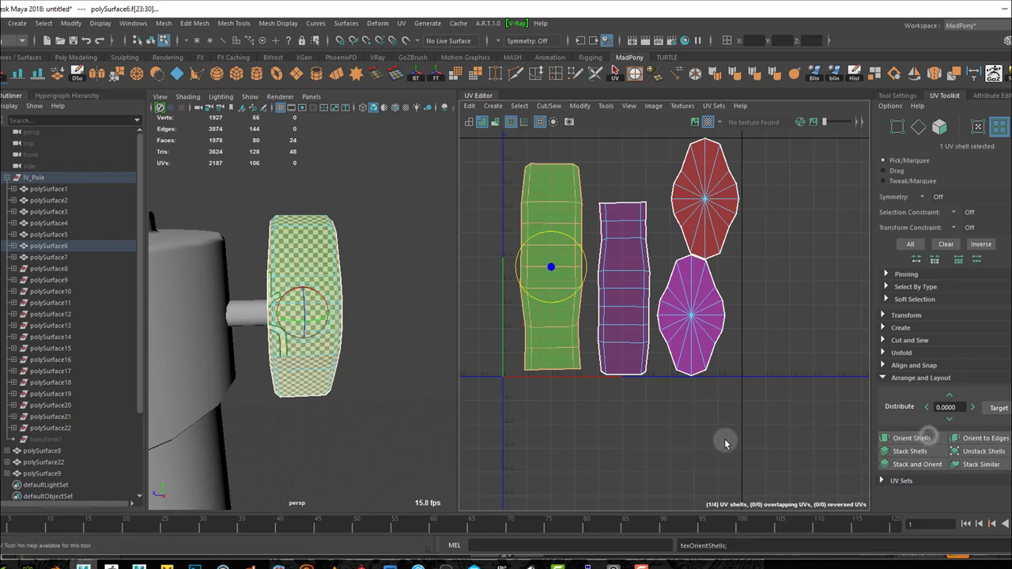
- Move the red cap UV shell directly above the magenta cap shell, leaving a small gap between them
left_click(618, 172)
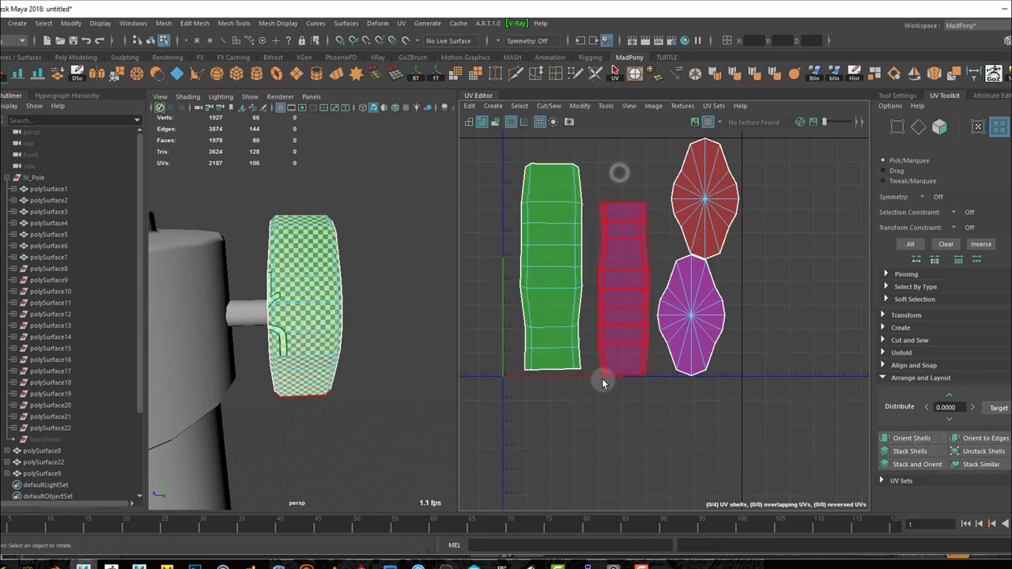
middle_click_drag(643, 421, 631, 462, "alt")
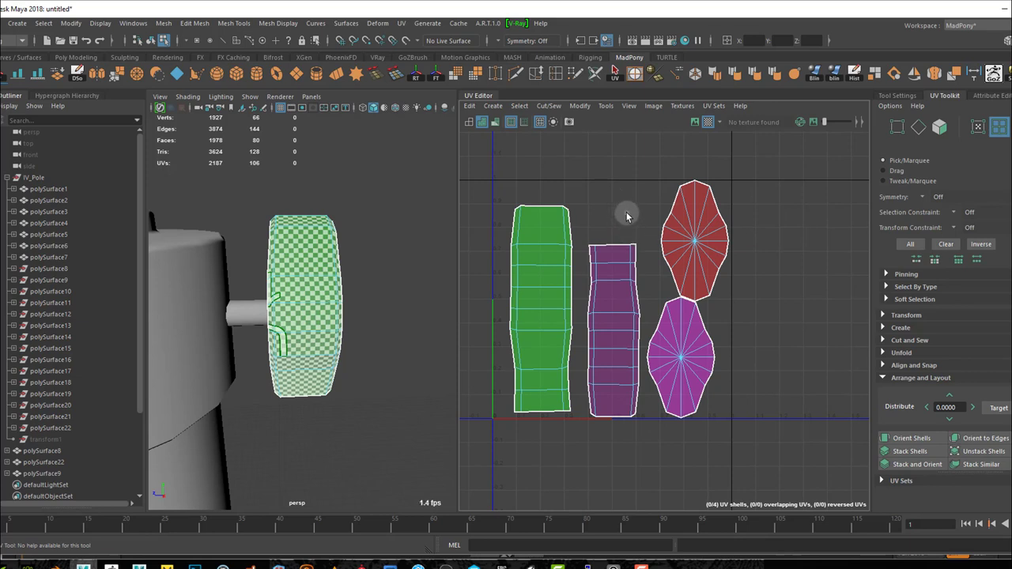
left_click(708, 254)
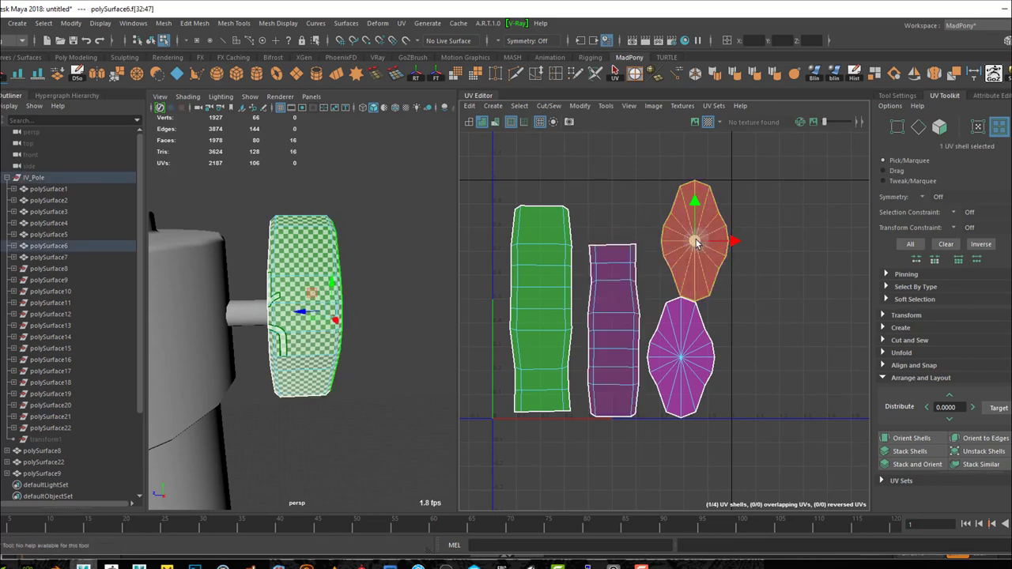
left_click_drag(696, 243, 680, 230)
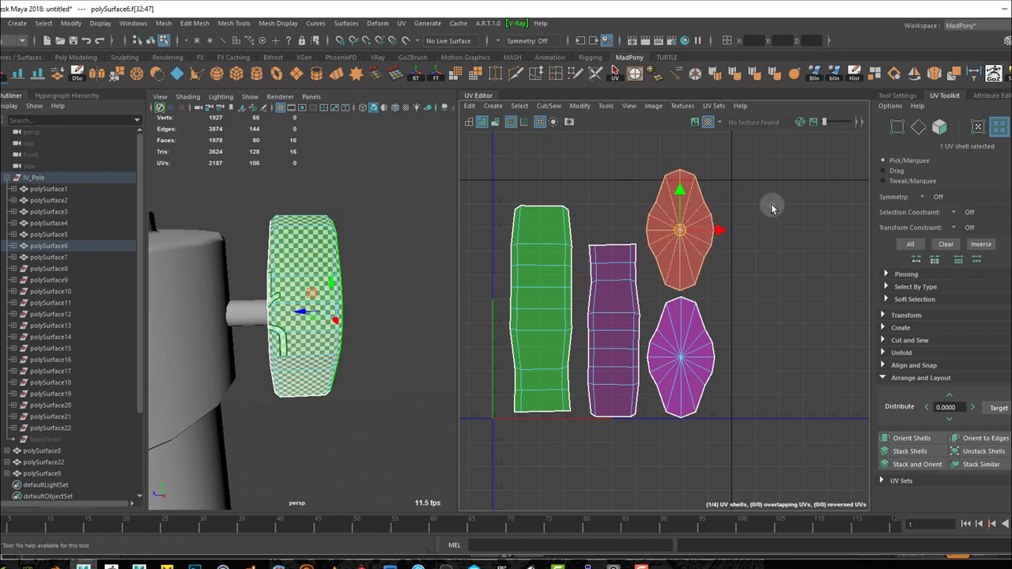
- Scale all four of the knob's UV shells down together, keeping their arrangement
left_click_drag(771, 207, 530, 372)
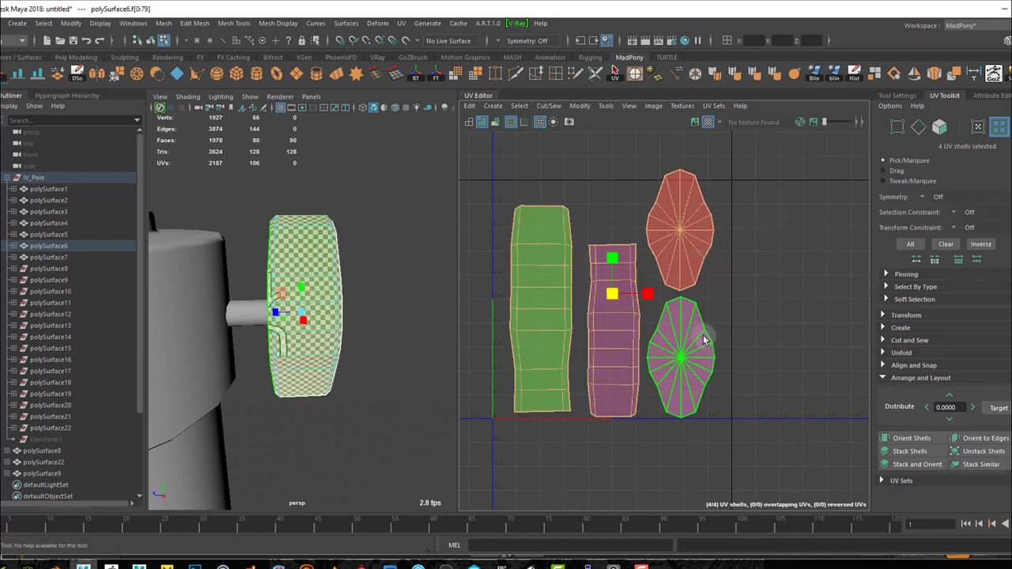
left_click(758, 344)
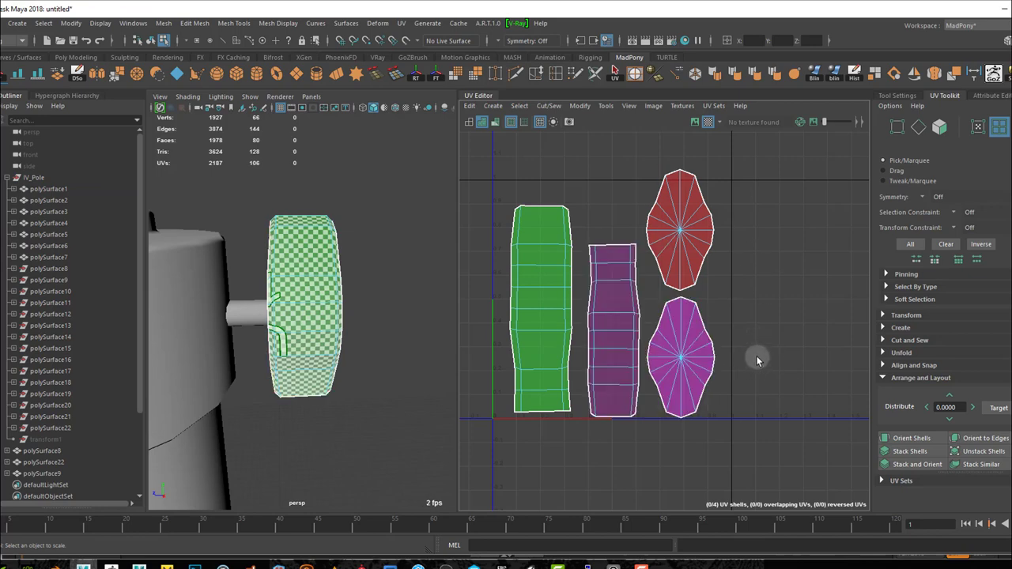
left_click_drag(761, 255, 526, 370)
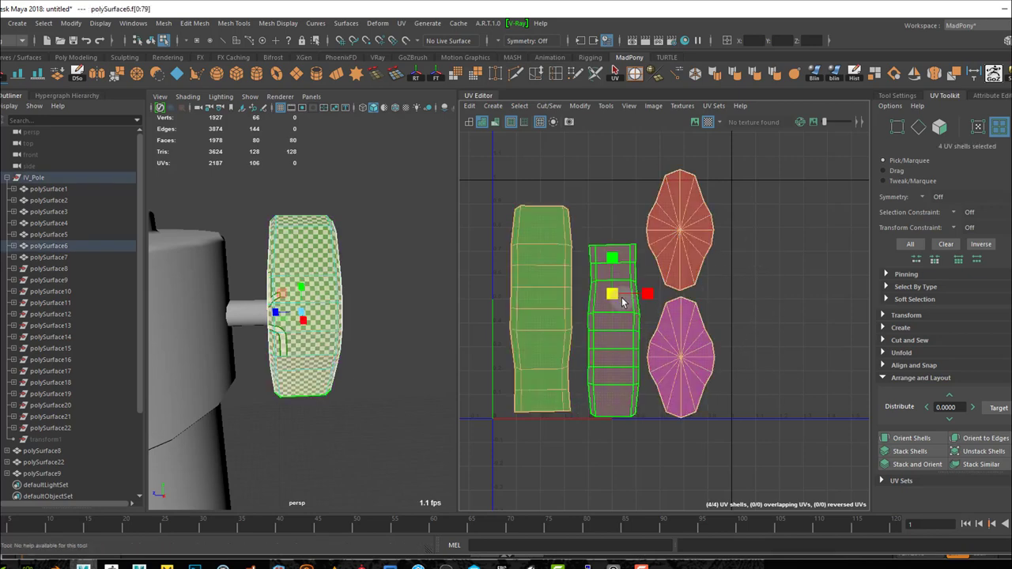
left_click_drag(613, 296, 589, 303)
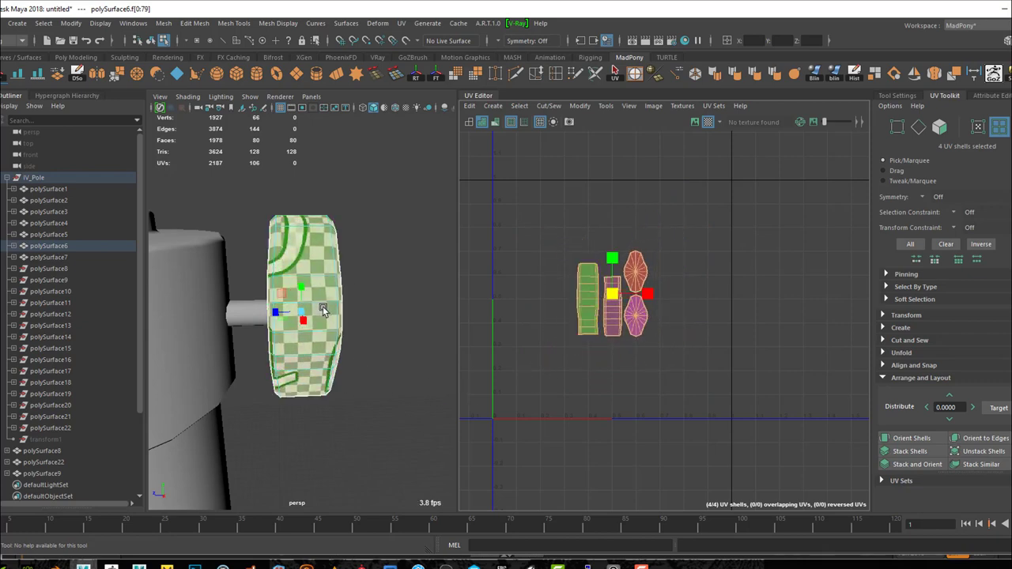
left_click_drag(397, 362, 372, 366, "alt")
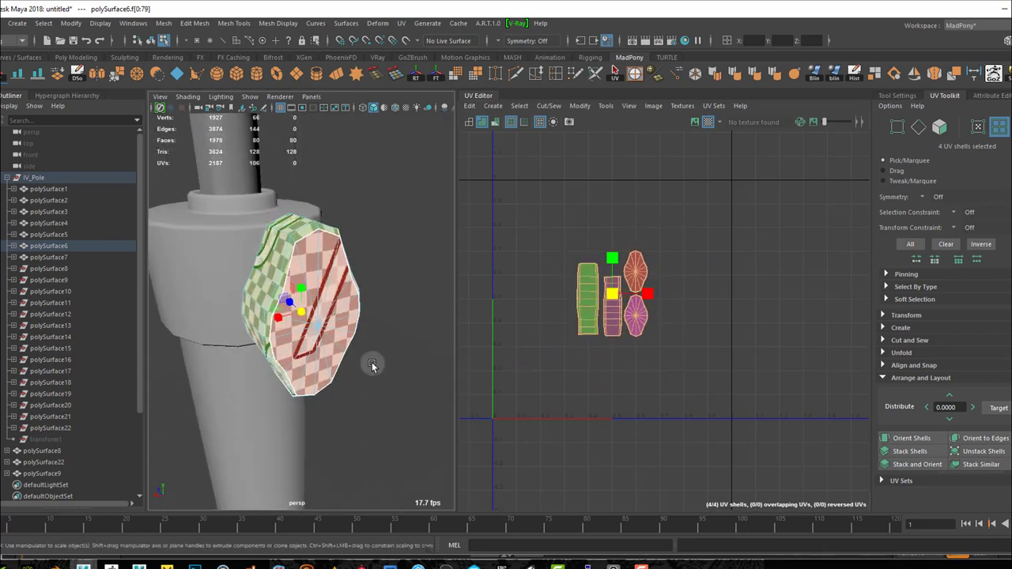
left_click_drag(613, 296, 599, 297)
left_click_drag(451, 407, 409, 397, "alt")
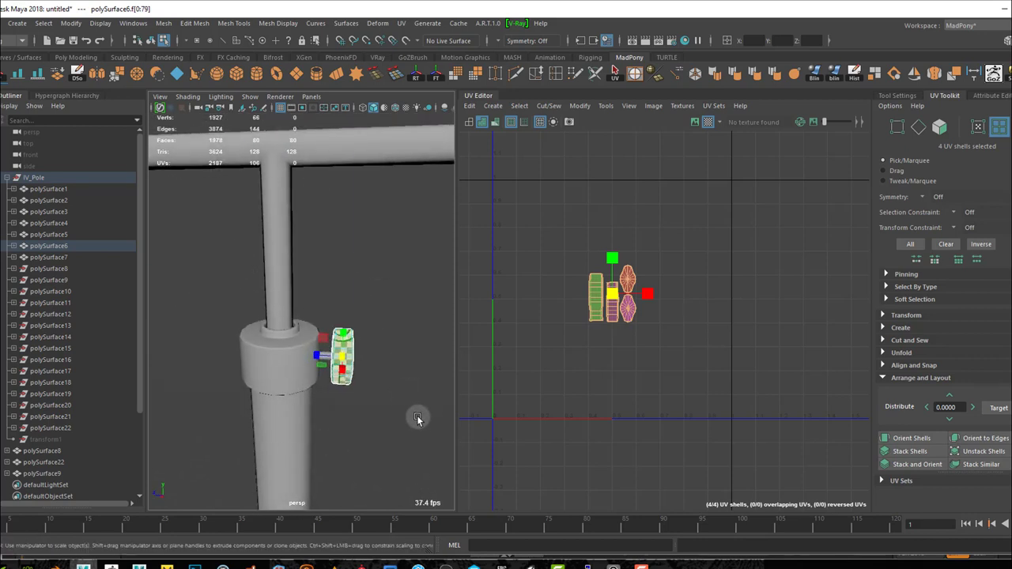
- Move the knob's four UV shells together into the upper-right corner of the 0-1 UV tile
middle_click_drag(419, 399, 388, 357, "alt")
right_click_drag(389, 398, 448, 406, "alt")
key("w")
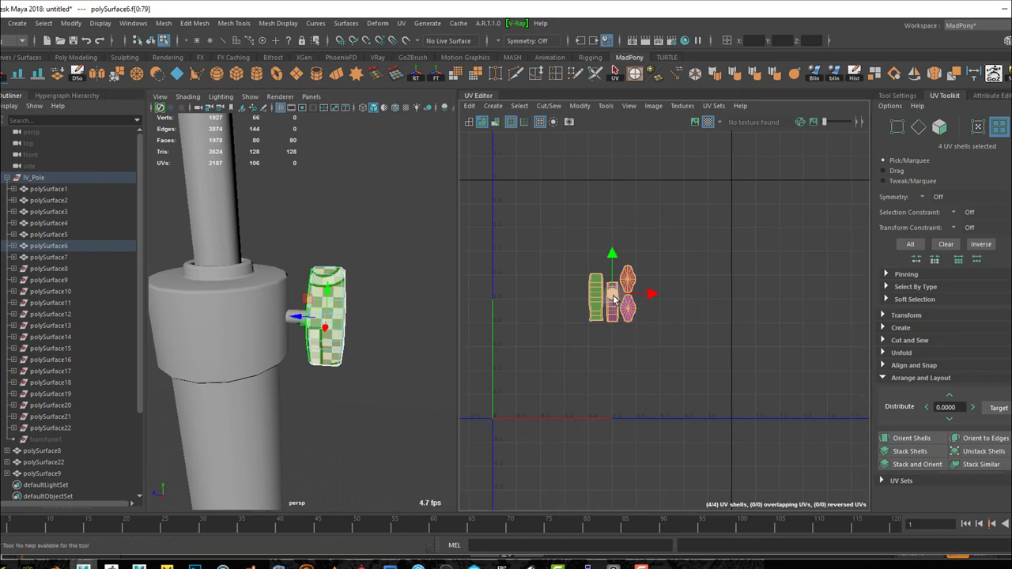
left_click_drag(614, 299, 706, 215)
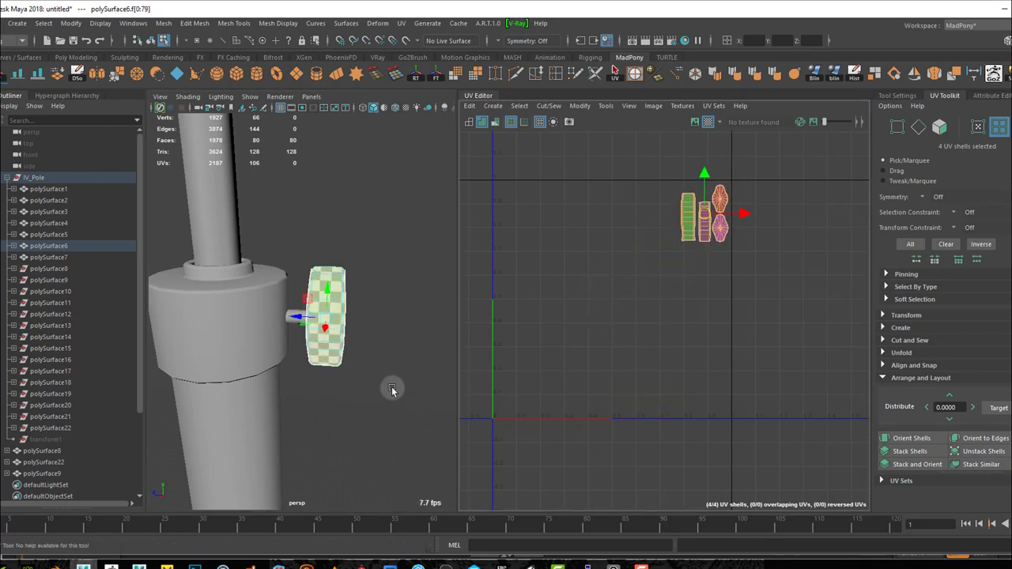
right_click_drag(392, 389, 363, 366, "alt")
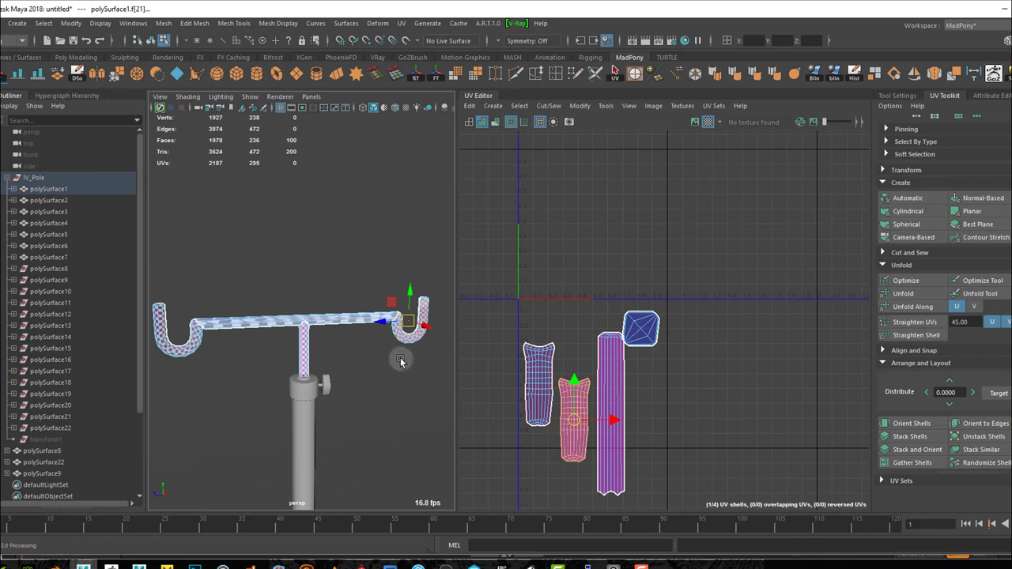
- Stack the UV shells of the two curved end hooks on top of each other with Stack Shells
left_click_drag(389, 385, 412, 400, "alt")
left_click_drag(362, 303, 389, 379)
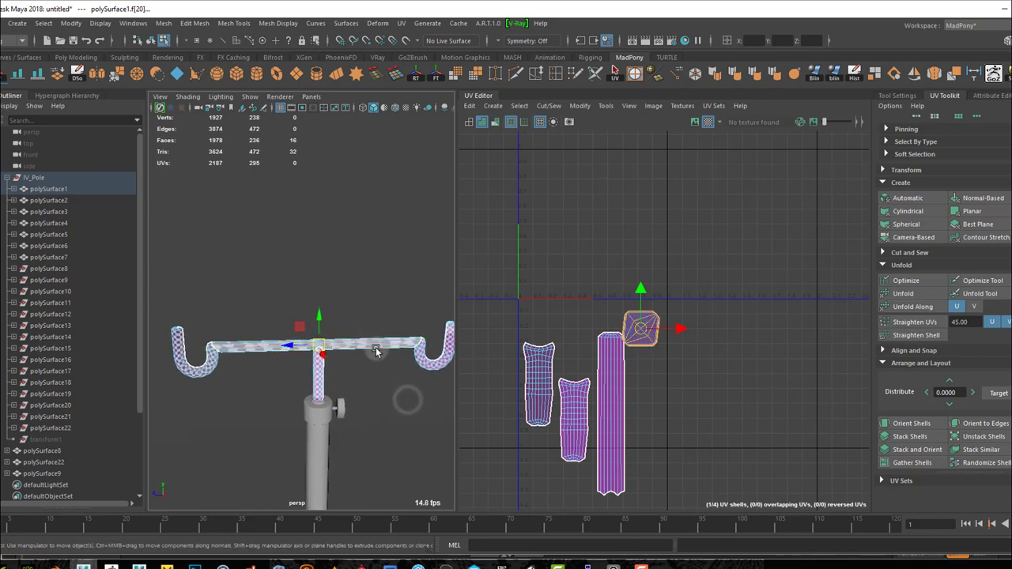
left_click(436, 373)
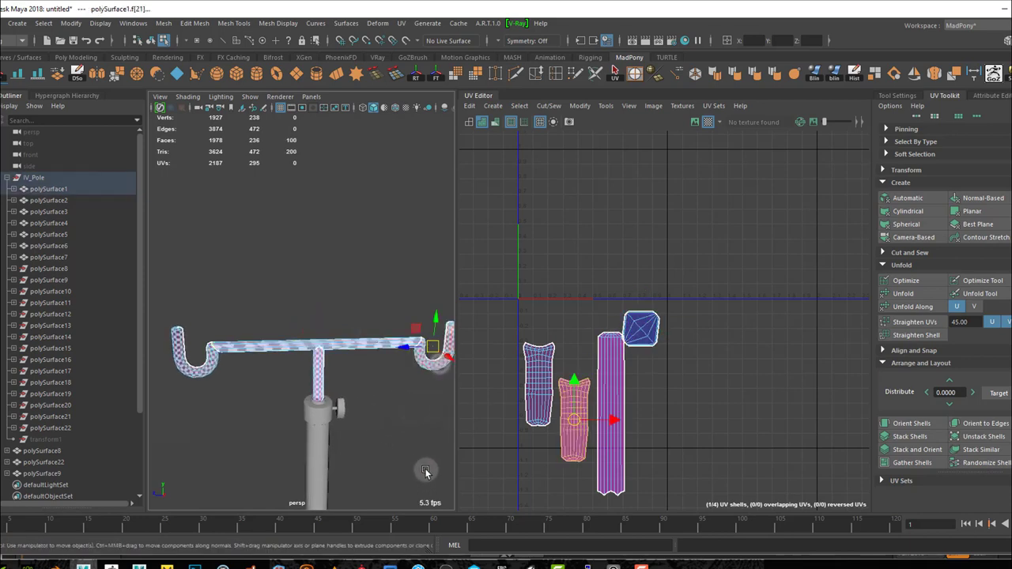
left_click(193, 331)
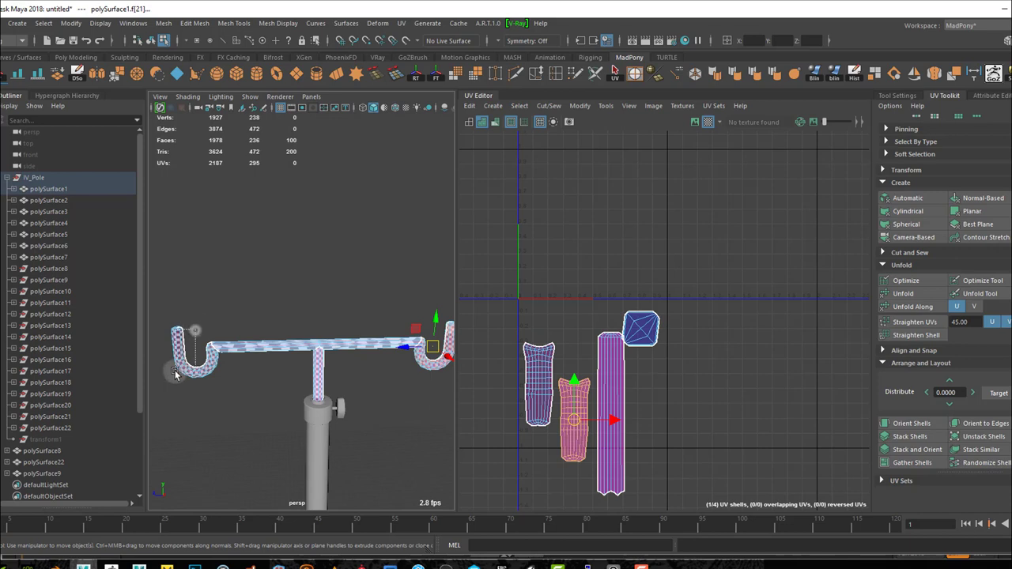
left_click(577, 425)
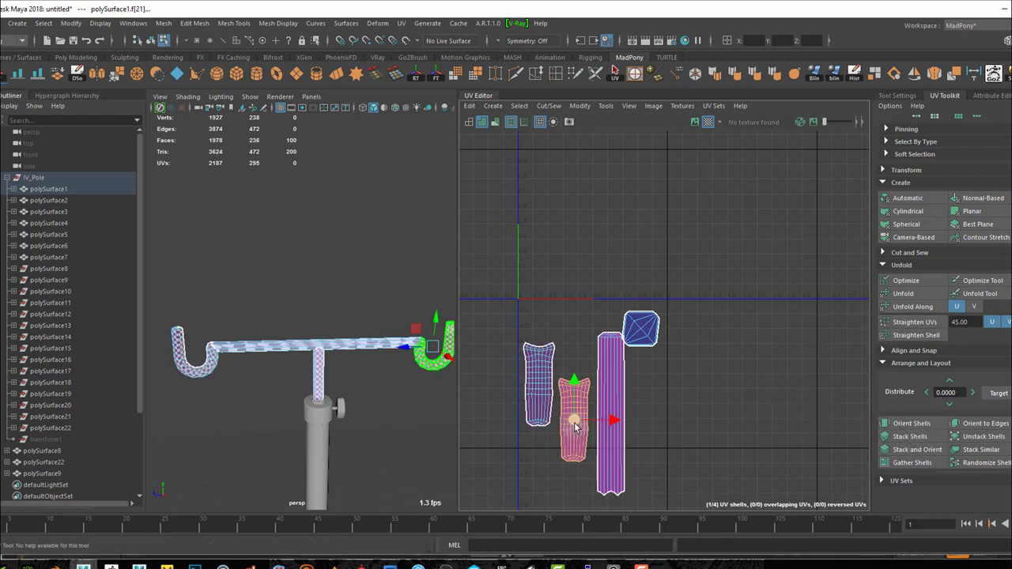
left_click(538, 388, "shift")
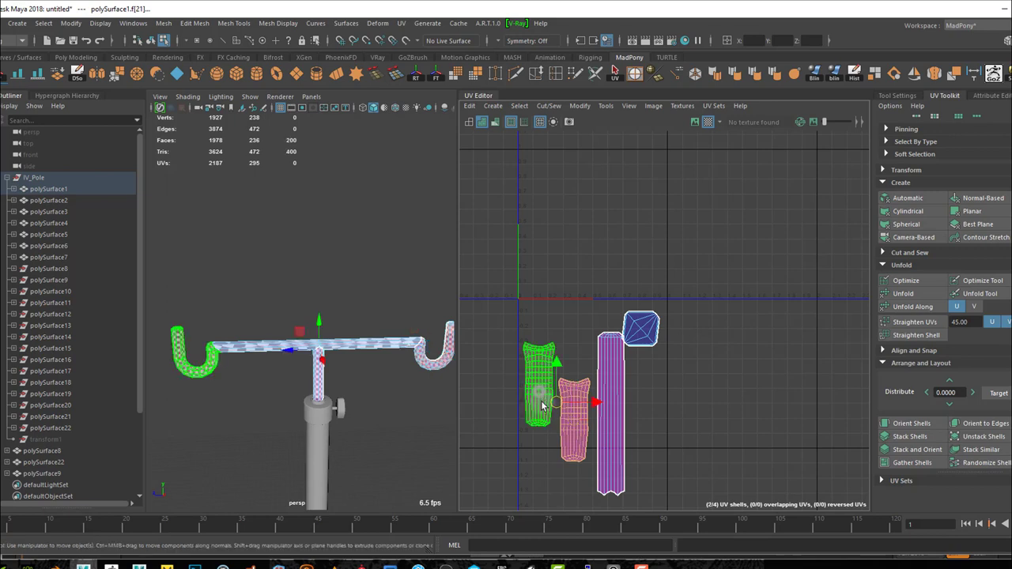
left_click(911, 438)
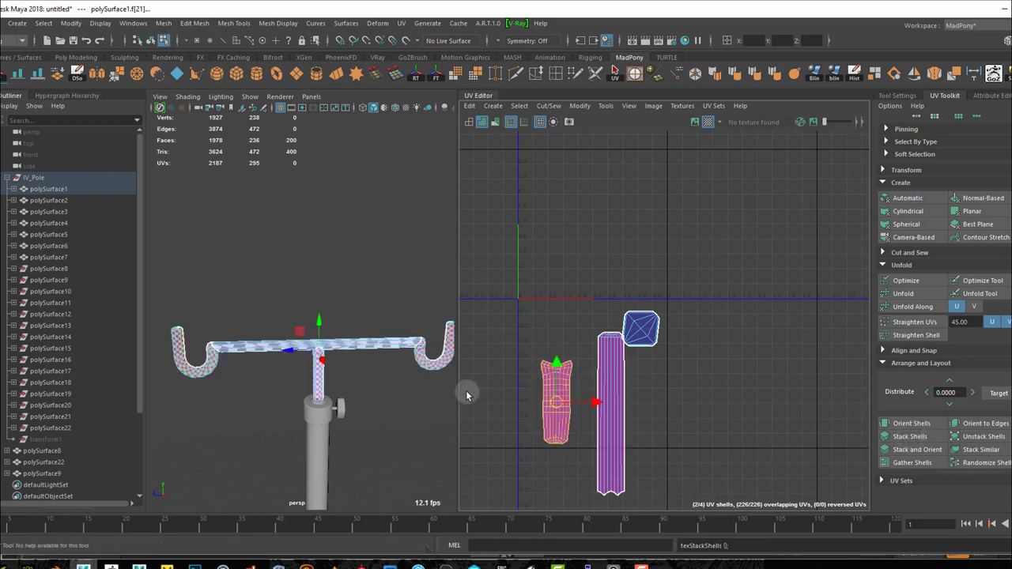
- Examine the checker pattern on the hanger's crossbar, hooks and stem from near and far
left_click(403, 407)
left_click(383, 345)
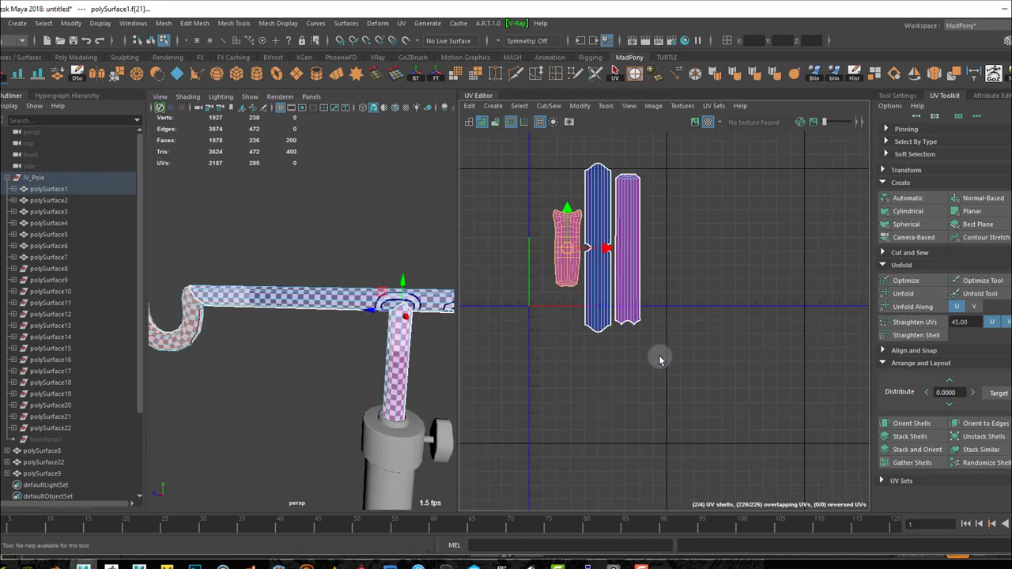
left_click_drag(433, 372, 467, 370, "alt")
right_click_drag(331, 378, 279, 339, "alt")
middle_click_drag(312, 332, 277, 359, "alt")
left_click_drag(276, 361, 261, 362, "alt")
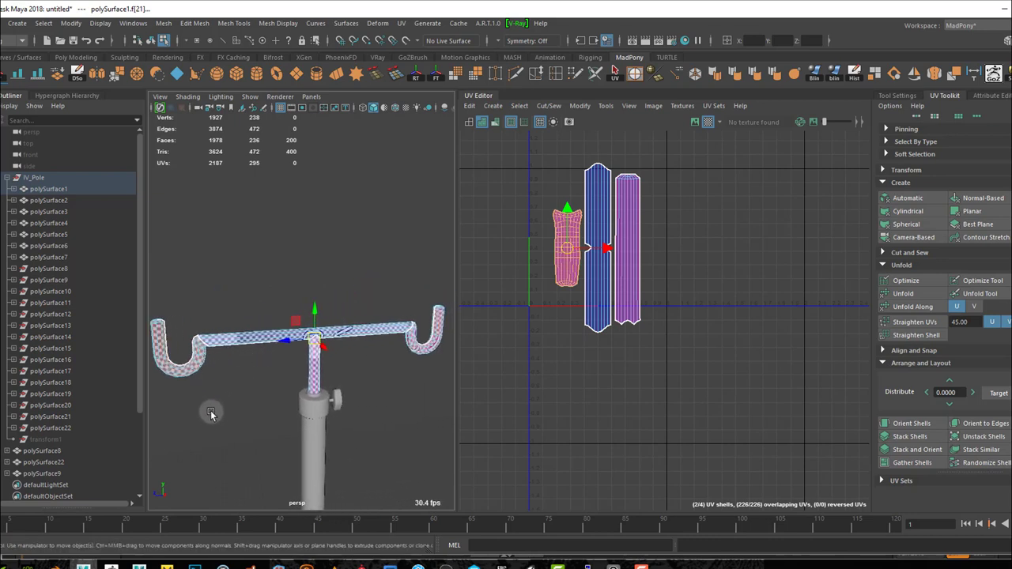
left_click(188, 376)
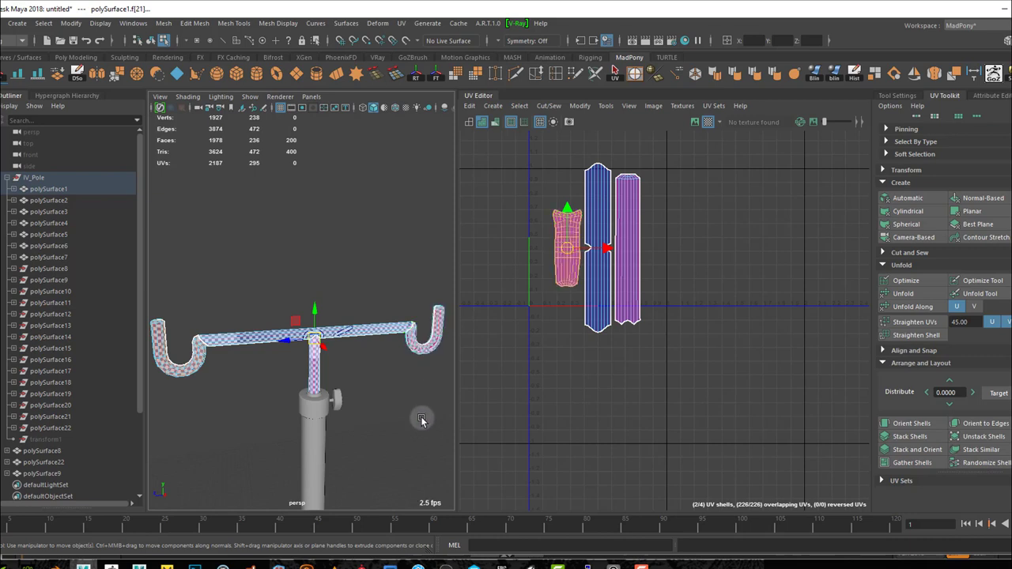
left_click_drag(421, 416, 388, 443, "alt")
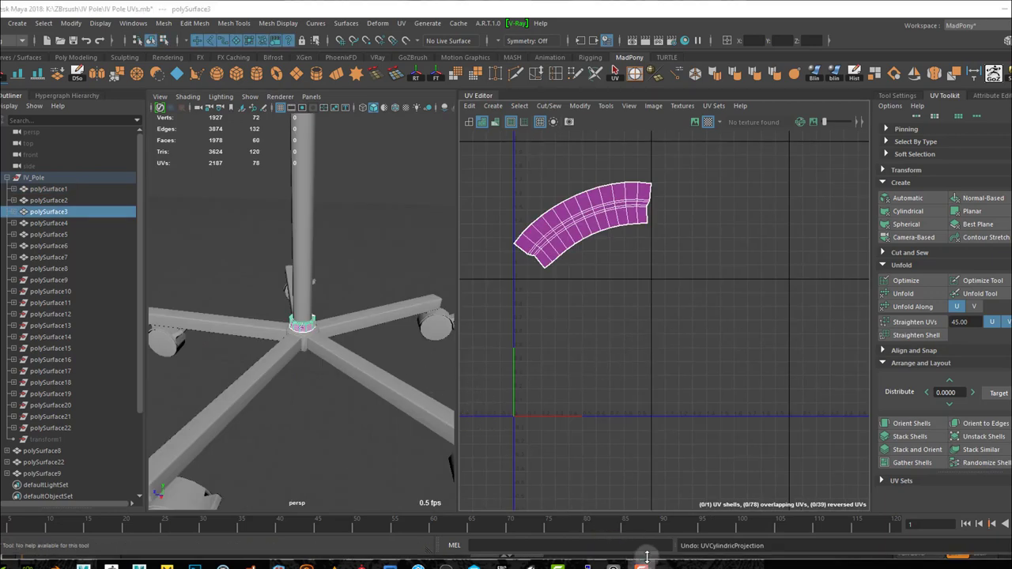
- Try a Cylindrical UV projection on the collar where the pole meets the base legs
right_click_drag(307, 333, 407, 415, "alt")
left_click_drag(415, 405, 396, 340, "alt")
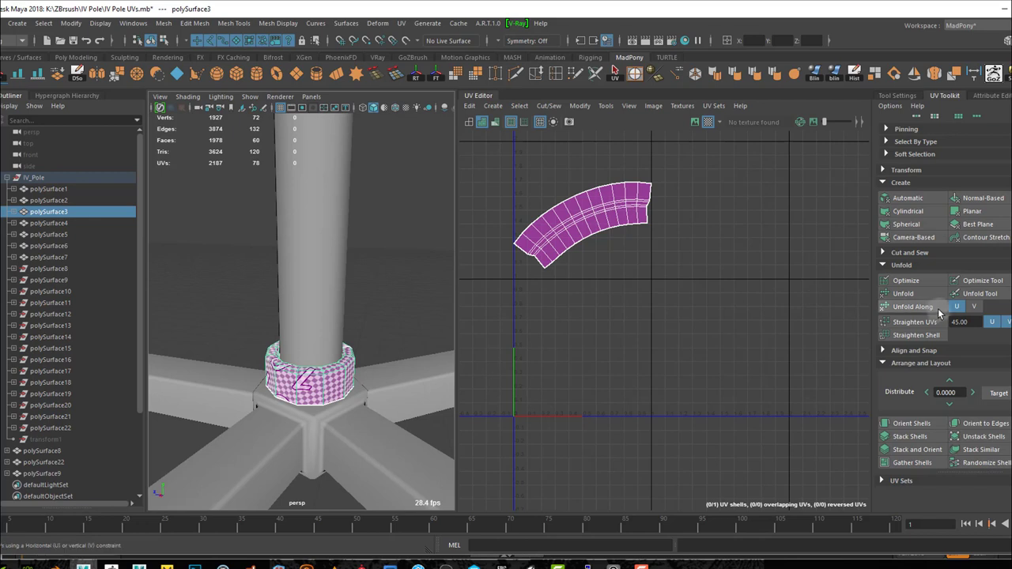
left_click(928, 211)
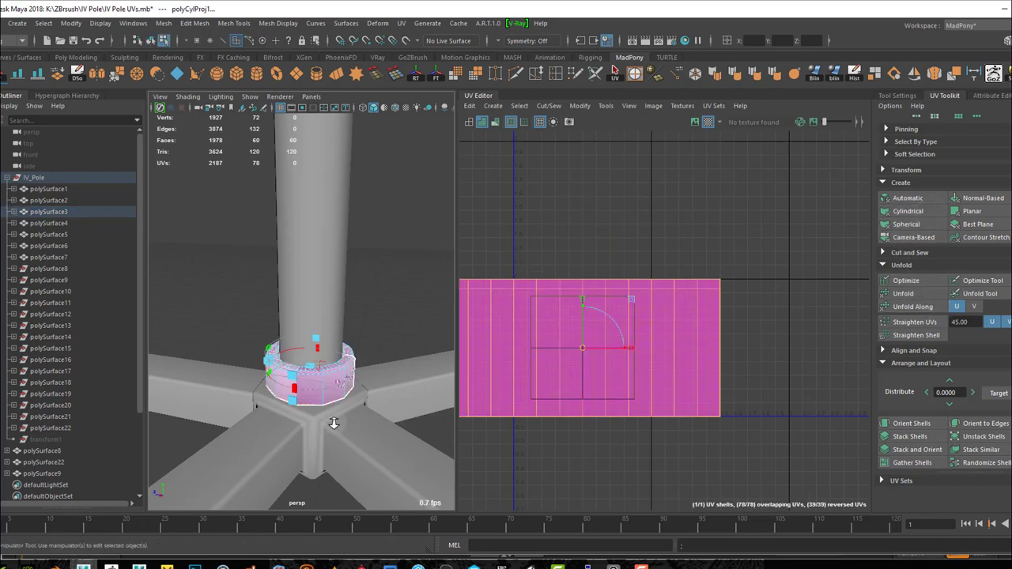
left_click_drag(334, 423, 425, 358, "alt")
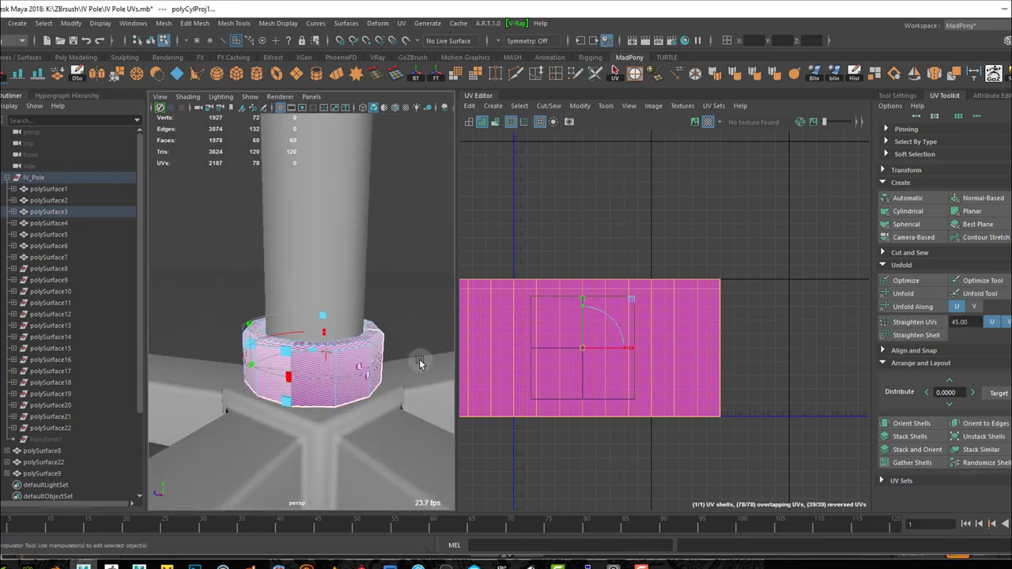
scroll(419, 361, "up", 3)
left_click(906, 215)
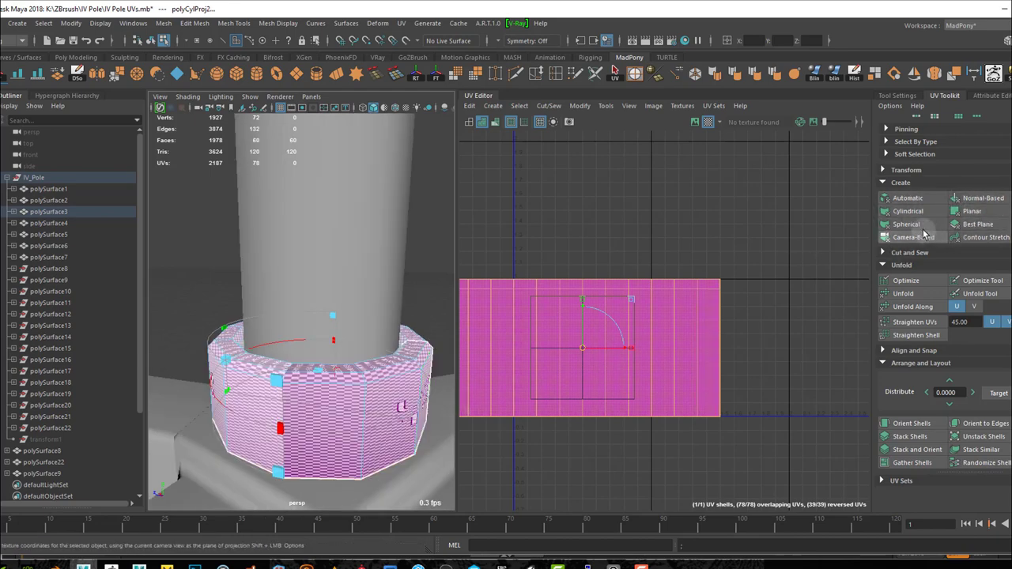
- Try a Spherical UV projection on the base collar and inspect its checker pattern up close
left_click(924, 225)
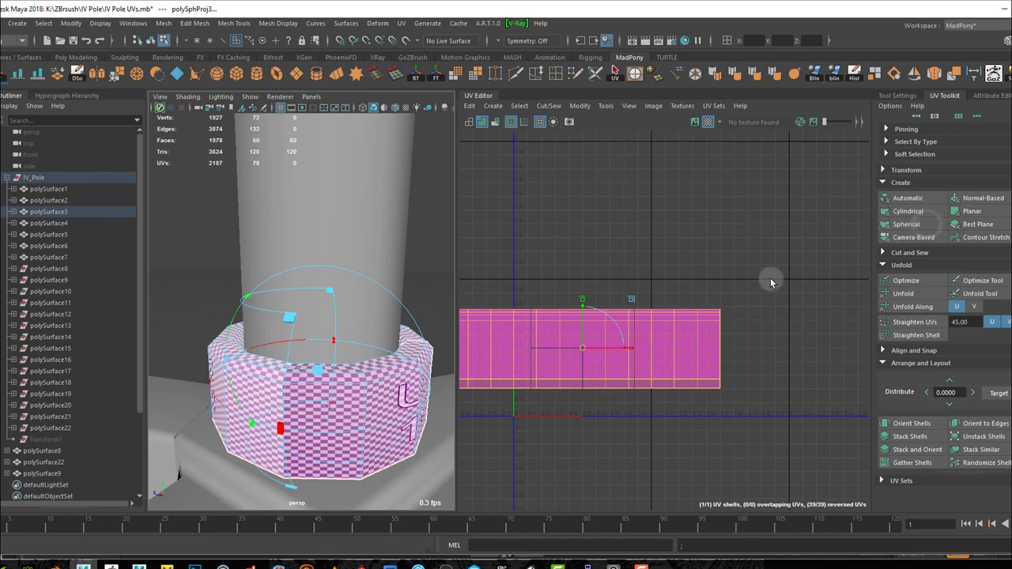
left_click_drag(401, 465, 348, 413, "alt")
right_click_drag(348, 414, 377, 441, "alt")
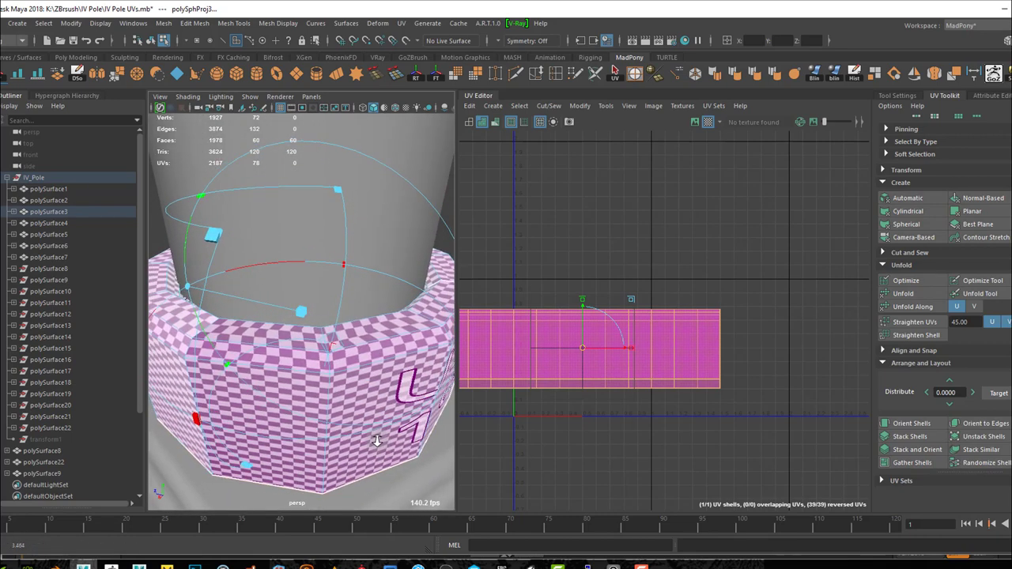
left_click_drag(377, 441, 438, 422, "alt")
right_click_drag(438, 422, 387, 404, "alt")
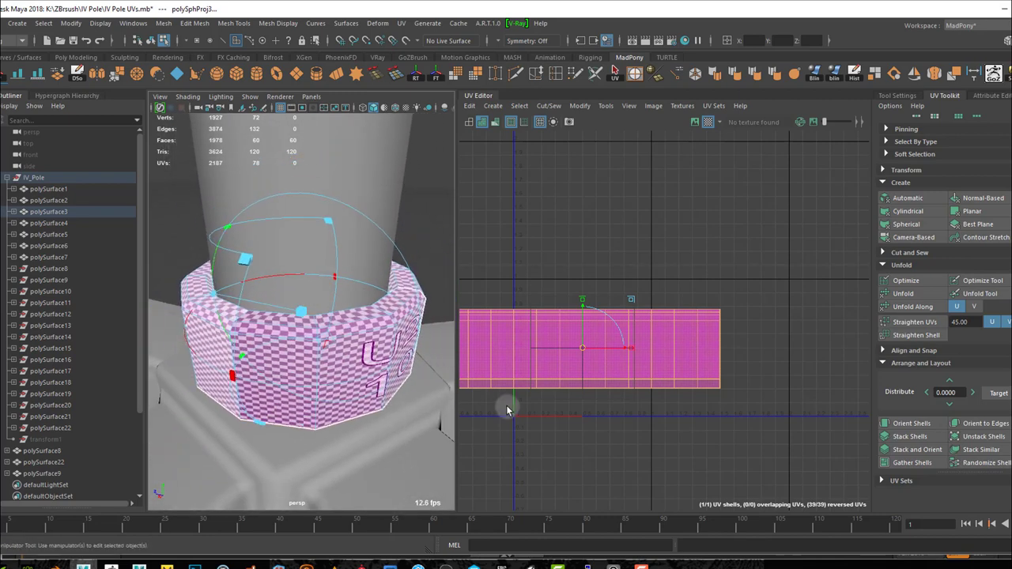
- Undo the collar's spherical and cylindrical projections, and try Straighten UVs at 45 on its curved UV shell
left_click(605, 415)
key("ctrl+z")
key("ctrl+z")
key("ctrl+z")
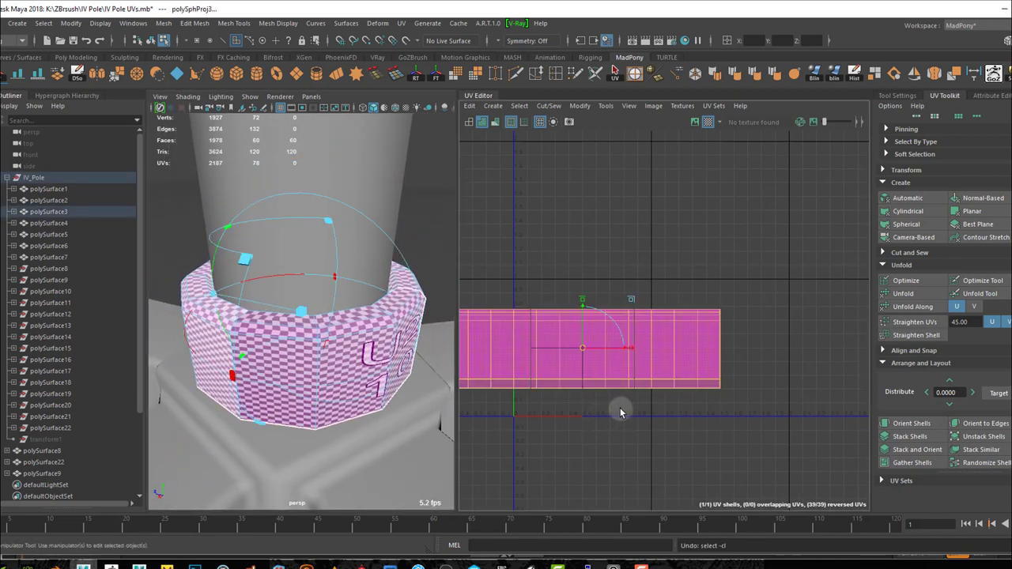
key("ctrl+z")
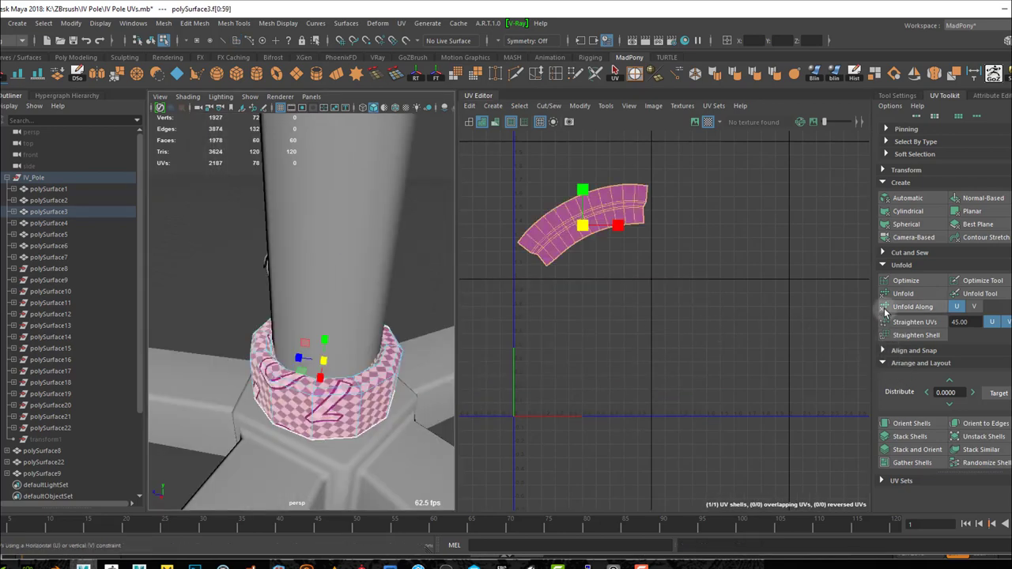
left_click(901, 321)
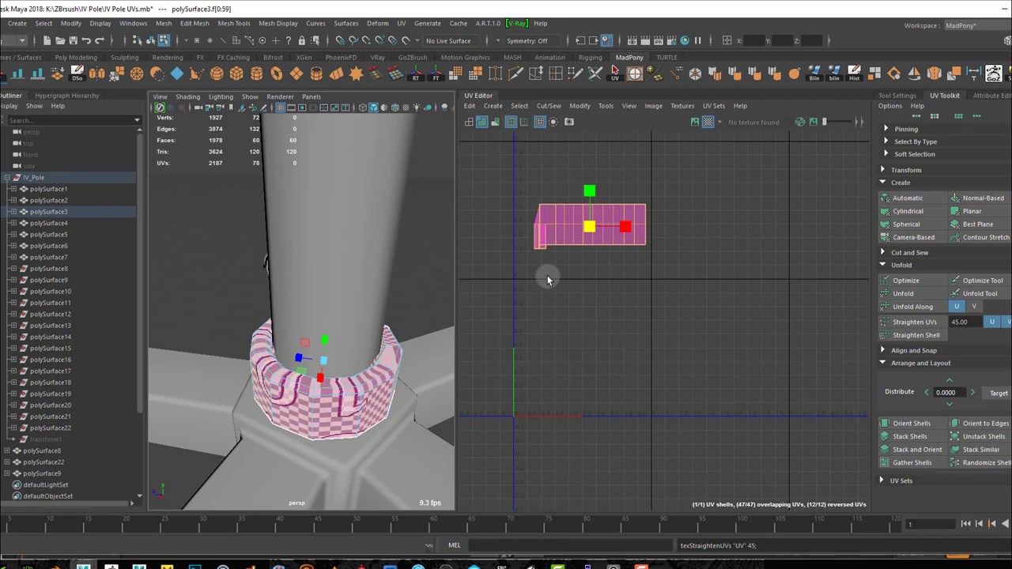
key("ctrl+z")
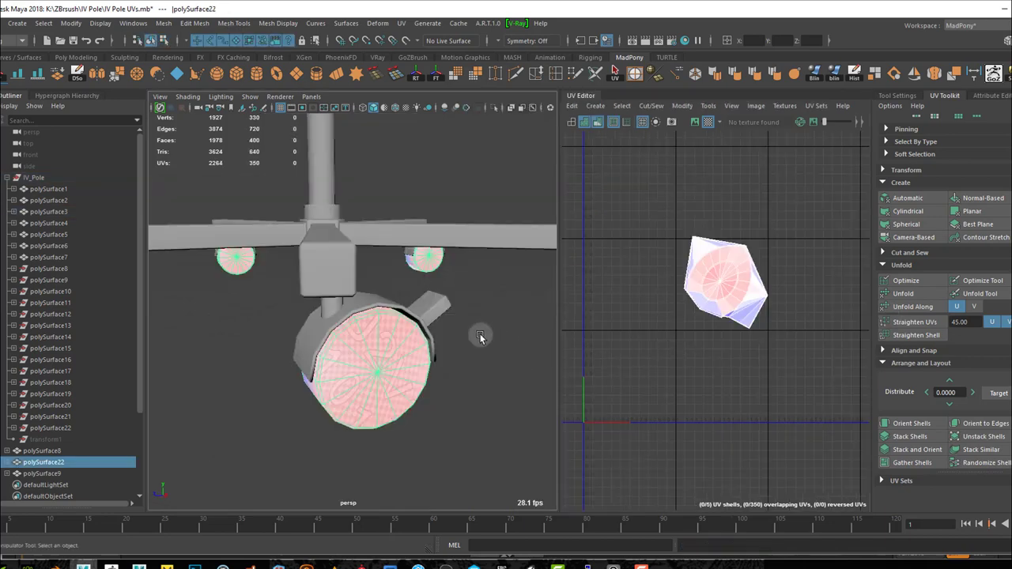
- Separate the combined caster wheels mesh polySurface22 into individual wheel objects and clear the selection
left_click_drag(480, 384, 486, 376, "alt")
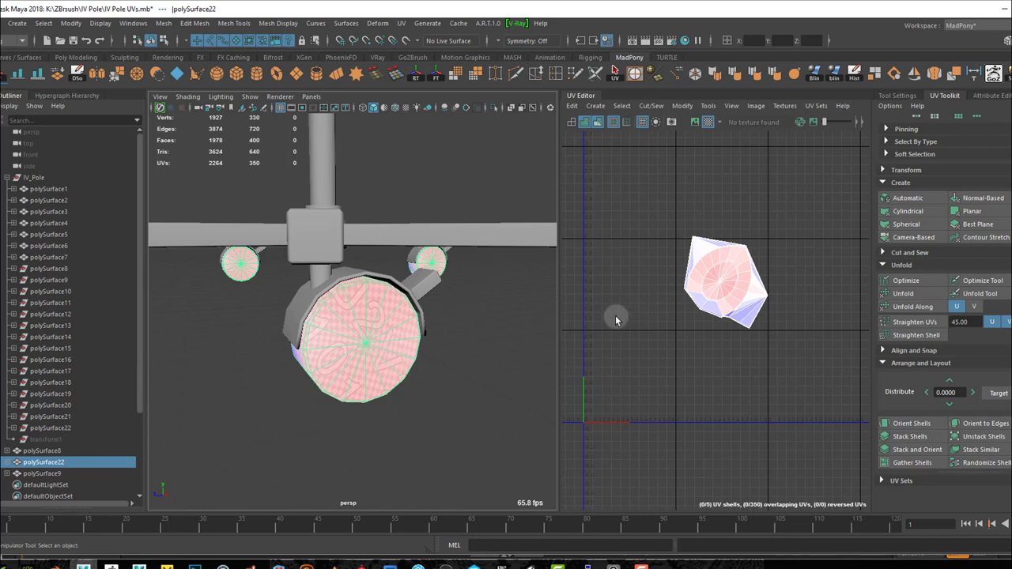
left_click(1006, 95)
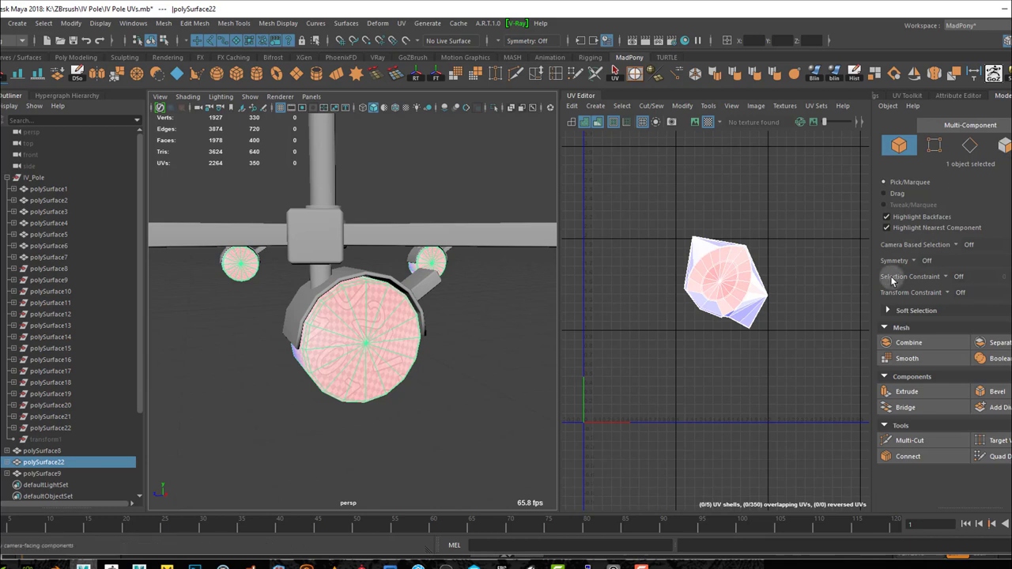
left_click(982, 344)
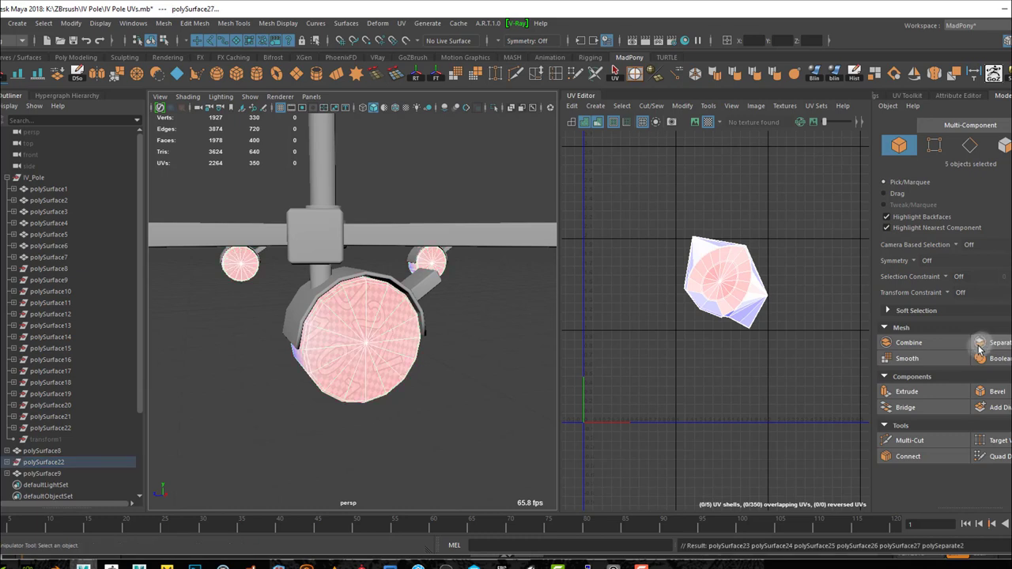
left_click(462, 395)
- Select the unwrapped front caster wheel followed by the other four wheels, and open the Transfer Attributes options
left_click(361, 338)
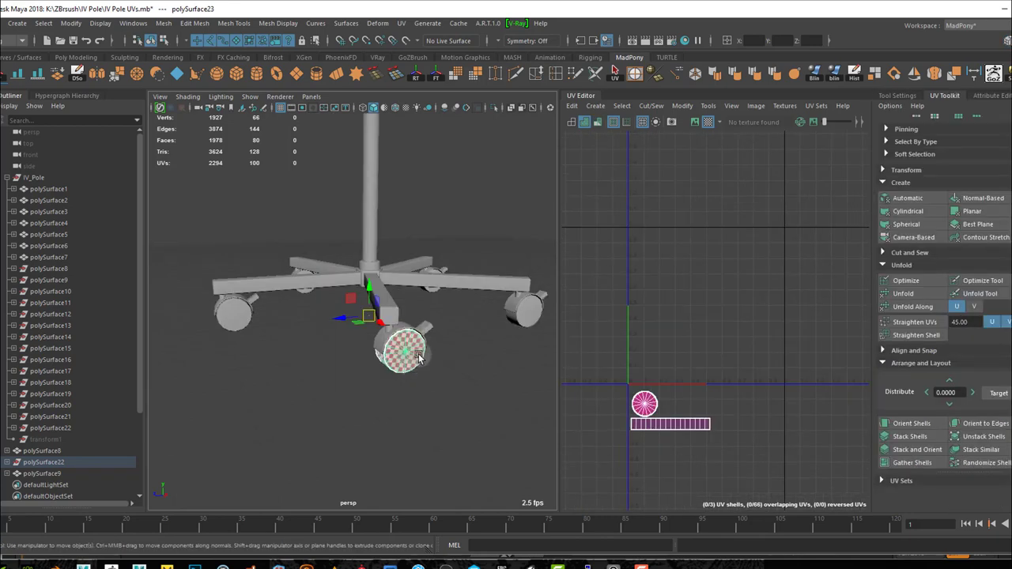
left_click(533, 315, "shift")
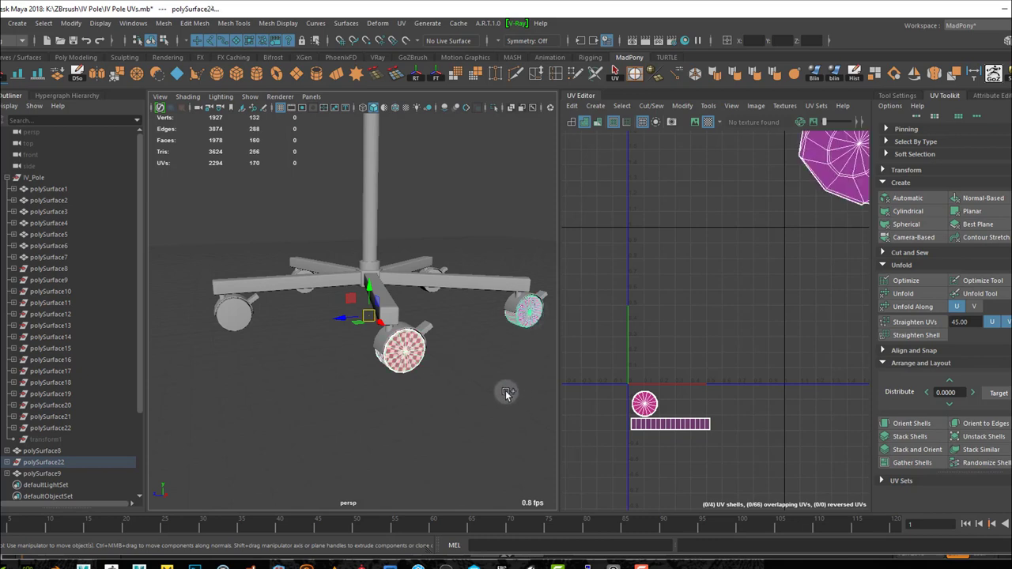
left_click_drag(482, 355, 481, 366, "alt")
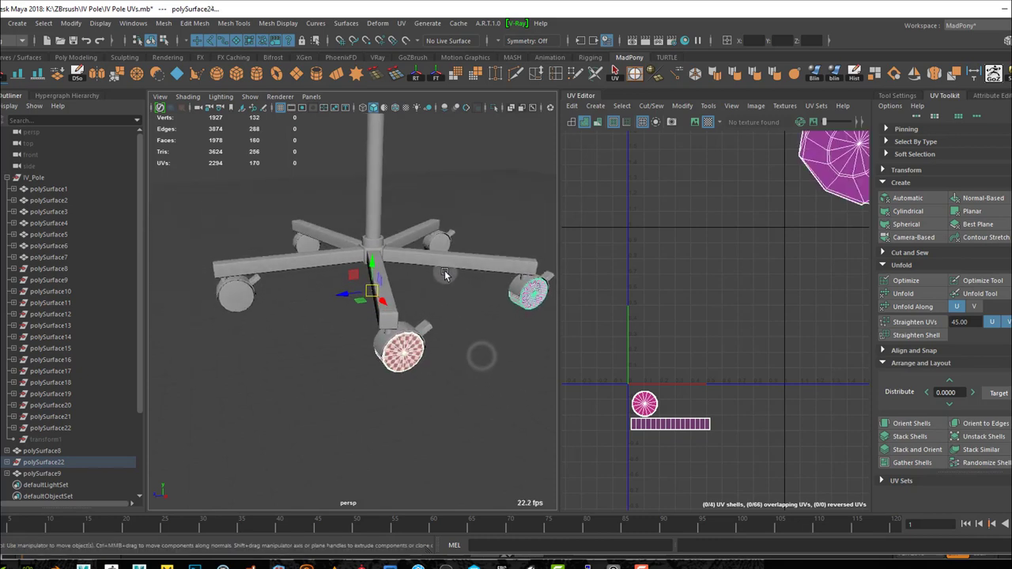
left_click(442, 243, "shift")
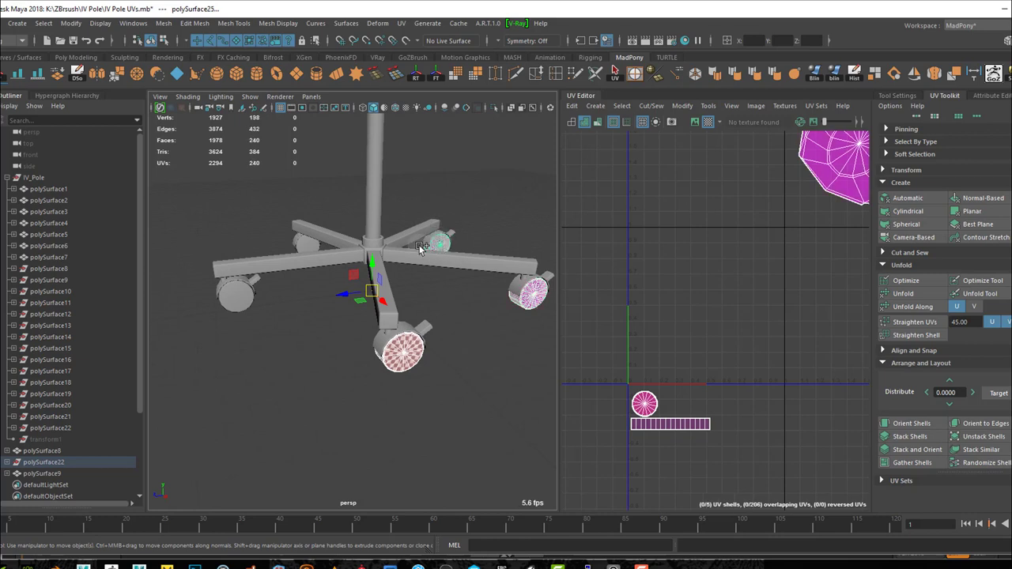
left_click(308, 247, "shift")
left_click(236, 301, "shift")
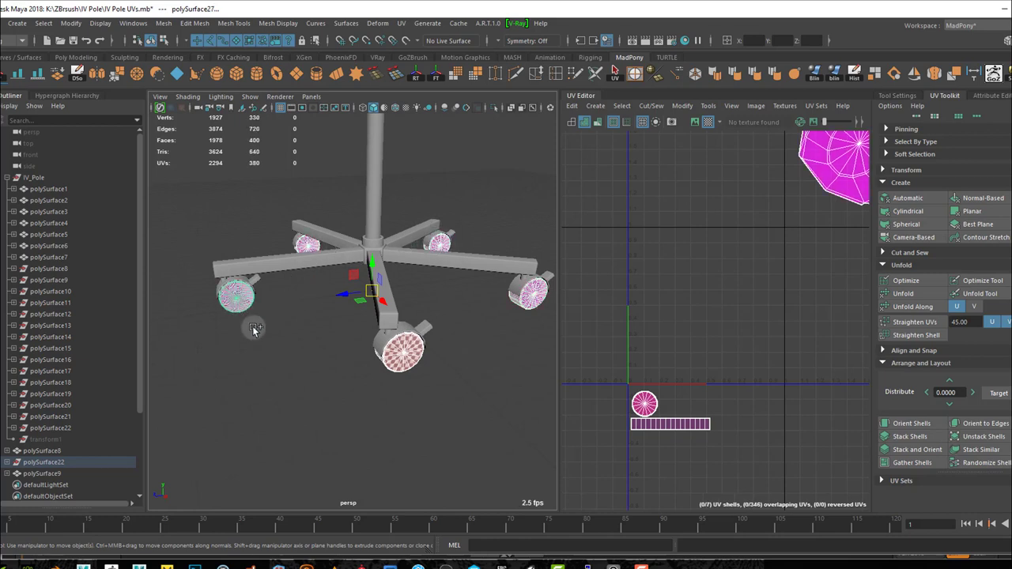
left_click(163, 24)
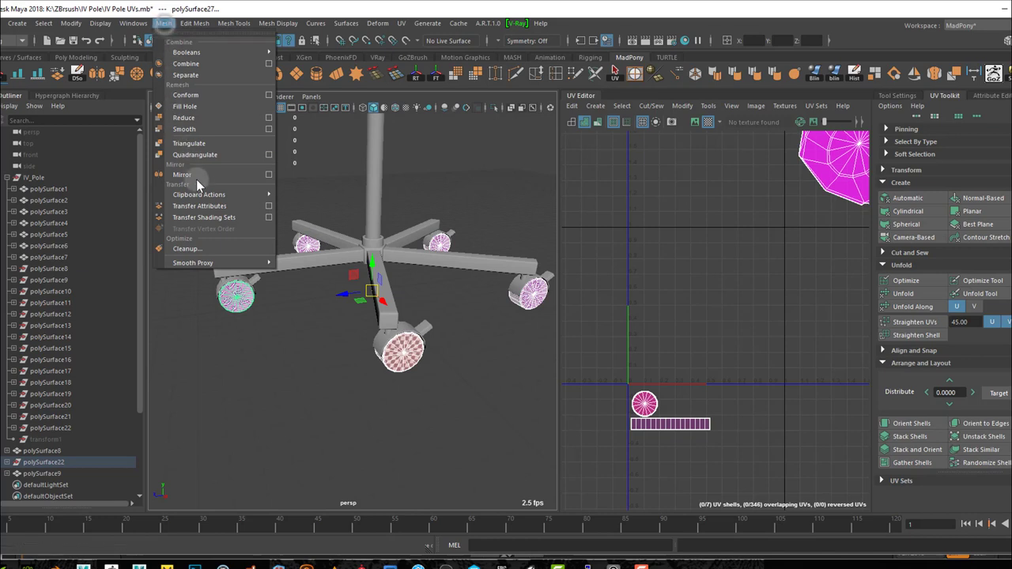
left_click(271, 208)
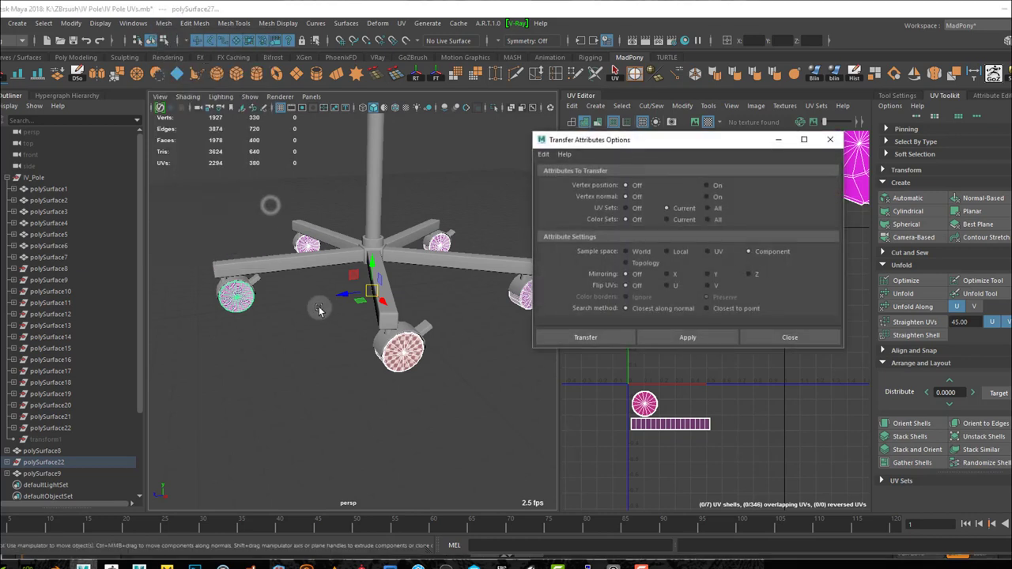
left_click_drag(652, 133, 412, 76)
- Undo back to a cleared selection and transfer the current UV set from the front caster wheel to the right wheel, using Component sample space
key("ctrl+z")
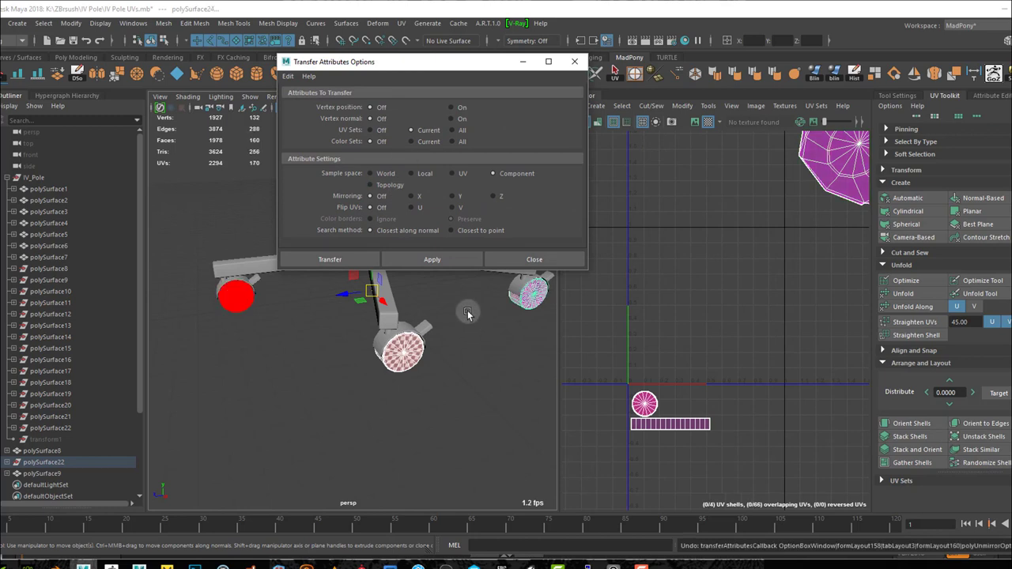
left_click(481, 321)
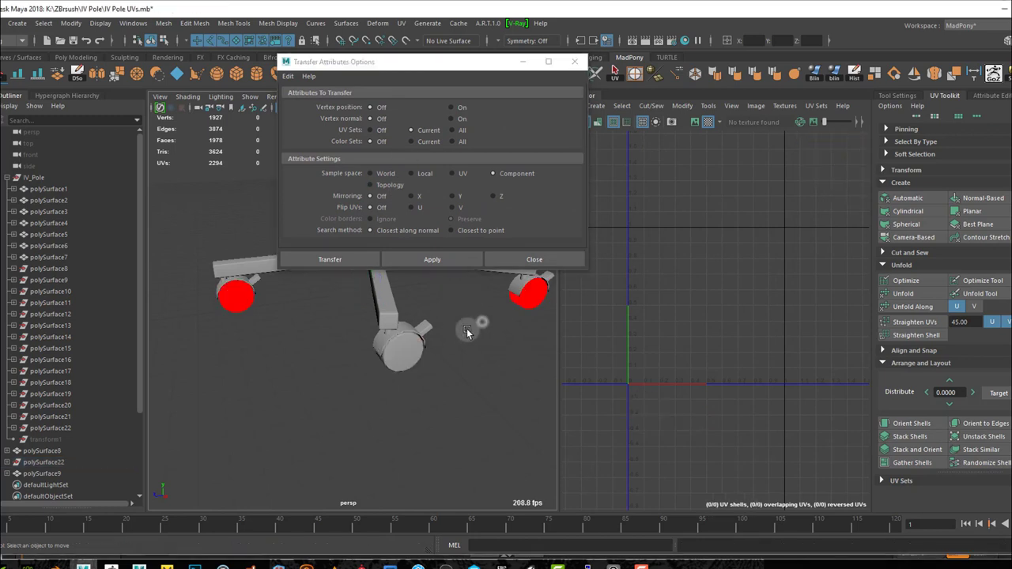
left_click(403, 354)
key("ctrl+z")
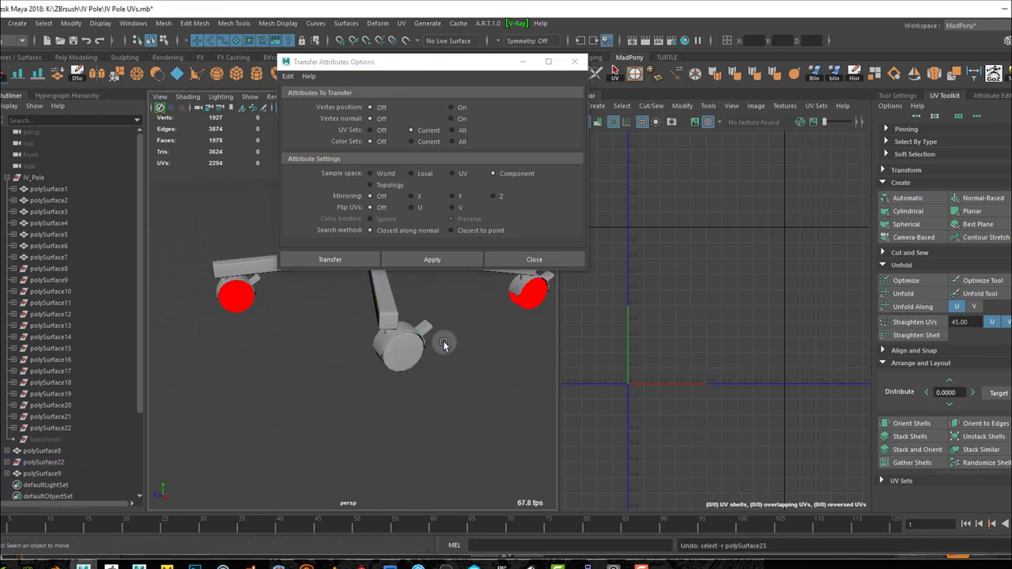
left_click(409, 352)
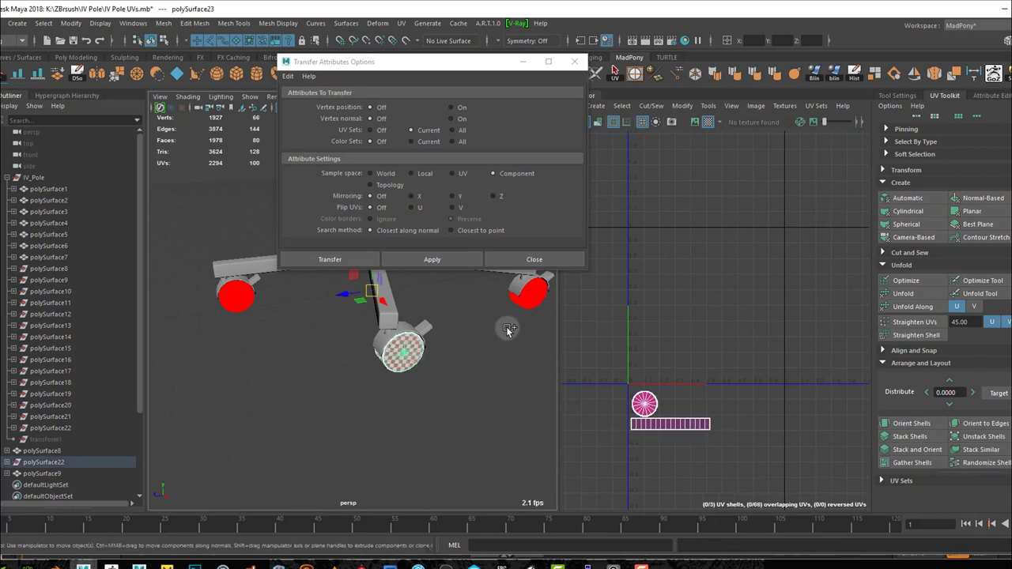
left_click(533, 293, "shift")
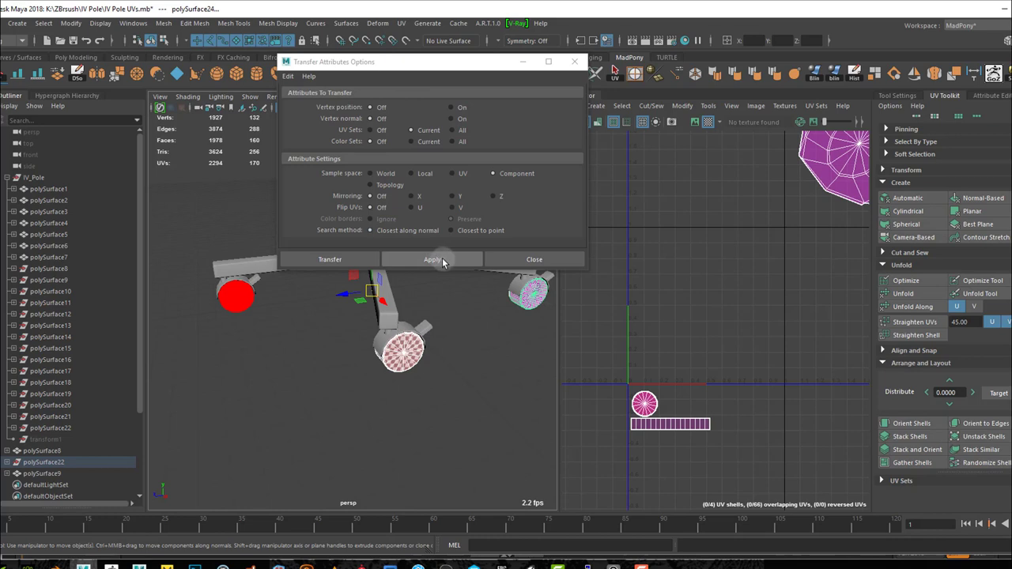
left_click(436, 259)
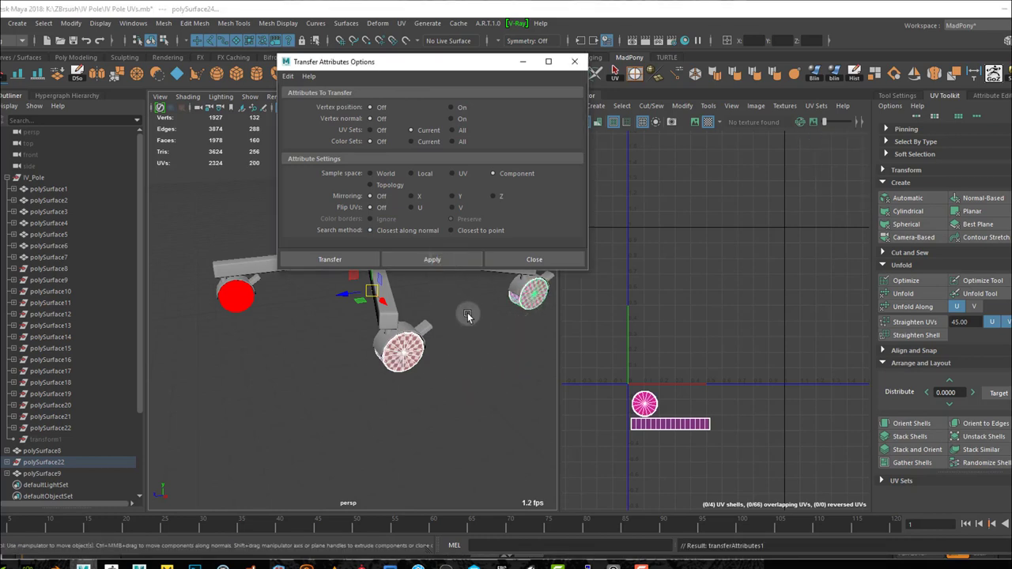
- Transfer the front caster wheel's current UV set to each of the two rear wheels in turn
middle_click_drag(468, 316, 445, 416, "alt")
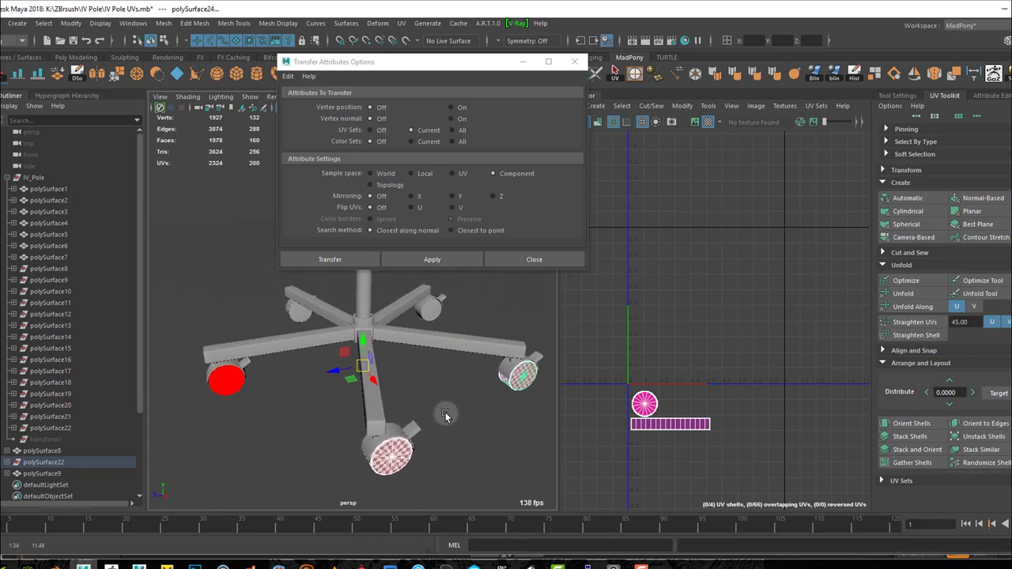
left_click(404, 453)
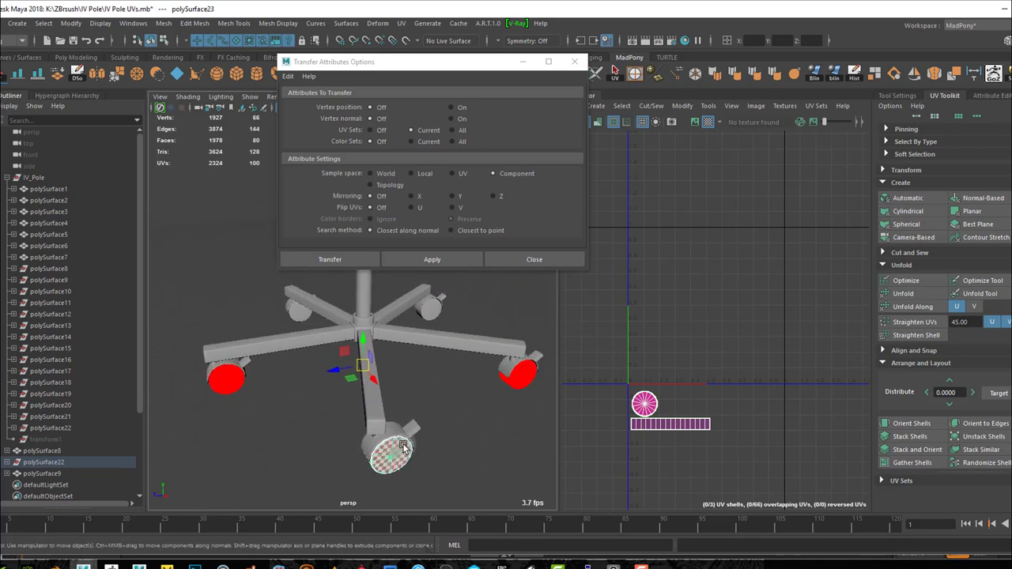
left_click(432, 309, "shift")
left_click(432, 259)
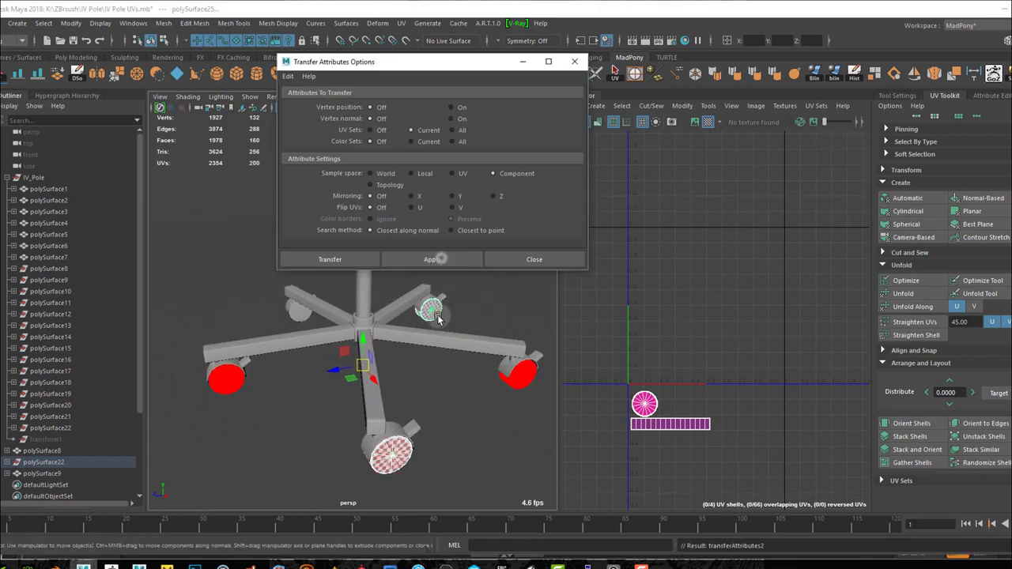
left_click(399, 449)
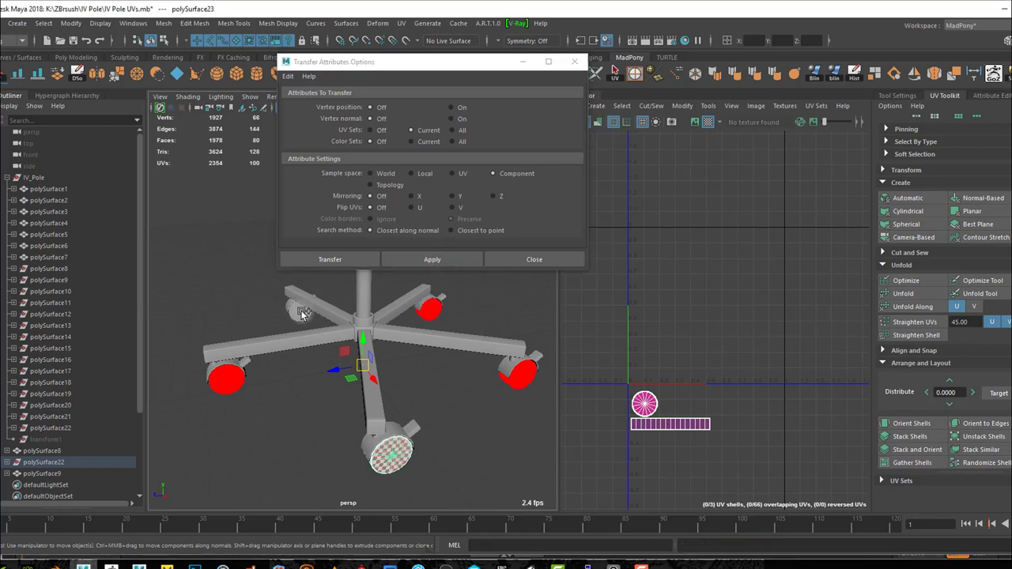
left_click(301, 311, "shift")
left_click(429, 261)
- Transfer the front caster wheel's current UV set to the remaining left wheel and clear the selection
left_click(390, 448)
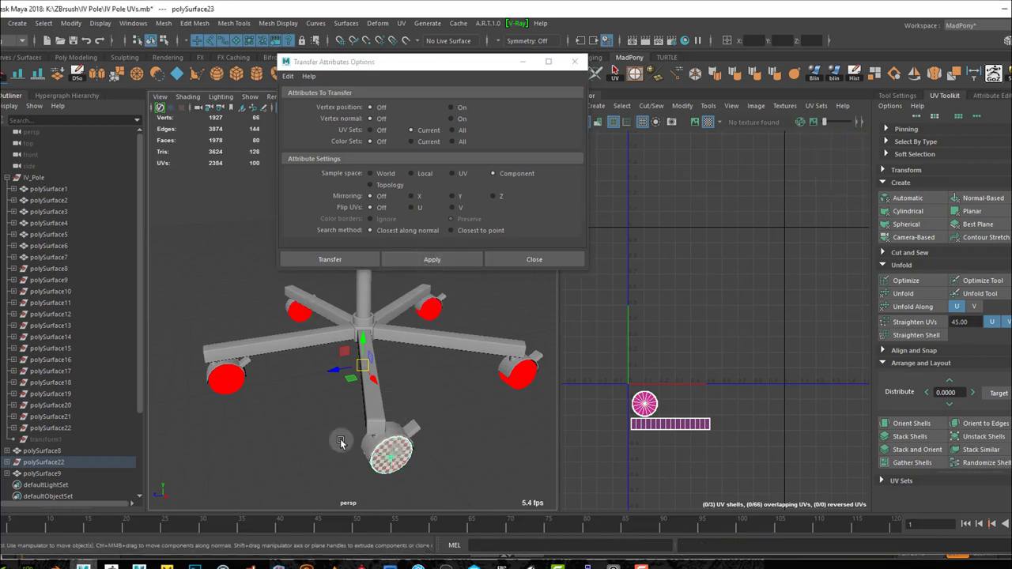
left_click(241, 378, "shift")
left_click(433, 261)
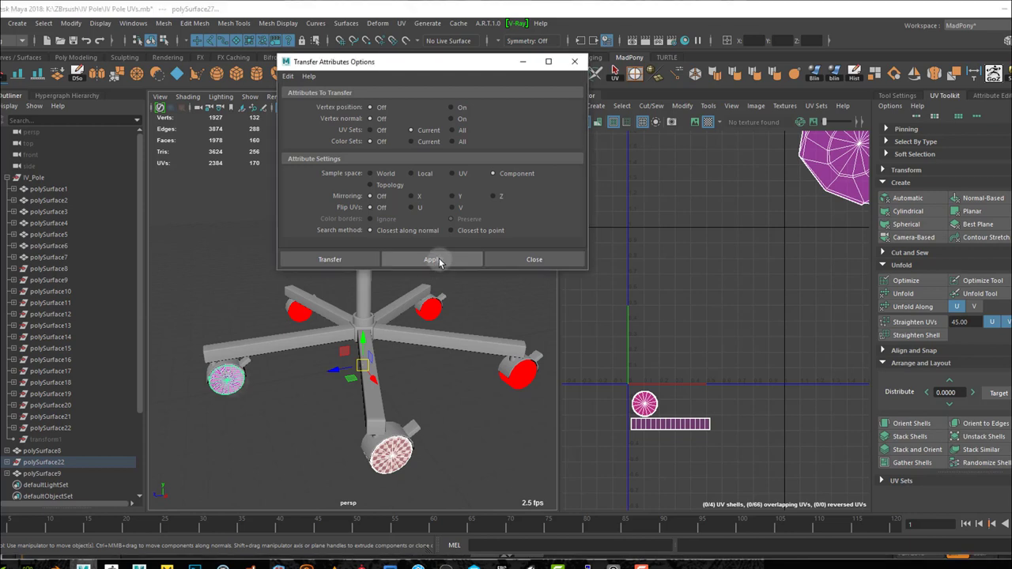
left_click(449, 407)
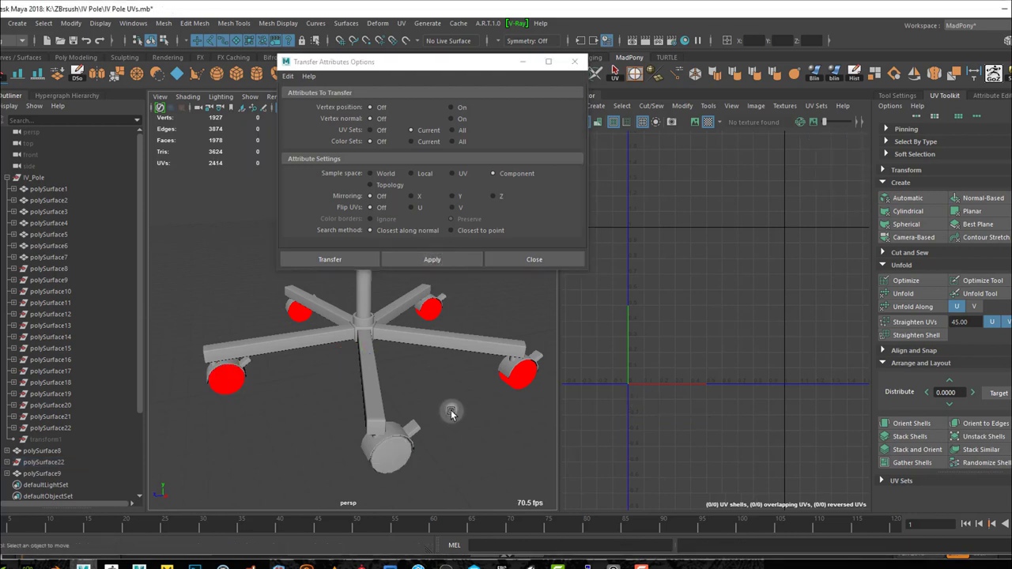
- Combine all five caster wheels into a single mesh and clear the selection
left_click(390, 465)
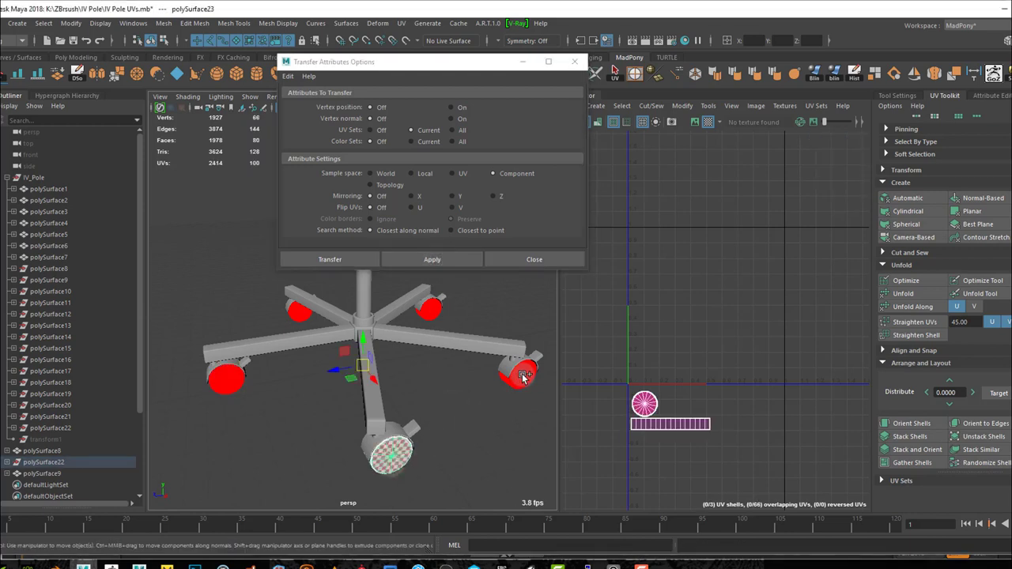
left_click(522, 377, "shift")
left_click(429, 308, "shift")
left_click(300, 315, "shift")
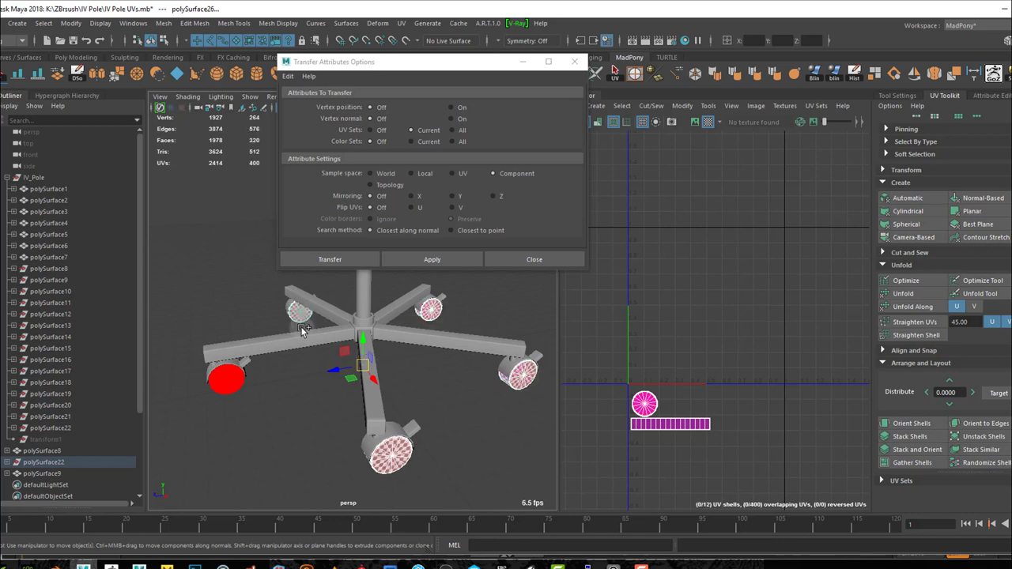
left_click(227, 380, "shift")
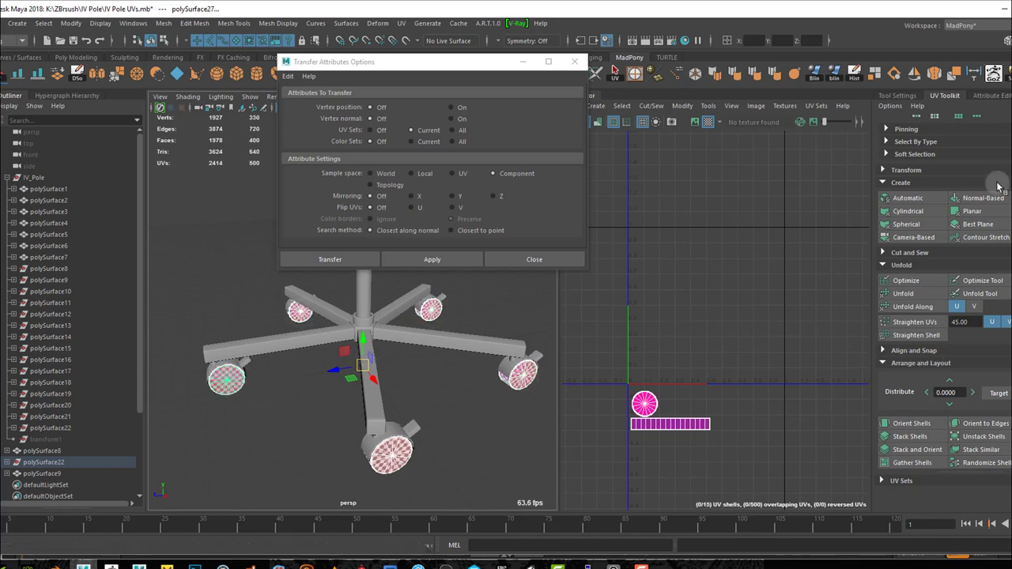
left_click(910, 343)
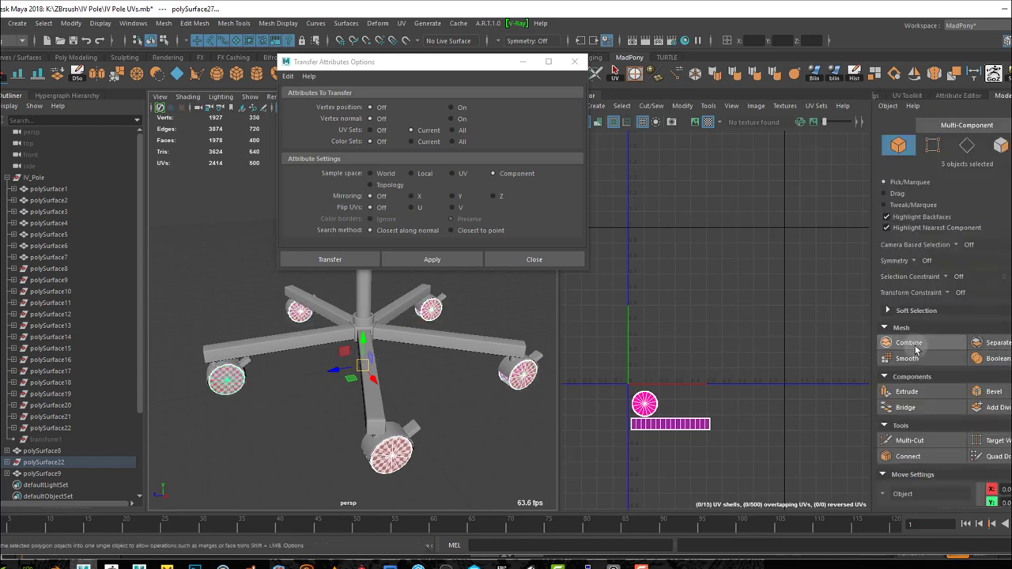
left_click(476, 423)
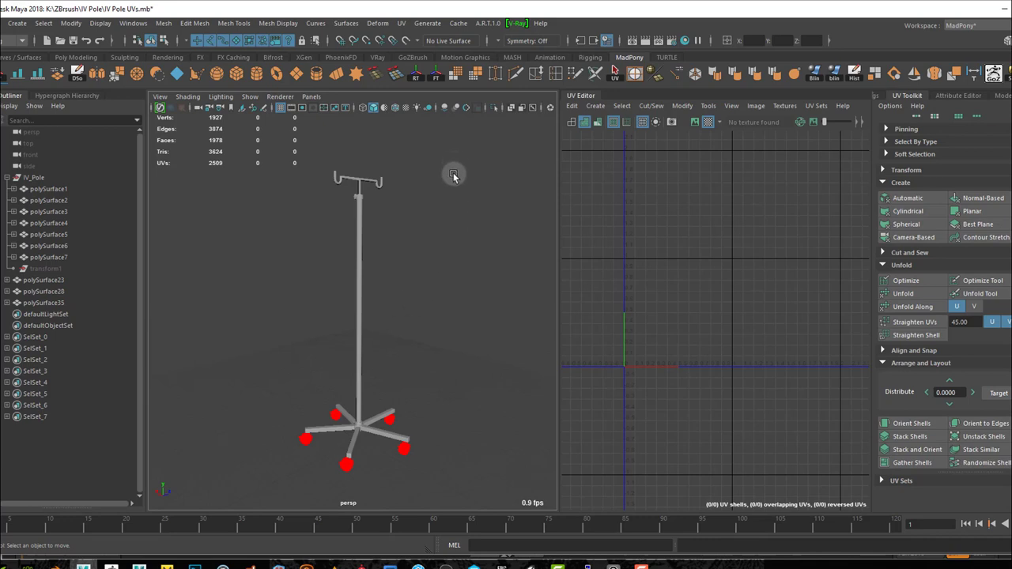
- Select every part of the IV pole to show all its UV shells, and widen the UV Editor
left_click_drag(454, 165, 264, 474)
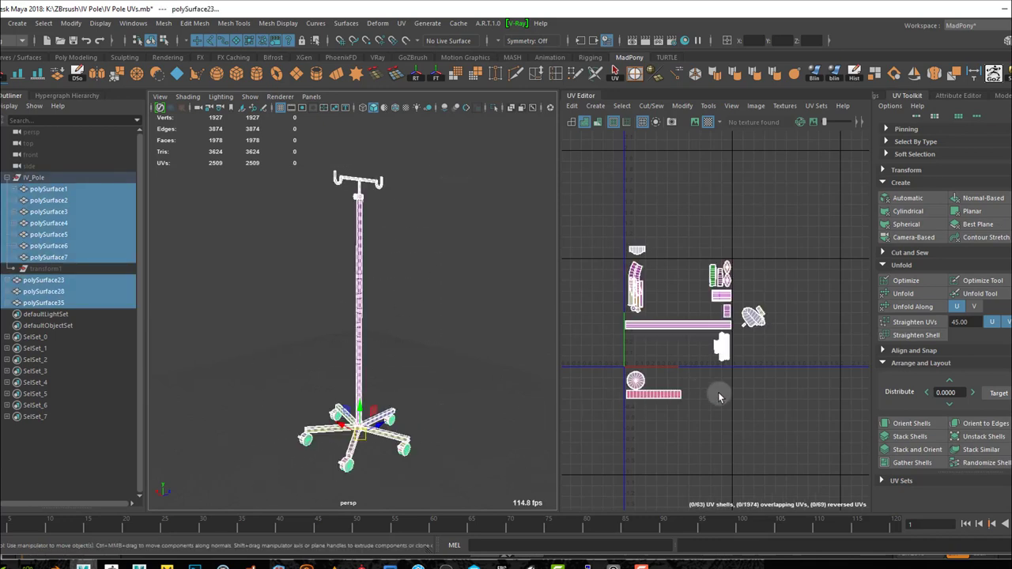
scroll(663, 337, "up", 5)
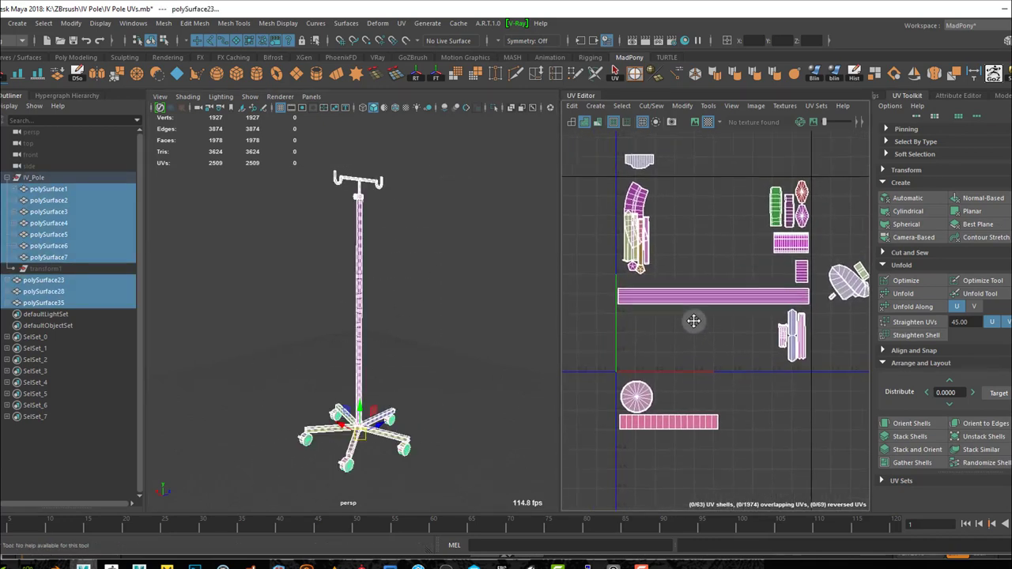
scroll(660, 262, "up", 2)
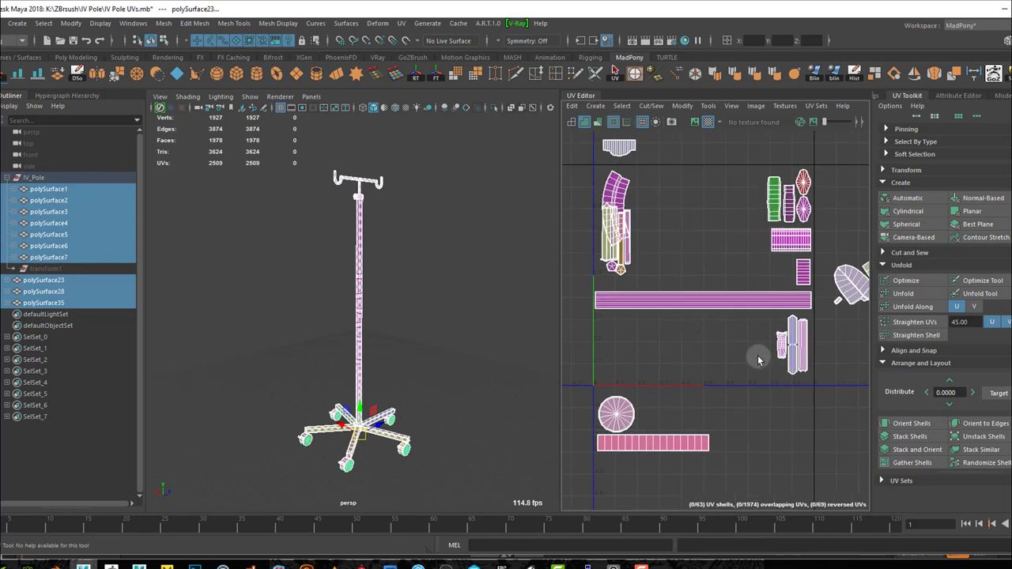
middle_click_drag(758, 360, 718, 364, "alt")
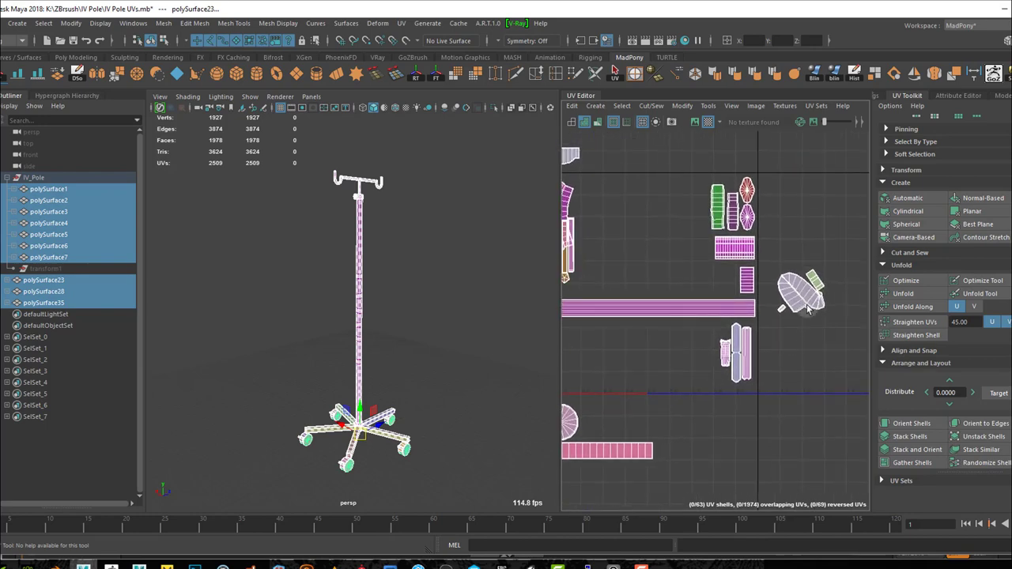
left_click_drag(561, 344, 410, 351)
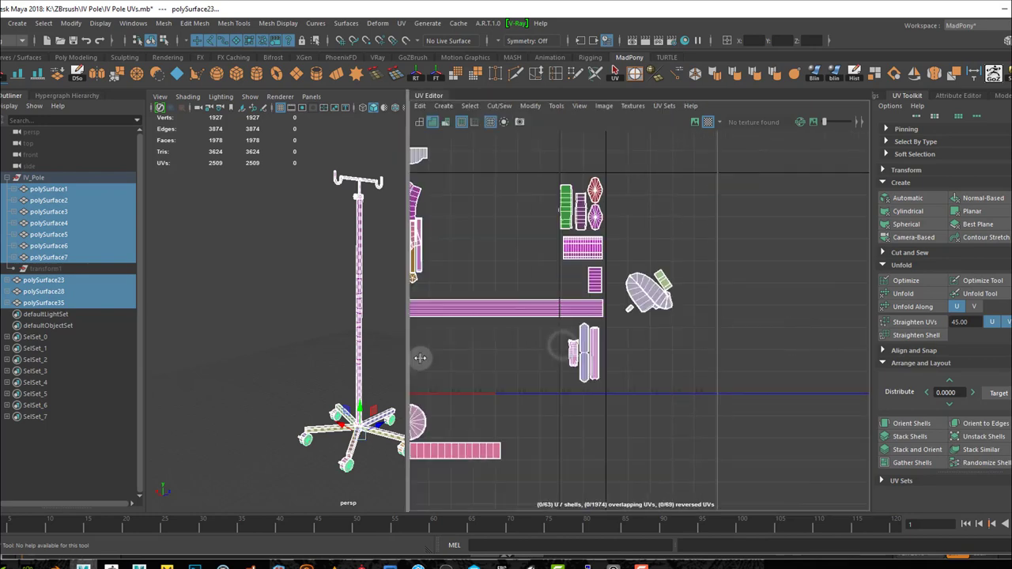
scroll(646, 370, "down", 4)
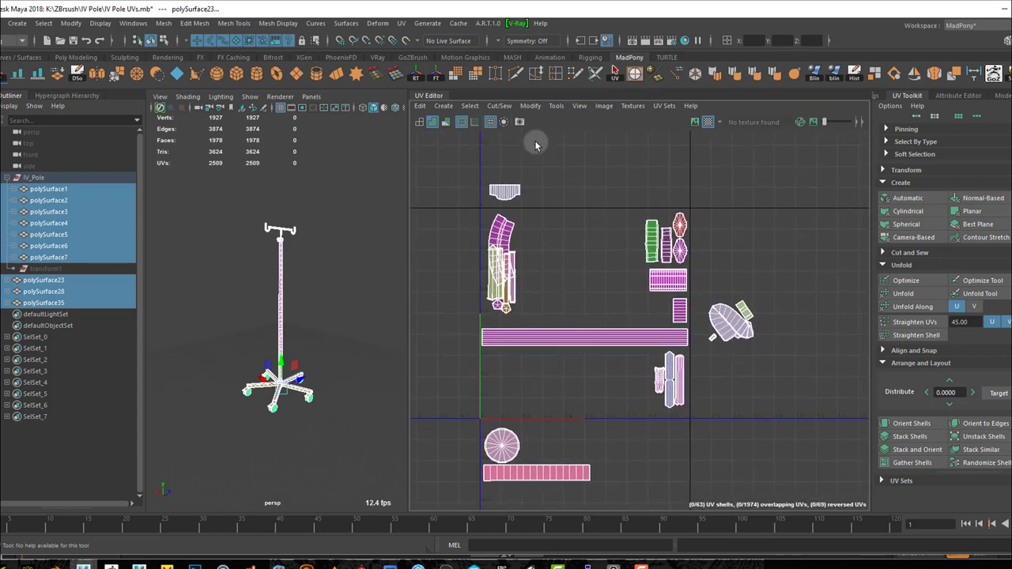
- In UV shell mode, move the half-disc shells and the curved strip shell into free space inside the upper part of the 0–1 tile
left_click(616, 77)
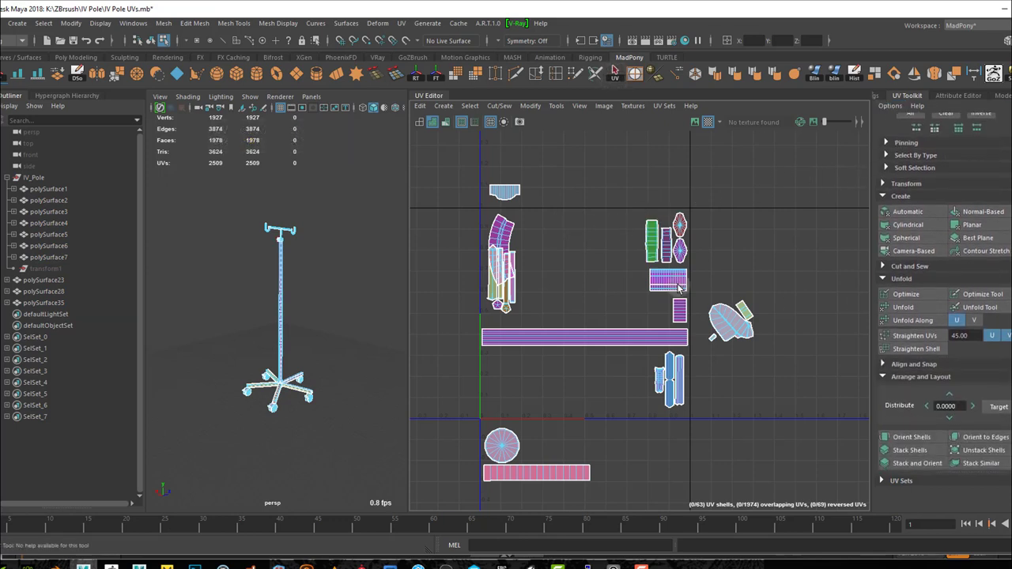
right_click(578, 224)
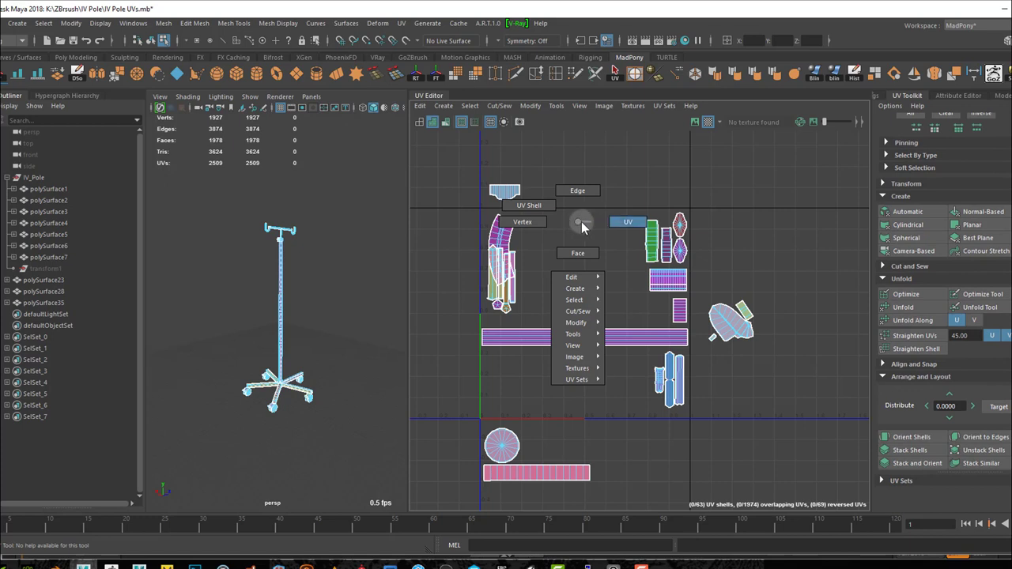
left_click(504, 192)
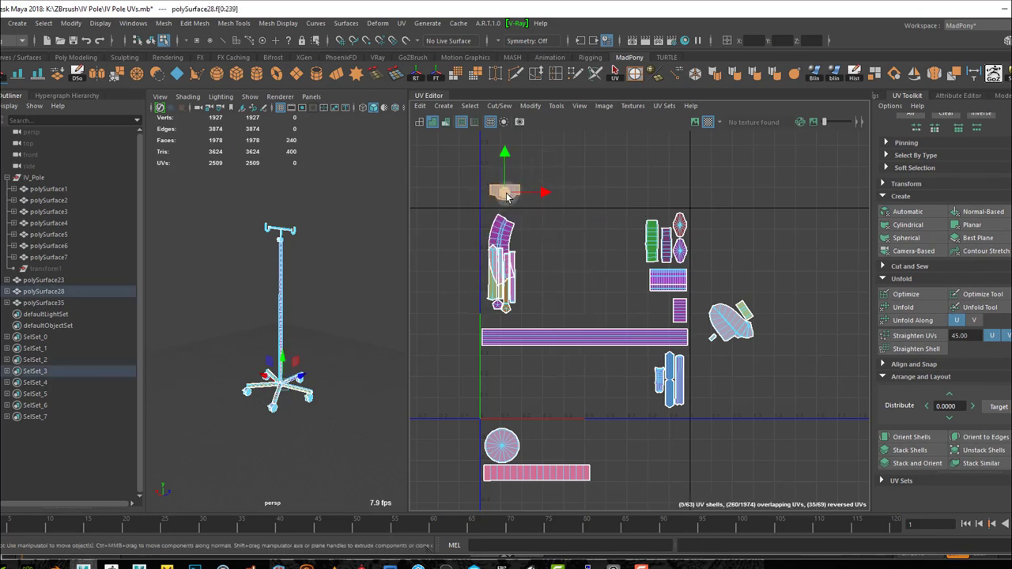
left_click_drag(529, 205, 600, 266)
left_click(503, 241)
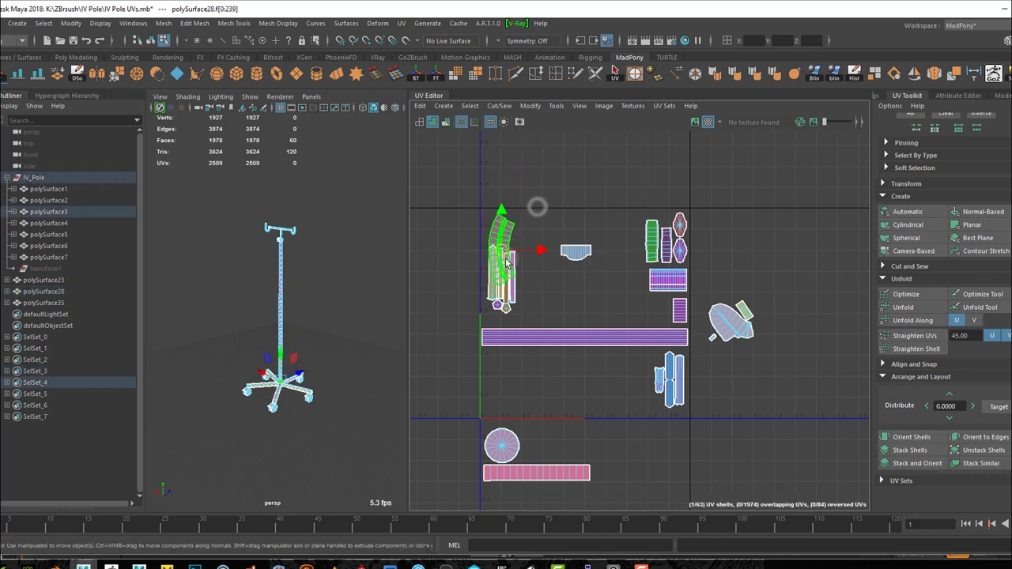
left_click_drag(503, 253, 543, 275)
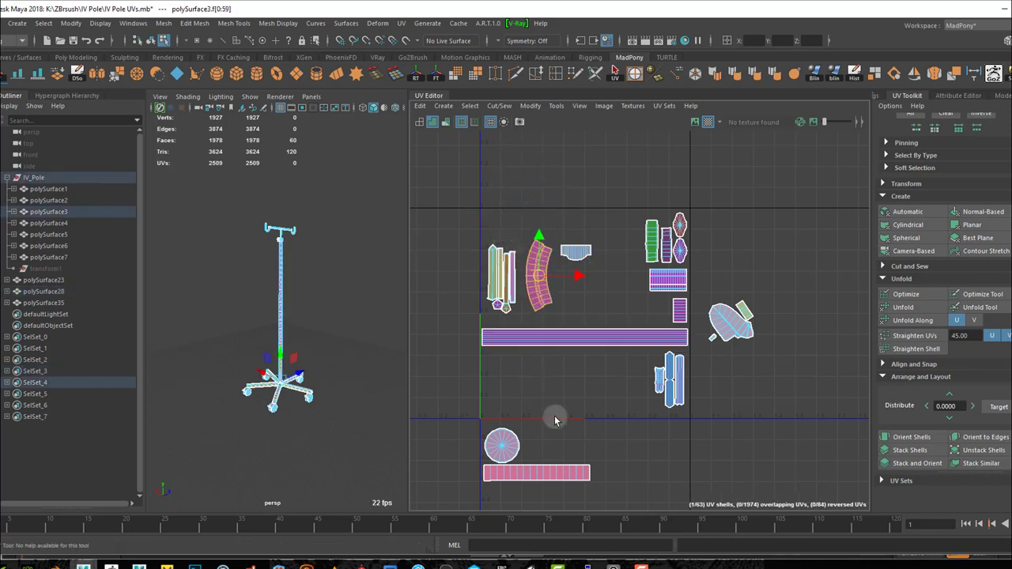
- Move the wheel's disc and strip shells and the caster housing shells into the lower part of the 0–1 tile
left_click_drag(553, 415, 484, 478)
left_click_drag(536, 454, 542, 383)
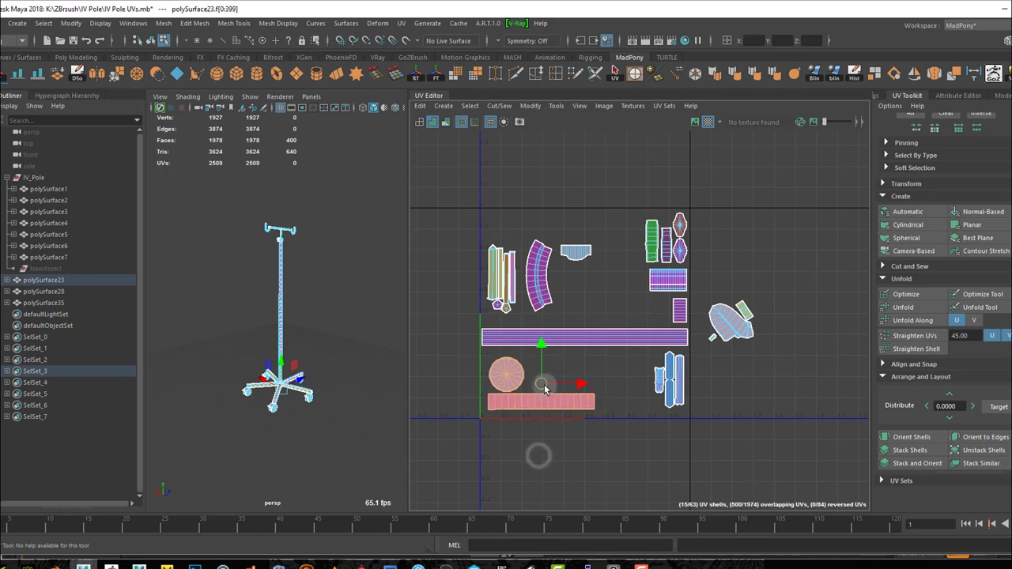
left_click_drag(763, 285, 702, 356)
left_click_drag(733, 322, 623, 377)
- Compare the checker size on the pole, the adjustment knob and the caster wheels to judge their texel density
right_click_drag(216, 282, 368, 385, "alt")
middle_click_drag(368, 385, 324, 524, "alt")
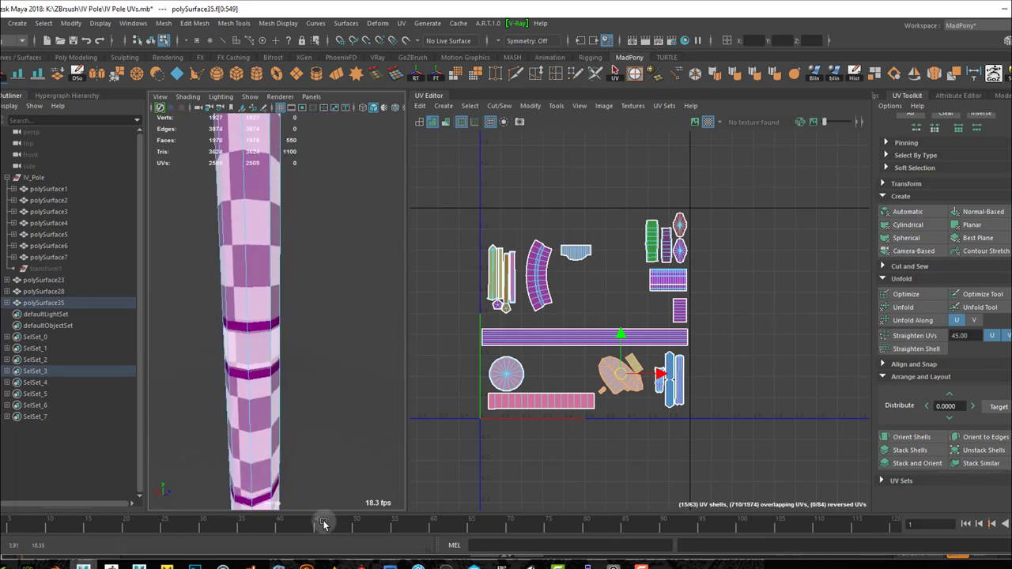
right_click_drag(363, 378, 343, 368, "alt")
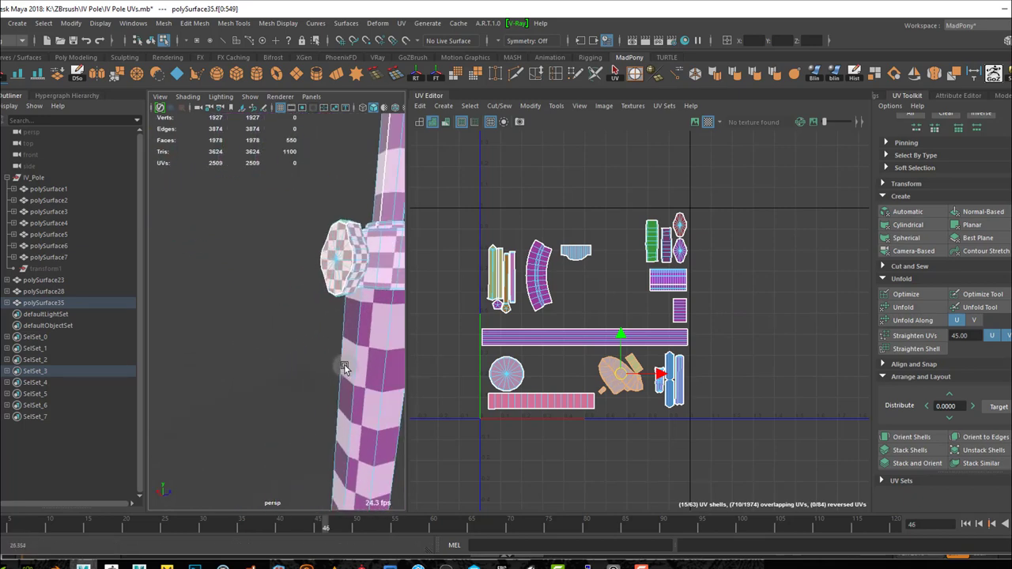
middle_click_drag(368, 357, 341, 361, "alt")
mouse_move(341, 360)
left_mouse_down("alt")
mouse_move(348, 293)
mouse_move(352, 372)
left_mouse_up("alt")
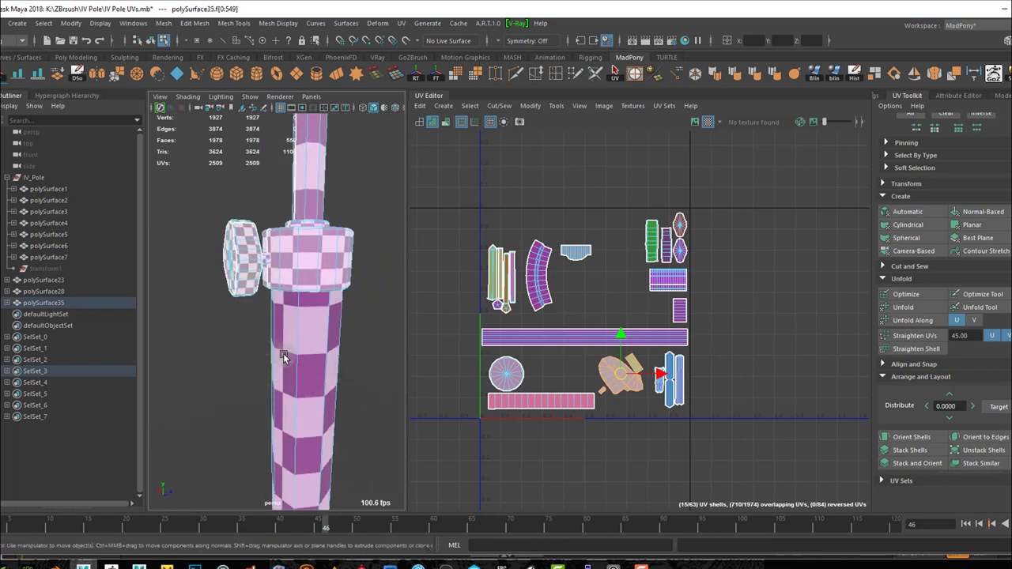
right_click_drag(284, 353, 259, 339, "alt")
left_click_drag(260, 340, 253, 407, "alt")
left_click(197, 360)
left_click_drag(199, 368, 303, 435, "alt")
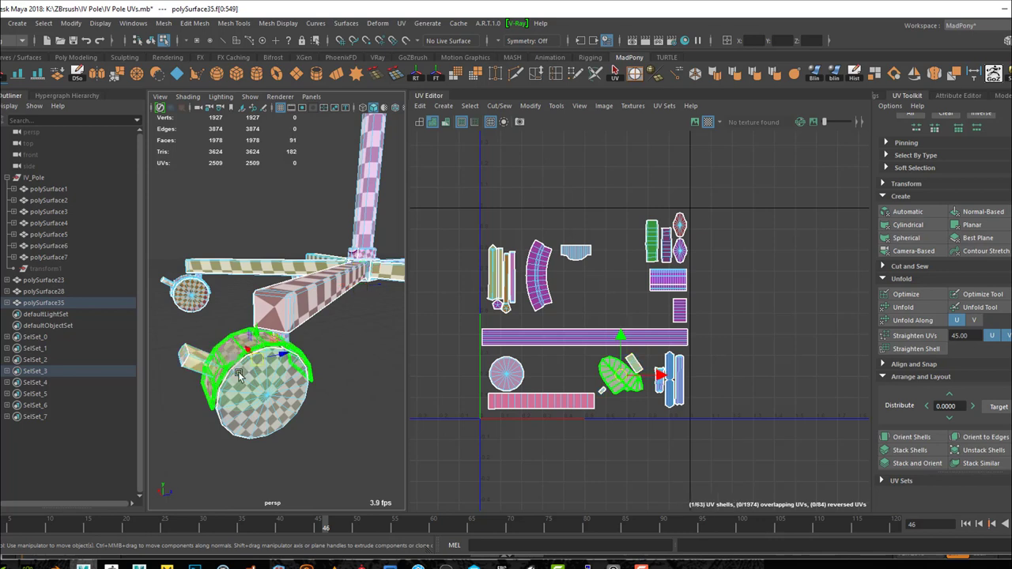
left_click(241, 384)
left_click(202, 368)
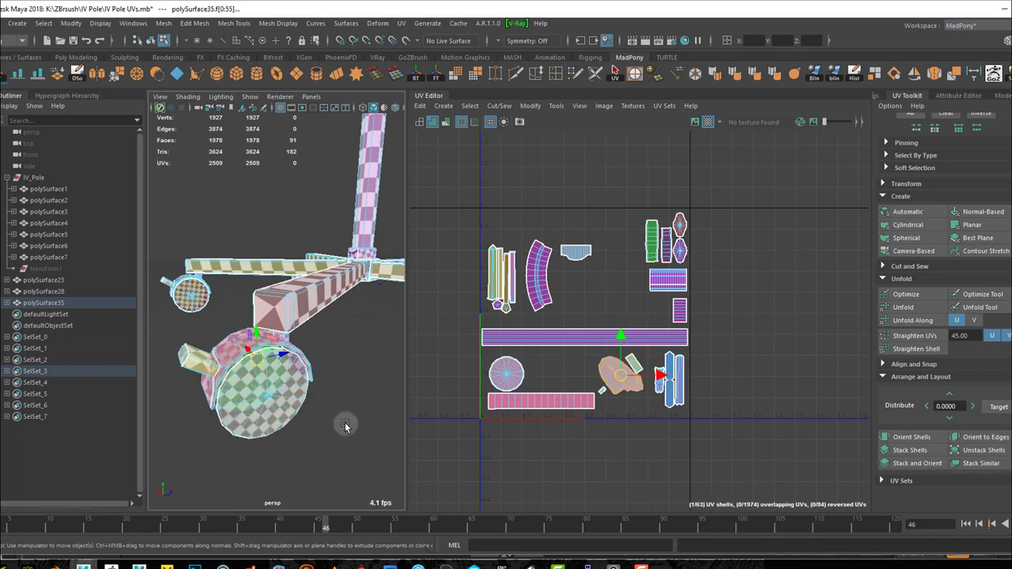
mouse_move(366, 427)
left_mouse_down("alt")
mouse_move(363, 415)
mouse_move(380, 417)
left_mouse_up("alt")
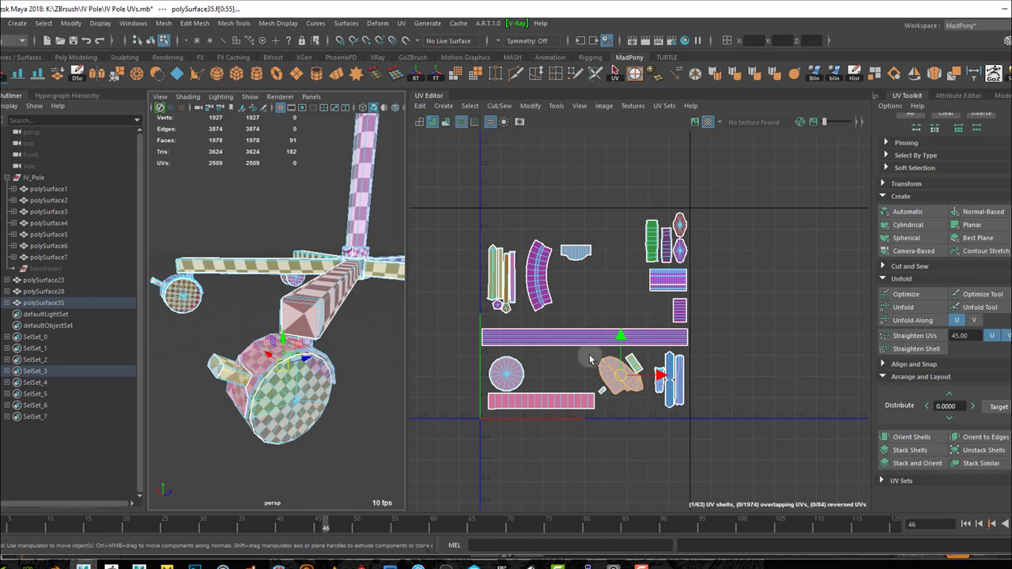
- Select the caster housing, wheel disc and strip, and half-disc shells together and scale them down uniformly
left_click_drag(587, 356, 637, 395)
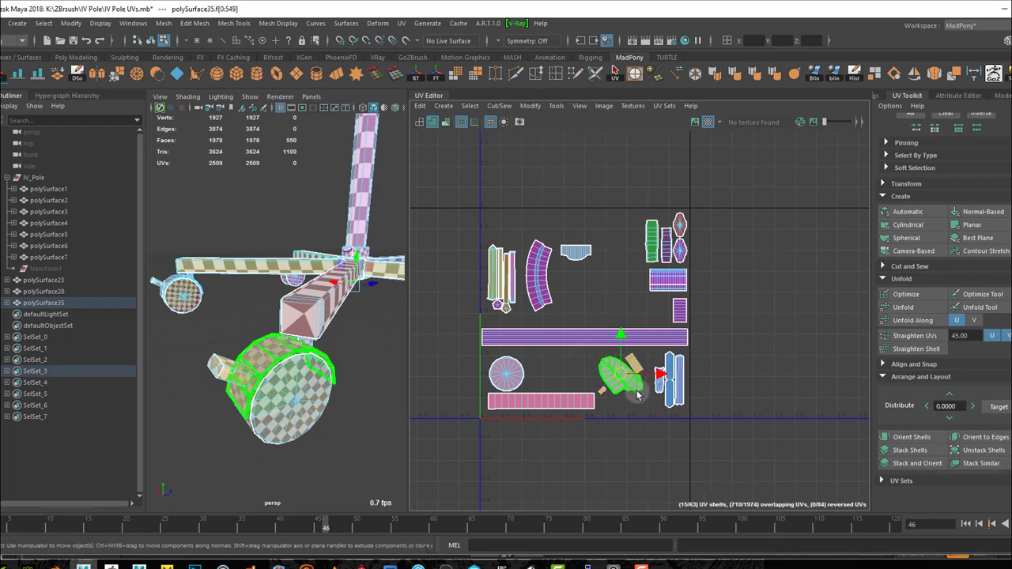
left_click(540, 368)
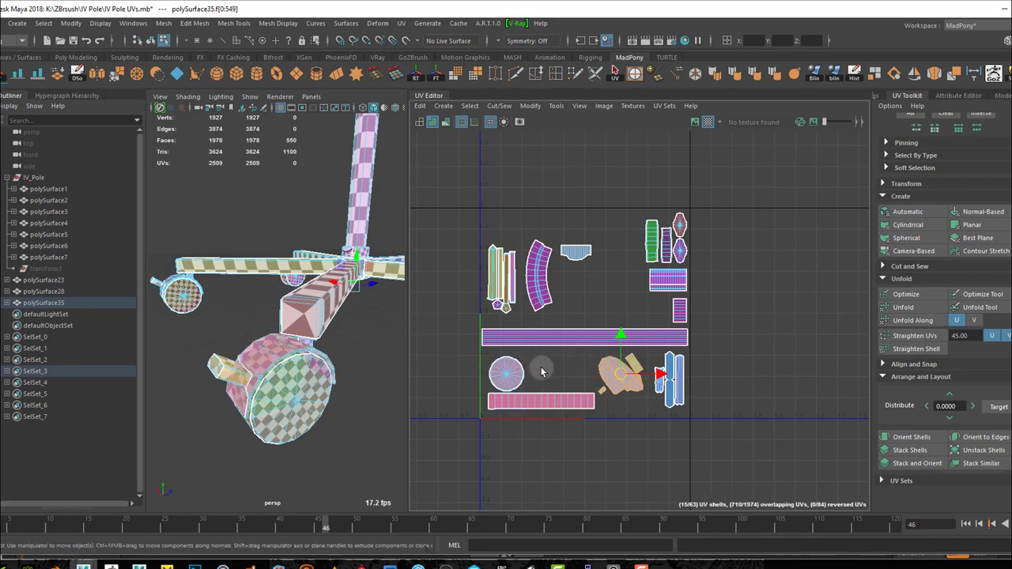
left_click_drag(544, 365, 471, 454, "shift")
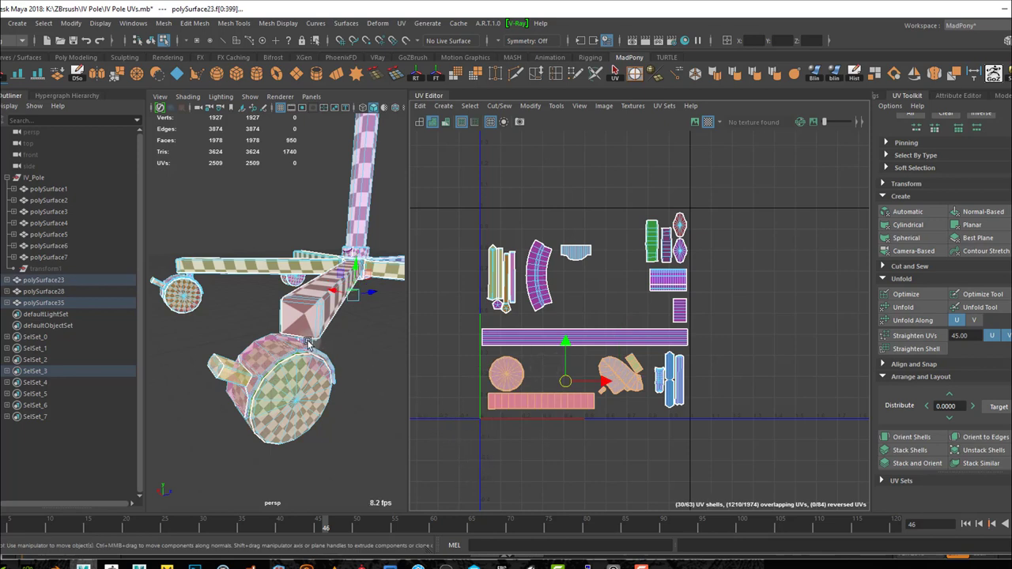
left_click_drag(371, 395, 372, 392, "alt")
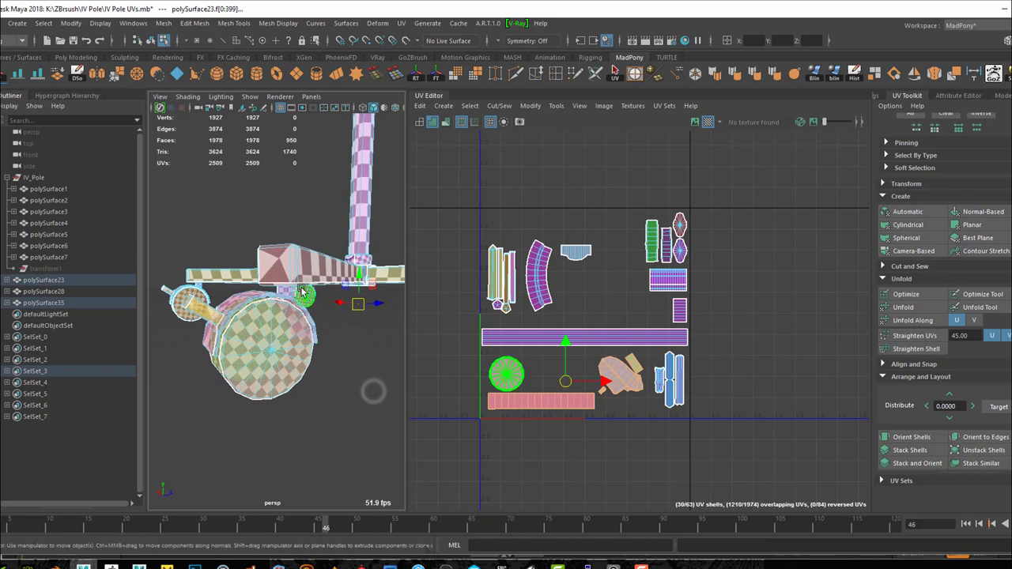
left_click(290, 293)
left_click(555, 277)
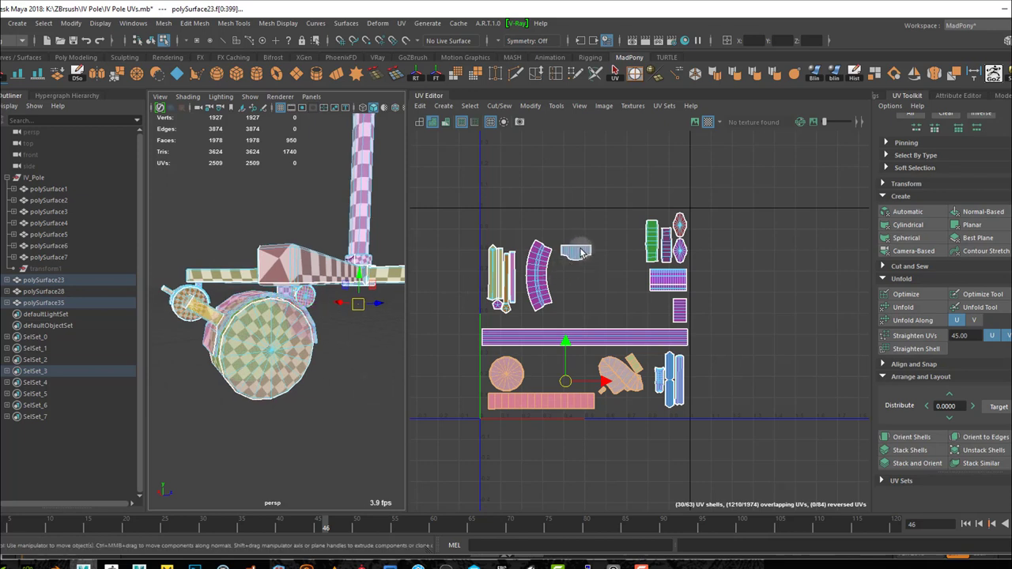
left_click_drag(598, 235, 578, 280, "shift")
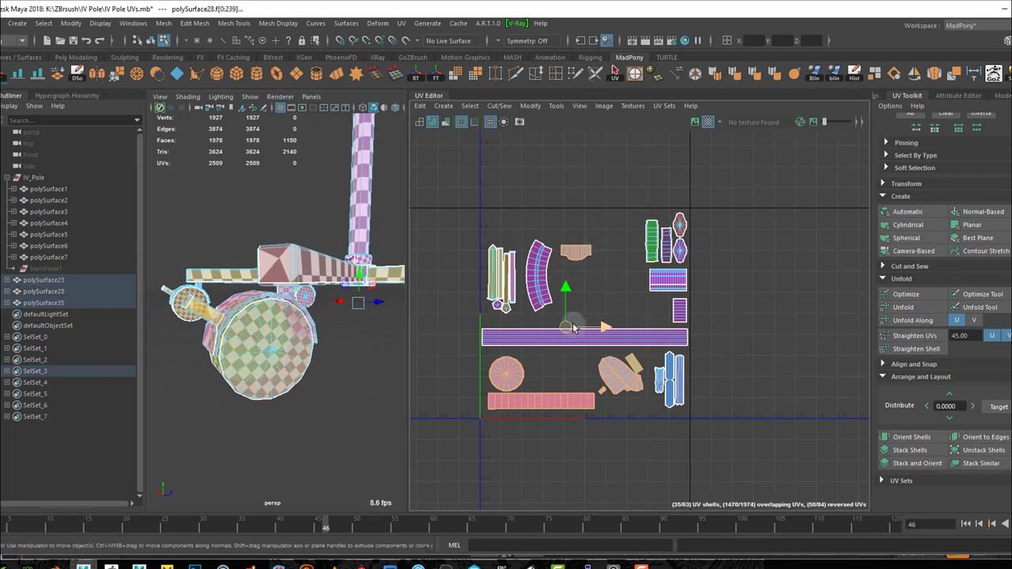
key("r")
left_click_drag(567, 329, 554, 329)
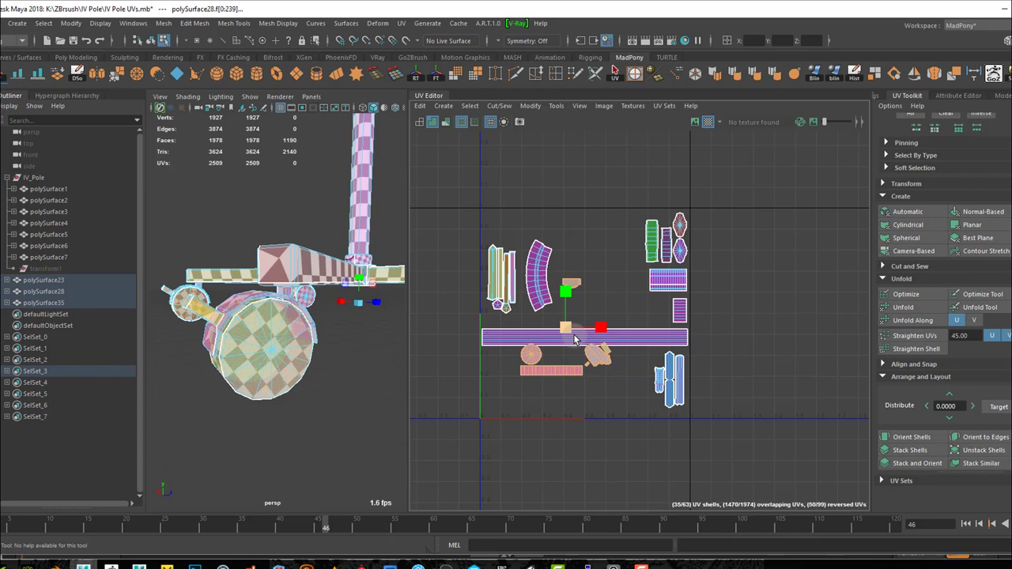
- Group the scaled-down caster shells tightly in the lower-left corner of the 0–1 tile, with the half-disc shells above the wheel disc
left_click_drag(567, 328, 530, 365)
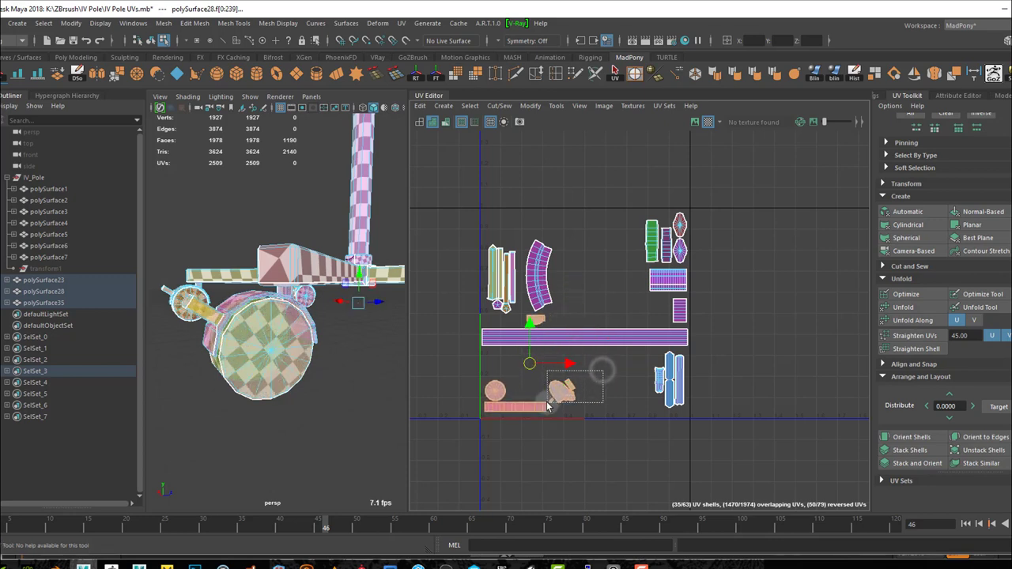
left_click_drag(547, 402, 526, 383)
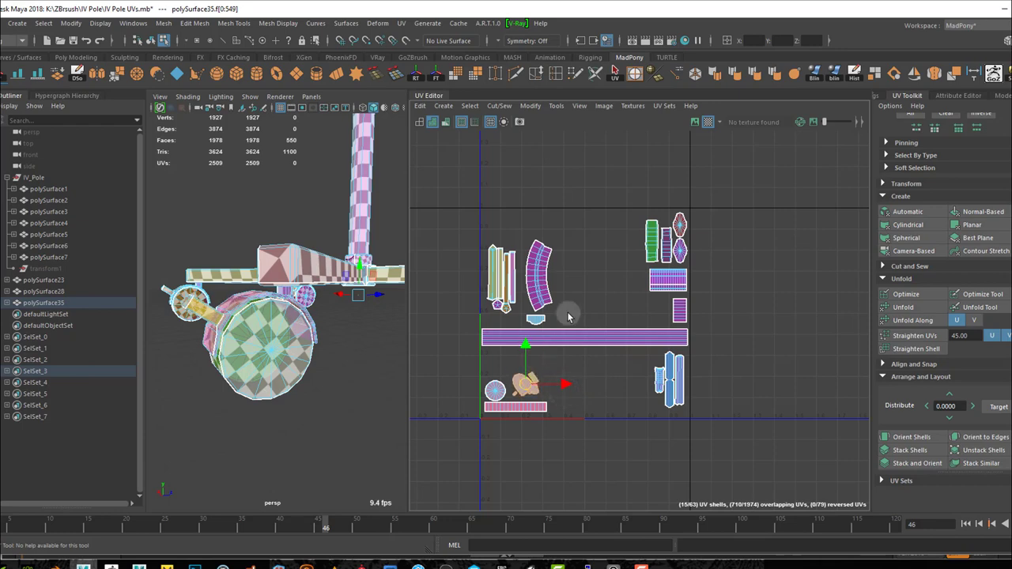
left_click(530, 321)
left_click_drag(534, 319, 496, 369)
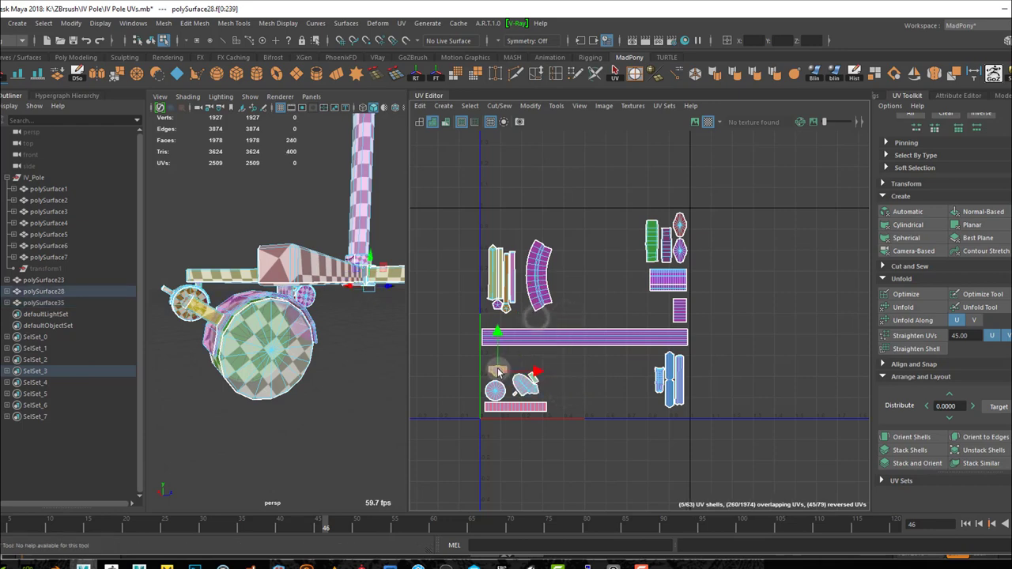
- Display the checker image behind the UVs and move the long pole shell just above the 0–1 tile
left_click_drag(356, 425, 357, 394, "alt")
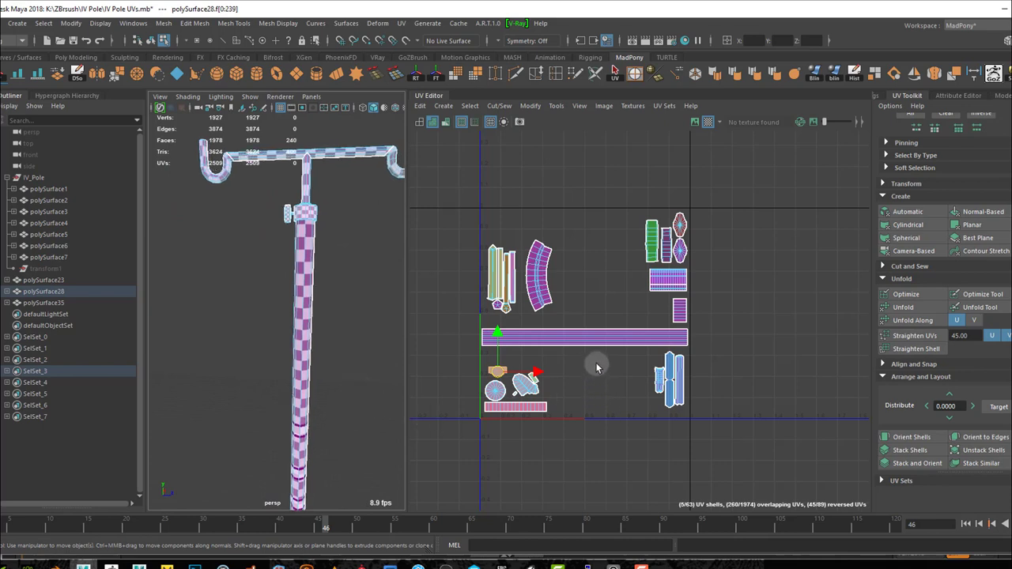
left_click(610, 338)
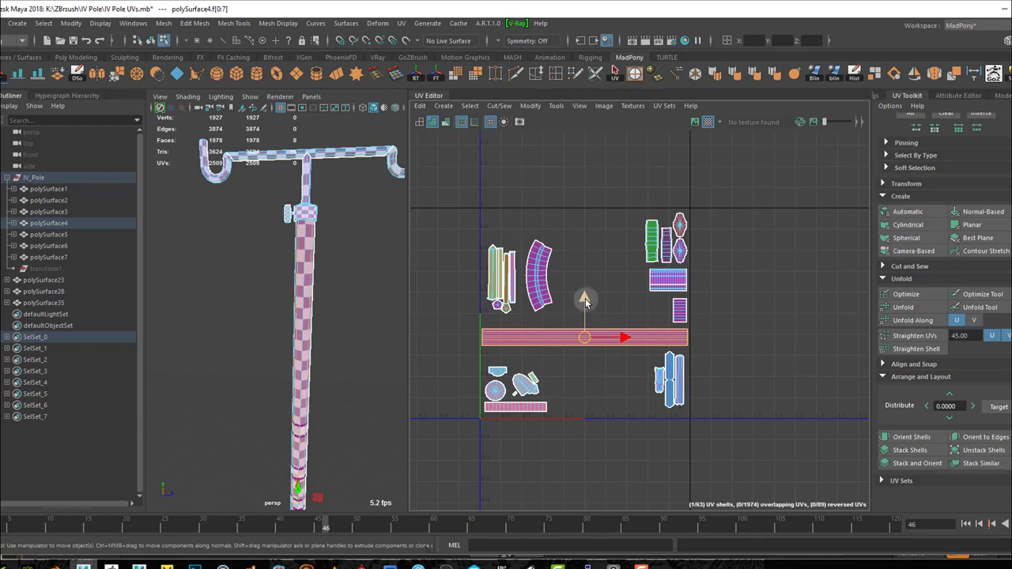
left_click(695, 123)
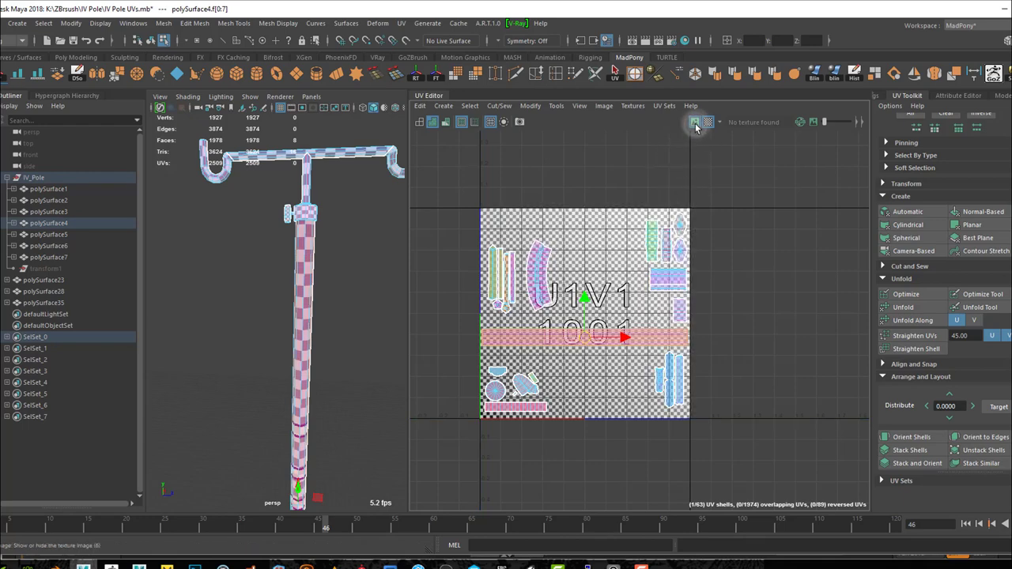
middle_click_drag(584, 300, 583, 178)
left_click_drag(581, 180, 583, 177)
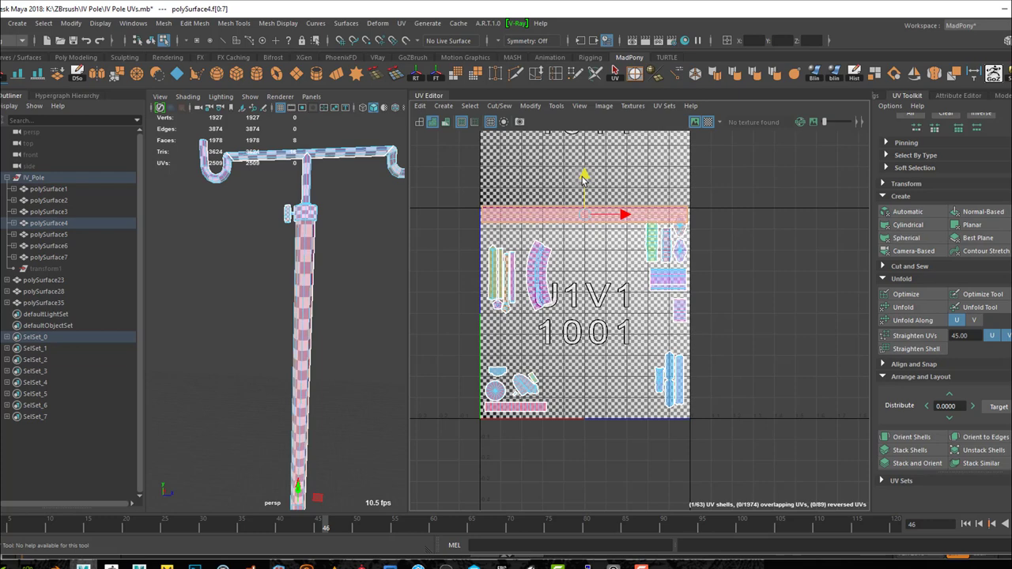
middle_click_drag(582, 177, 585, 156)
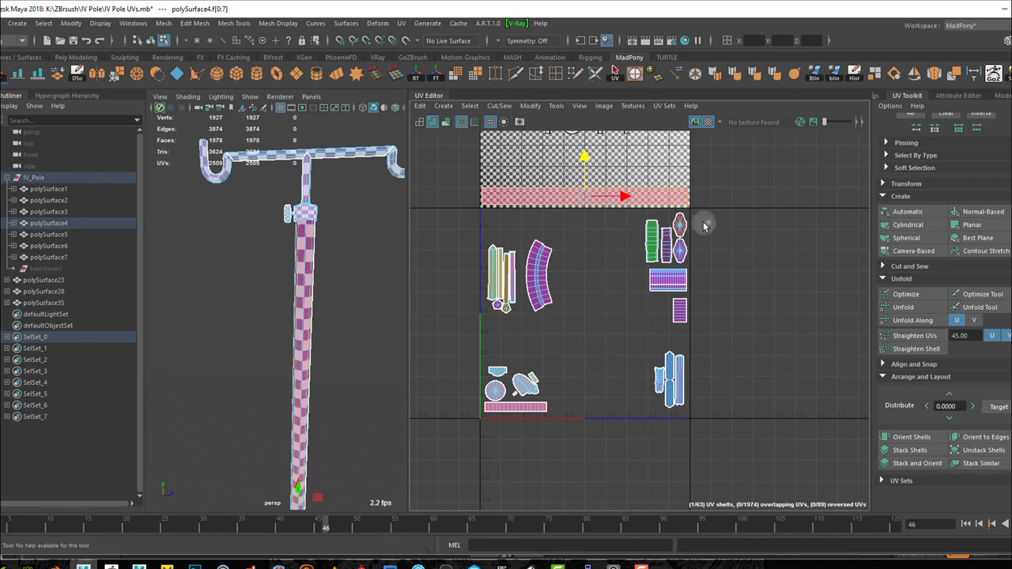
- Move the knob shells, the polySurface1 shells and the wide rectangular polySurface5 shell next to the caster shells near the tile's lower edge
left_click_drag(708, 223, 639, 251)
middle_click_drag(668, 241, 577, 389)
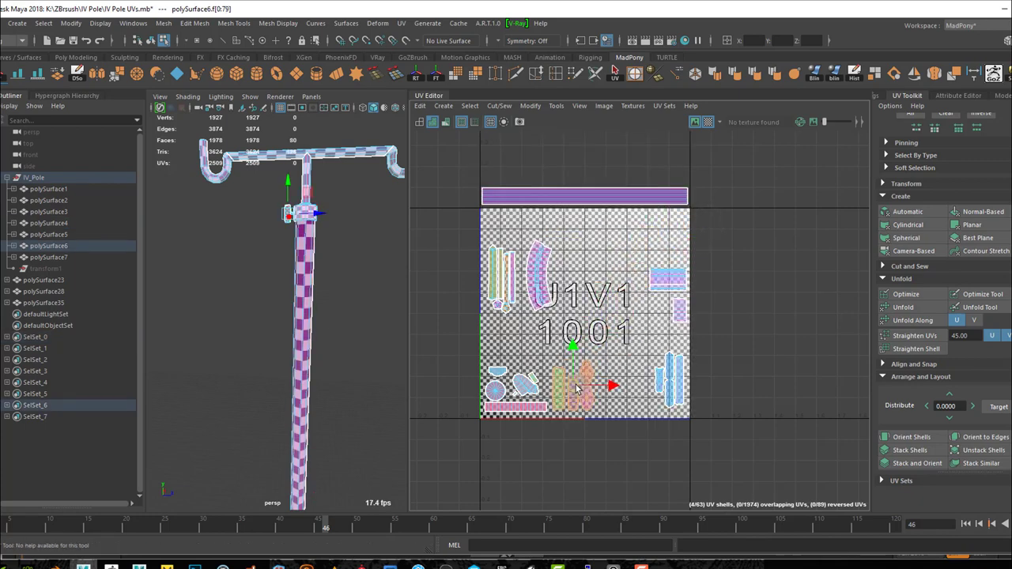
left_click(664, 372)
middle_click_drag(667, 385, 615, 385)
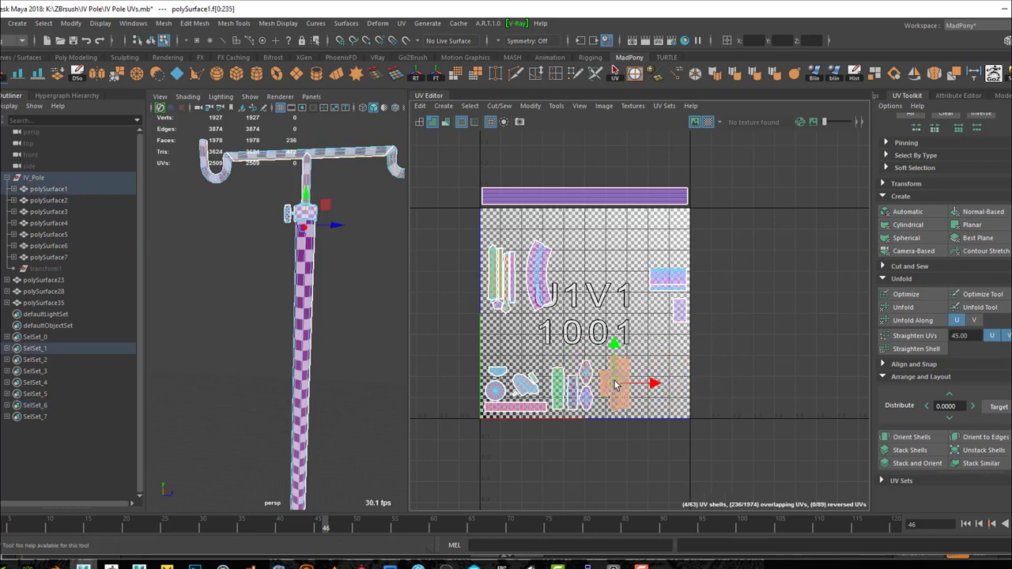
left_click(668, 283)
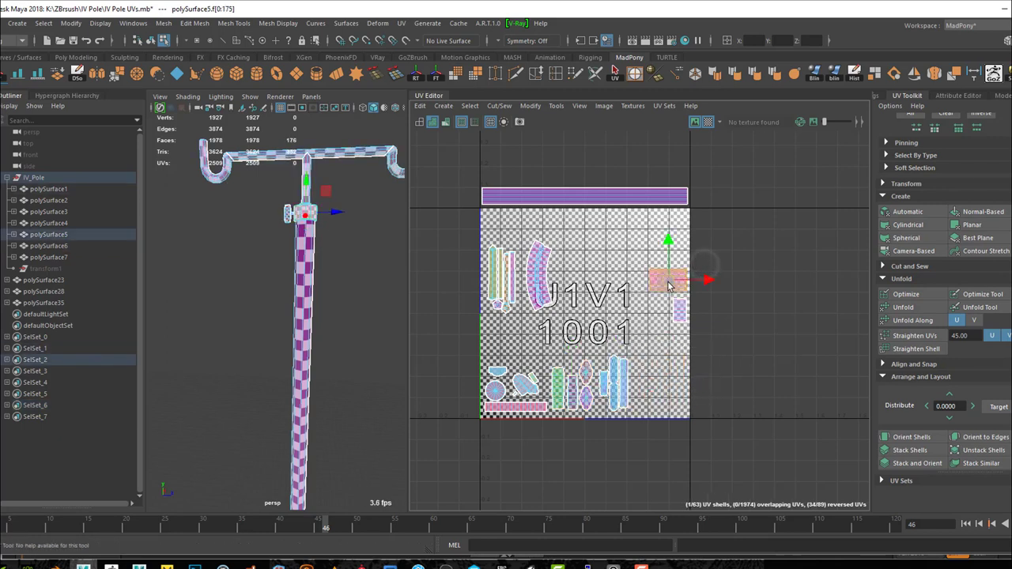
middle_click_drag(668, 284, 508, 354)
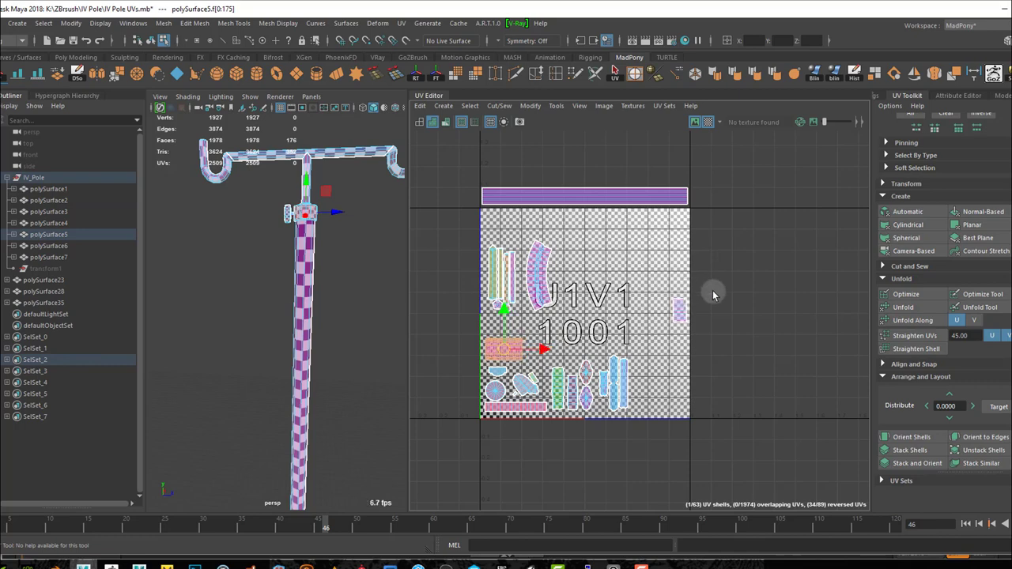
left_click(672, 336)
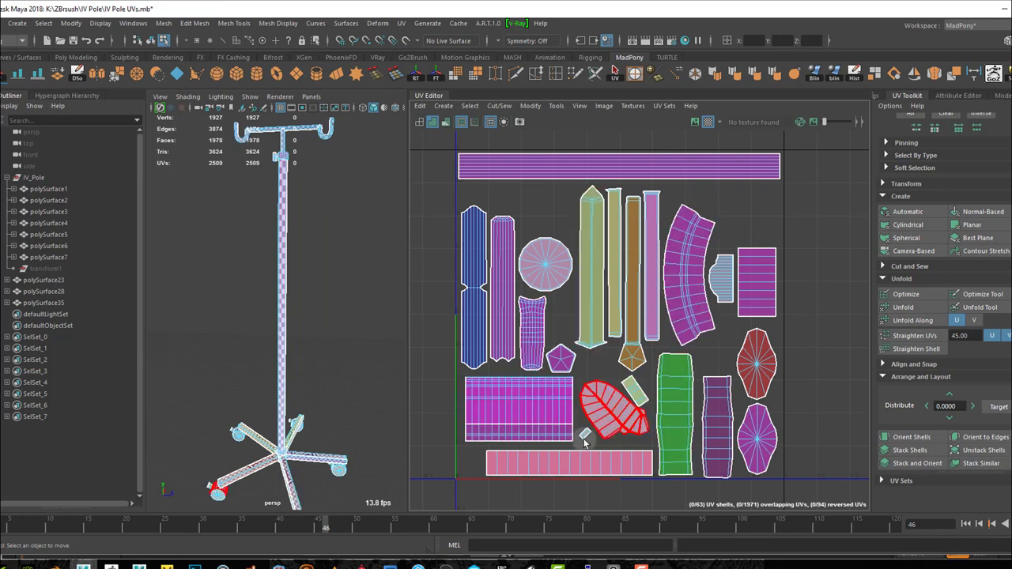
- Review the packed UV layout and the checker pattern across the whole IV pole
right_click_drag(721, 335, 637, 293, "alt")
middle_click_drag(655, 356, 631, 352, "alt")
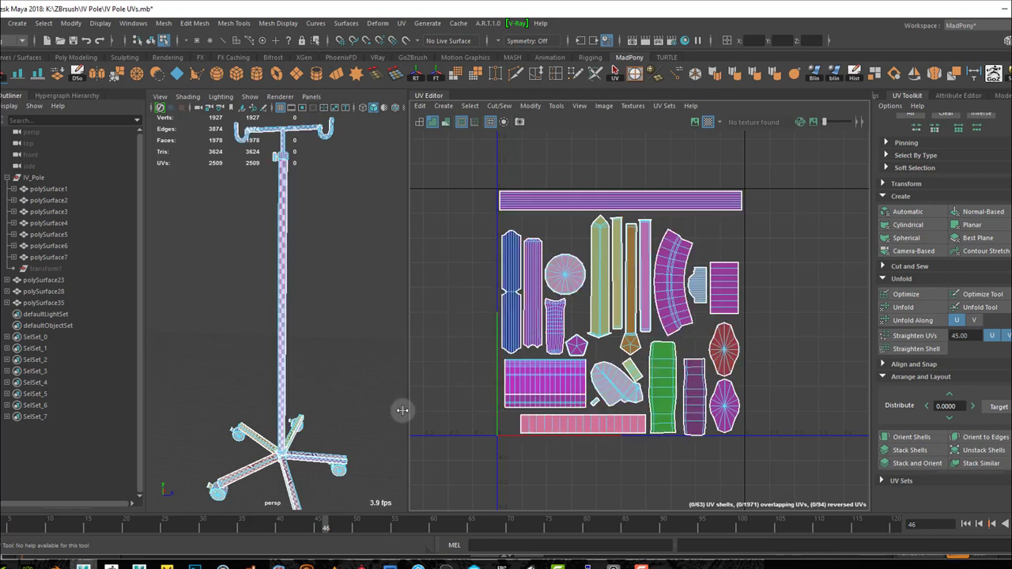
mouse_move(360, 405)
left_mouse_down("alt")
mouse_move(362, 369)
mouse_move(374, 390)
left_mouse_up("alt")
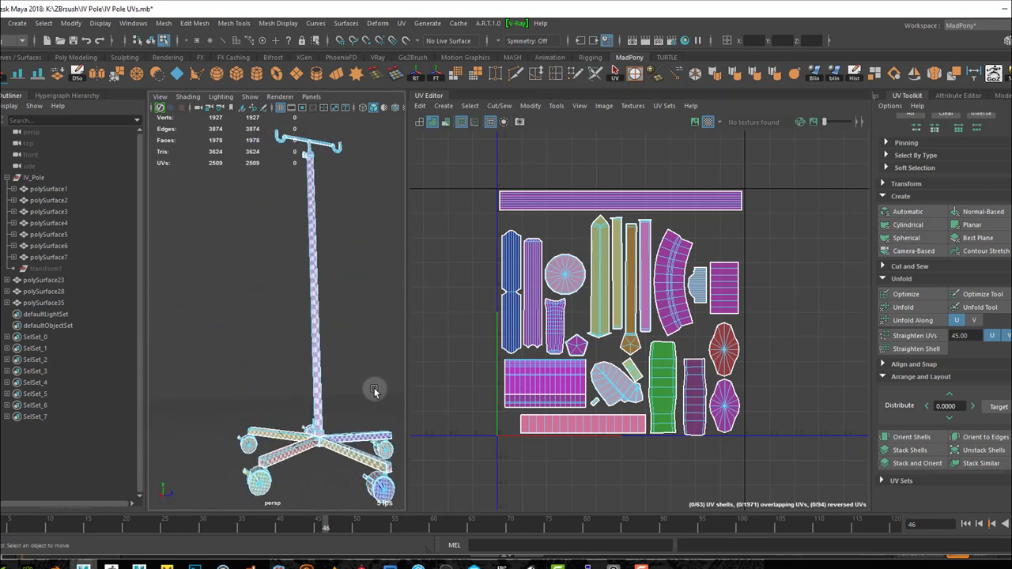
right_click_drag(288, 443, 309, 424, "alt")
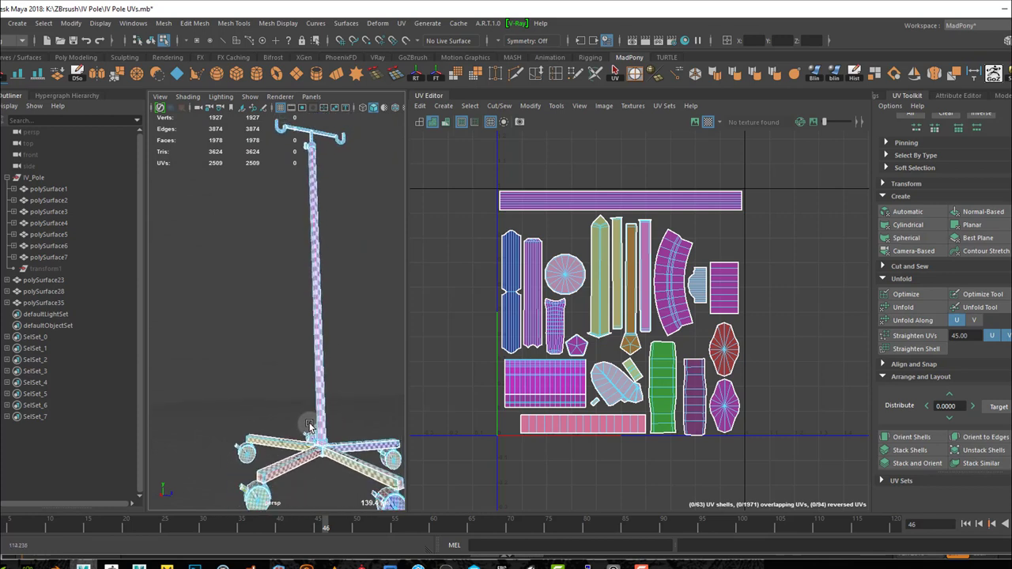
- Select all ten parts of the IV pole in object mode and combine them into a single mesh
middle_click_drag(384, 344, 352, 463, "alt")
left_click_drag(352, 463, 384, 409, "alt")
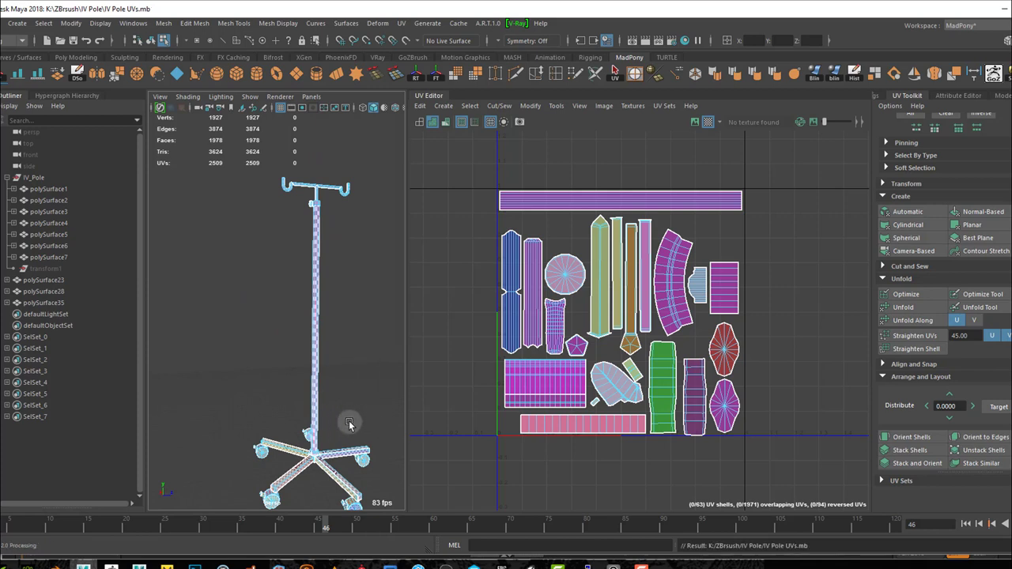
right_click_drag(349, 383, 340, 355, "alt")
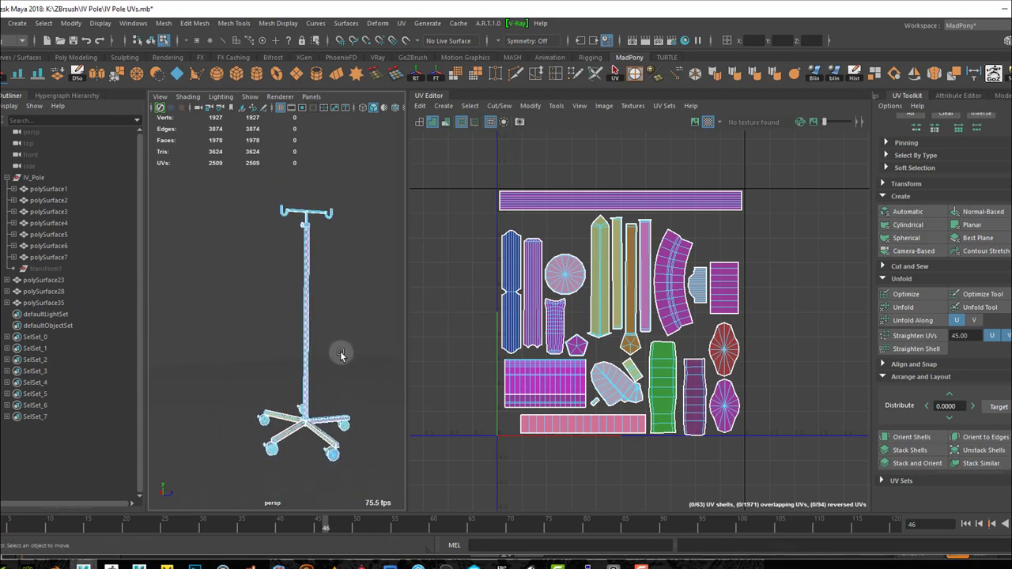
right_click_drag(344, 302, 384, 237)
left_click(378, 317)
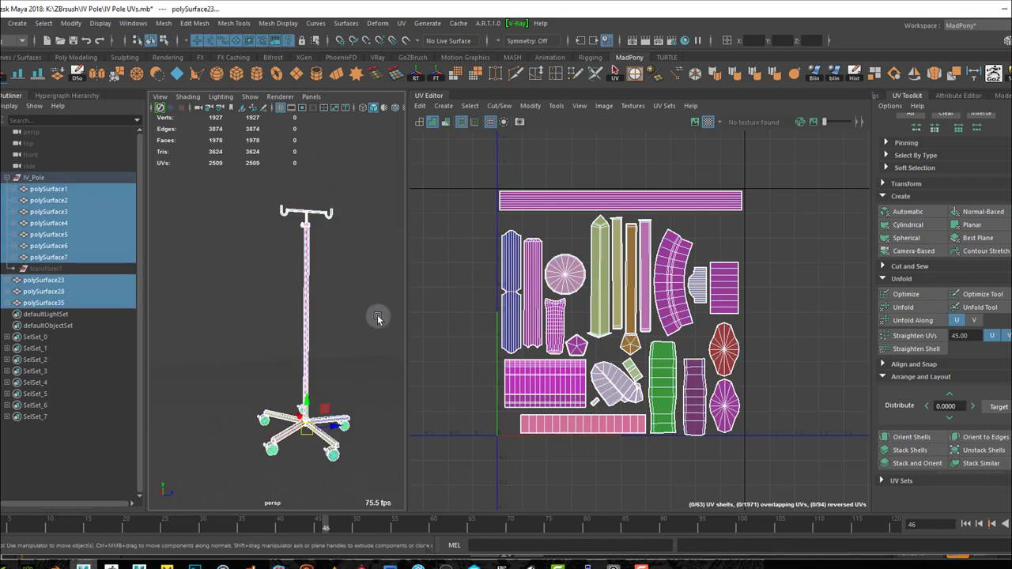
left_click_drag(379, 182, 240, 477)
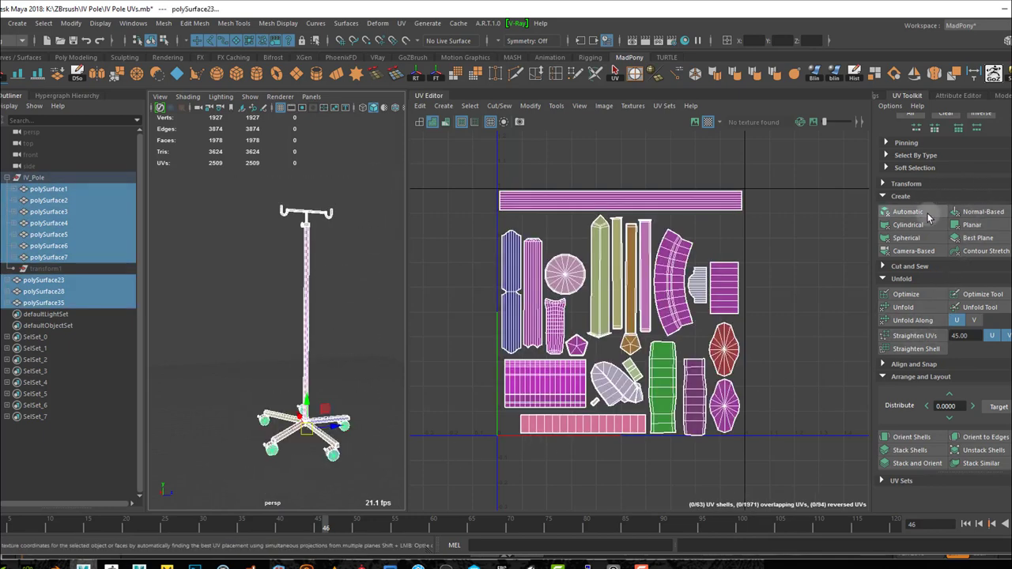
left_click(1006, 41)
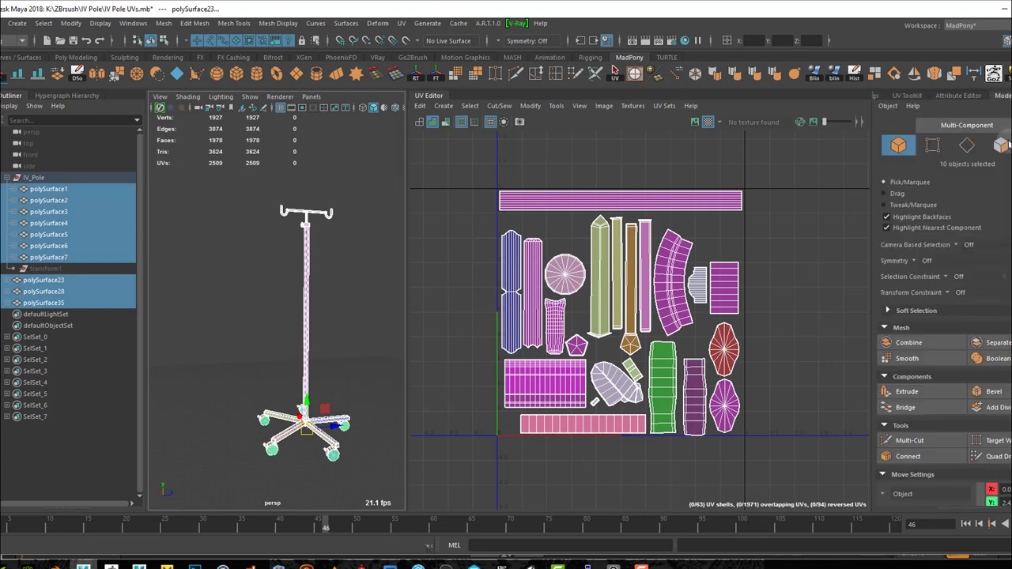
left_click(917, 342)
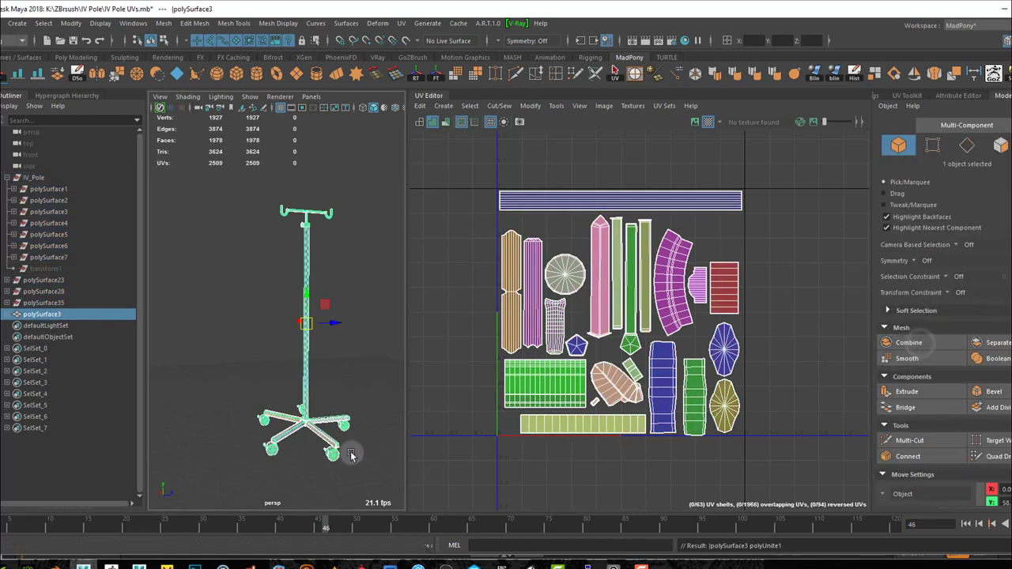
- Rename the combined mesh as IV_Pool and save the scene
double_click(47, 315)
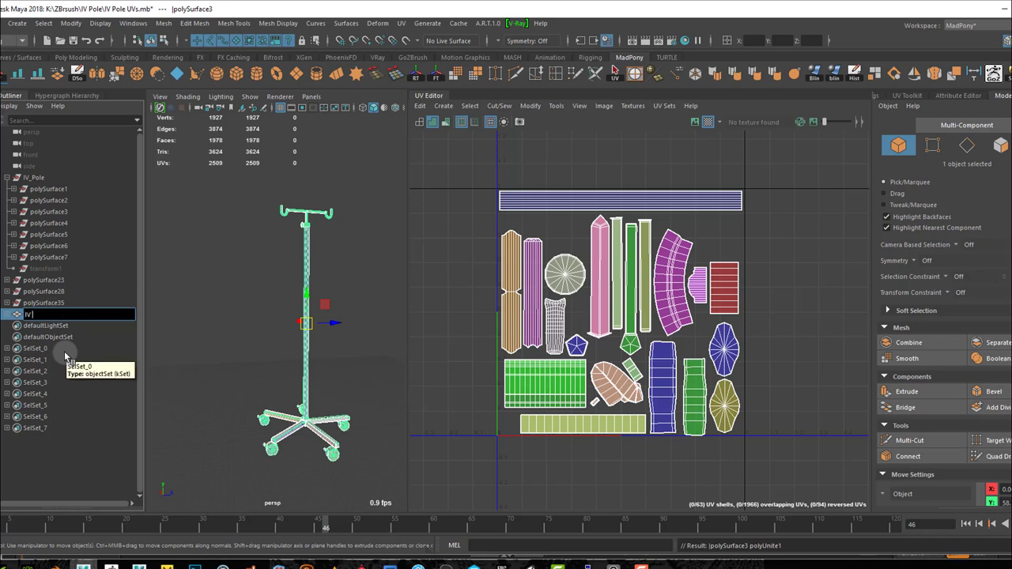
type("IV_Pool")
key("Return")
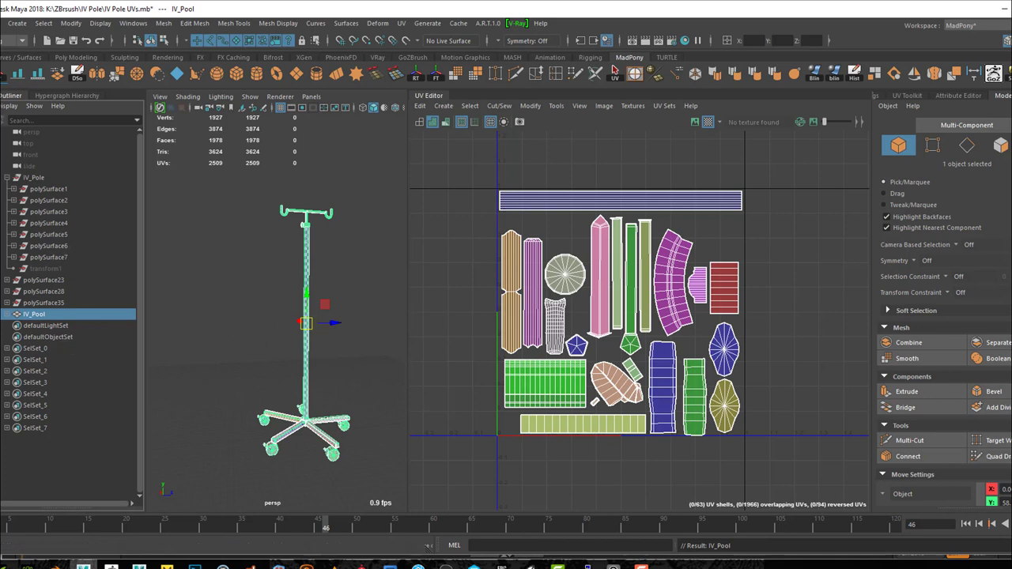
key("ctrl+s")
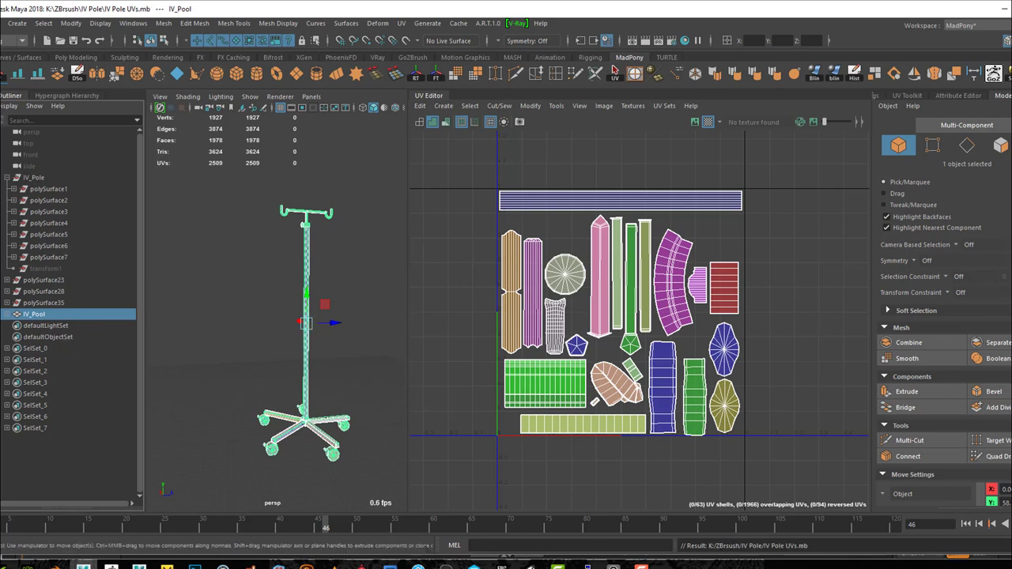
- Export the selected mesh as an FBX file named IV_Pole in the IV Pole folder
left_click(2, 23)
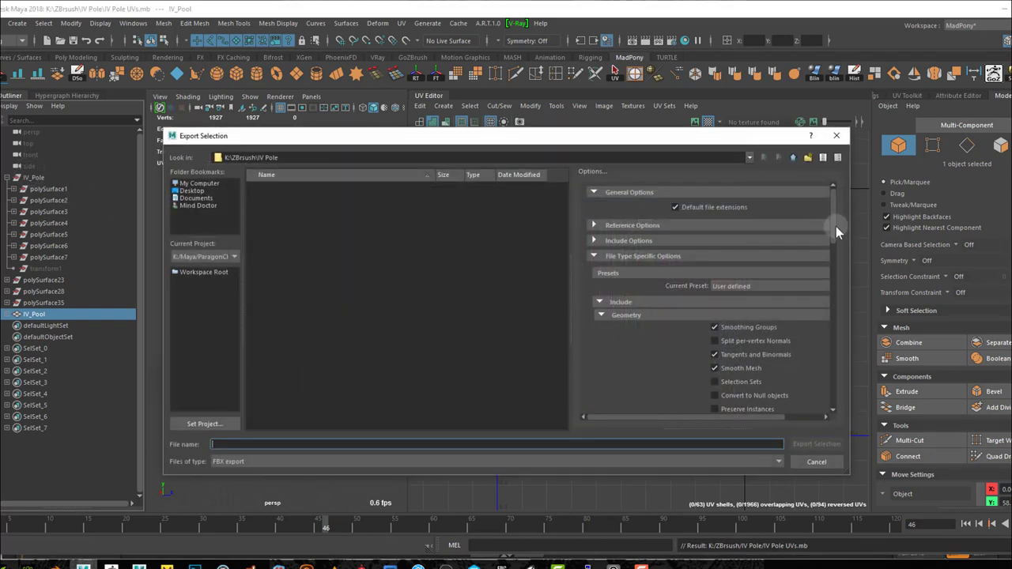
left_click_drag(836, 226, 834, 246)
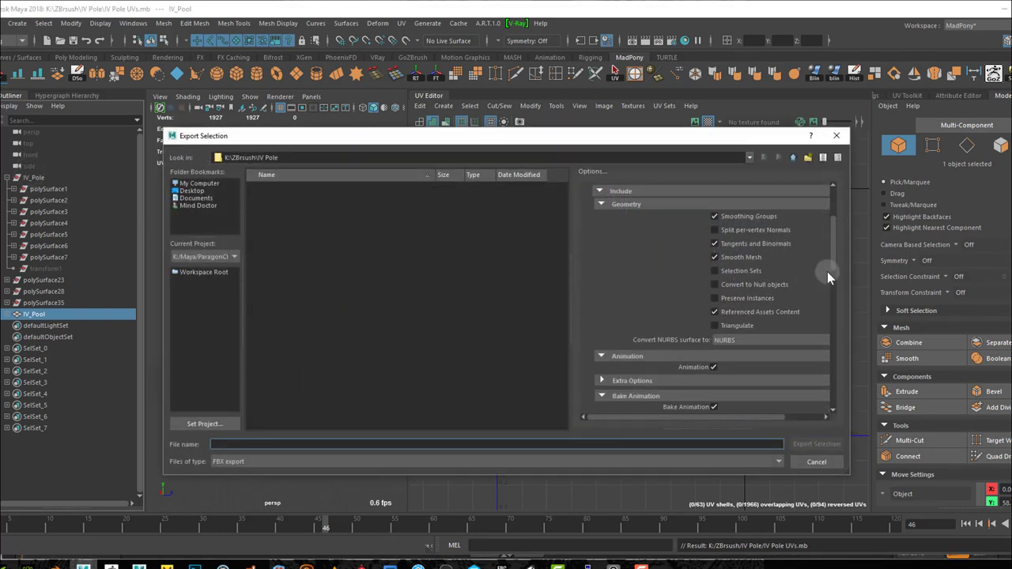
left_click_drag(833, 246, 828, 220)
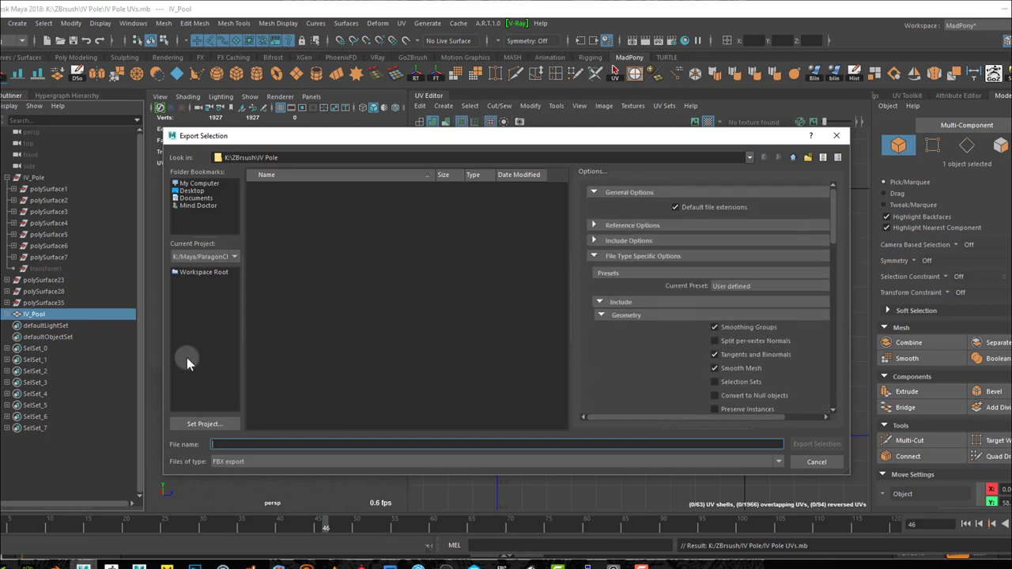
type("I")
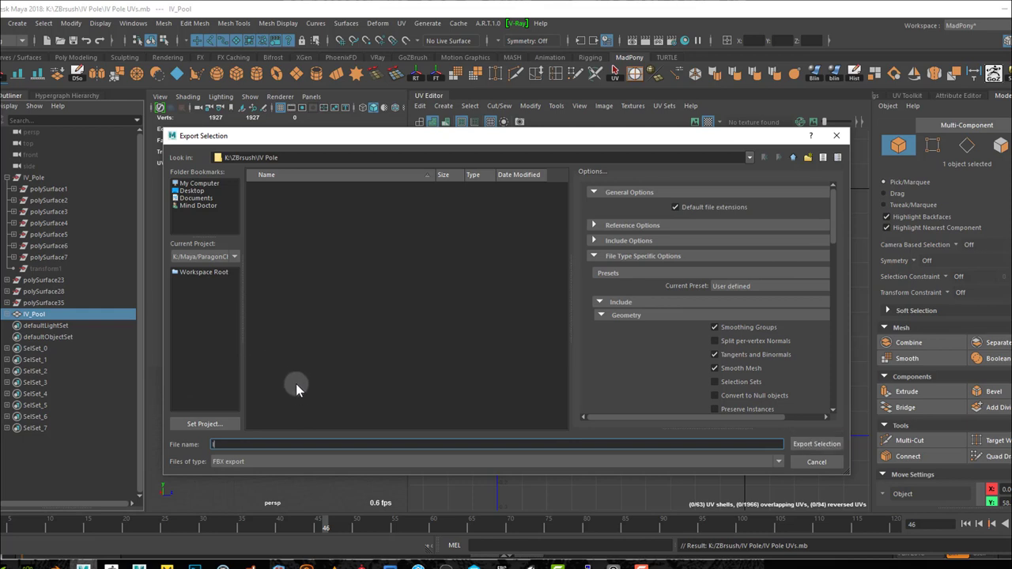
type("V_Pole")
left_click(816, 443)
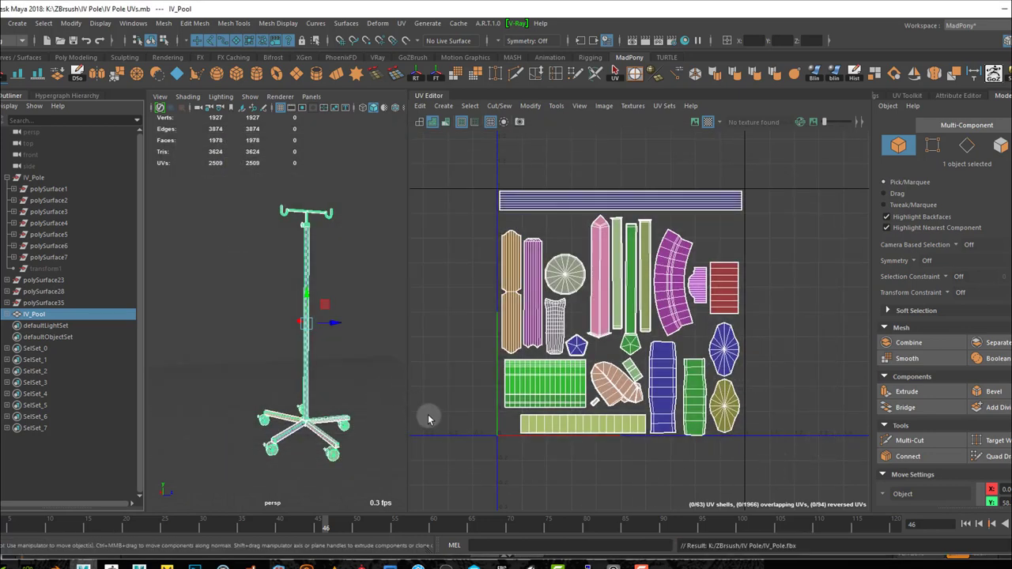
mouse_move(361, 563)
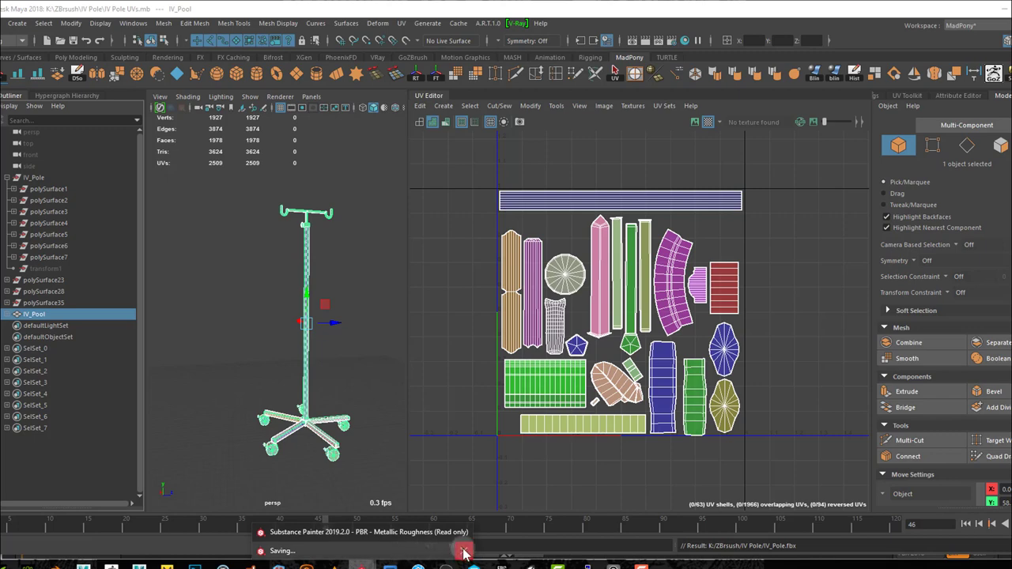
left_click(436, 551)
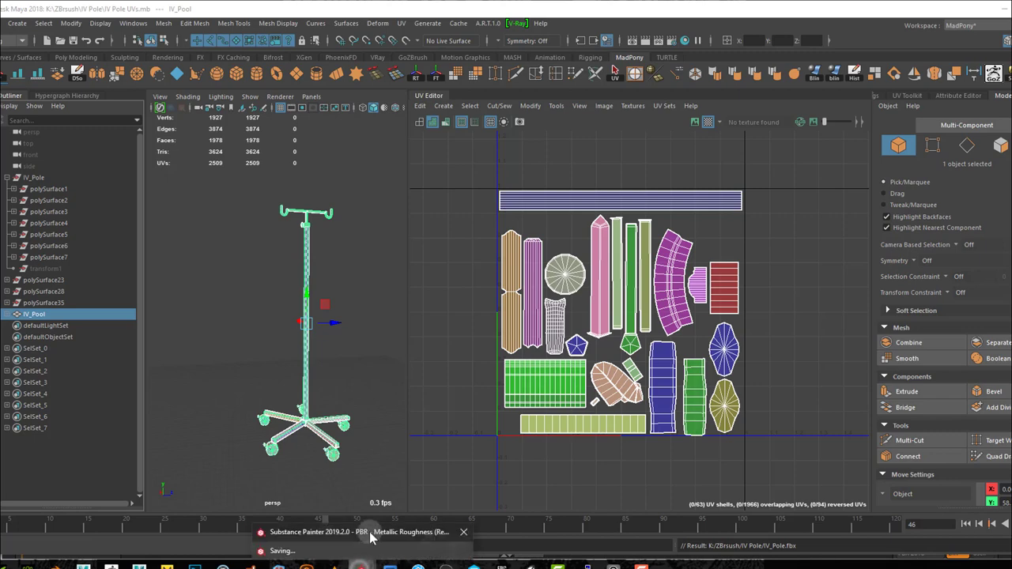
left_click(367, 544)
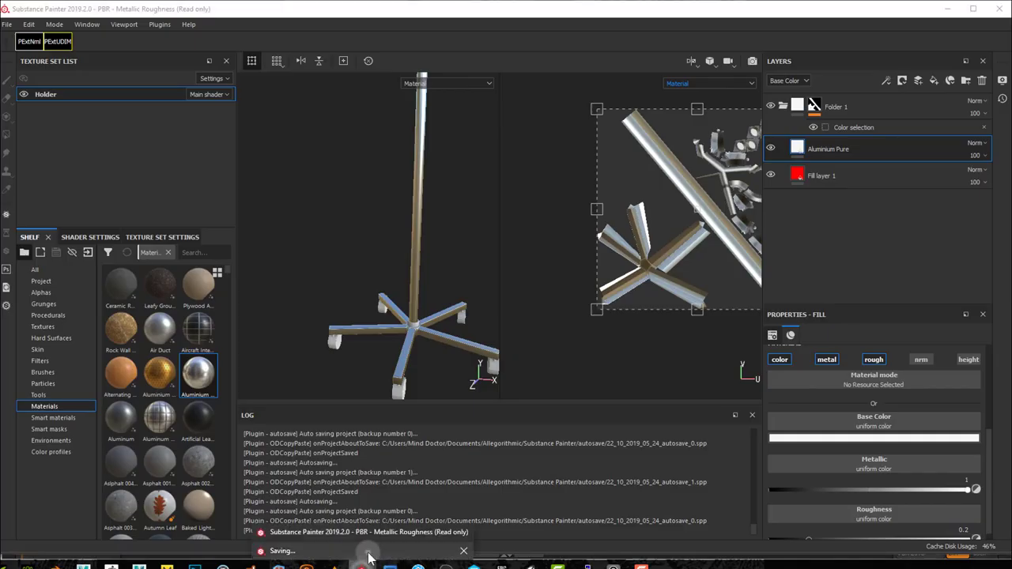
left_click(366, 551)
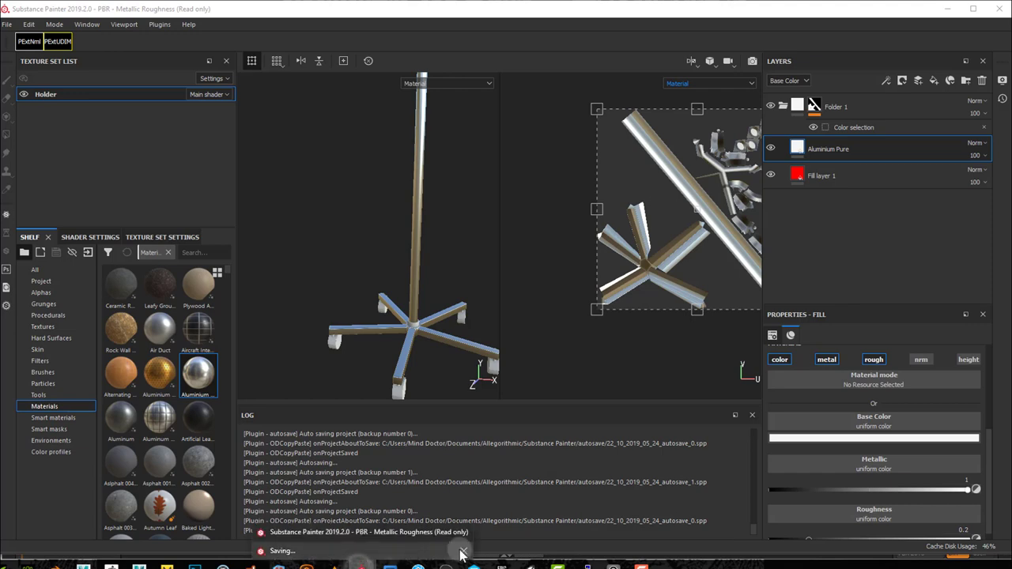
left_click(7, 23)
left_click(19, 38)
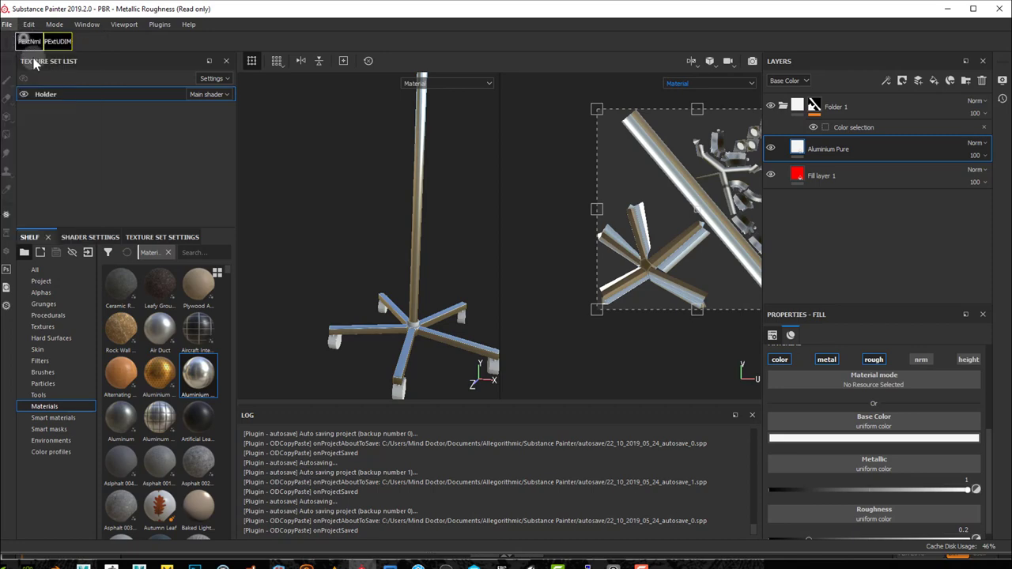
left_click(629, 172)
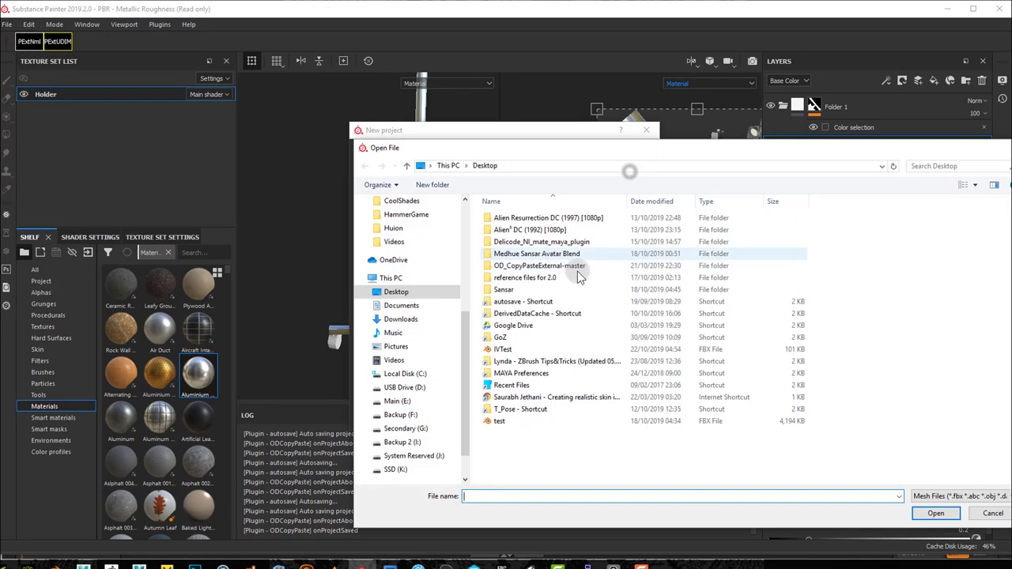
left_click(408, 469)
left_click(508, 398)
double_click(510, 398)
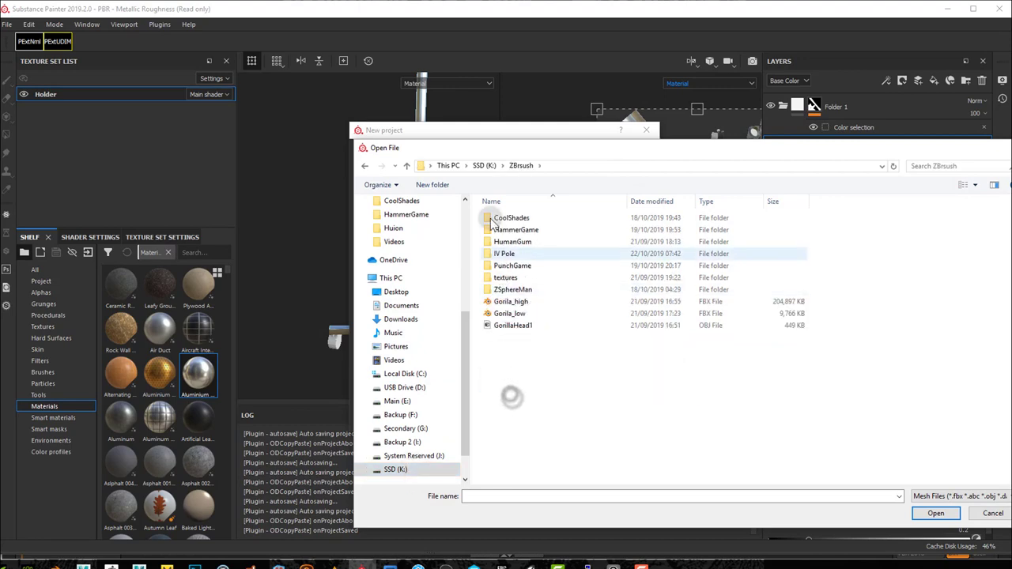
double_click(514, 255)
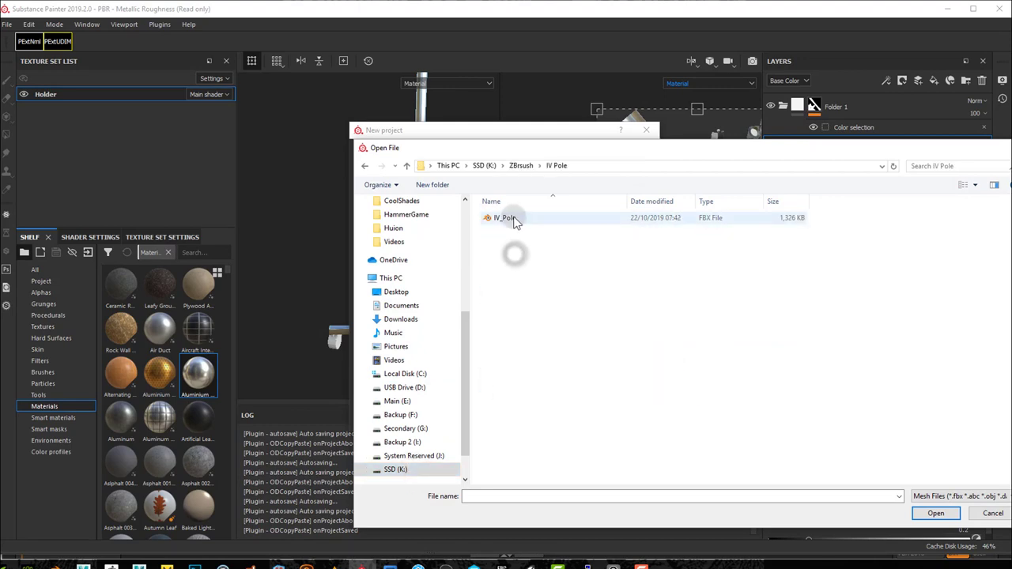
double_click(510, 218)
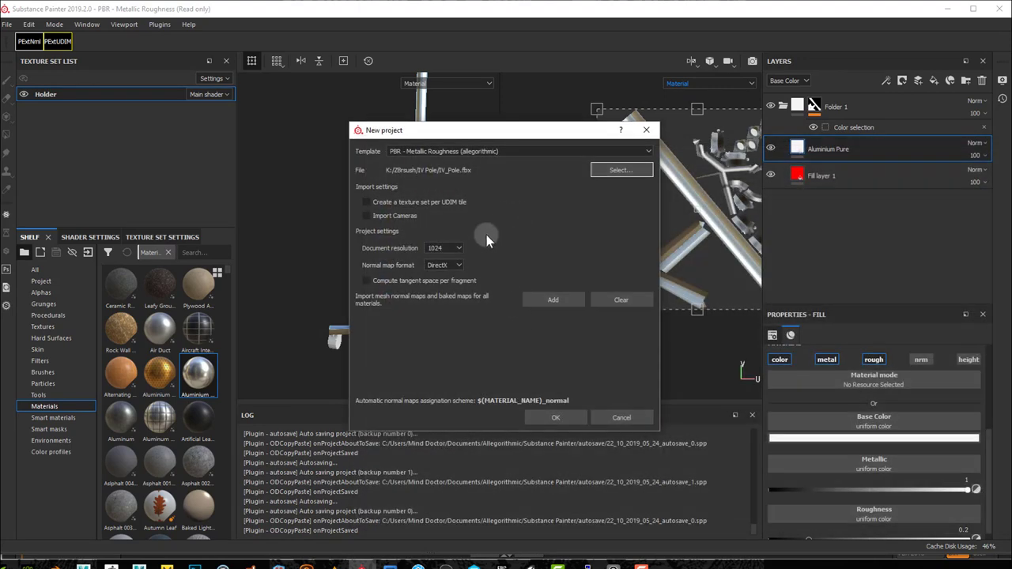
left_click(622, 418)
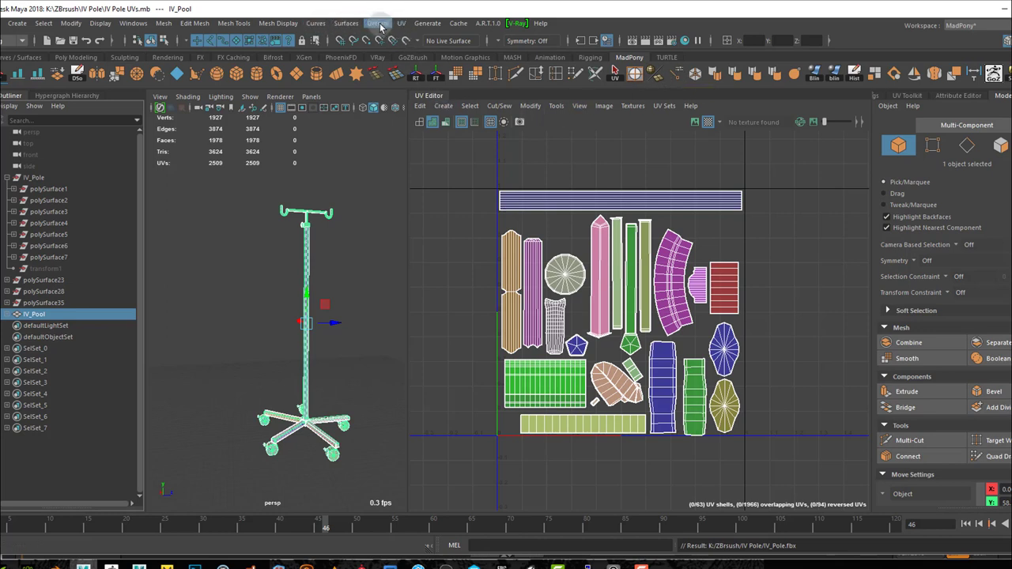
- Apply Set Vertex Normal to the combined IV_Pool mesh, collapse the UV Editor, and frame the whole pole in the perspective view
left_click(286, 25)
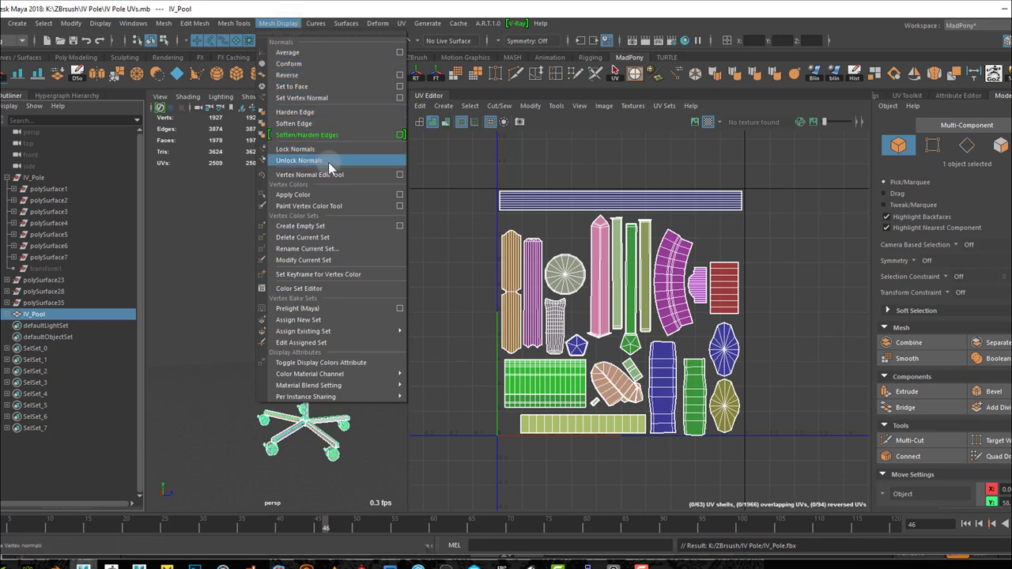
left_click(330, 97)
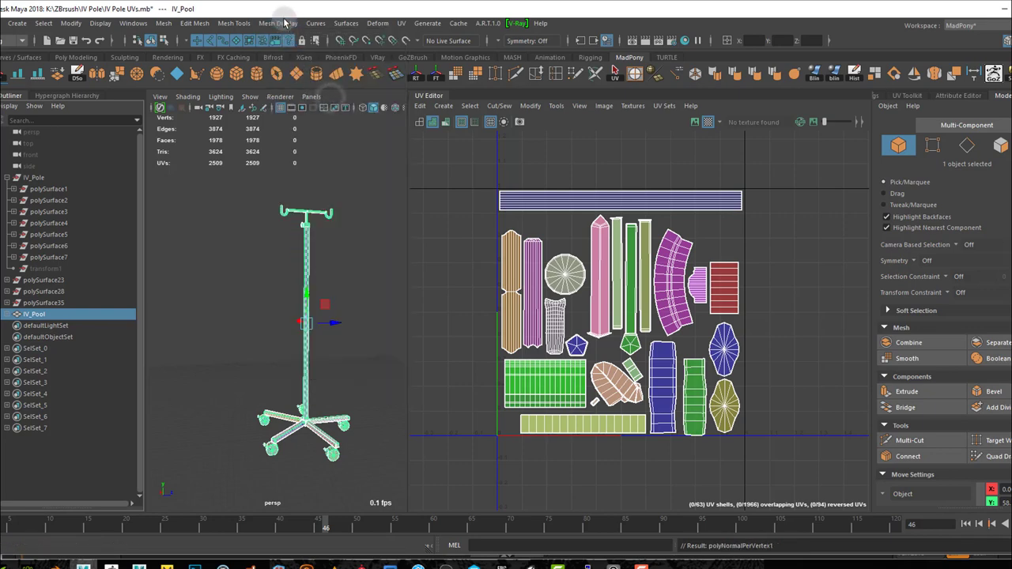
left_click(424, 94)
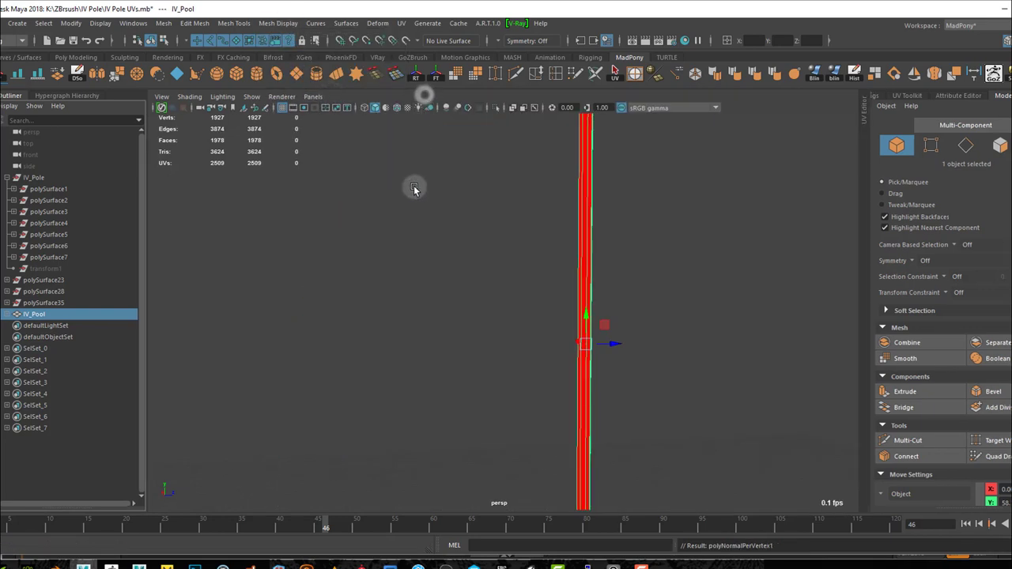
key("f")
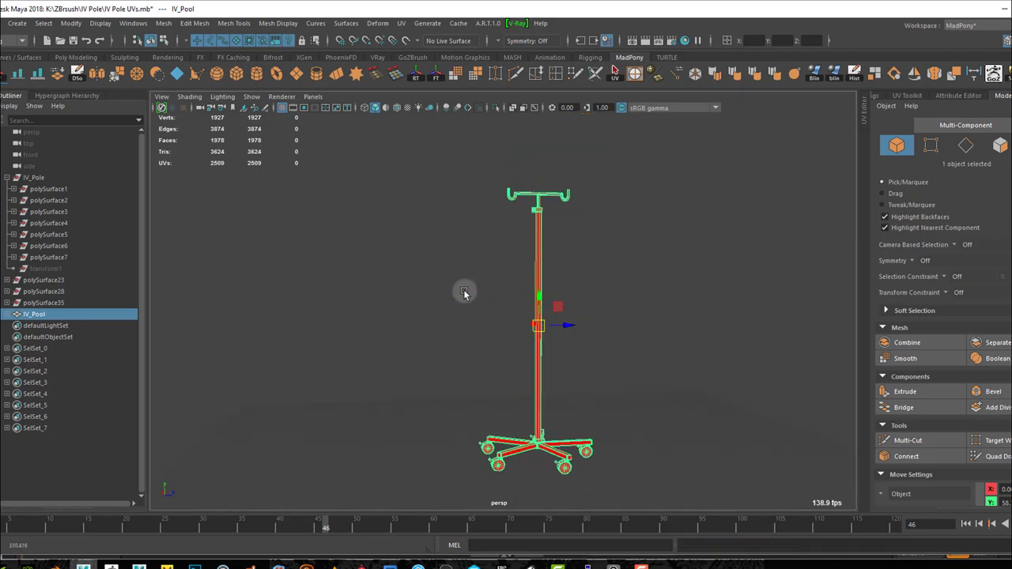
- Set the vertex normals of the IV_Pool mesh to match its faces
right_click(614, 261)
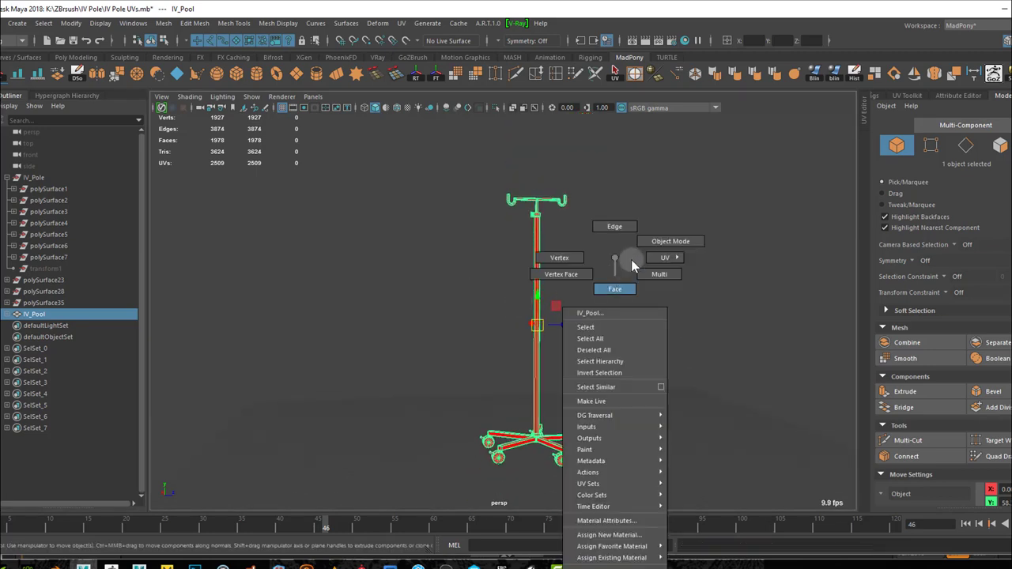
left_click(631, 261)
left_click(637, 288)
left_click(537, 318)
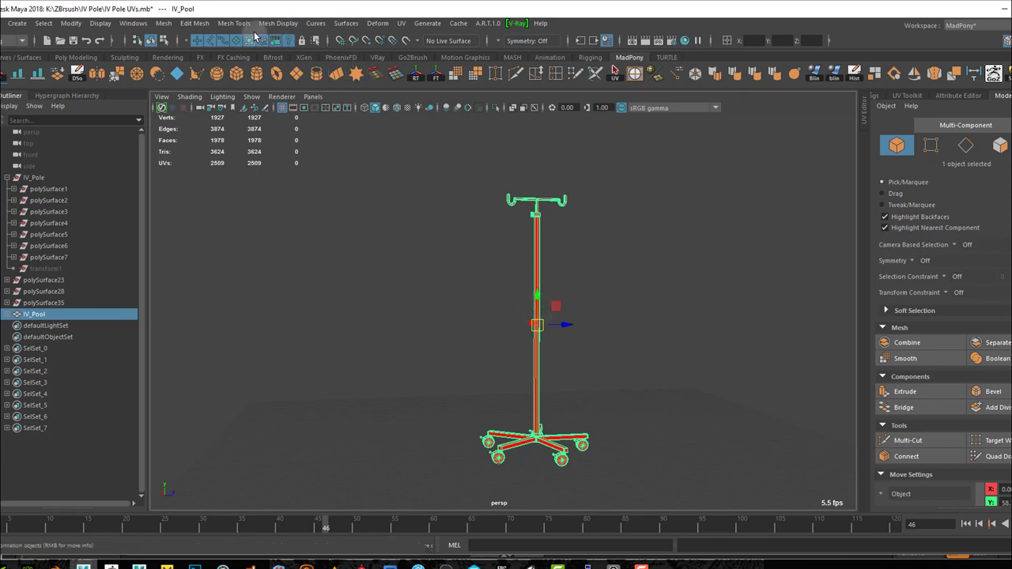
left_click(278, 23)
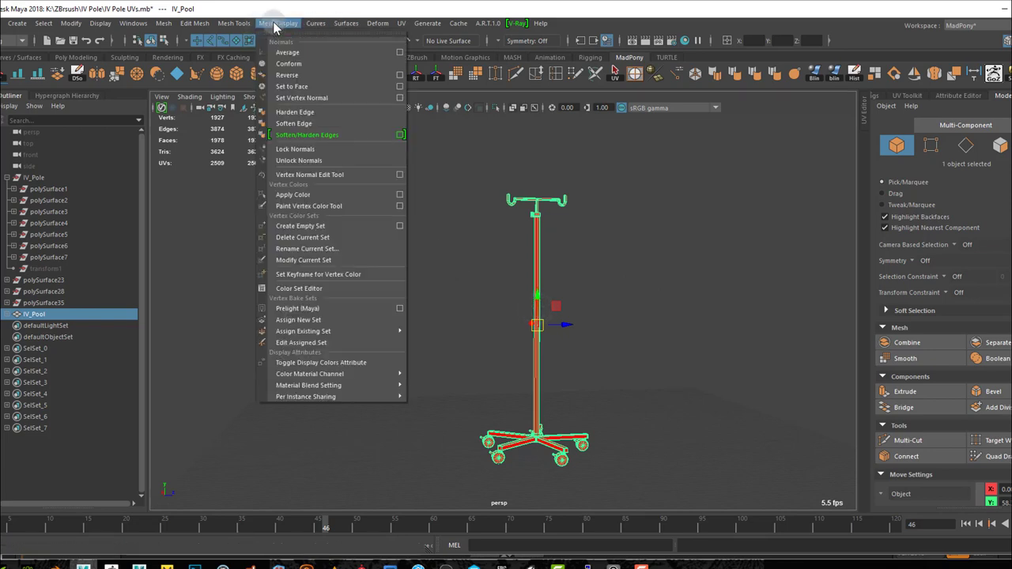
left_click(312, 87)
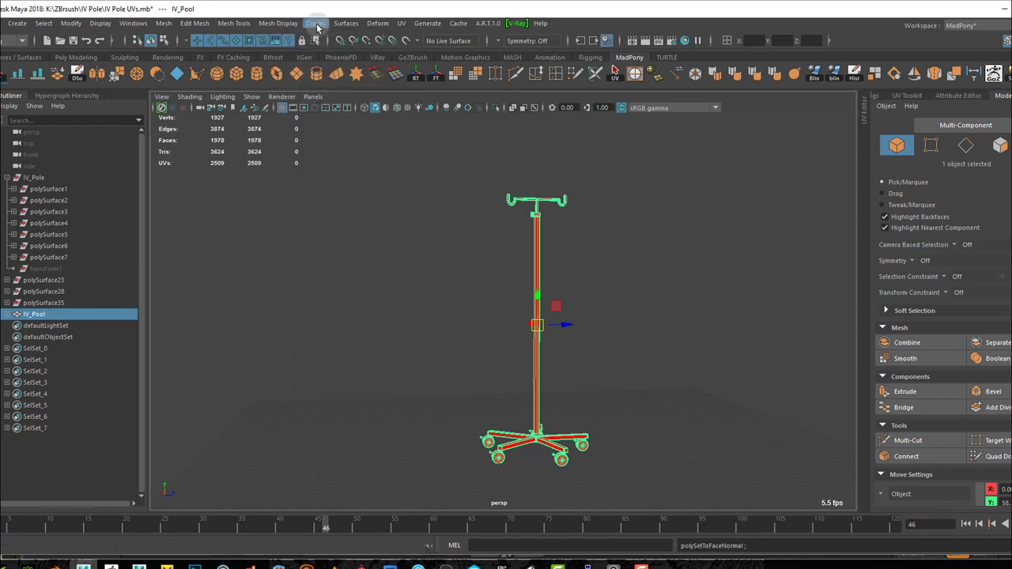
- Soften all edges of the IV_Pool mesh, deselect it, and check the pole's shading
left_click(277, 23)
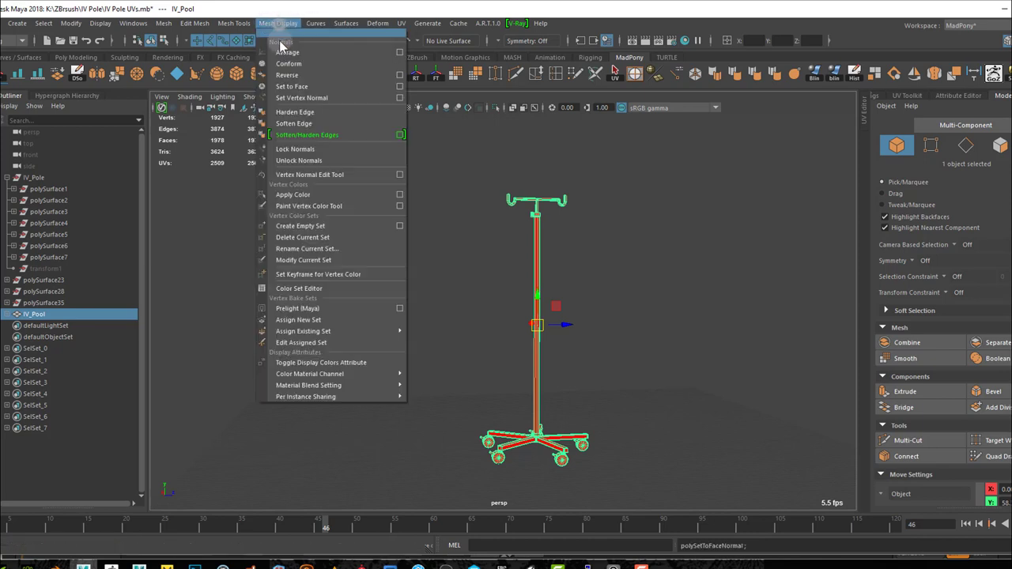
left_click(309, 123)
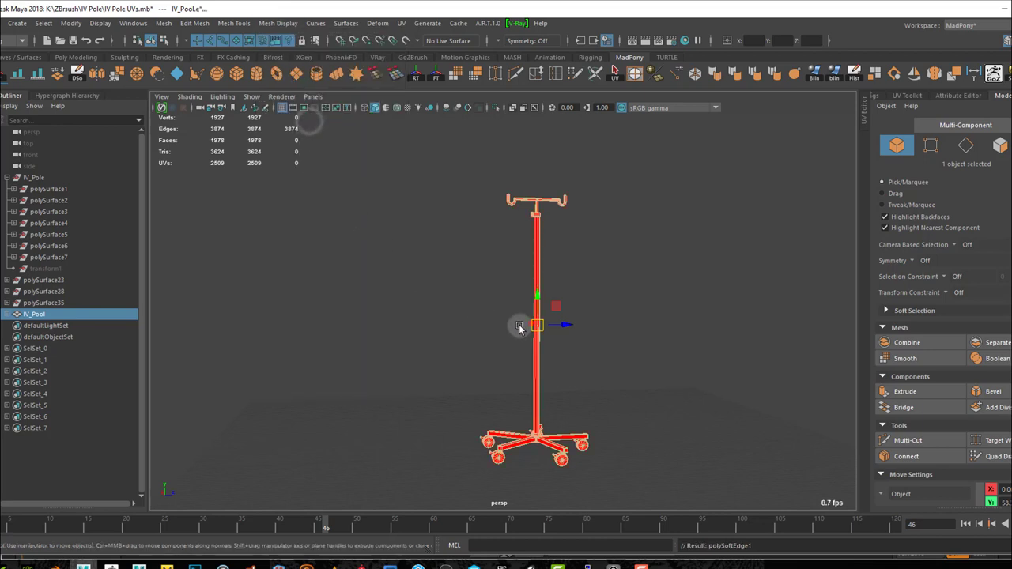
left_click(612, 352)
left_click_drag(607, 335, 546, 358, "alt")
right_click_drag(526, 382, 622, 355, "alt")
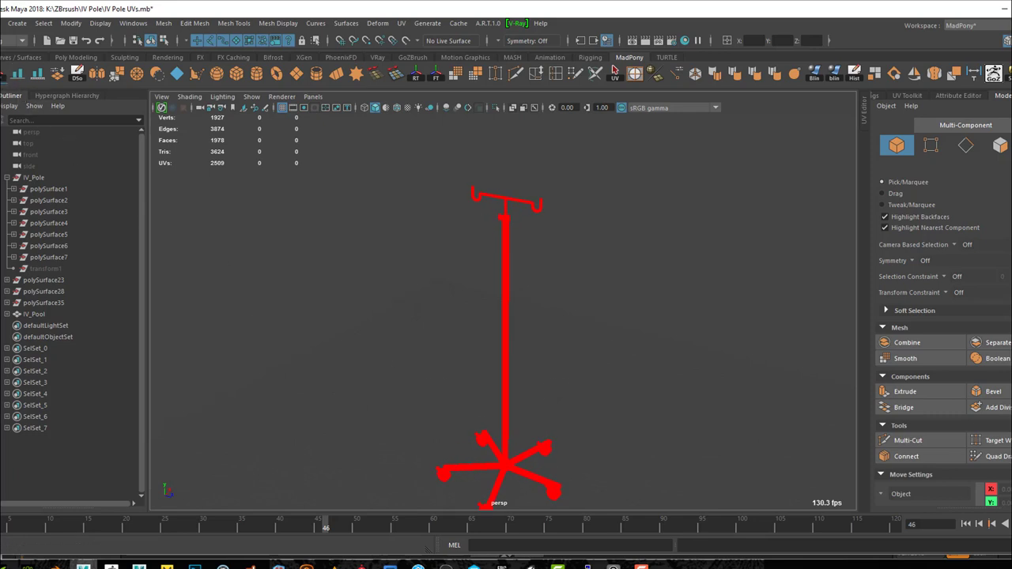
- Expand the IV_Pool mesh in the outliner and rename its IV_Pole_lambert material to IV_Pole_Ts
left_click(508, 296)
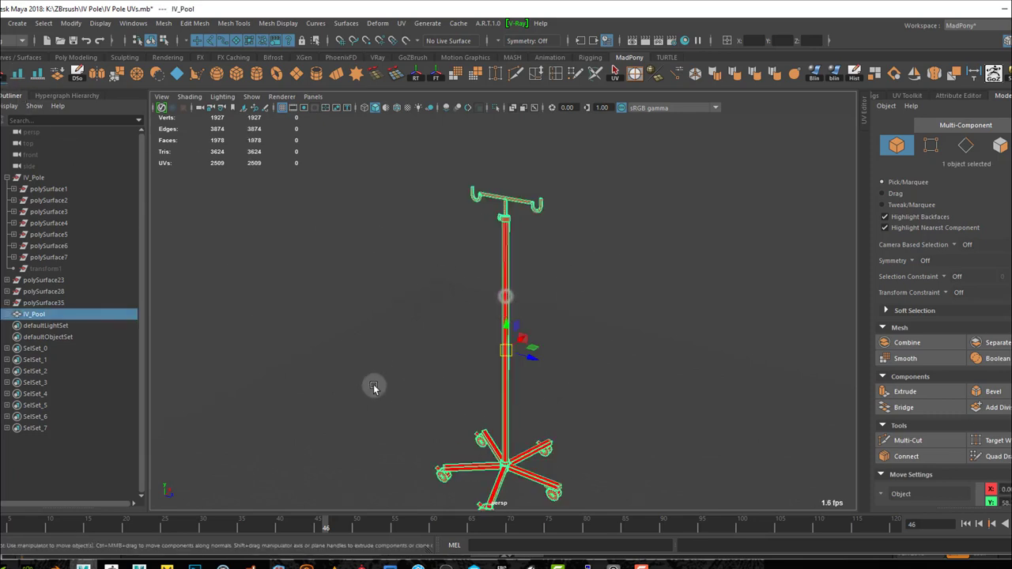
left_click(6, 314)
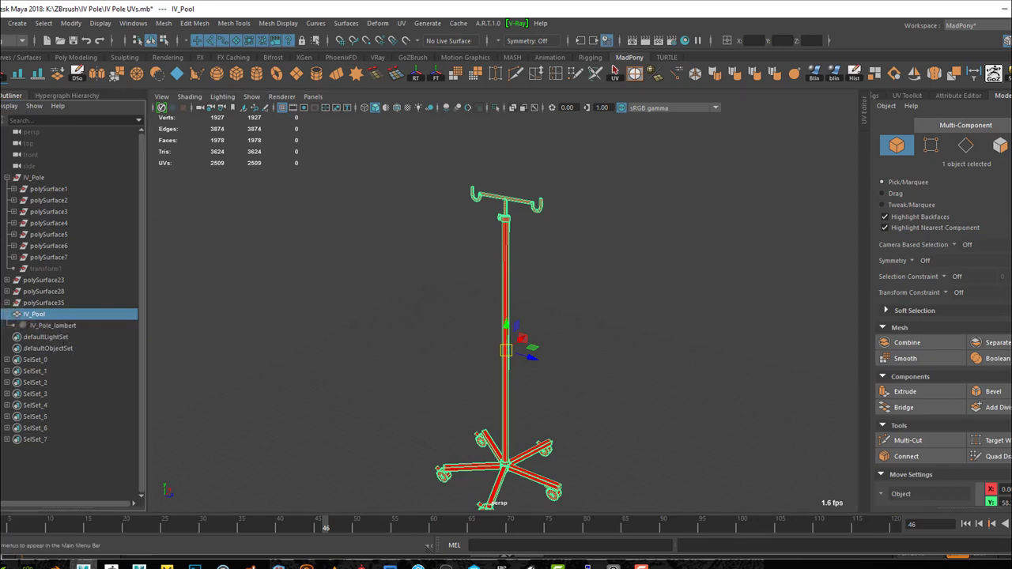
double_click(67, 328)
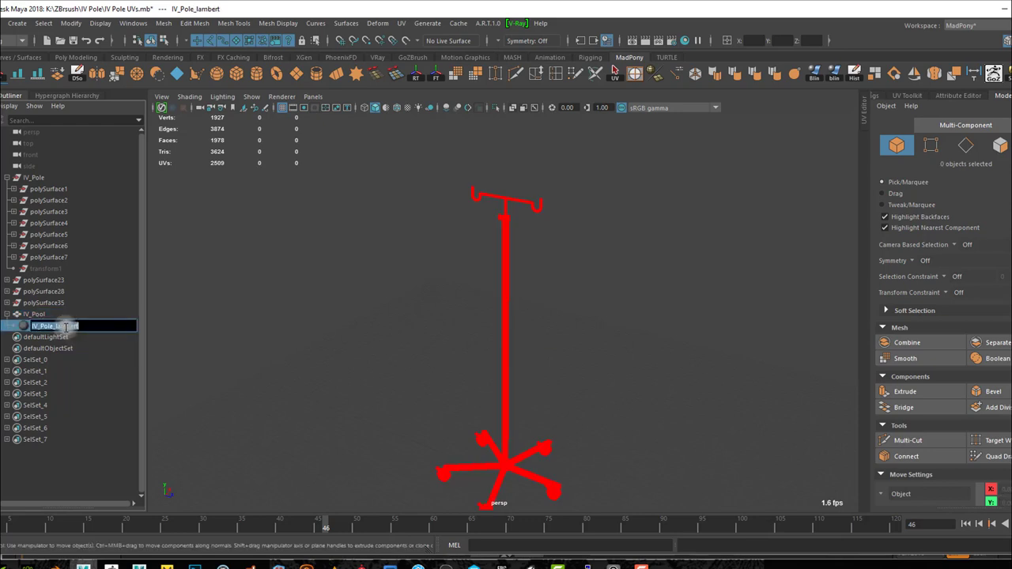
type("IV_Pole_l")
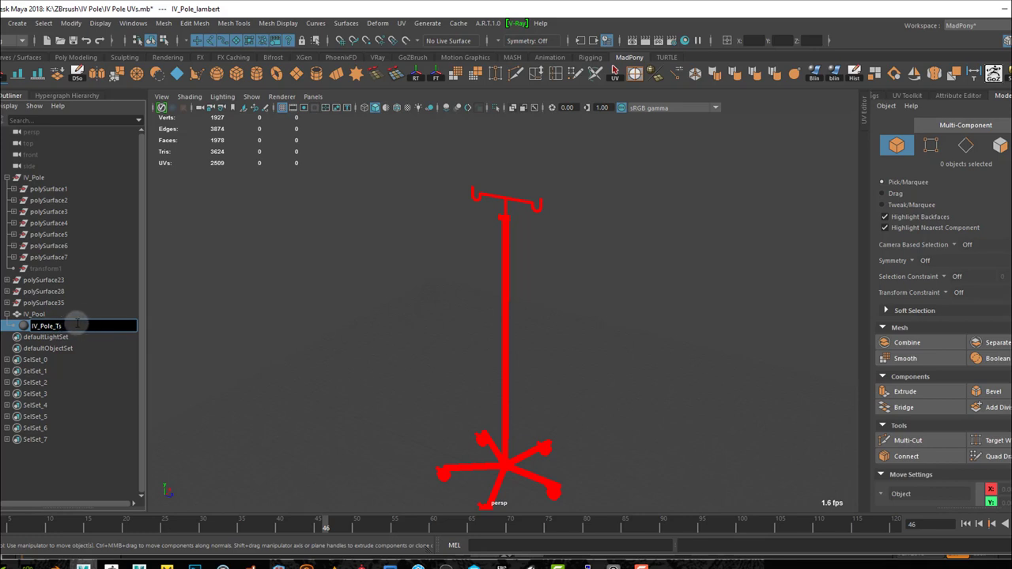
key("Return")
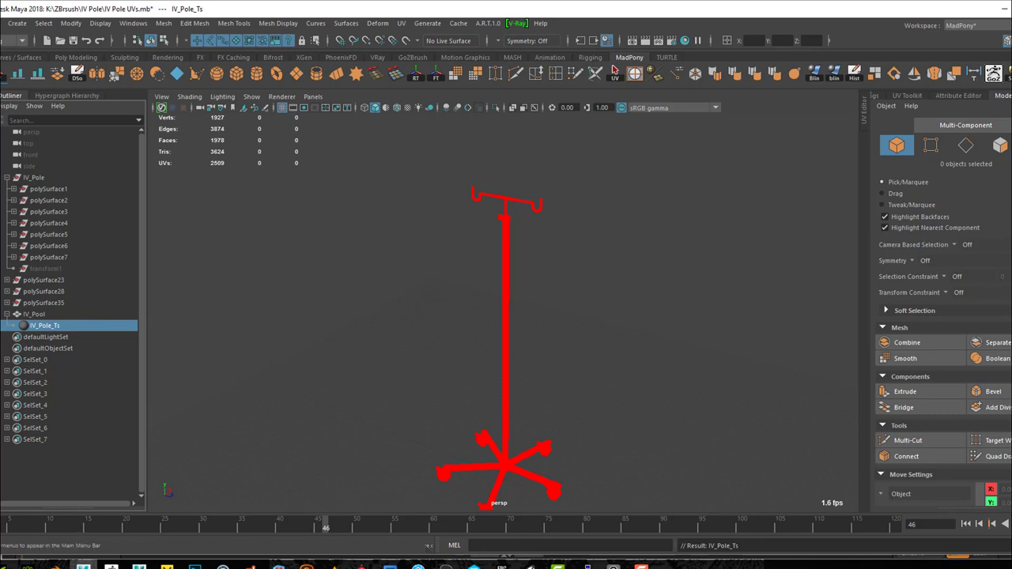
- Export the current selection as FBX, replacing the existing IV_Pole.fbx in the IV Pole folder
left_click(1, 22)
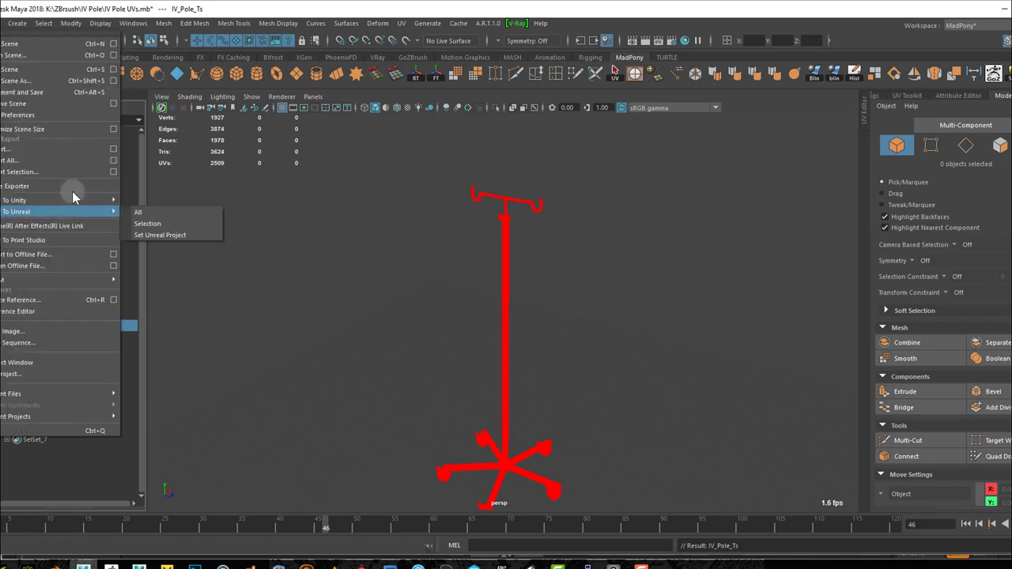
left_click(69, 171)
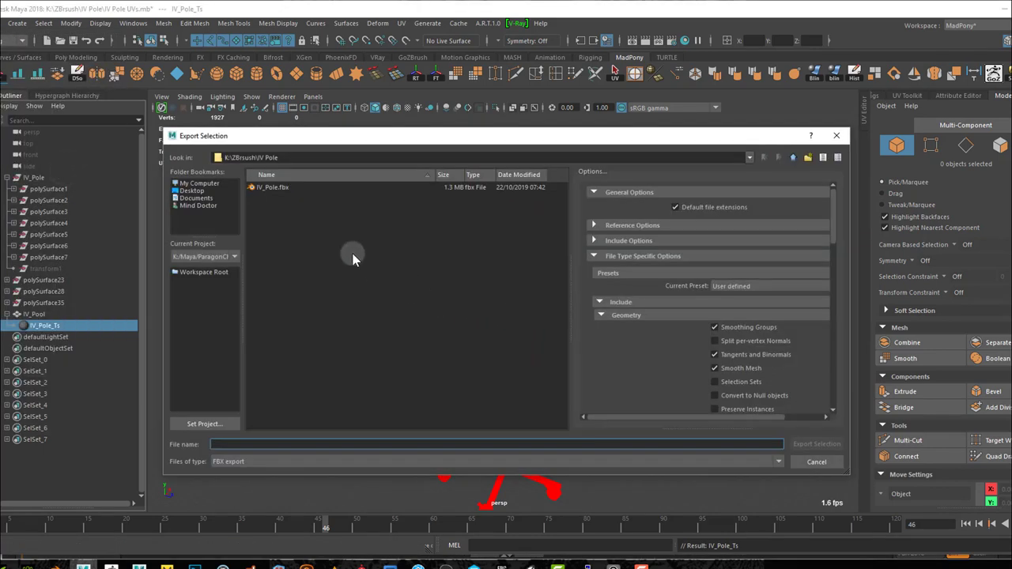
left_click(273, 187)
left_click(816, 444)
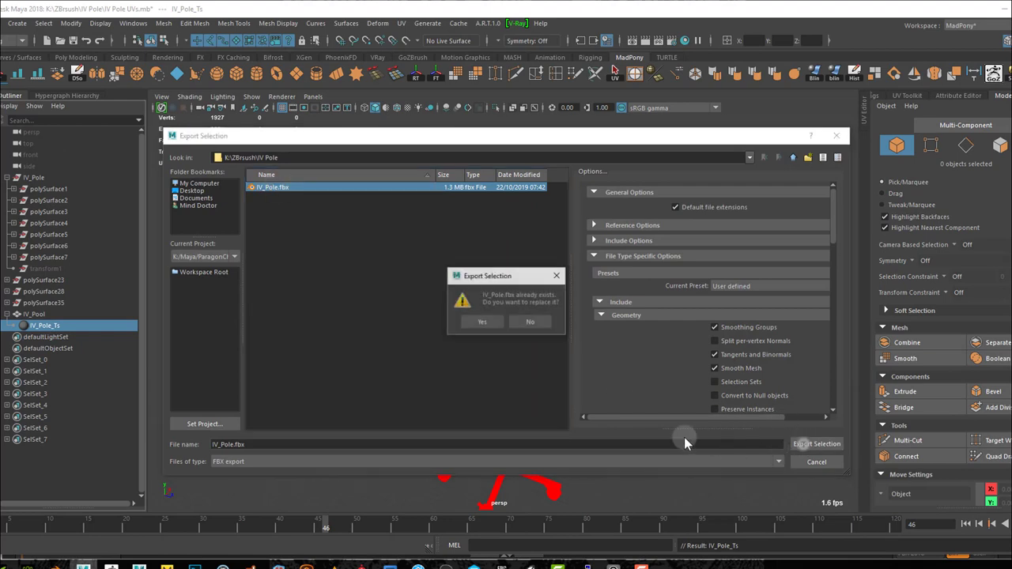
left_click(485, 320)
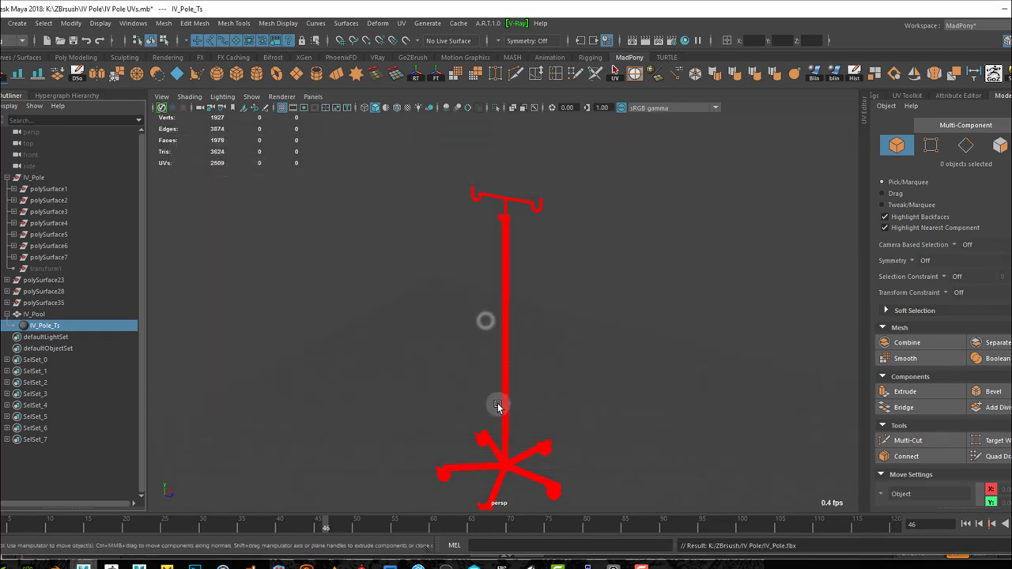
- Switch to Substance Painter and create a new project from IV_Pole.fbx at 2048 document resolution, discarding changes to the open project
left_click(361, 566)
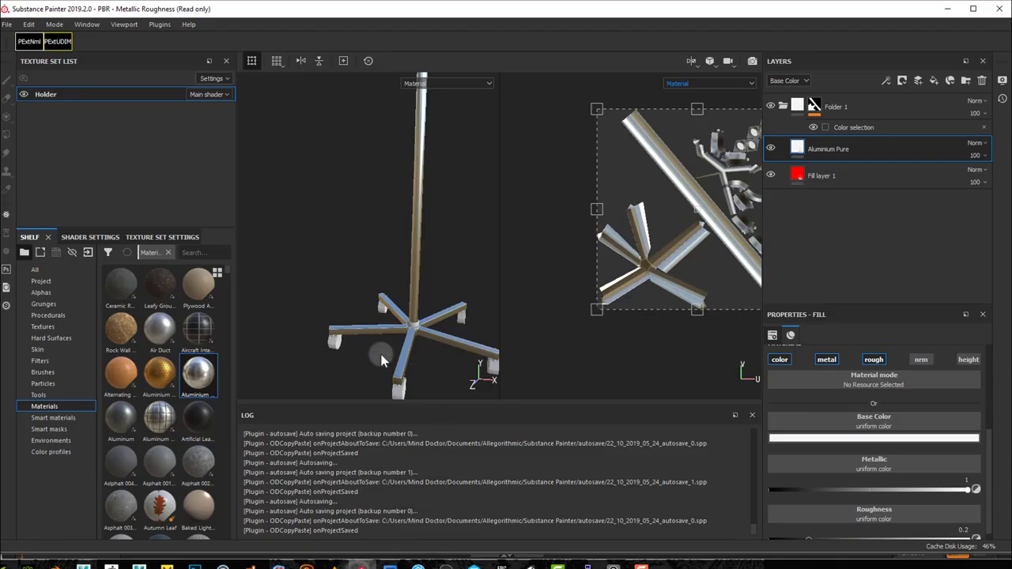
left_click(10, 28)
left_click(28, 34)
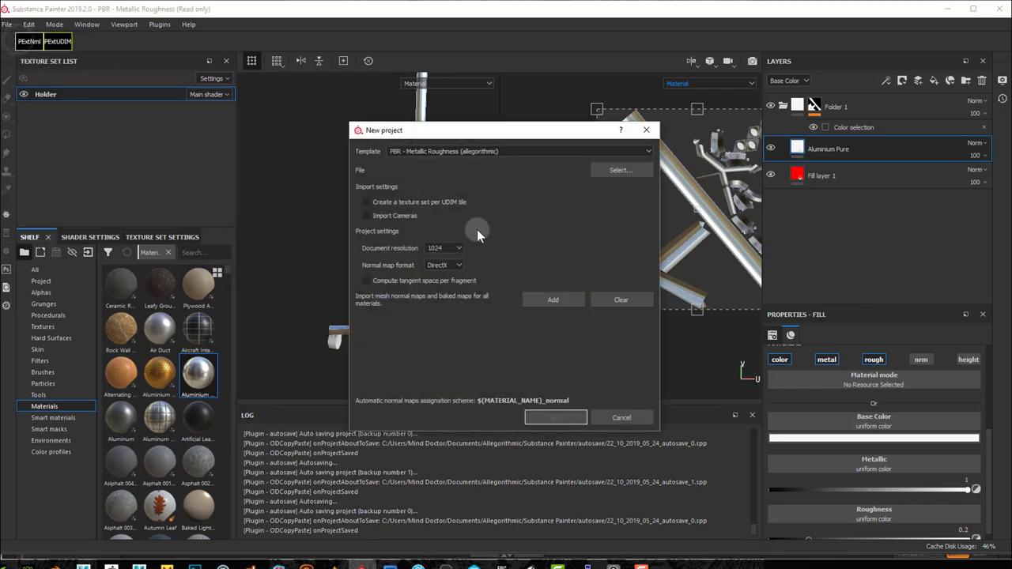
left_click(610, 167)
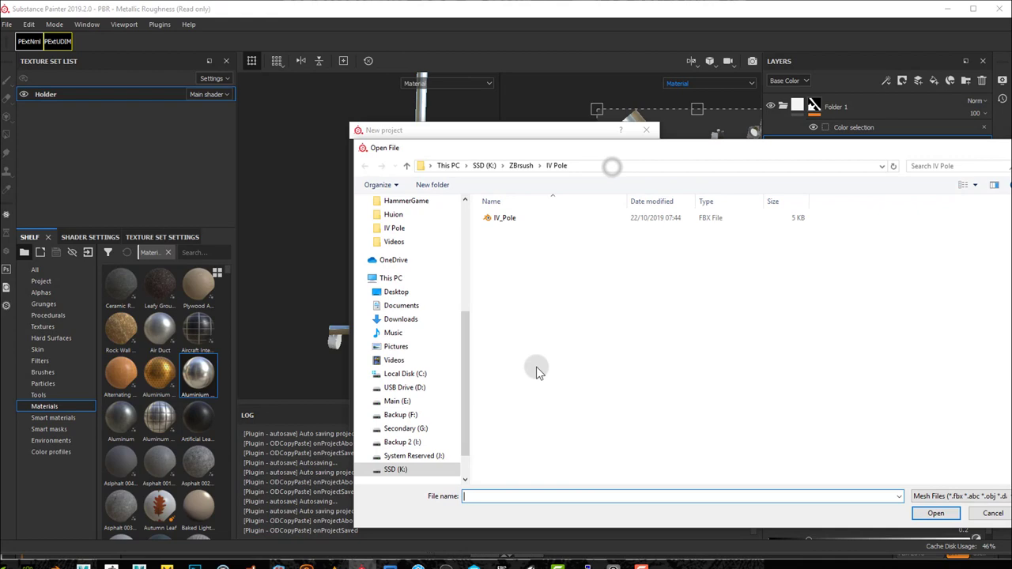
double_click(503, 219)
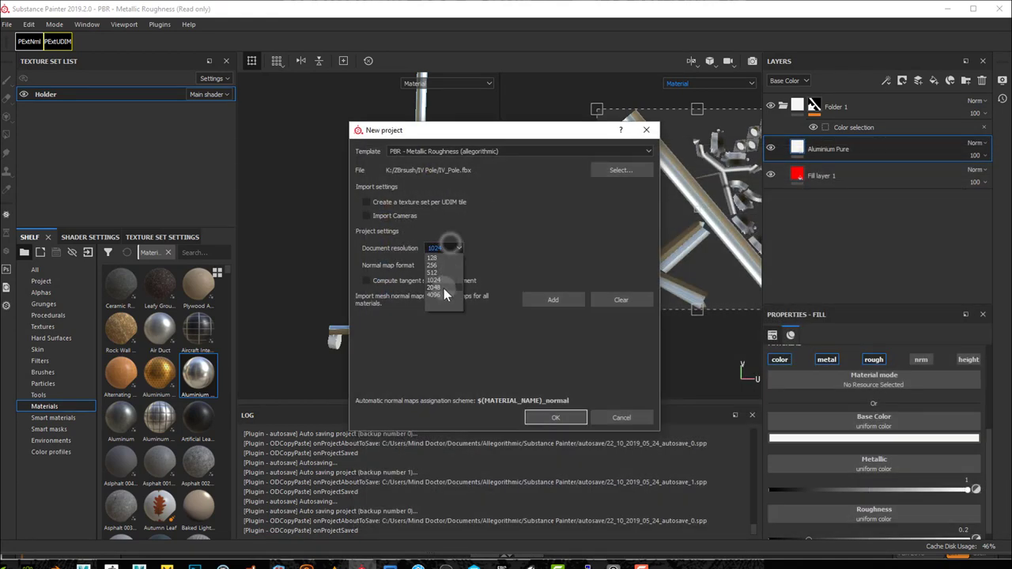
left_click(444, 288)
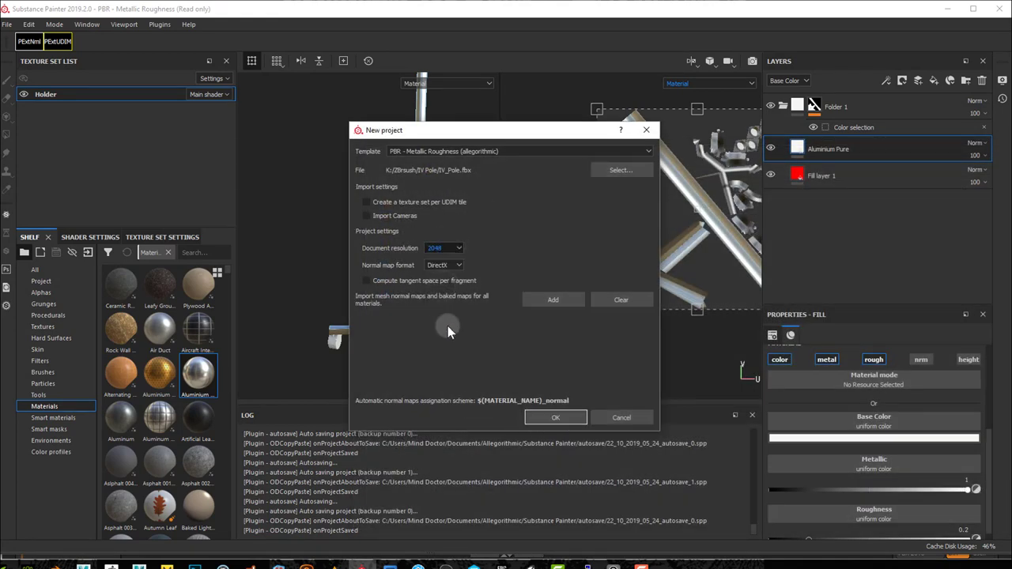
left_click(561, 417)
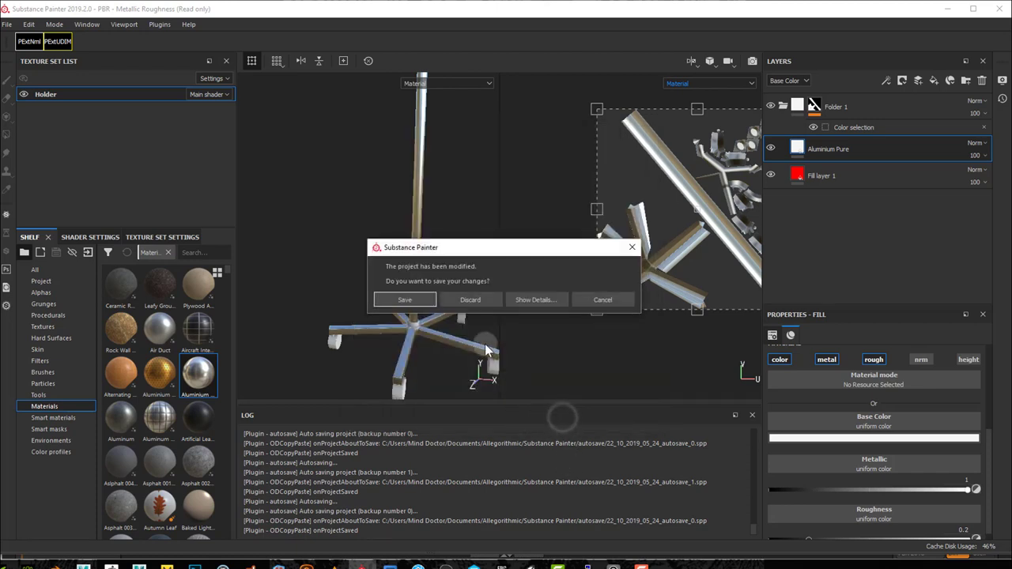
left_click(473, 300)
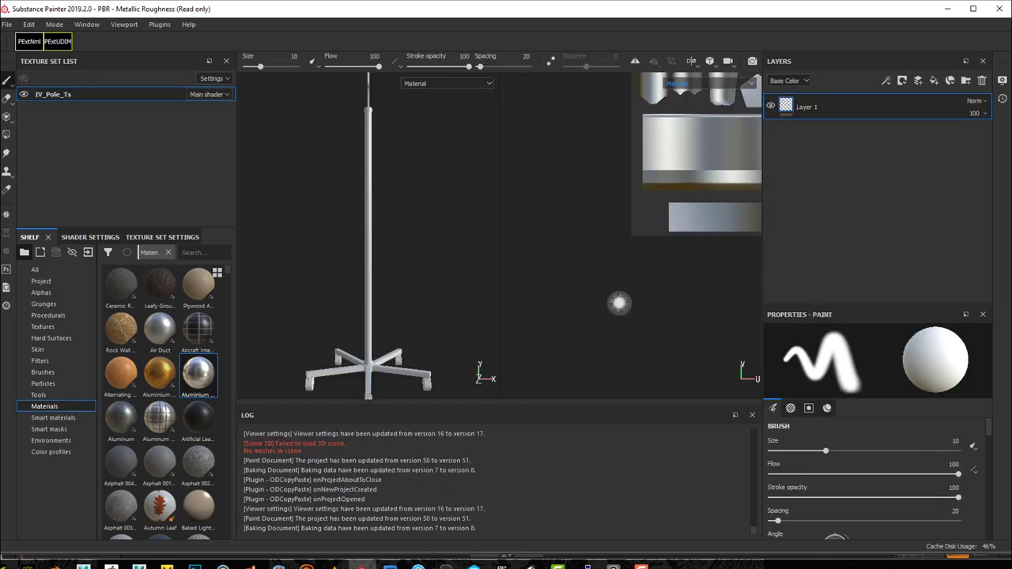
- Fit the whole UV layout in the 2D view, clear the log messages, and close the log
mouse_move(635, 286)
middle_mouse_down("alt")
mouse_move(547, 387)
mouse_move(577, 383)
mouse_move(541, 393)
mouse_move(554, 344)
mouse_move(610, 326)
middle_mouse_up("alt")
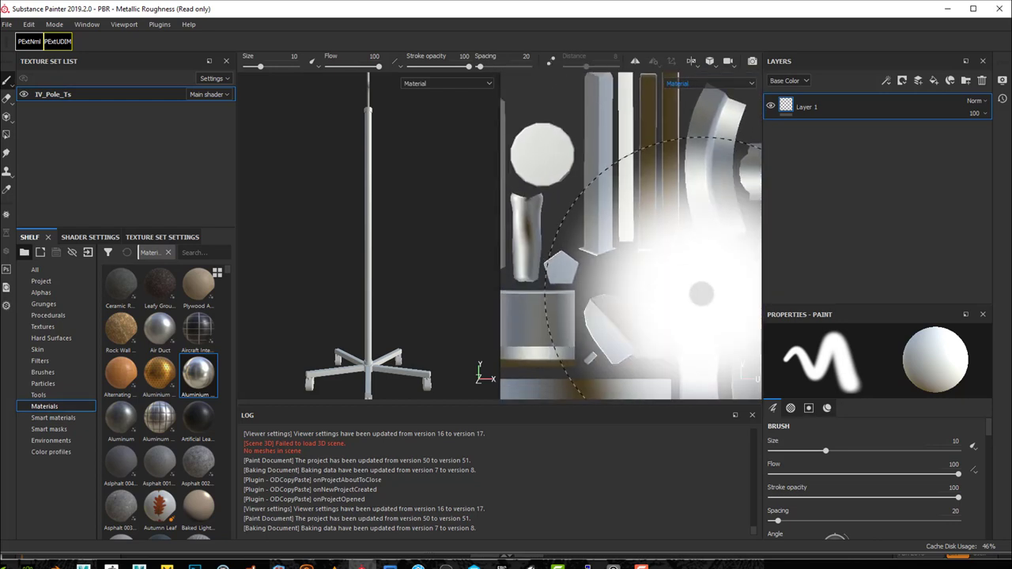
scroll(695, 290, "down", 5)
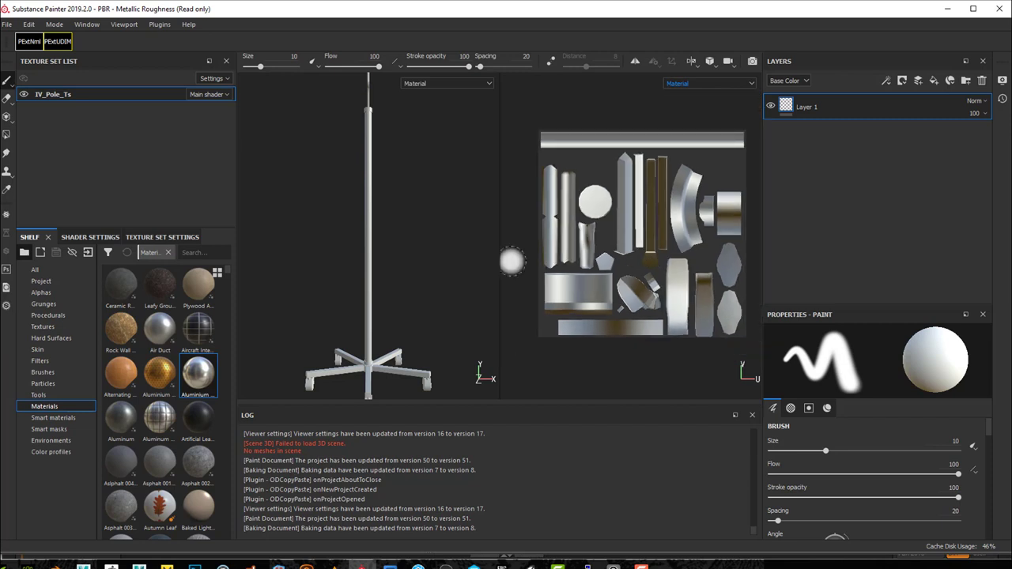
left_click(47, 100)
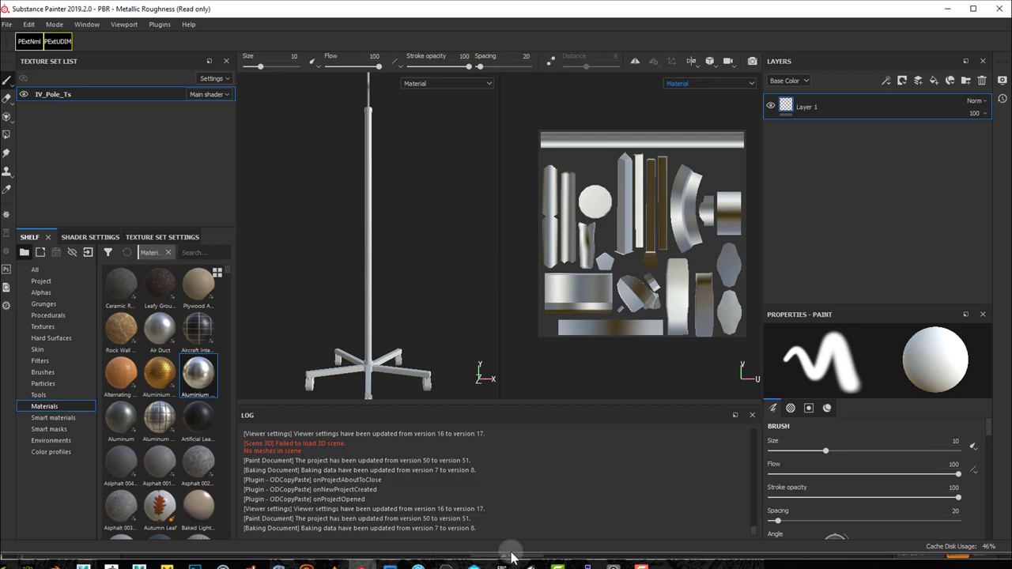
right_click(696, 474)
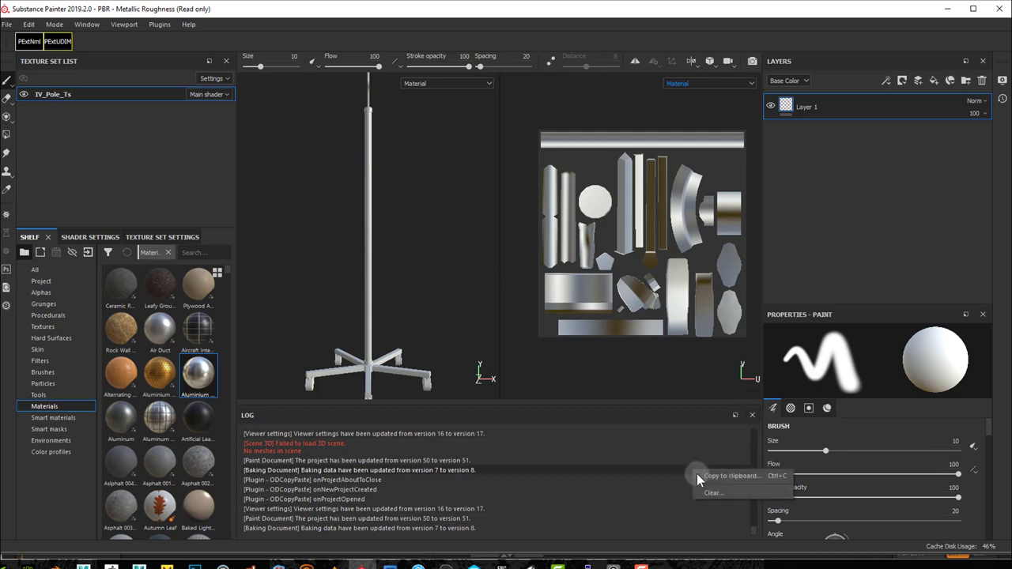
left_click(709, 494)
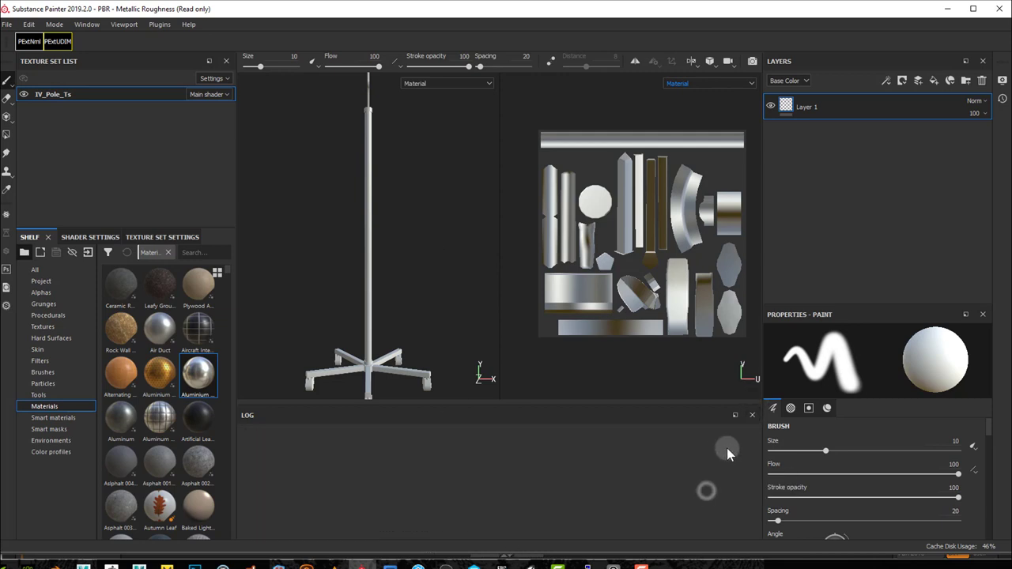
left_click(752, 415)
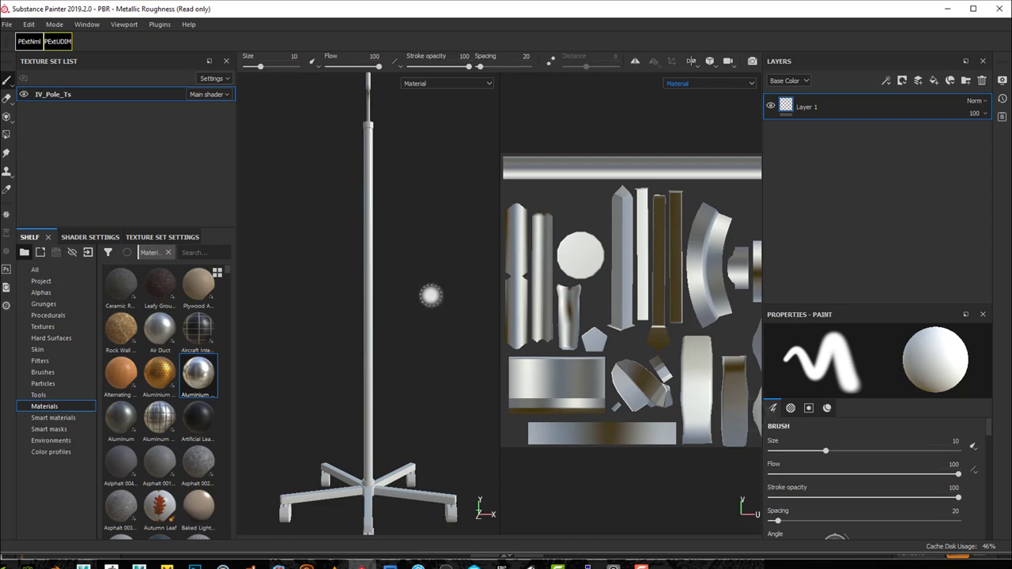
- Switch to the 3D-only view and inspect the hooks and clamp at the top of the pole
key("F2")
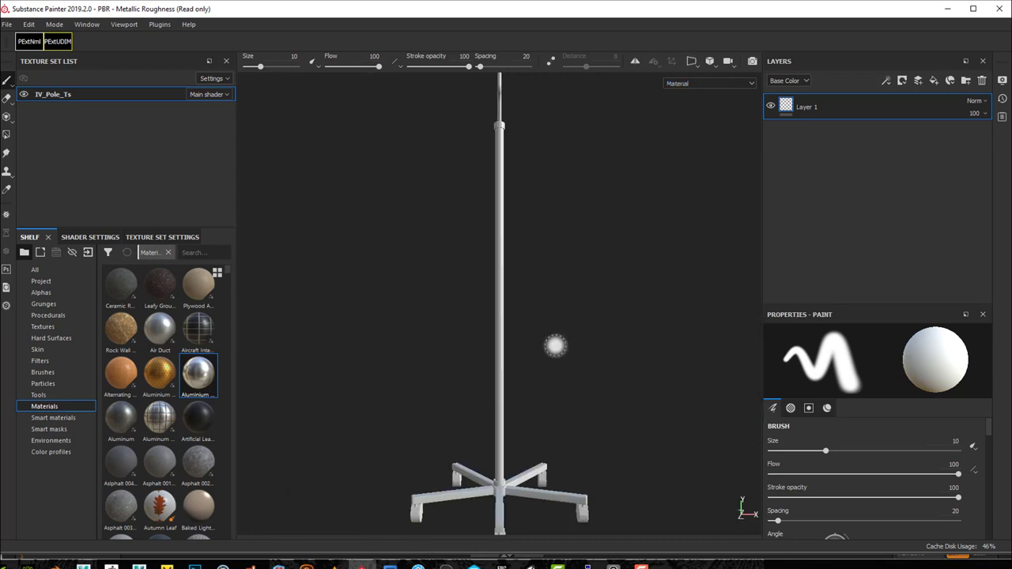
left_click_drag(556, 286, 279, 331, "alt")
middle_click_drag(548, 194, 538, 312, "alt")
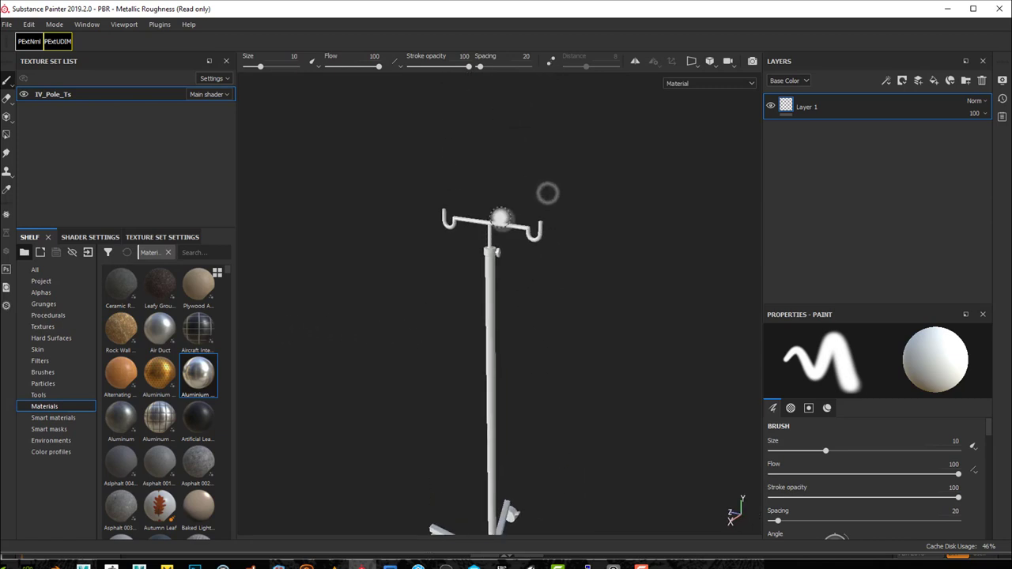
scroll(503, 220, "down", 3)
scroll(501, 219, "up", 8)
scroll(508, 219, "down", 5)
scroll(508, 251, "up", 2)
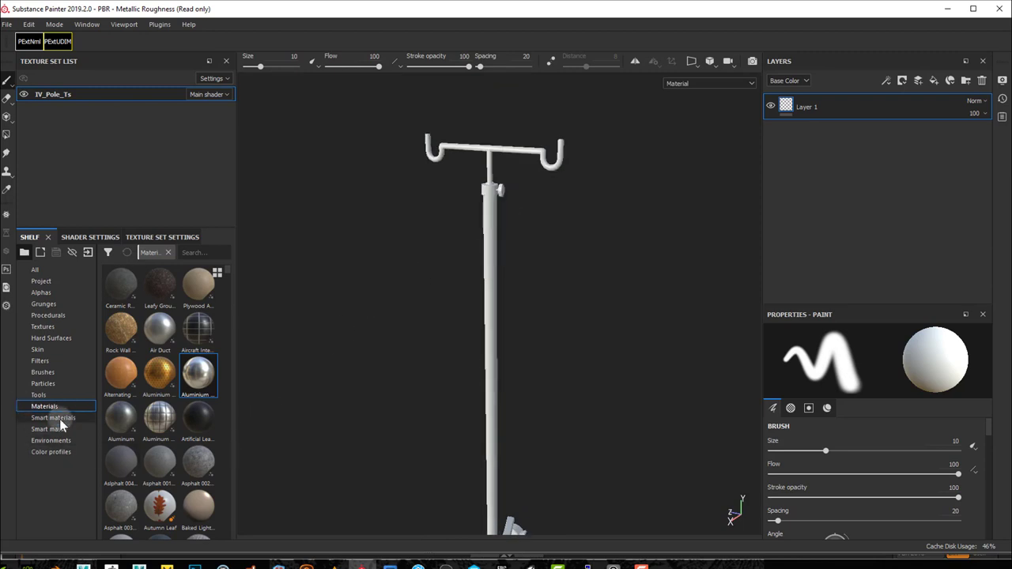
- Open mesh map baking for IV_Pole_Ts, set the output size to 2048, and use the low poly mesh as the high poly mesh
left_click(163, 237)
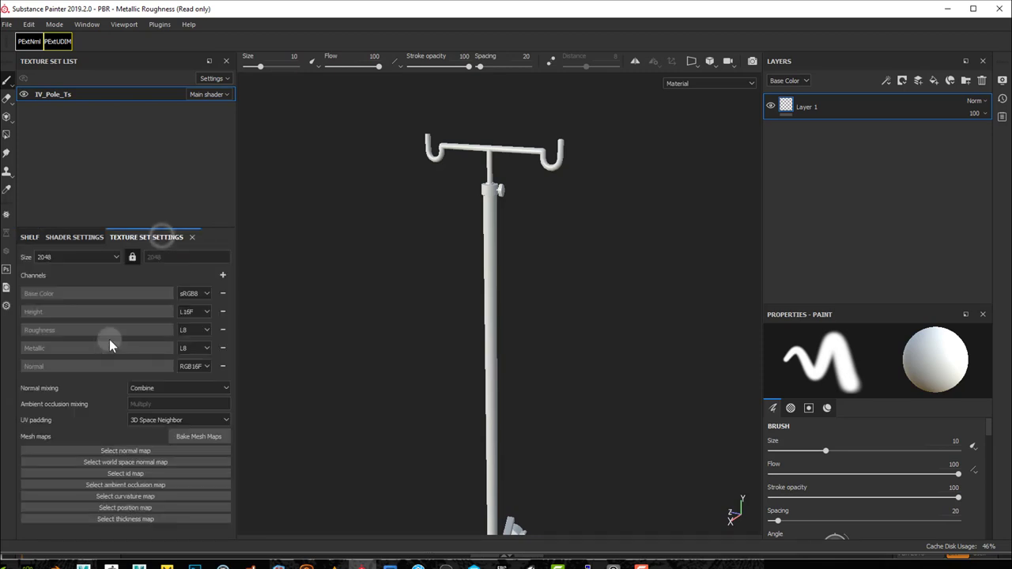
left_click(203, 441)
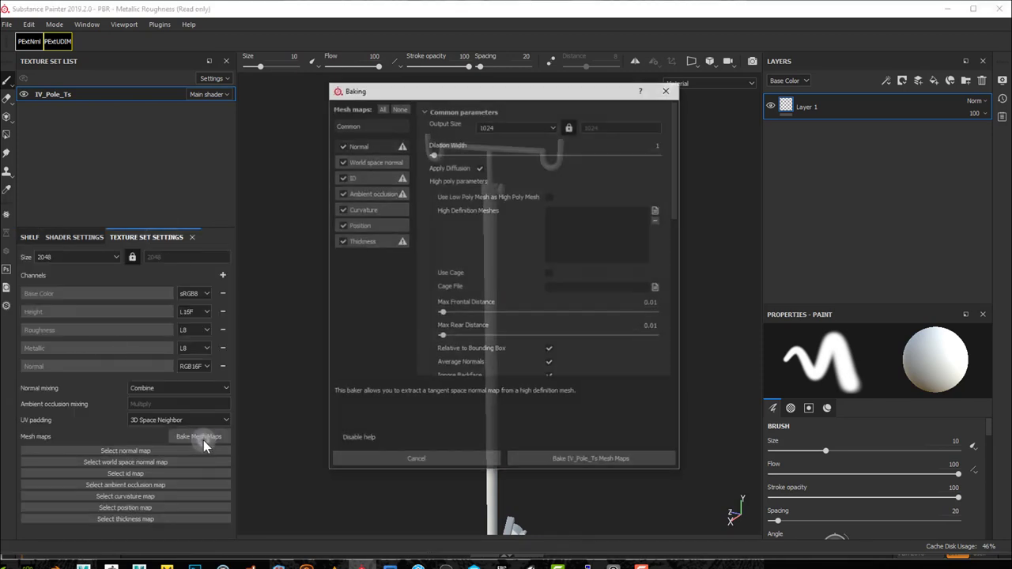
left_click(526, 129)
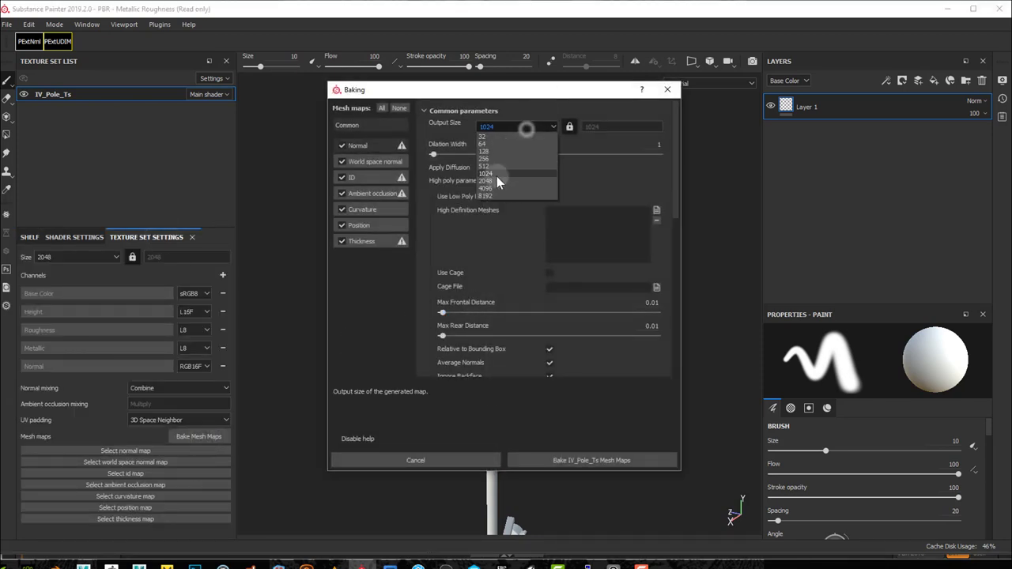
left_click(490, 181)
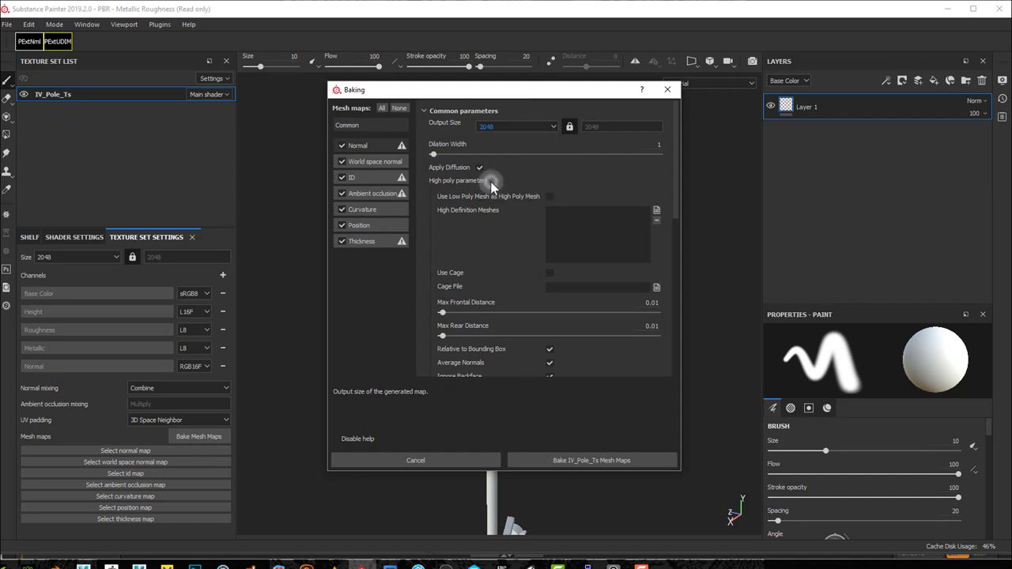
left_click(549, 196)
- Set the bake antialiasing to Subsampling 4x4 and bake all mesh maps for IV_Pole_Ts
left_click_drag(673, 196, 669, 265)
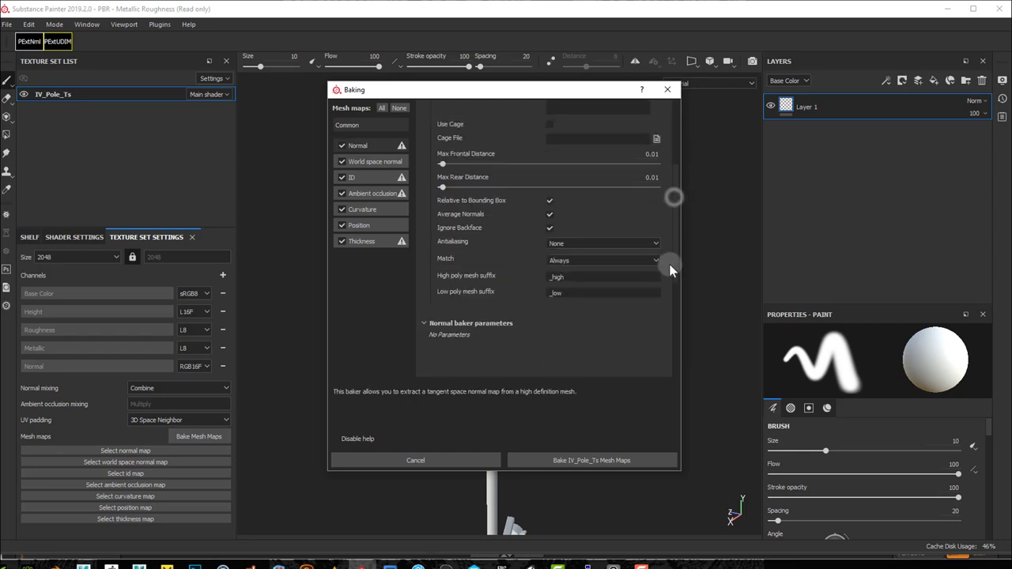
left_click(605, 237)
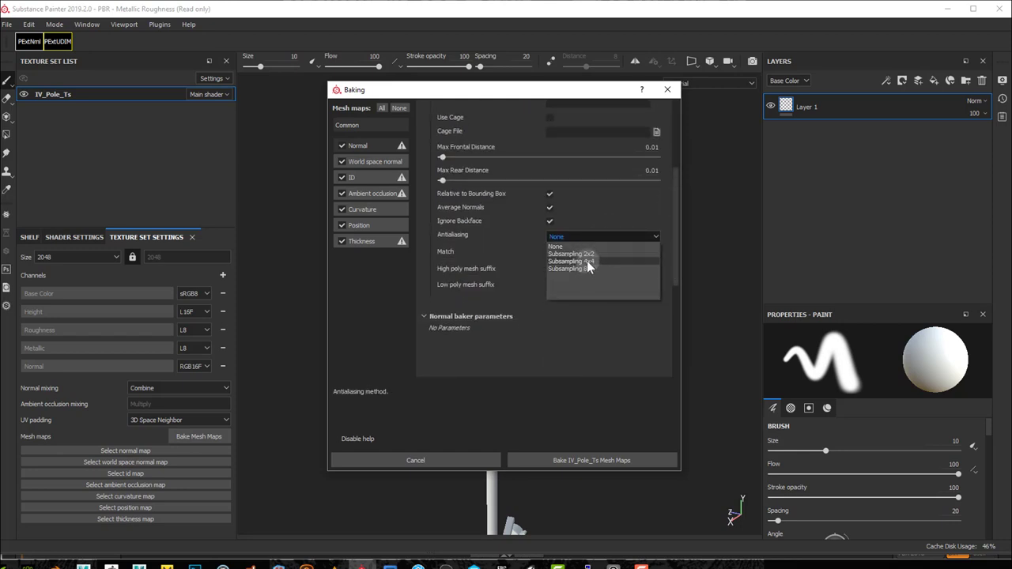
left_click(587, 261)
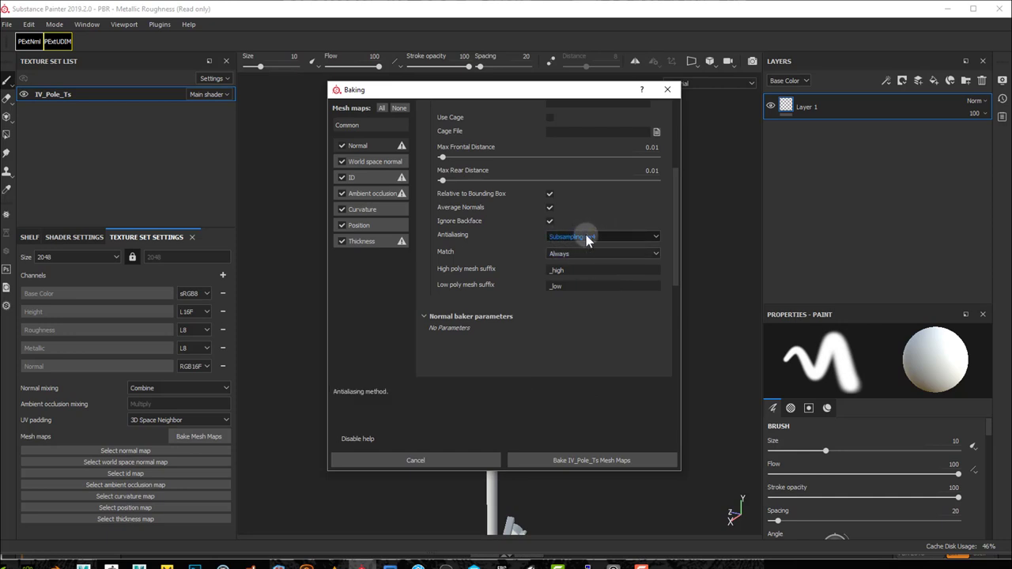
left_click(510, 238)
left_click(462, 252)
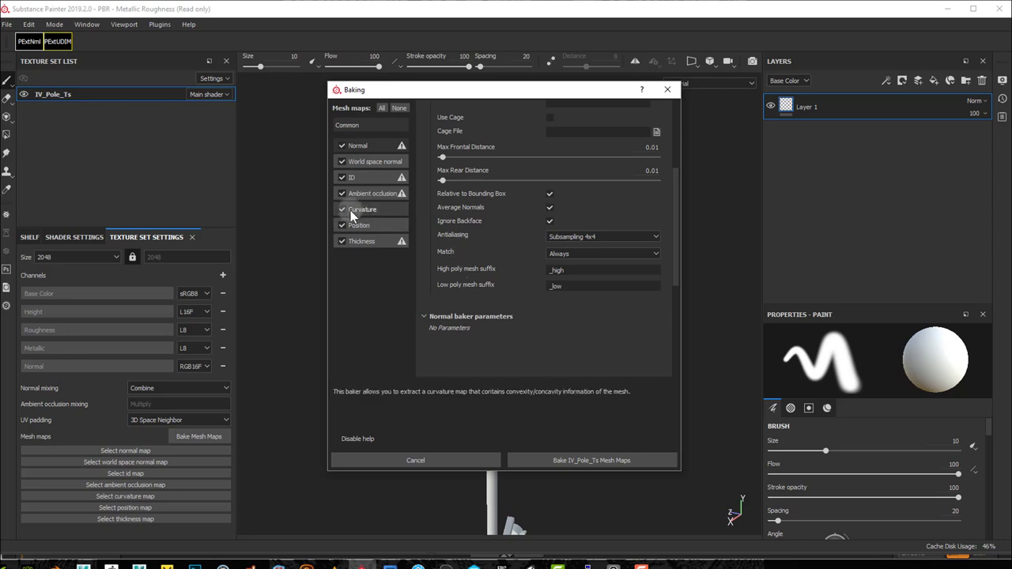
left_click(572, 457)
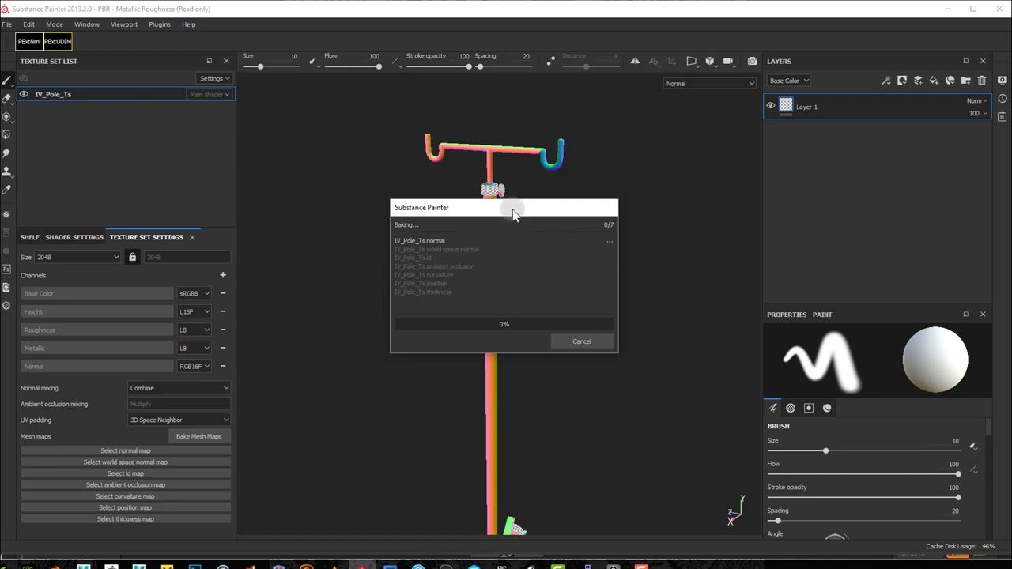
left_click_drag(512, 214, 637, 212)
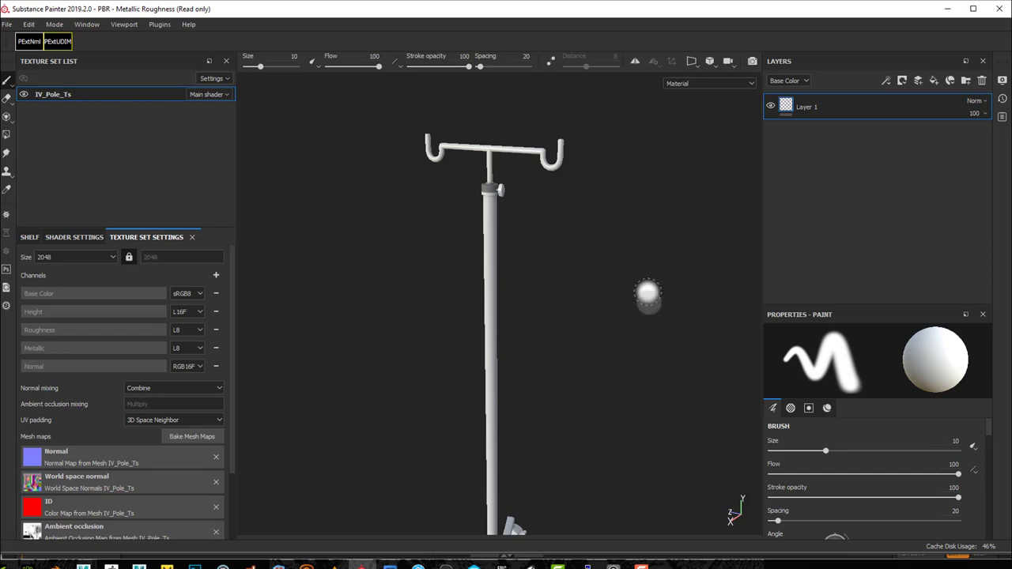
- Inspect the baked shading on the hooks, collar and clamp knob at the top of the pole up close
left_click_drag(583, 352, 536, 338, "alt")
right_click_drag(490, 250, 709, 438, "alt")
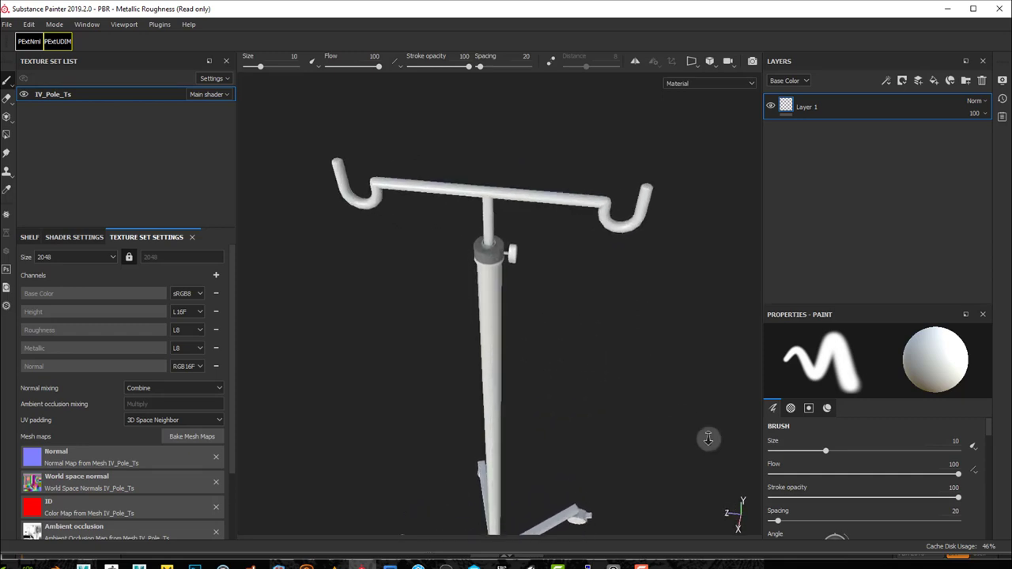
right_click_drag(490, 261, 697, 461, "alt")
mouse_move(646, 375)
left_mouse_down("alt")
mouse_move(655, 303)
mouse_move(696, 285)
mouse_move(646, 236)
mouse_move(614, 334)
left_mouse_up("alt")
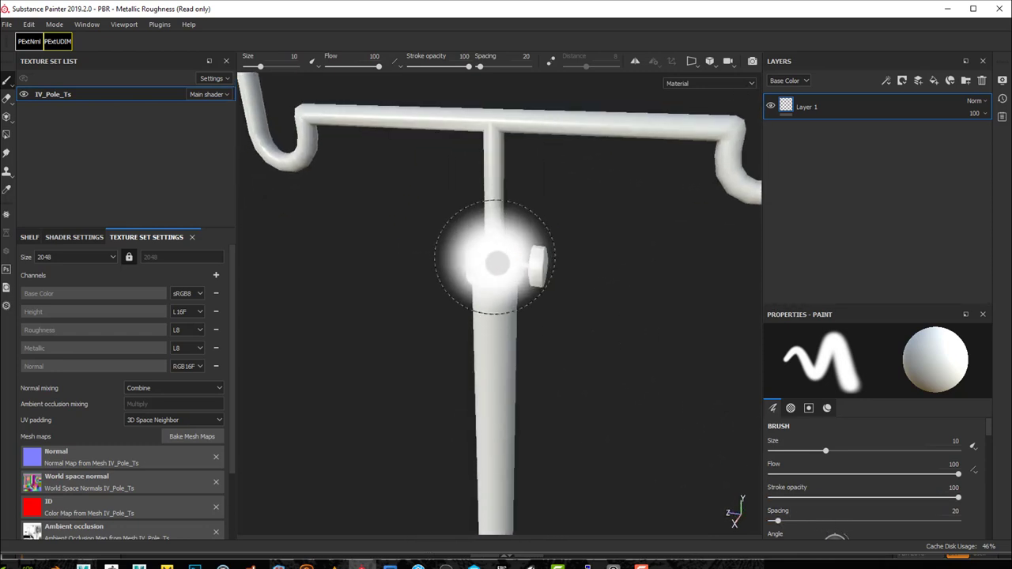
mouse_move(714, 389)
right_mouse_down("alt")
mouse_move(682, 351)
mouse_move(341, 259)
right_mouse_up("alt")
left_click_drag(534, 337, 586, 308, "alt")
- Display only the ID mesh map in the viewport and examine its colours on the upper pole
left_click(701, 85)
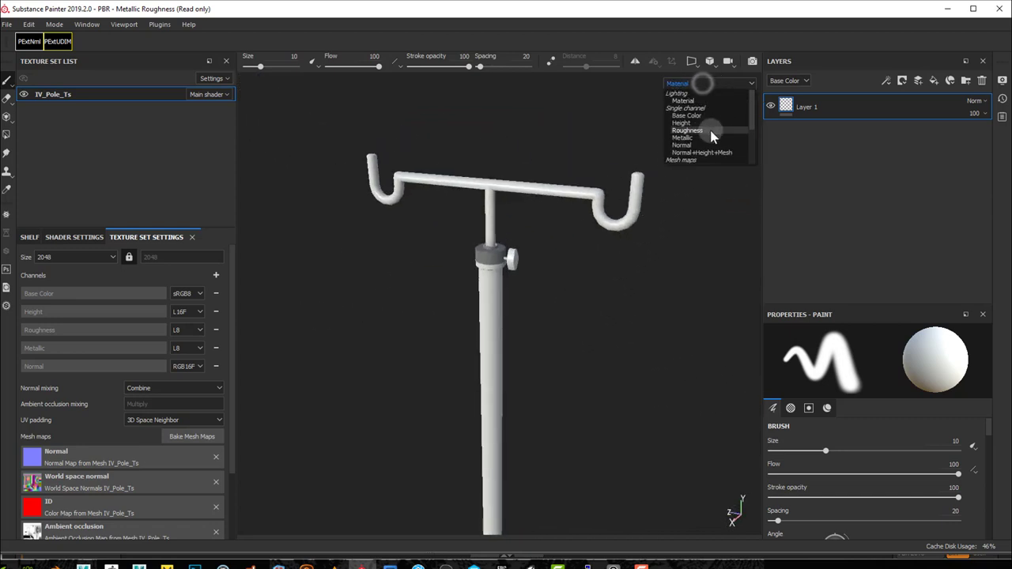
scroll(751, 115, "down", 3)
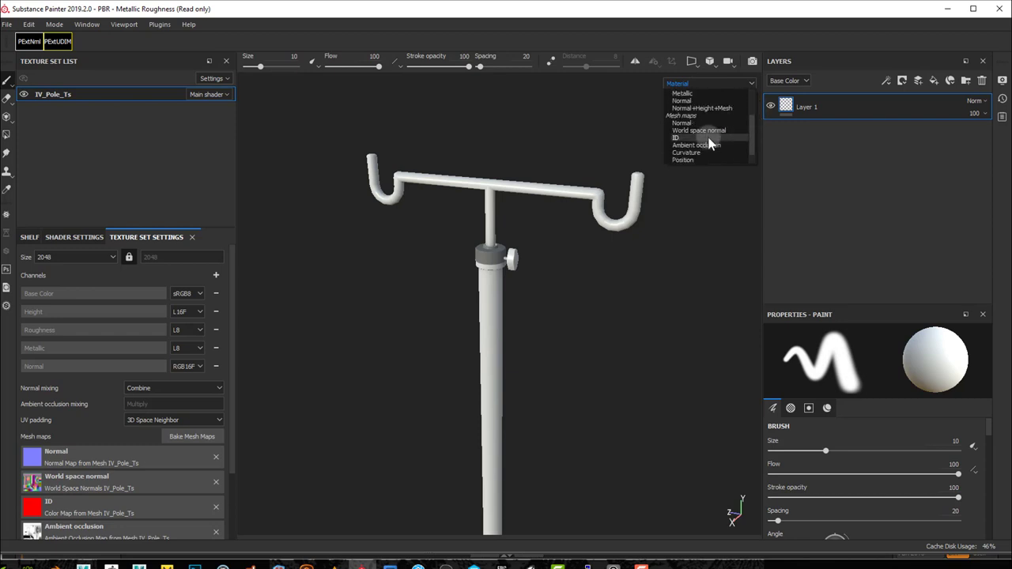
left_click(689, 139)
left_click_drag(644, 362, 586, 383, "alt")
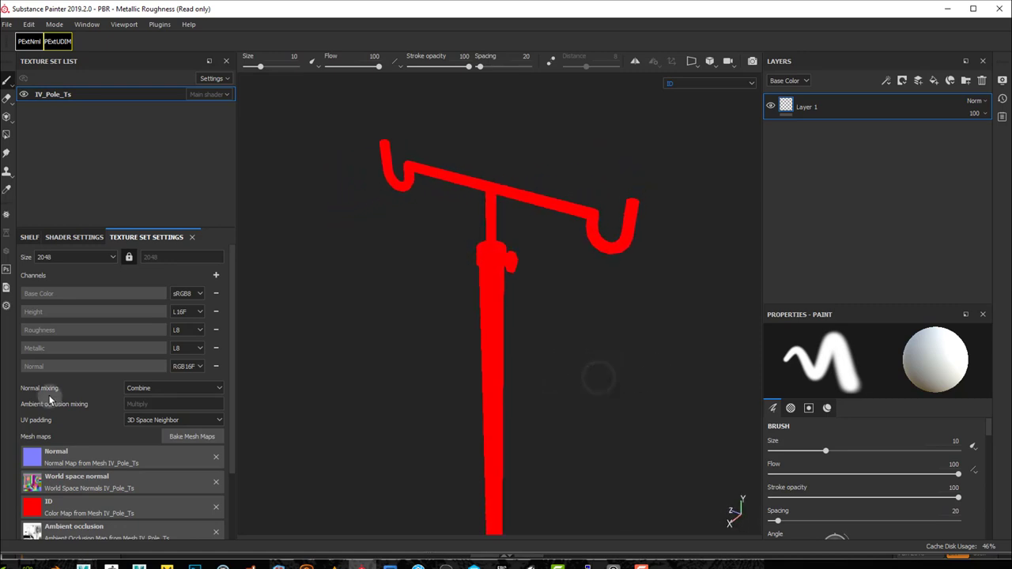
- Switch to ZBrush and turn on the PolyFrame display to show the polygroups of IV_Pool
key("alt+Tab")
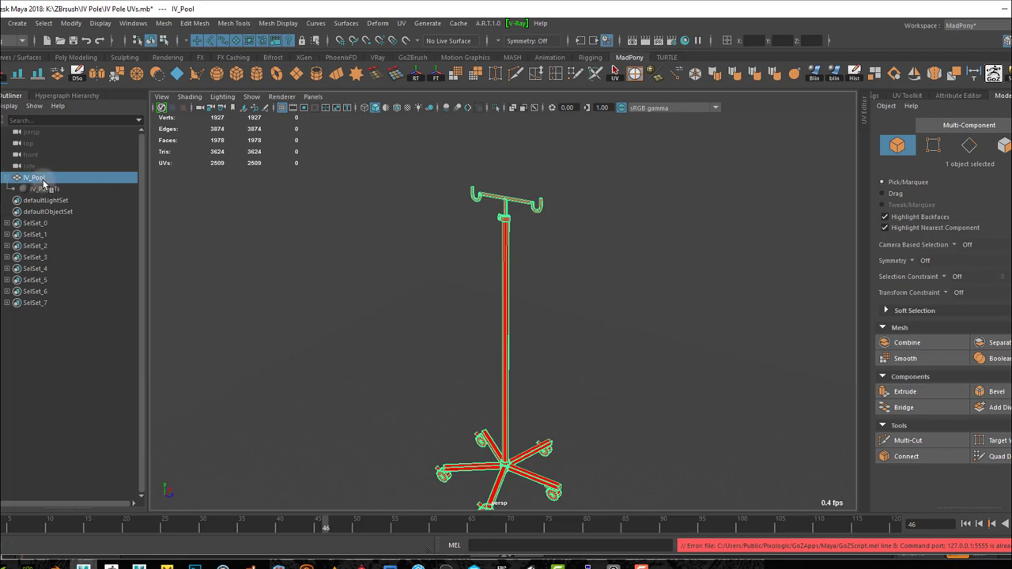
key("q")
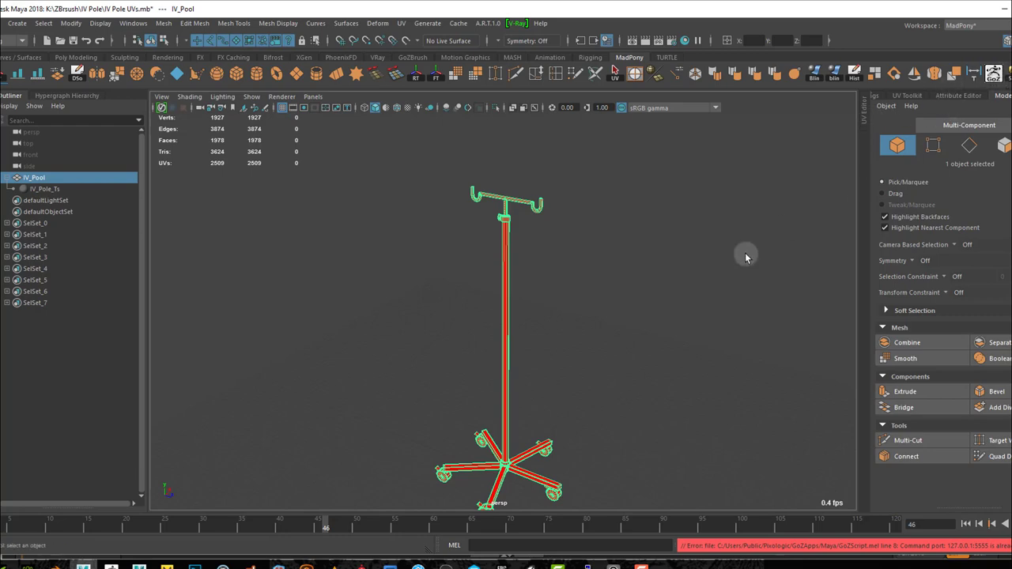
left_click(112, 567)
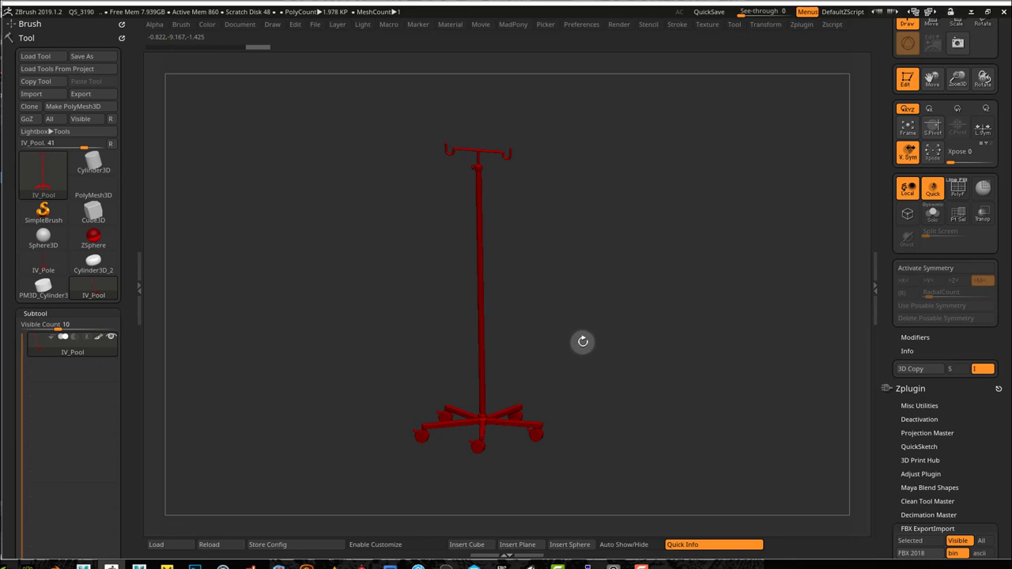
key("shift+f")
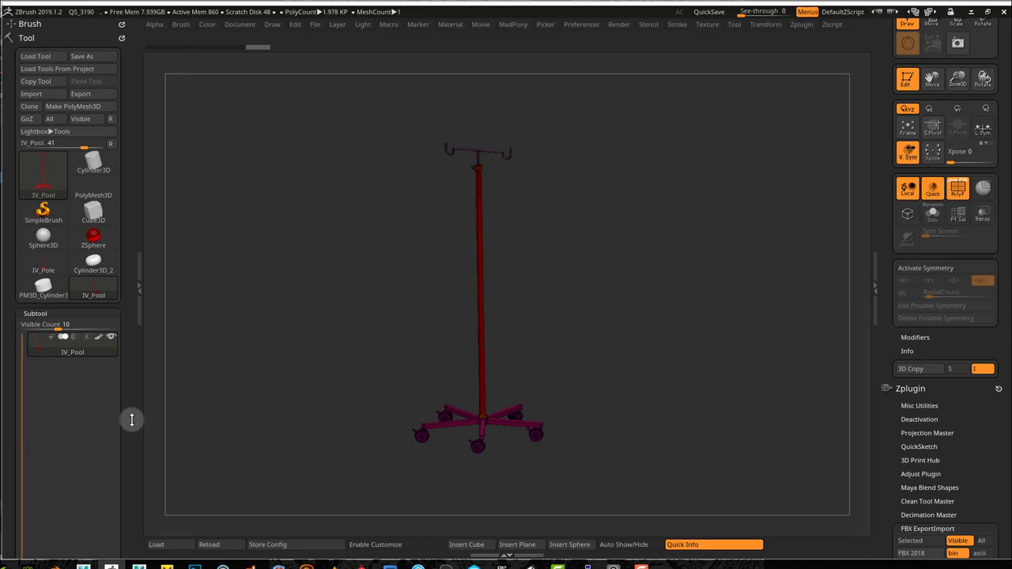
- Set the visible count of the subtool list to 4
left_click_drag(129, 412, 129, 378)
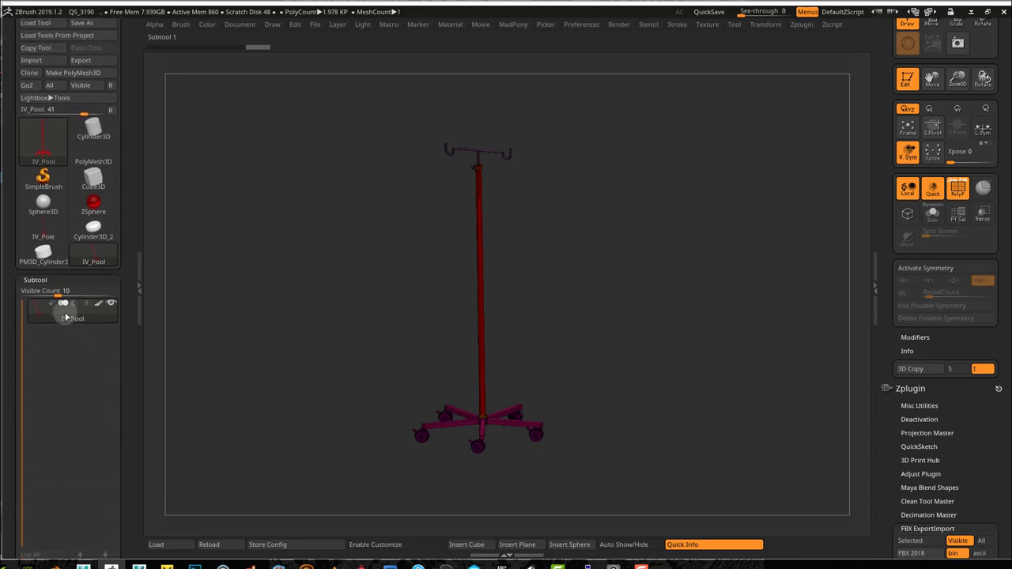
left_click_drag(61, 291, 34, 290)
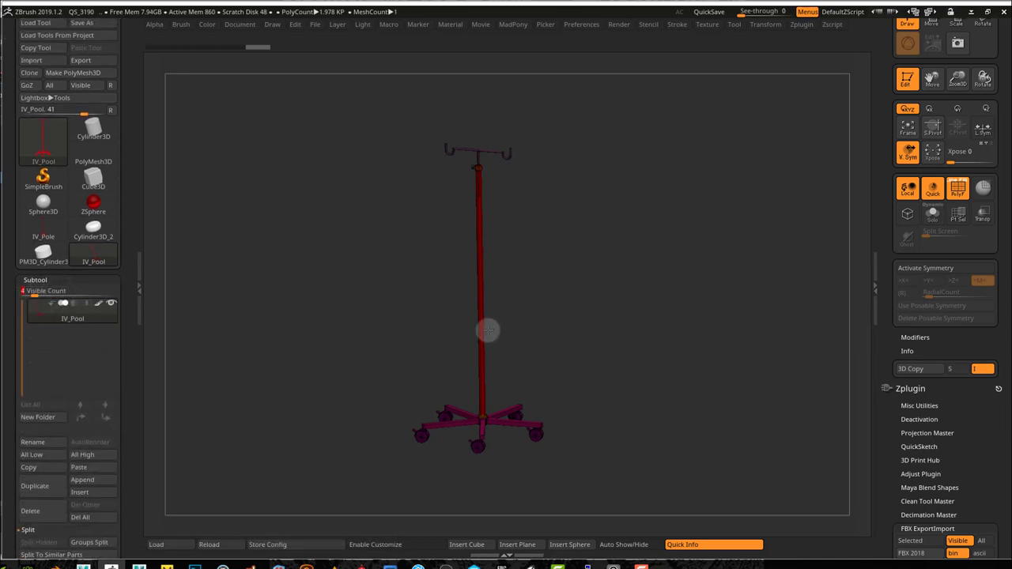
left_click_drag(579, 332, 600, 408)
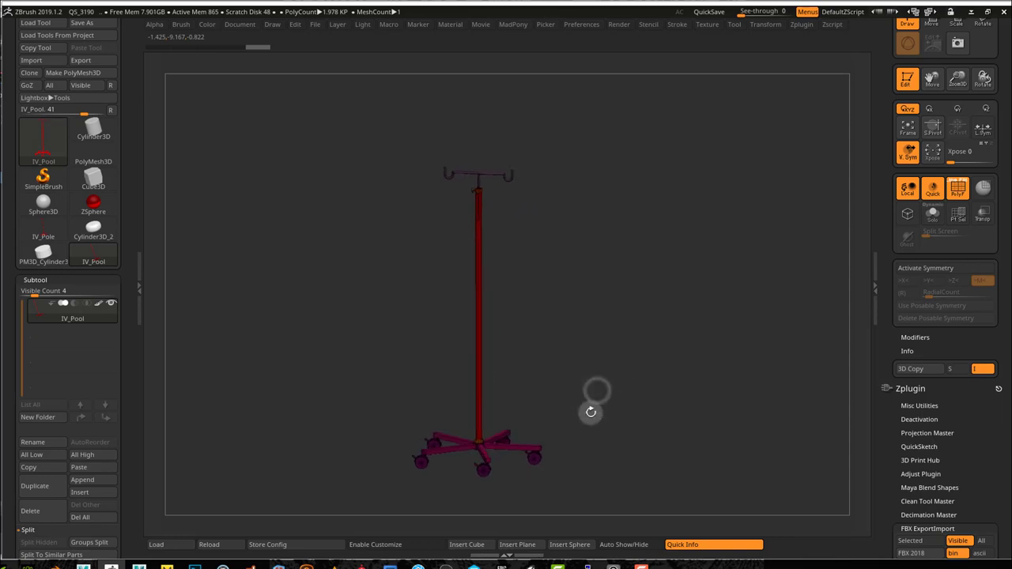